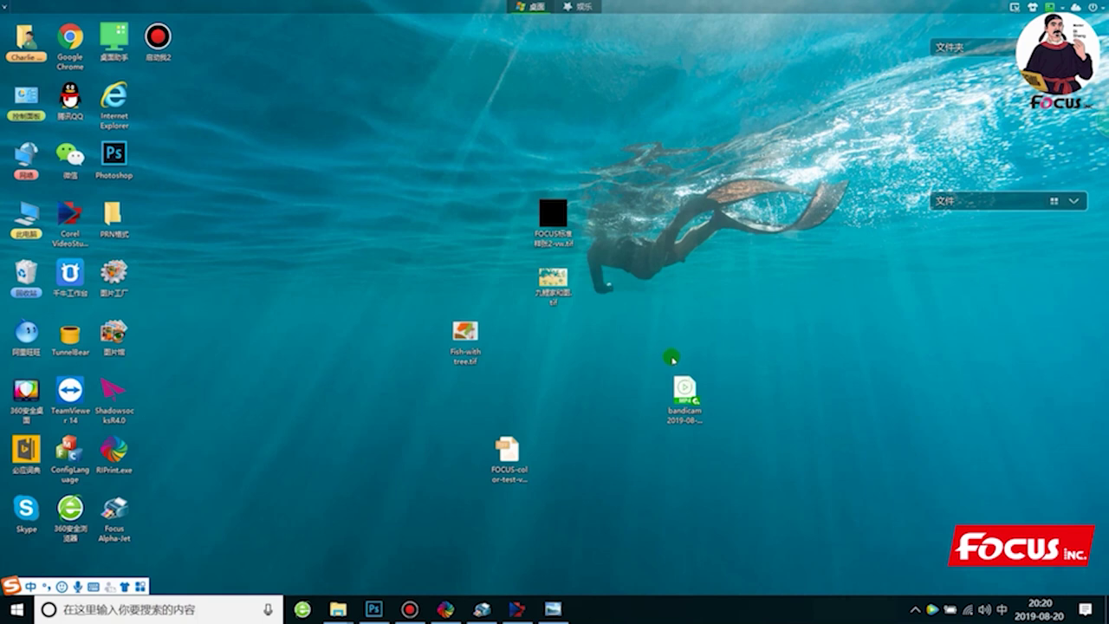
View the Fish-with tree image in the photo viewer, examining its flowers, fish and calligraphy, and close the viewer
{"action": "left_click", "coordinate": [555, 606]}
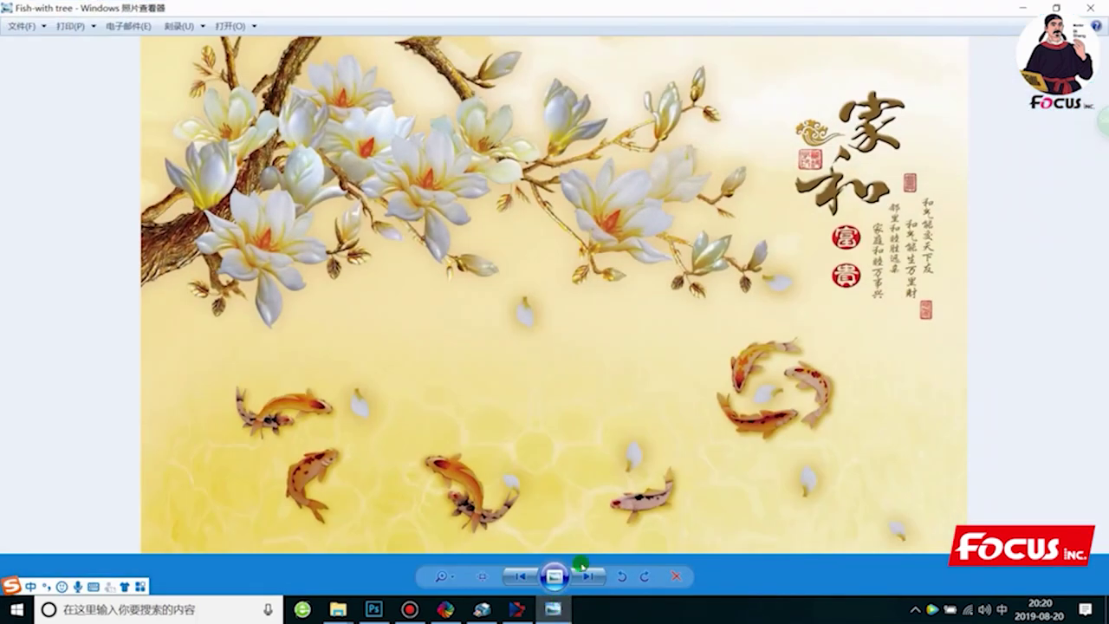
{"action": "scroll", "coordinate": [589, 311], "scroll_direction": "up", "scroll_amount": 3}
{"action": "scroll", "coordinate": [589, 312], "scroll_direction": "down", "scroll_amount": 3}
{"action": "scroll", "coordinate": [589, 312], "scroll_direction": "up", "scroll_amount": 2}
{"action": "scroll", "coordinate": [589, 312], "scroll_direction": "down", "scroll_amount": 2}
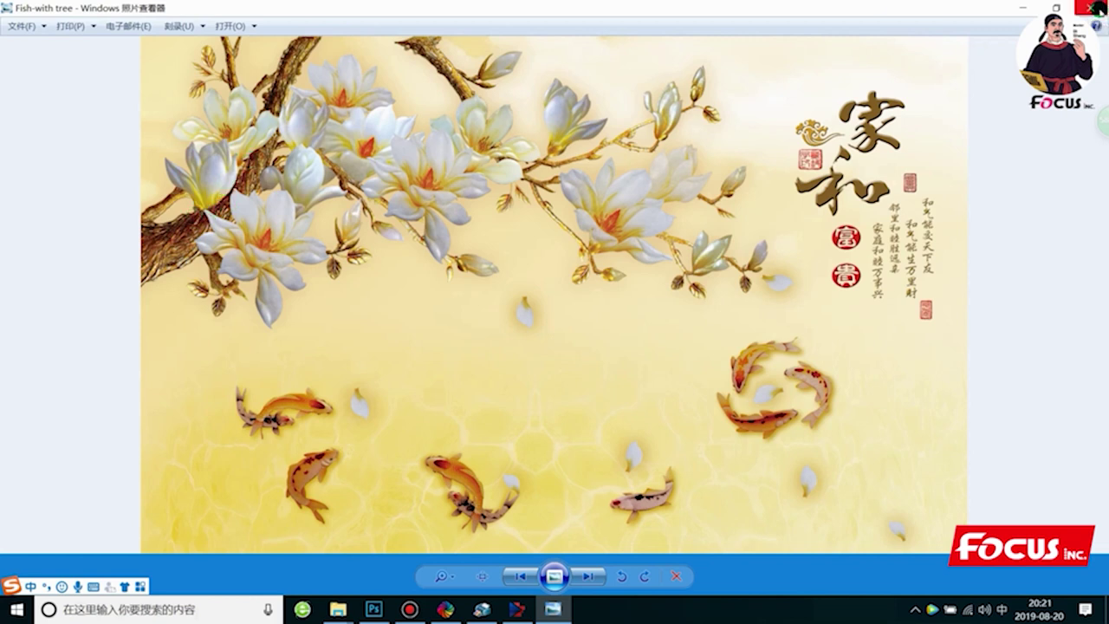
{"action": "left_click", "coordinate": [1093, 8]}
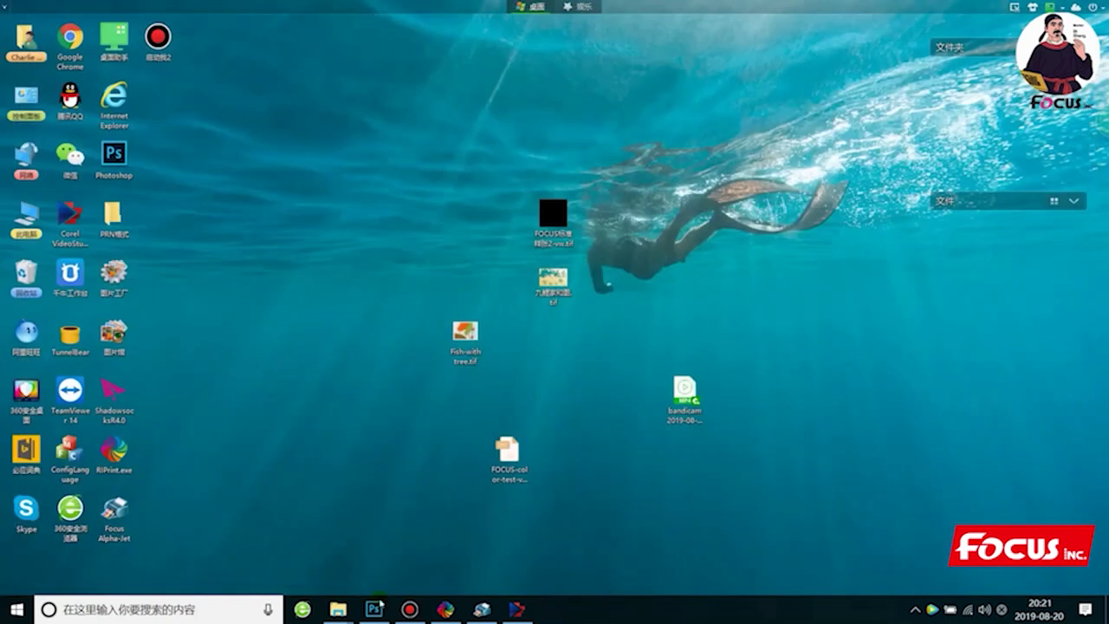
{"action": "left_click", "coordinate": [374, 609]}
{"action": "left_click_drag", "start_coordinate": [1026, 13], "coordinate": [336, 94]}
{"action": "left_click_drag", "start_coordinate": [507, 455], "coordinate": [364, 108]}
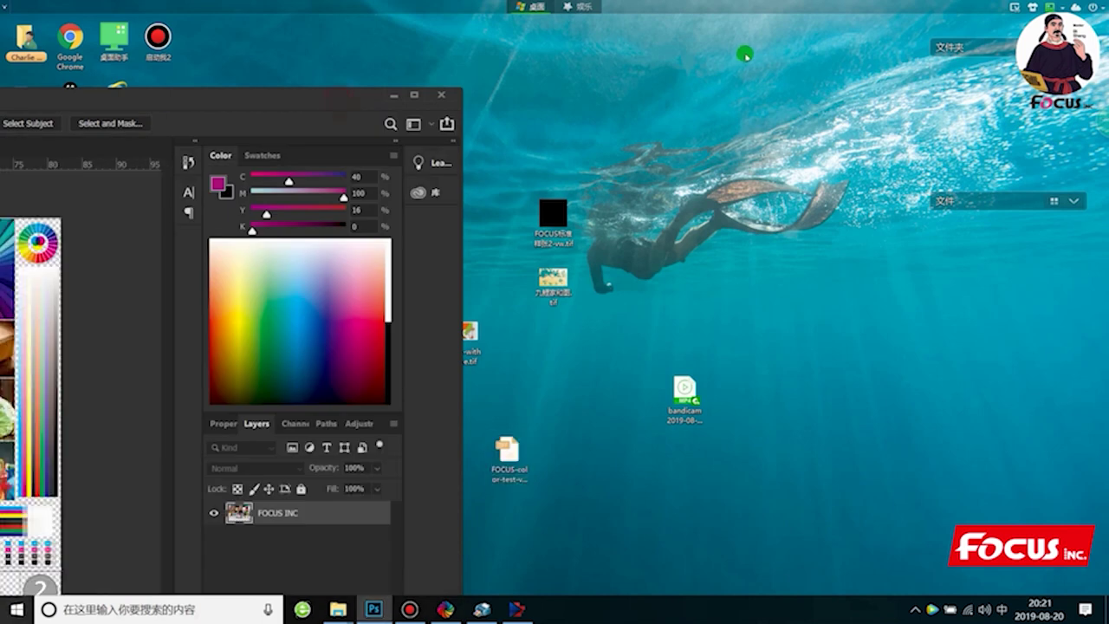
{"action": "double_click", "coordinate": [821, 52]}
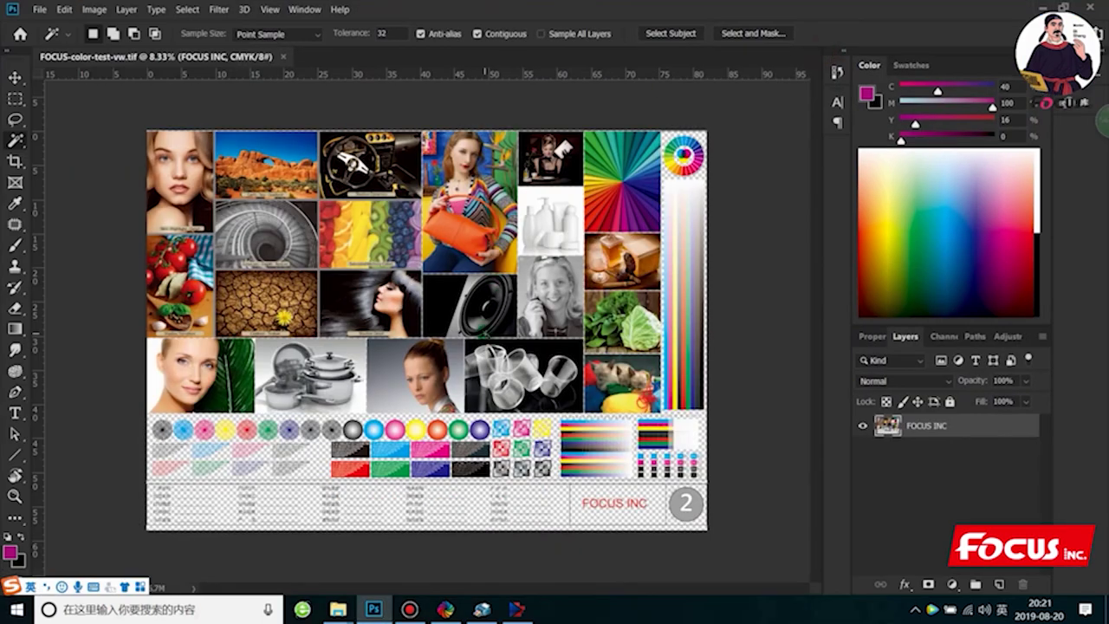
{"action": "left_click", "coordinate": [282, 56]}
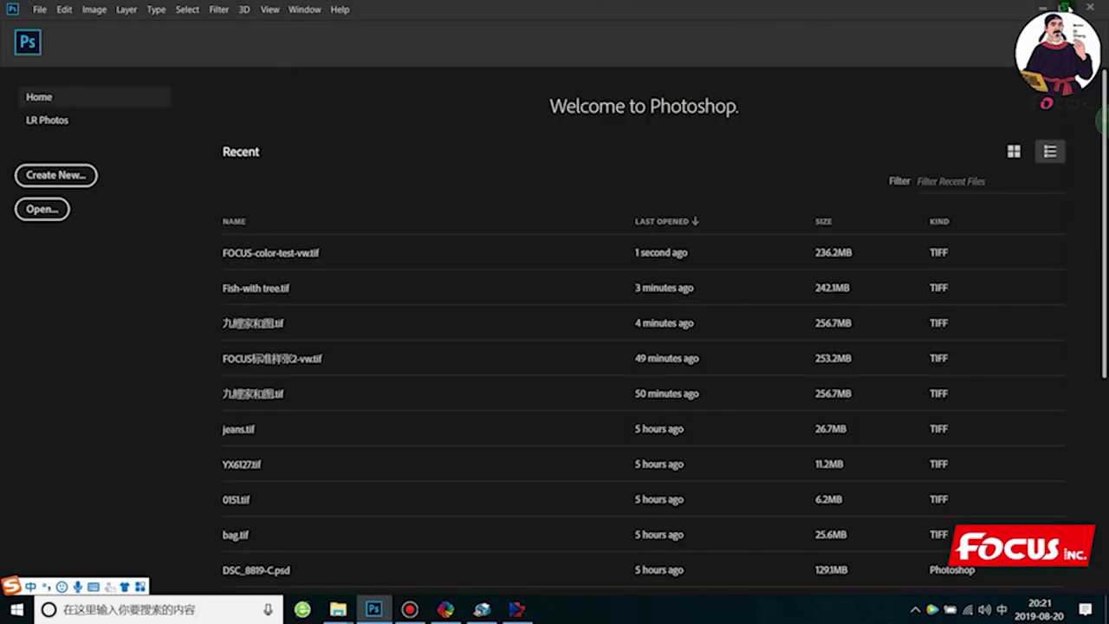
Open the desktop file Fish-with tree.tif in Photoshop and maximize the program window
{"action": "left_click", "coordinate": [1066, 7]}
{"action": "left_click_drag", "start_coordinate": [750, 55], "coordinate": [638, 391]}
{"action": "left_click_drag", "start_coordinate": [482, 330], "coordinate": [508, 391]}
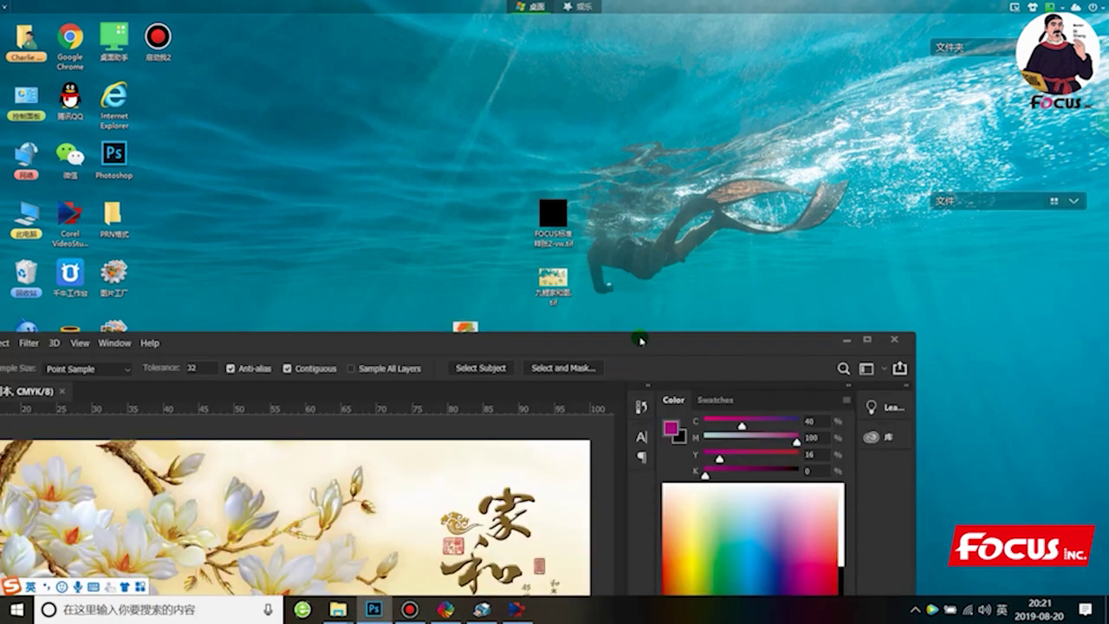
{"action": "double_click", "coordinate": [640, 338]}
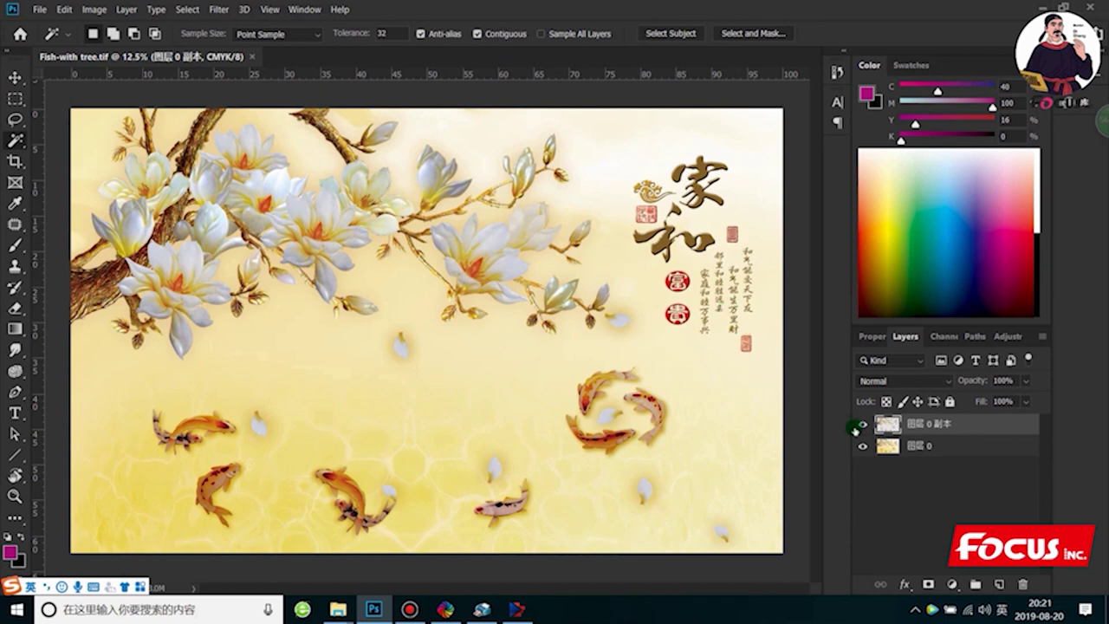
Check which colour mode the image uses
{"action": "left_click", "coordinate": [93, 9]}
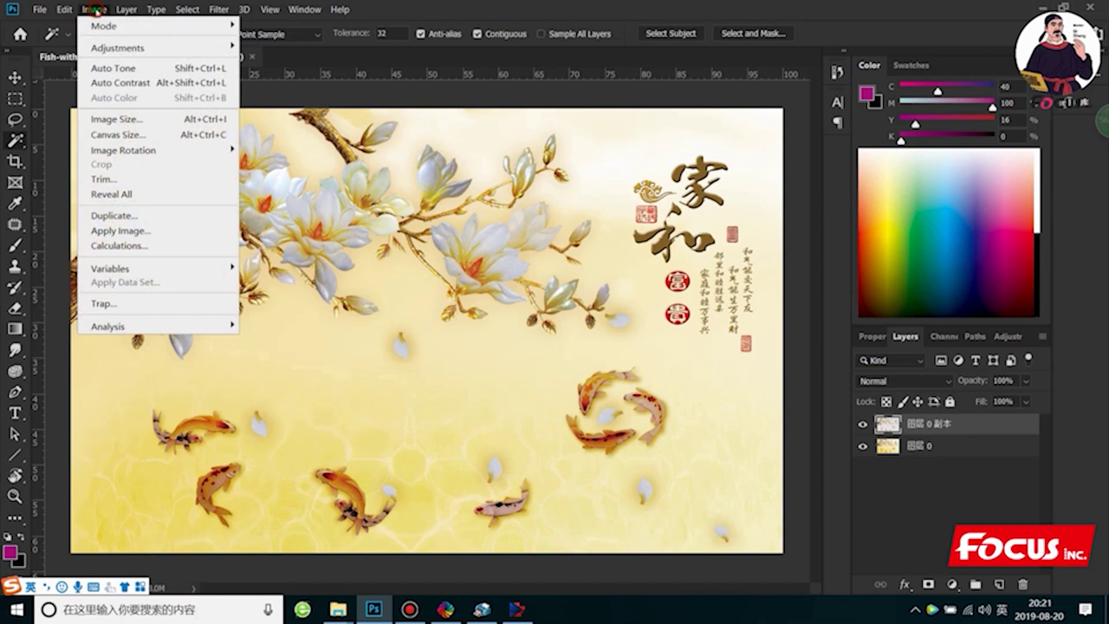
{"action": "mouse_move", "coordinate": [105, 26]}
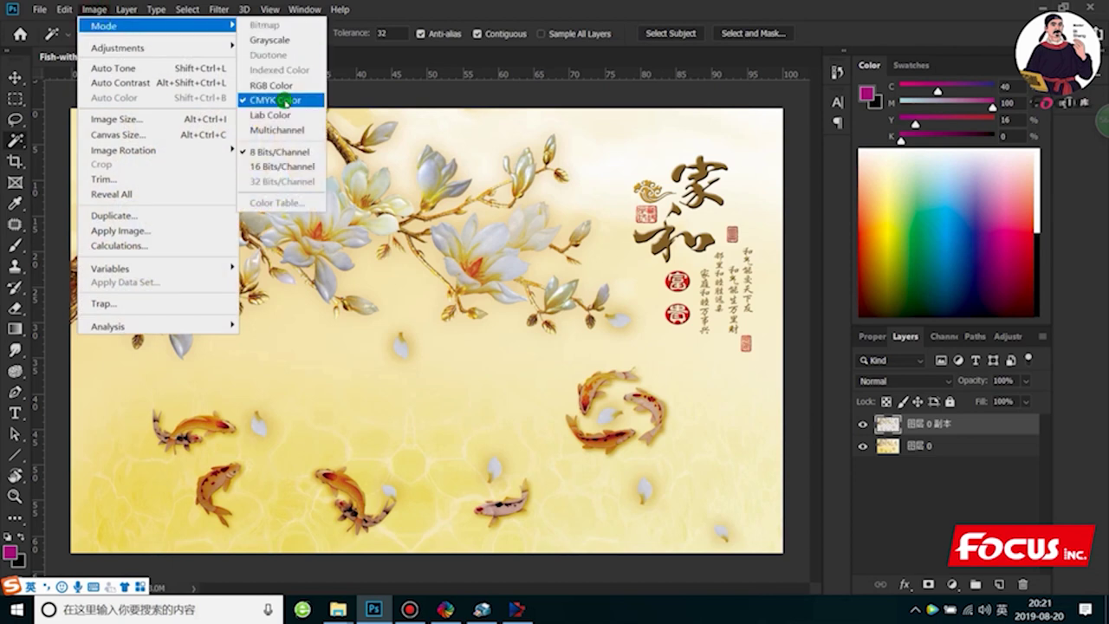
{"action": "left_click", "coordinate": [611, 132]}
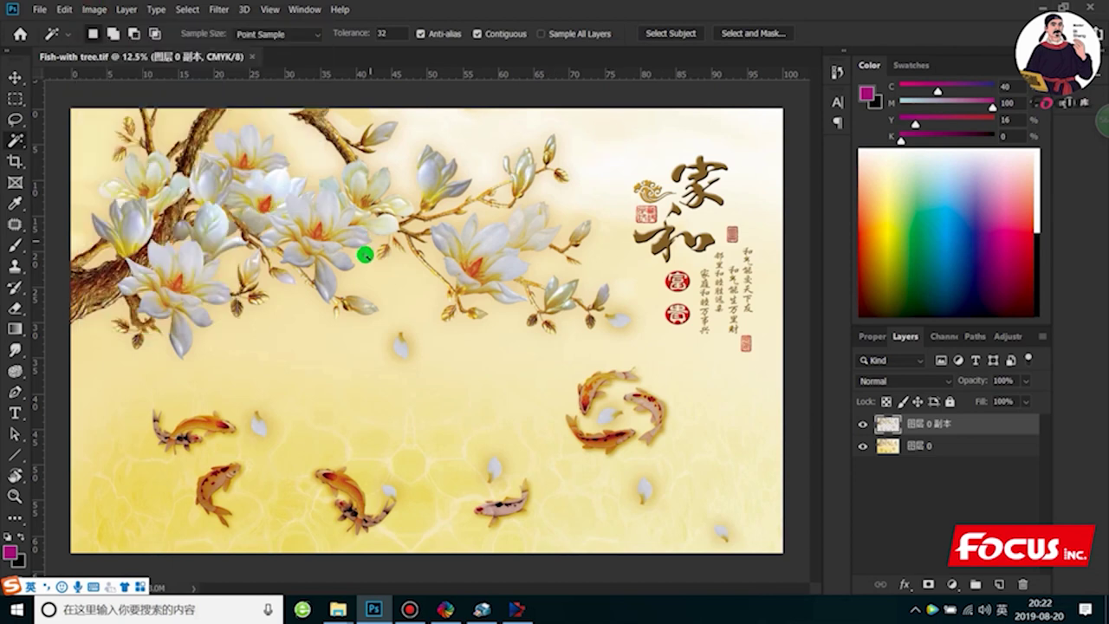
Make layer 图层 0 active and hide layer 图层 0 副本
{"action": "left_click", "coordinate": [922, 447]}
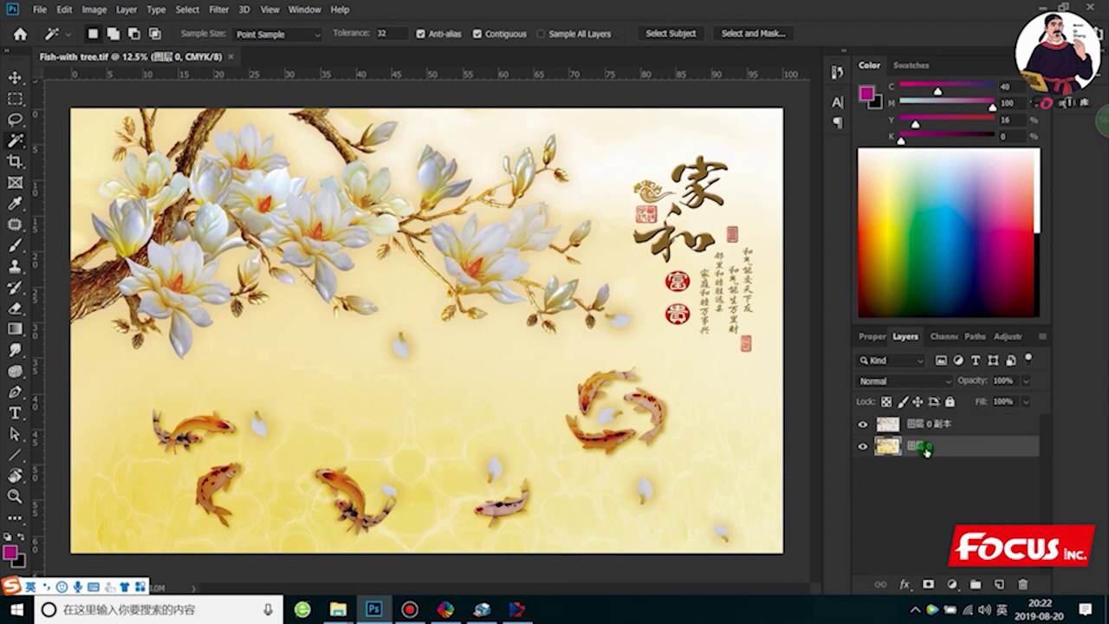
{"action": "left_click", "coordinate": [862, 425]}
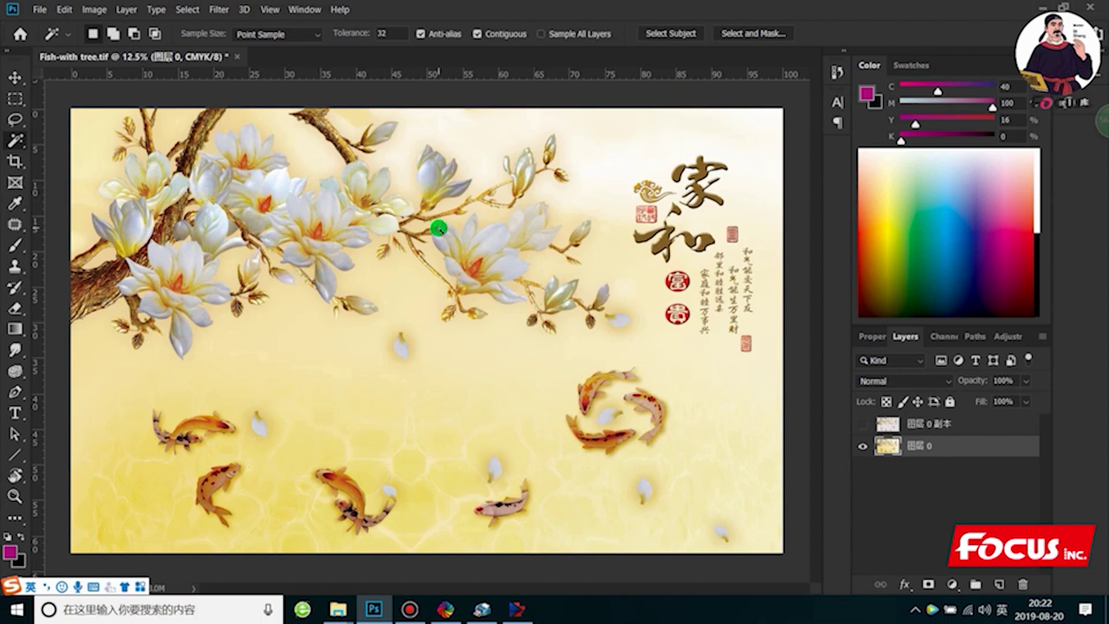
Select the petals of the central white flowers with the Magic Wand and extend the selection to similar colours
{"action": "right_click", "coordinate": [12, 139]}
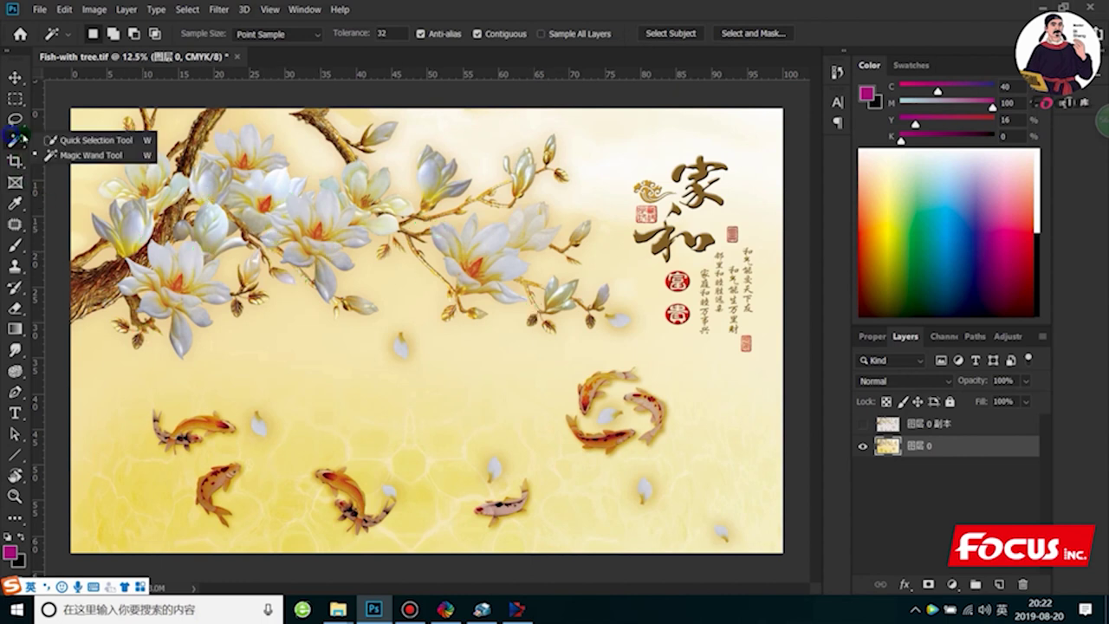
{"action": "left_click", "coordinate": [70, 155]}
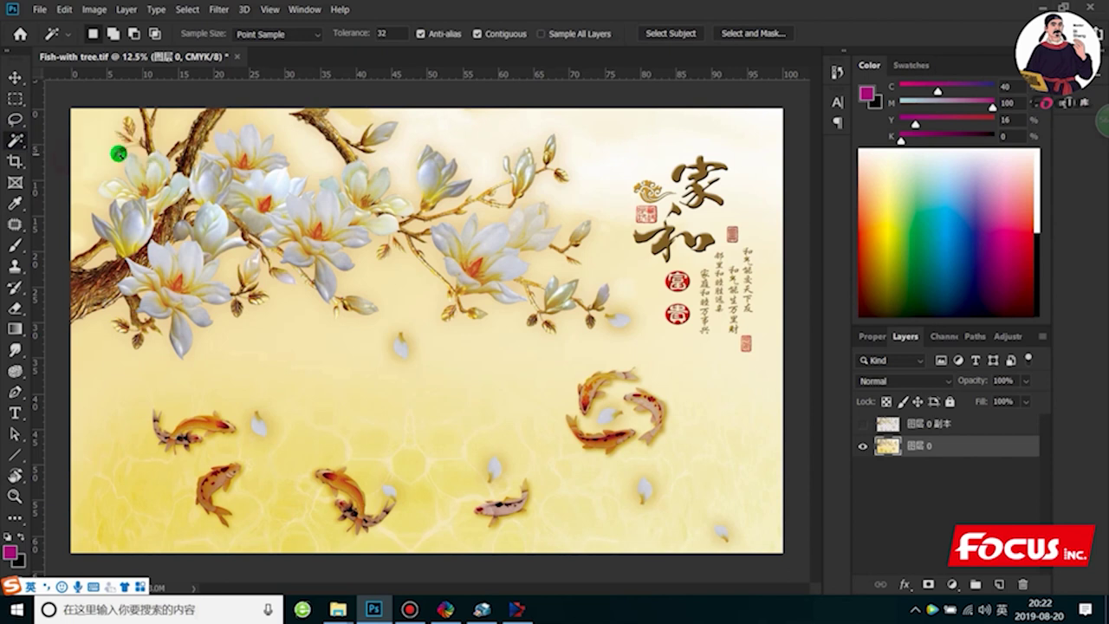
{"action": "left_click", "coordinate": [277, 193]}
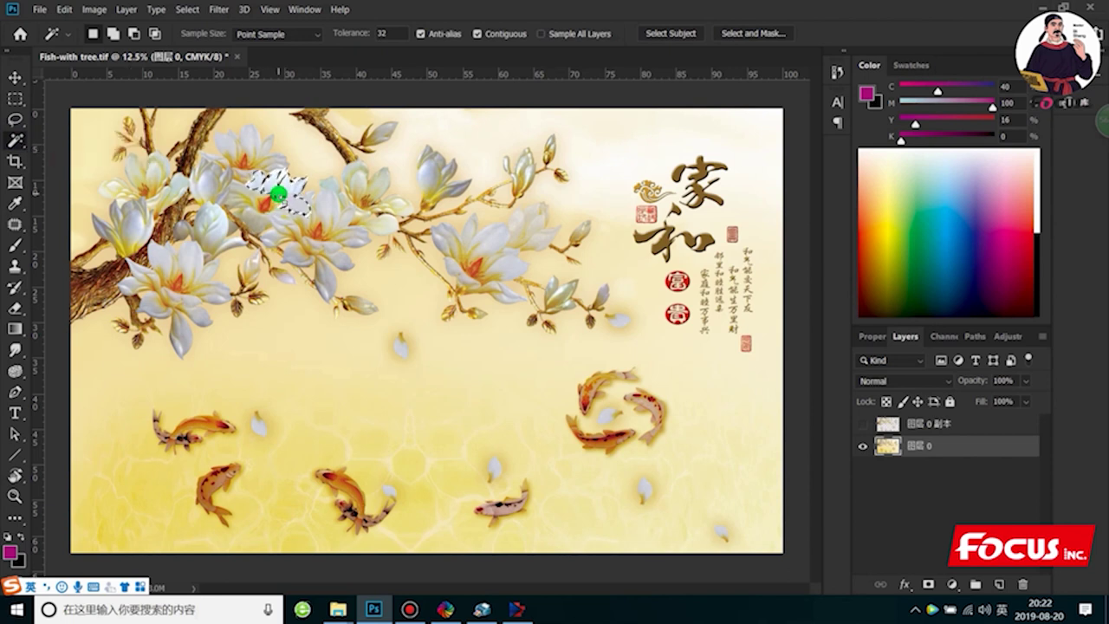
{"action": "left_click", "coordinate": [290, 206]}
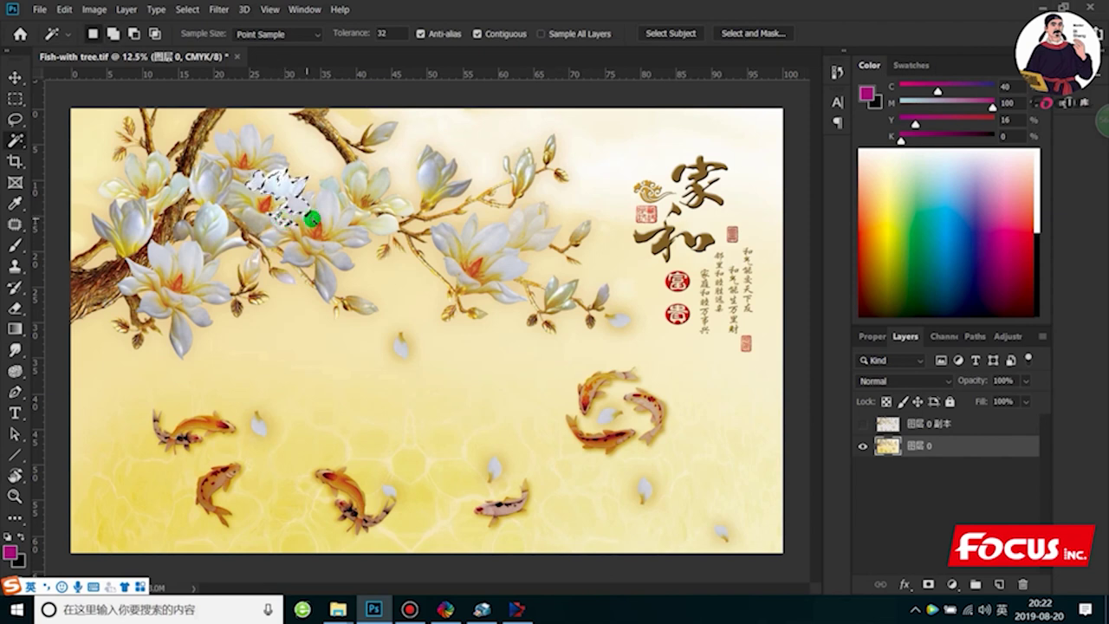
{"action": "left_click", "coordinate": [323, 208], "text": "shift"}
{"action": "right_click", "coordinate": [323, 208]}
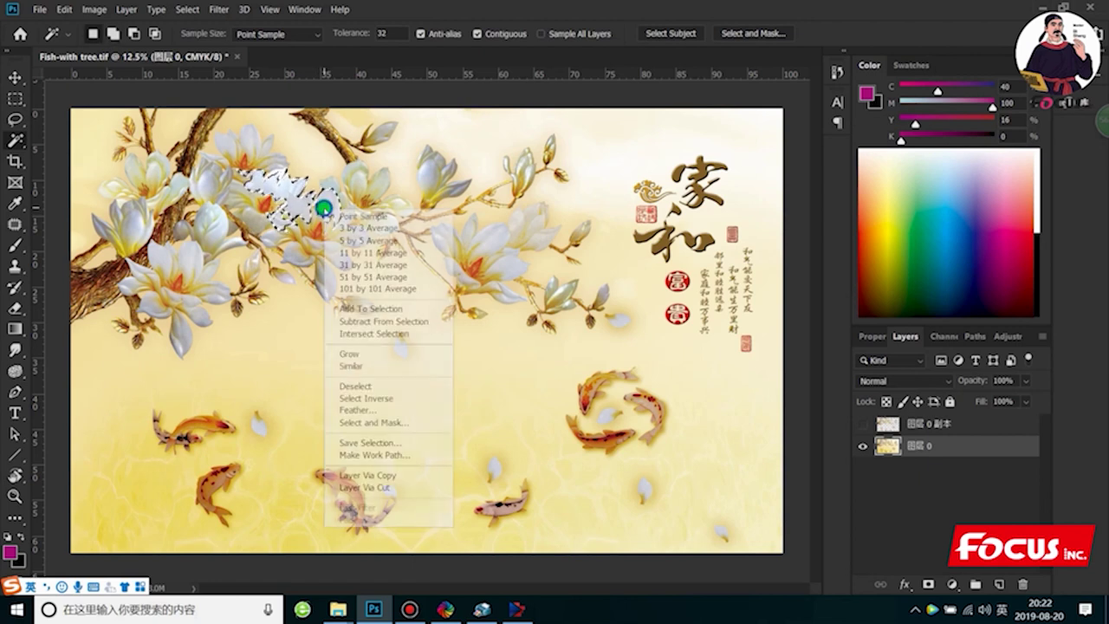
{"action": "left_click", "coordinate": [382, 364]}
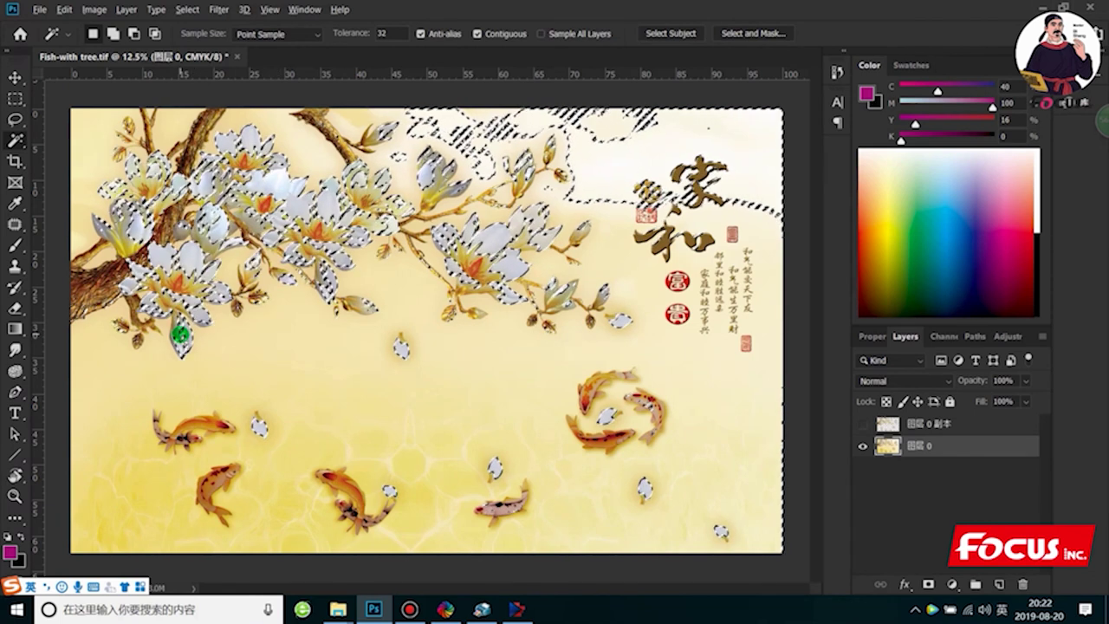
{"action": "key", "text": "alt"}
{"action": "key", "text": "alt"}
{"action": "key", "text": "alt"}
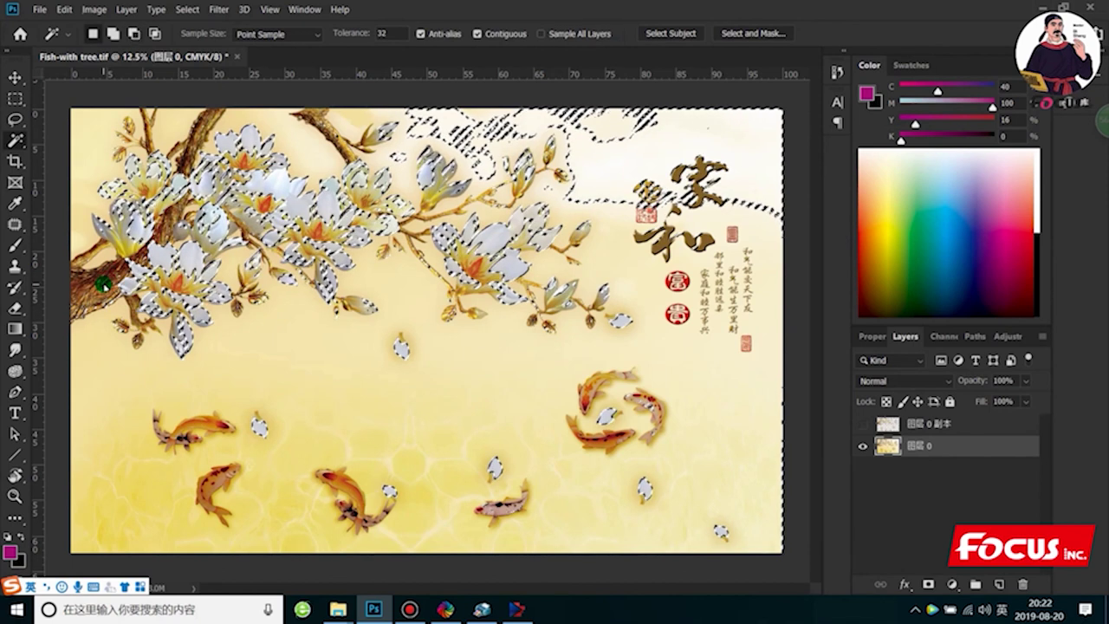
{"action": "key", "text": "alt"}
{"action": "key", "text": "alt"}
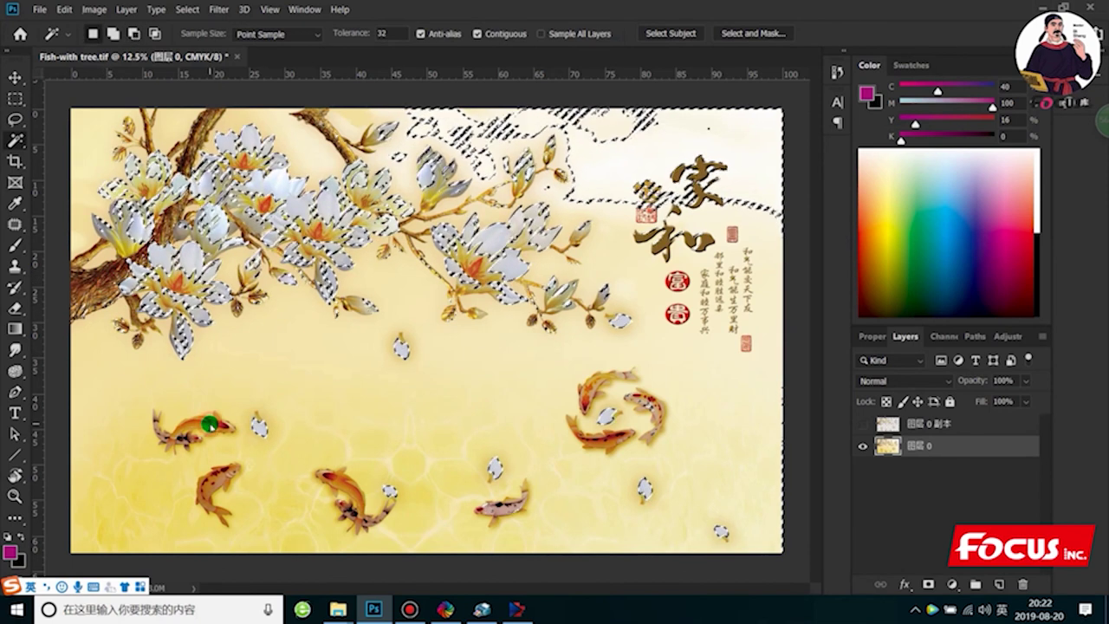
{"action": "key", "text": "alt"}
{"action": "key", "text": "alt"}
{"action": "key", "text": "alt"}
Add the orange fish in the lower-left half of the picture to the selection with the Magic Wand
{"action": "left_click", "coordinate": [200, 424], "text": "shift"}
{"action": "key", "text": "shift"}
{"action": "key", "text": "shift"}
{"action": "key", "text": "shift"}
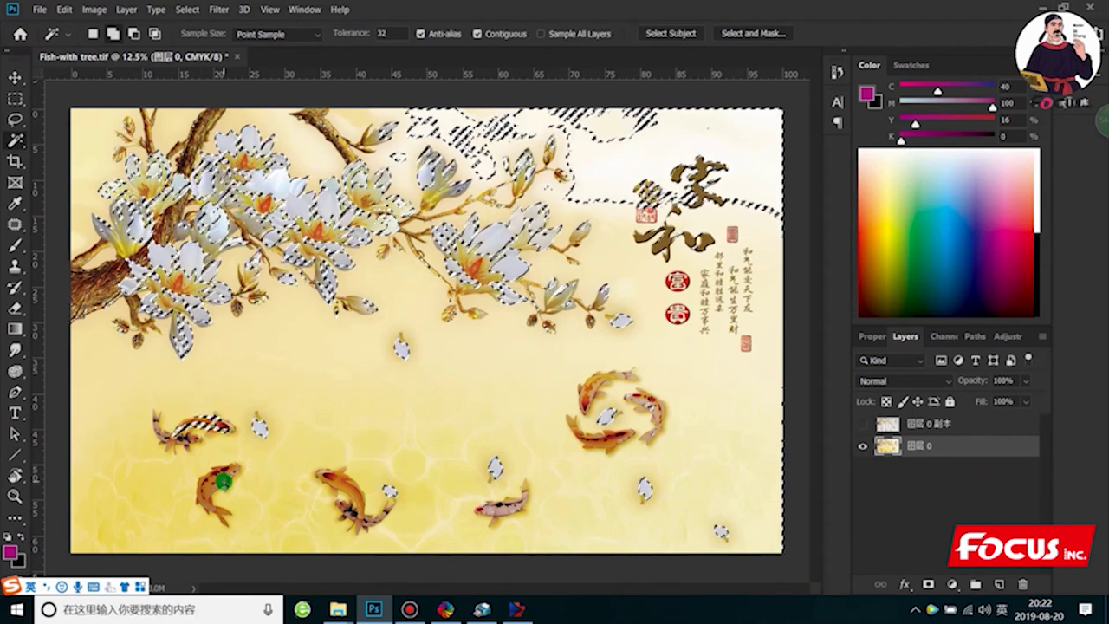
{"action": "left_click", "coordinate": [205, 506], "text": "shift"}
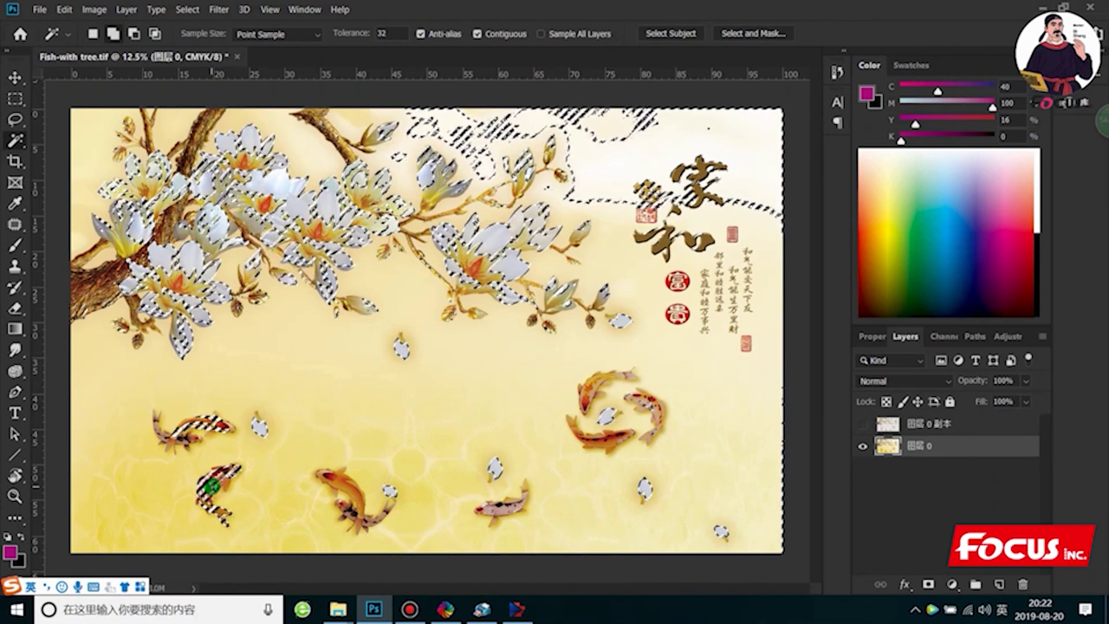
{"action": "left_click", "coordinate": [345, 504], "text": "shift"}
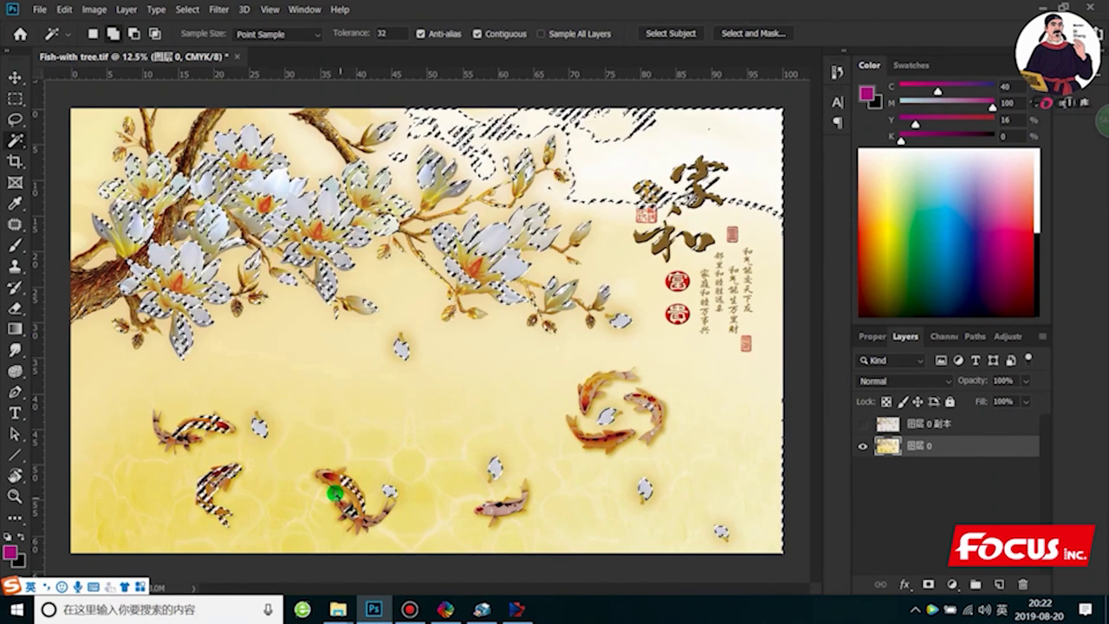
{"action": "left_click", "coordinate": [328, 483], "text": "shift"}
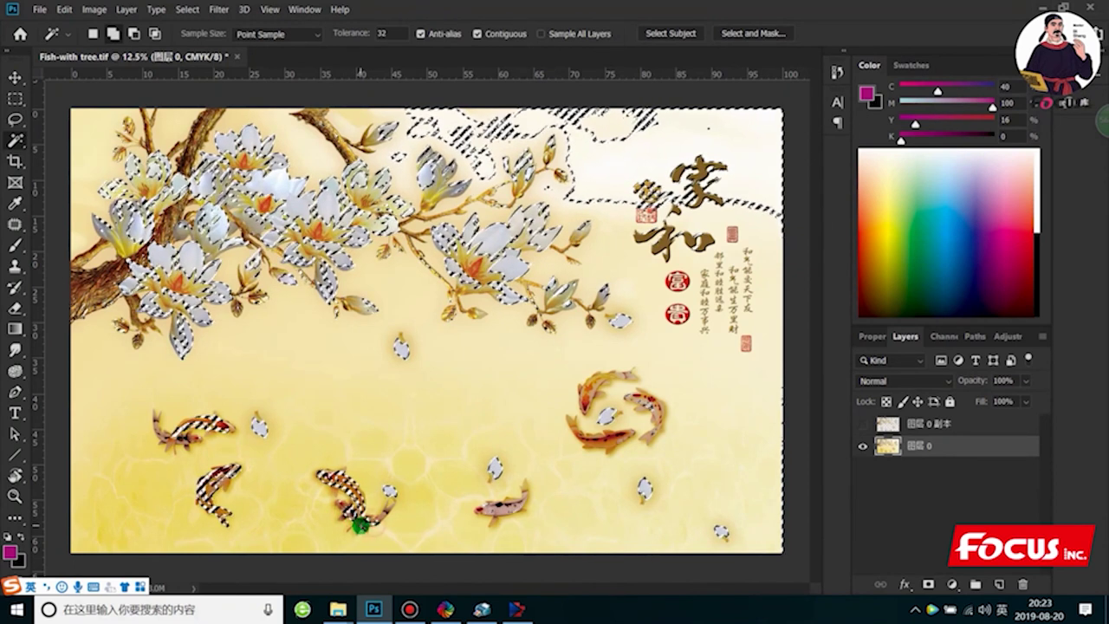
Add the single pale fish and the lower and upper fish of the circling group to the selection
{"action": "left_click", "coordinate": [484, 500], "text": "shift"}
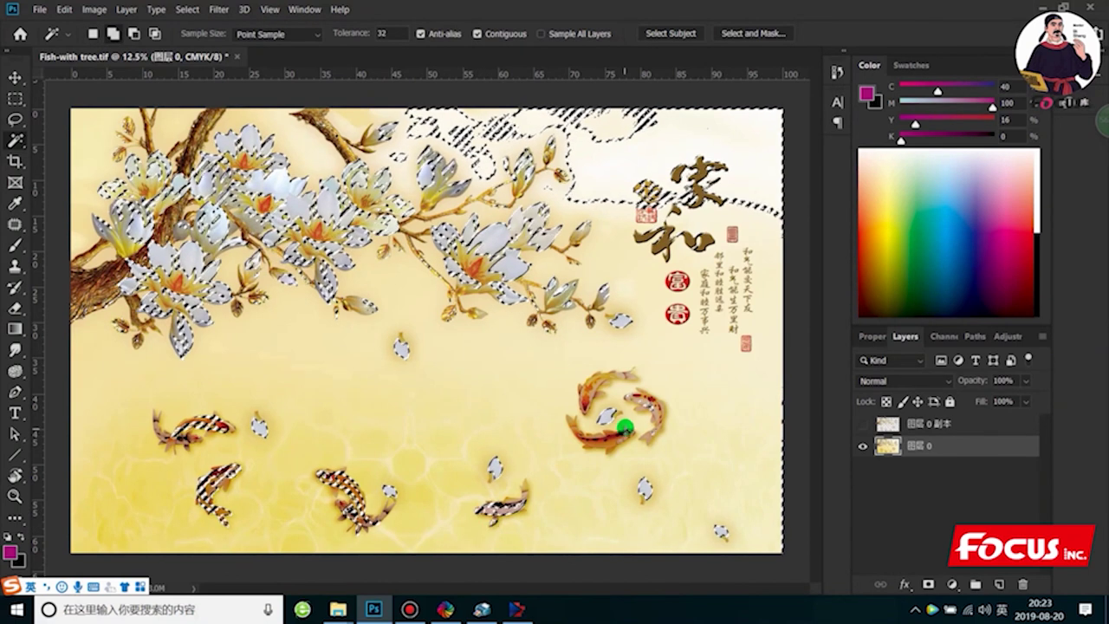
{"action": "left_click", "coordinate": [621, 440], "text": "shift"}
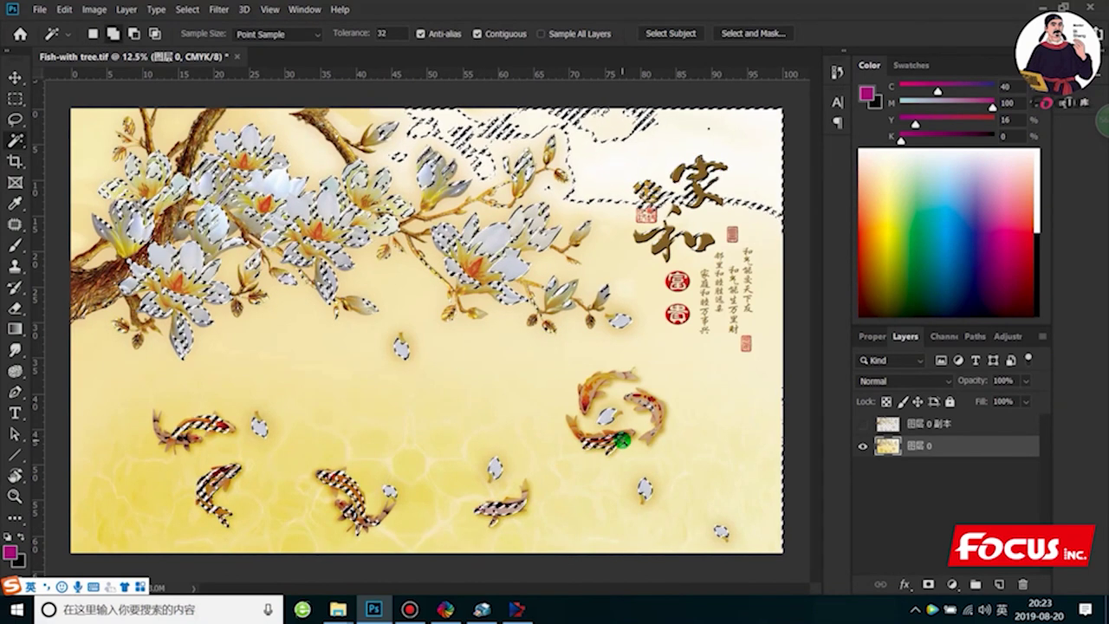
{"action": "left_click", "coordinate": [577, 428], "text": "shift"}
{"action": "left_click", "coordinate": [584, 398], "text": "shift"}
{"action": "left_click", "coordinate": [588, 399], "text": "shift"}
{"action": "left_click", "coordinate": [594, 389], "text": "shift"}
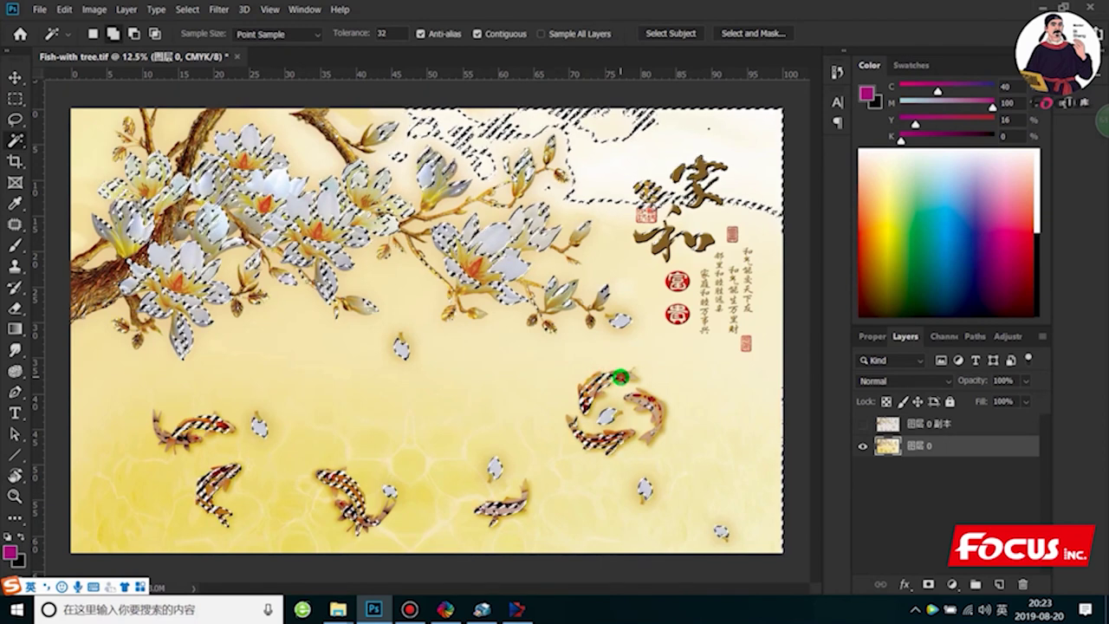
{"action": "left_click", "coordinate": [586, 390], "text": "shift"}
Add the golden 和 calligraphy character and the round red seals below it to the selection
{"action": "left_click", "coordinate": [686, 178], "text": "shift"}
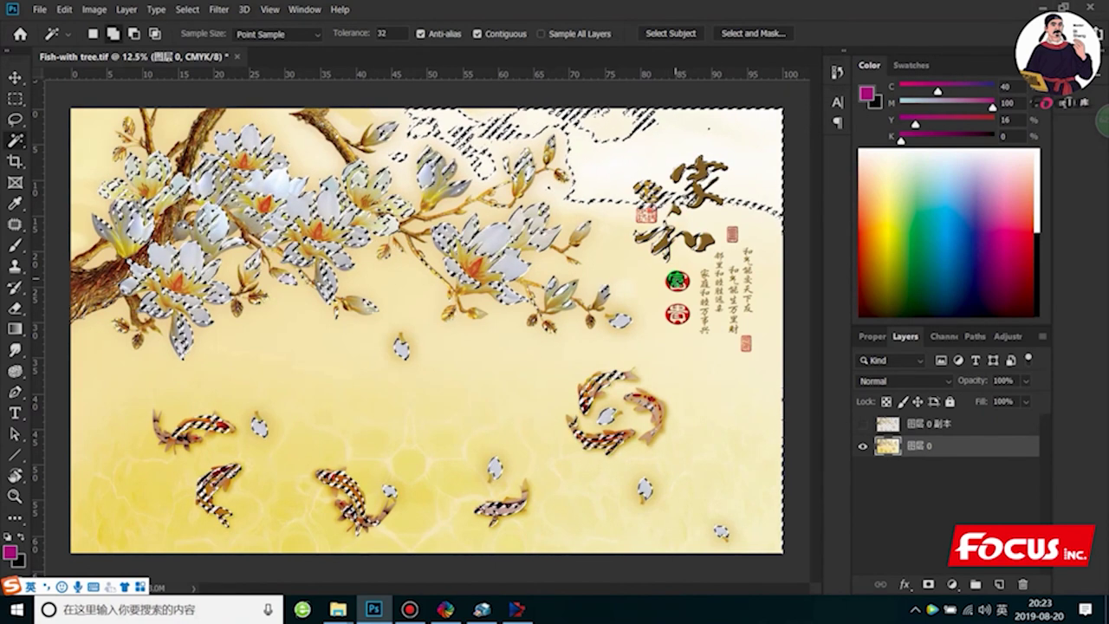
{"action": "left_click", "coordinate": [708, 128], "text": "shift"}
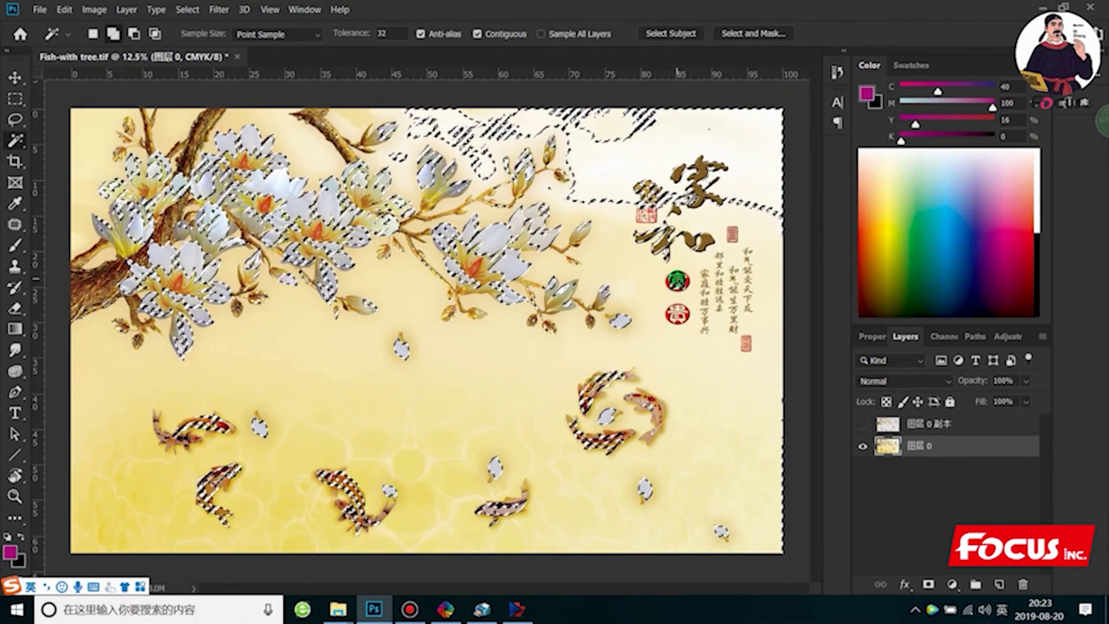
{"action": "left_click", "coordinate": [545, 185], "text": "shift"}
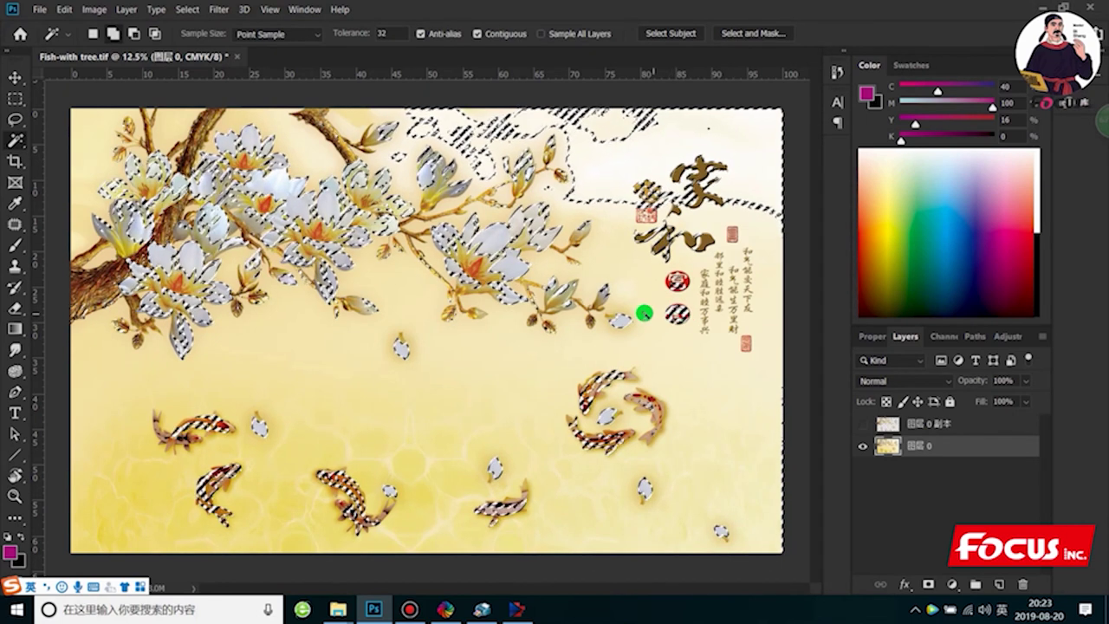
Add the flower bud near the branch tip, the upper branch and the tree trunk to the selection
{"action": "left_click", "coordinate": [548, 298], "text": "shift"}
{"action": "left_click", "coordinate": [552, 309], "text": "shift"}
{"action": "left_click", "coordinate": [475, 314], "text": "shift"}
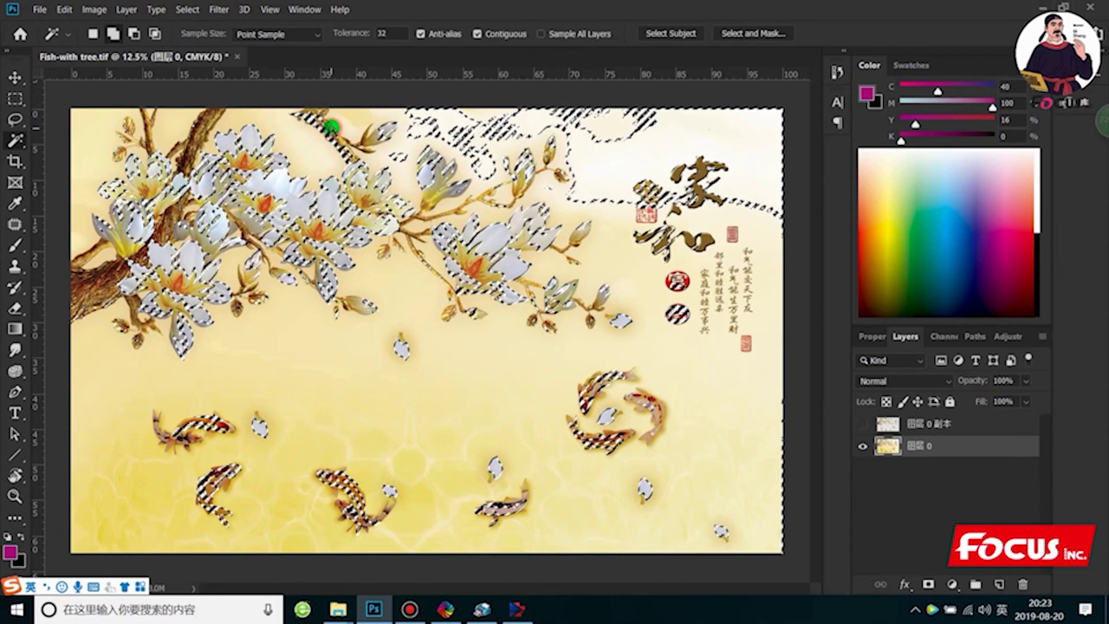
{"action": "left_click", "coordinate": [186, 151]}
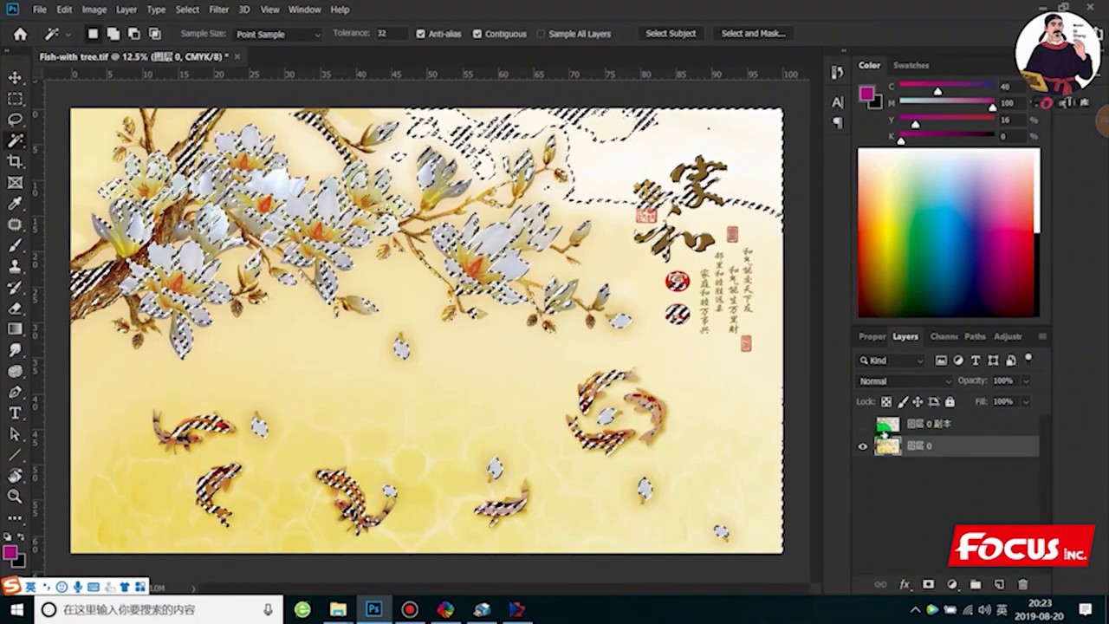
Start a new spot channel named varnish from the current selection
{"action": "left_click", "coordinate": [947, 337]}
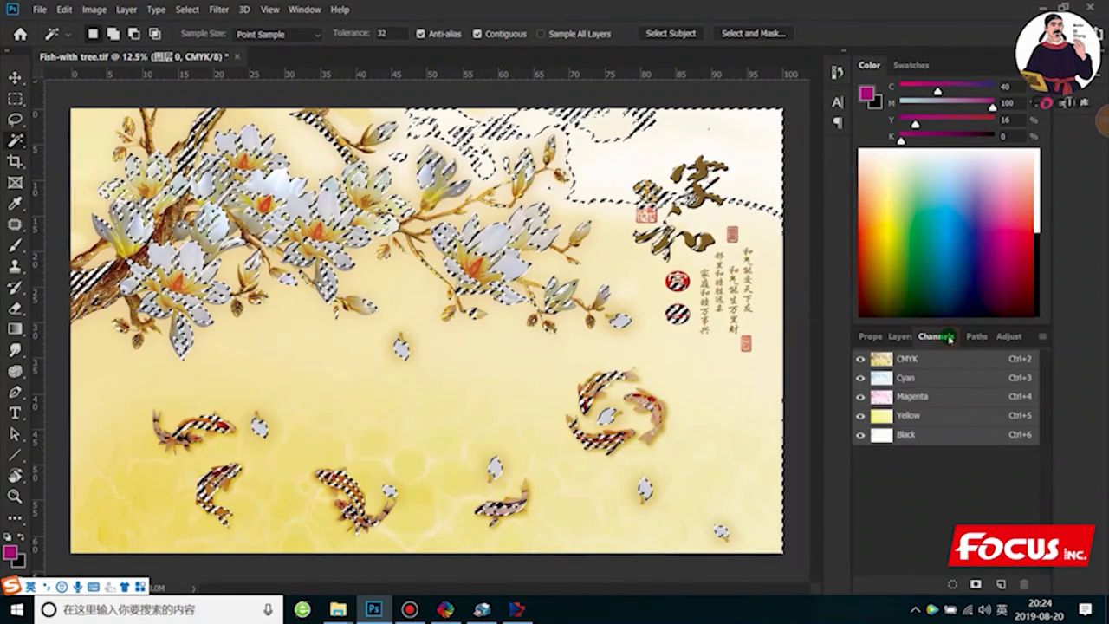
{"action": "left_click", "coordinate": [1042, 339]}
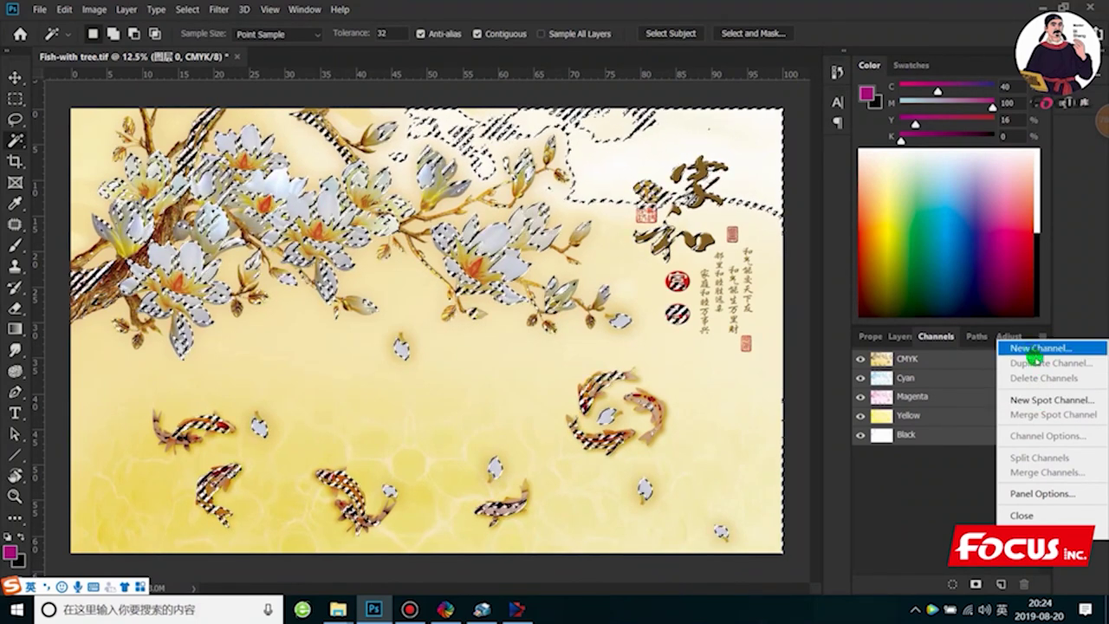
{"action": "left_click", "coordinate": [1048, 400]}
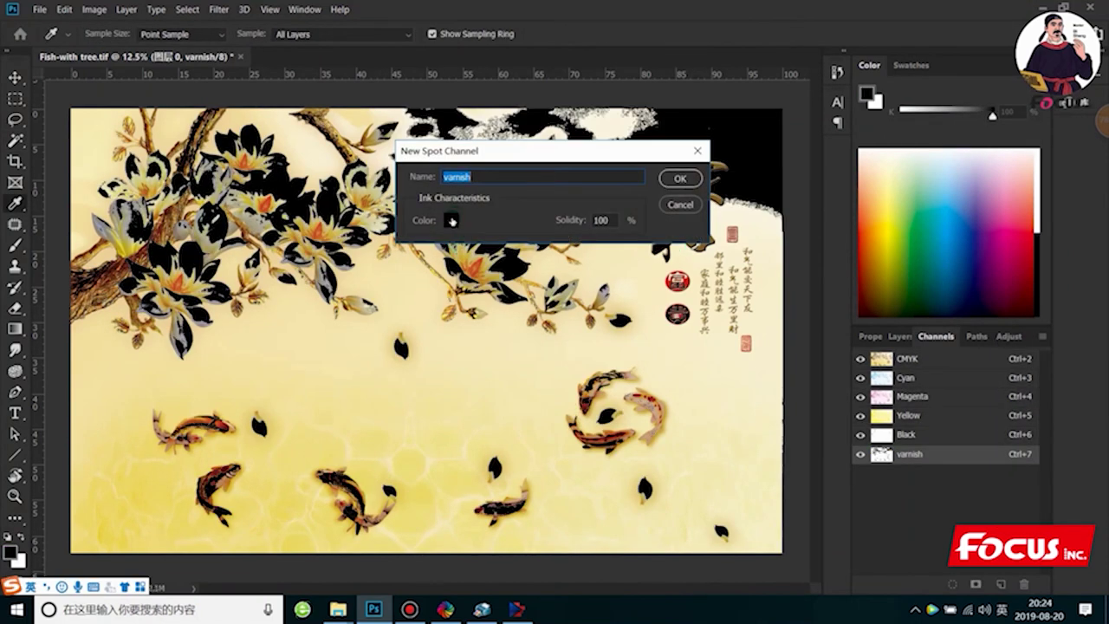
Set the varnish spot channel's ink colour to C 100, M 100, Y 100, K 100 and create the channel
{"action": "left_click", "coordinate": [451, 220]}
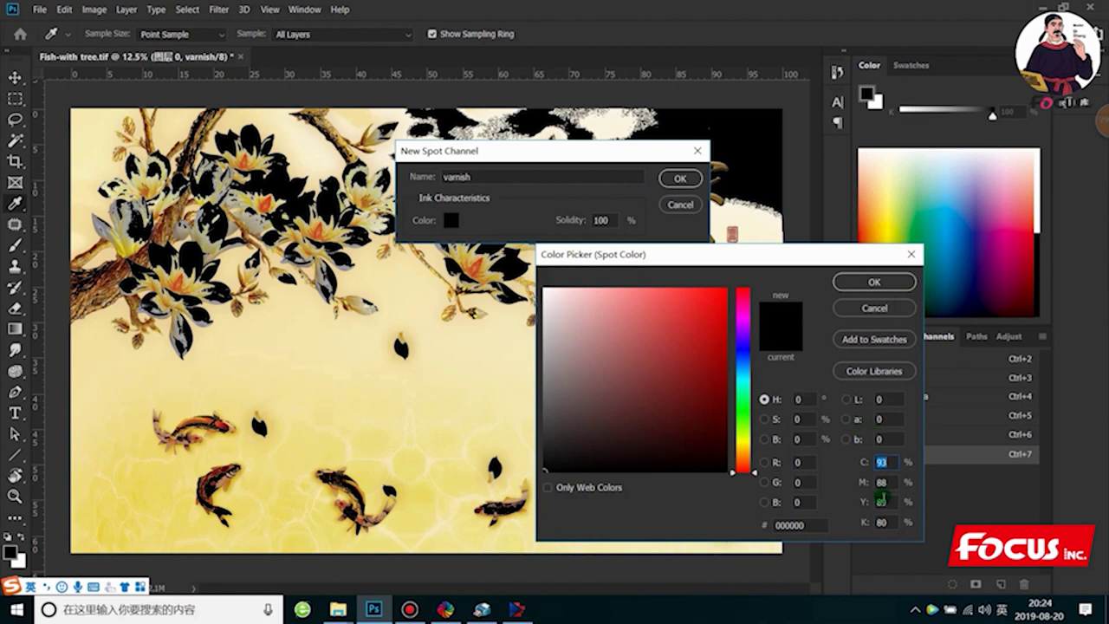
{"action": "left_click", "coordinate": [501, 486]}
{"action": "double_click", "coordinate": [879, 462]}
{"action": "type", "text": "100"}
{"action": "key", "text": "Tab"}
{"action": "type", "text": "100"}
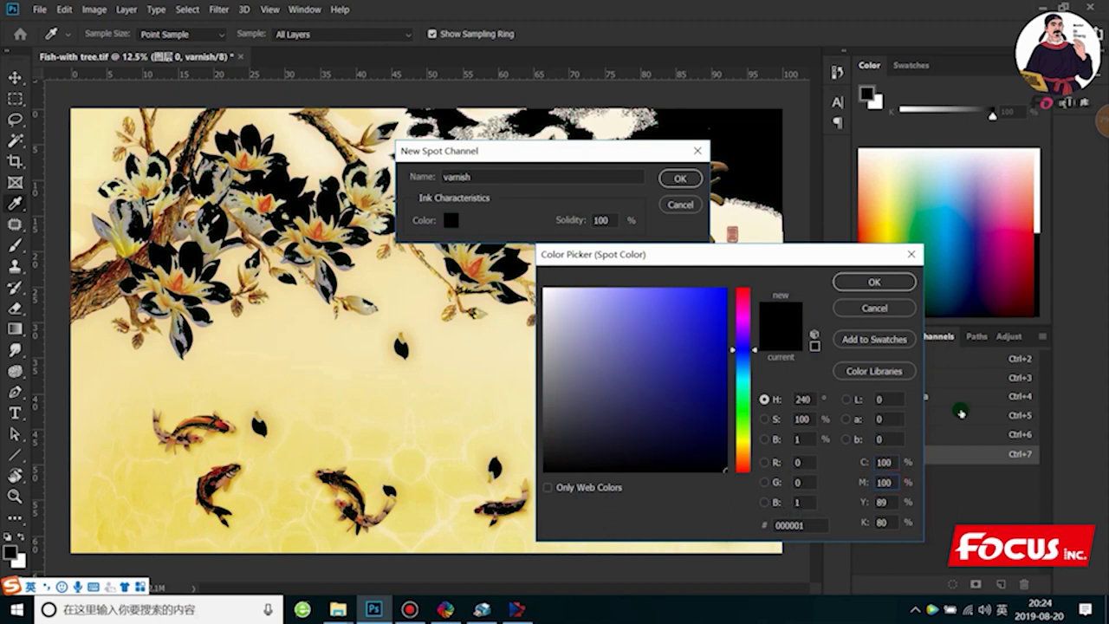
{"action": "left_click", "coordinate": [884, 502]}
{"action": "type", "text": "100"}
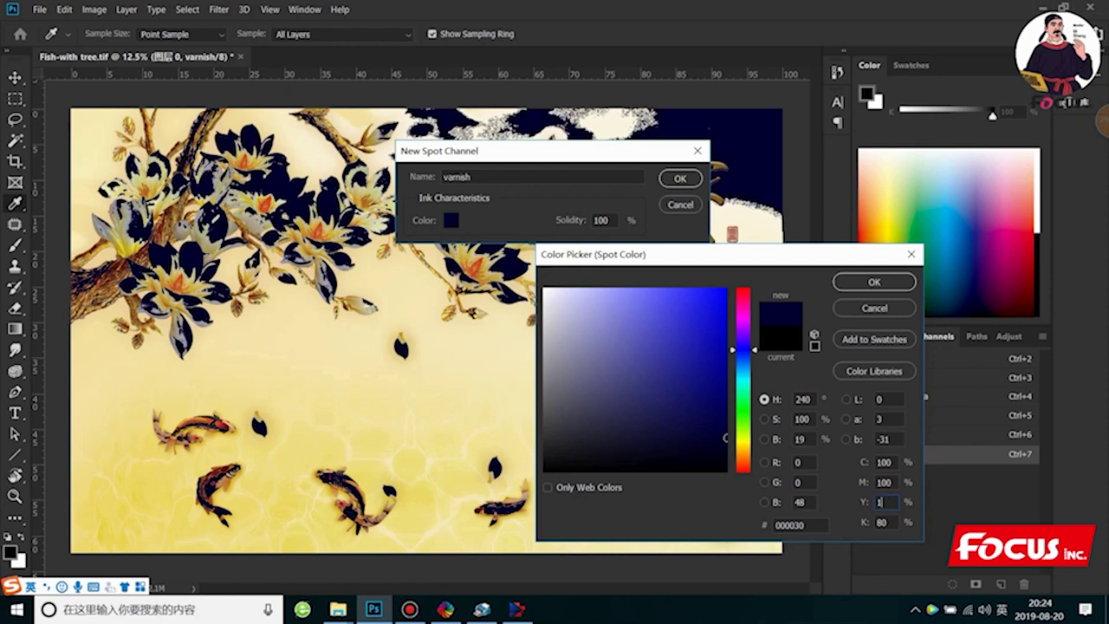
{"action": "left_click", "coordinate": [884, 522]}
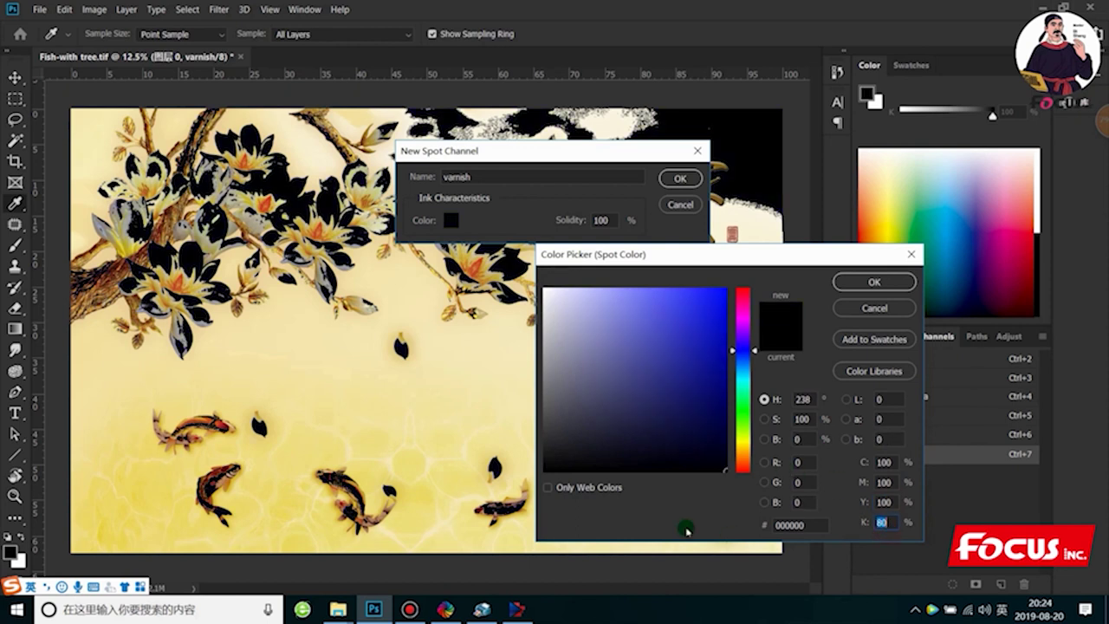
{"action": "type", "text": "100"}
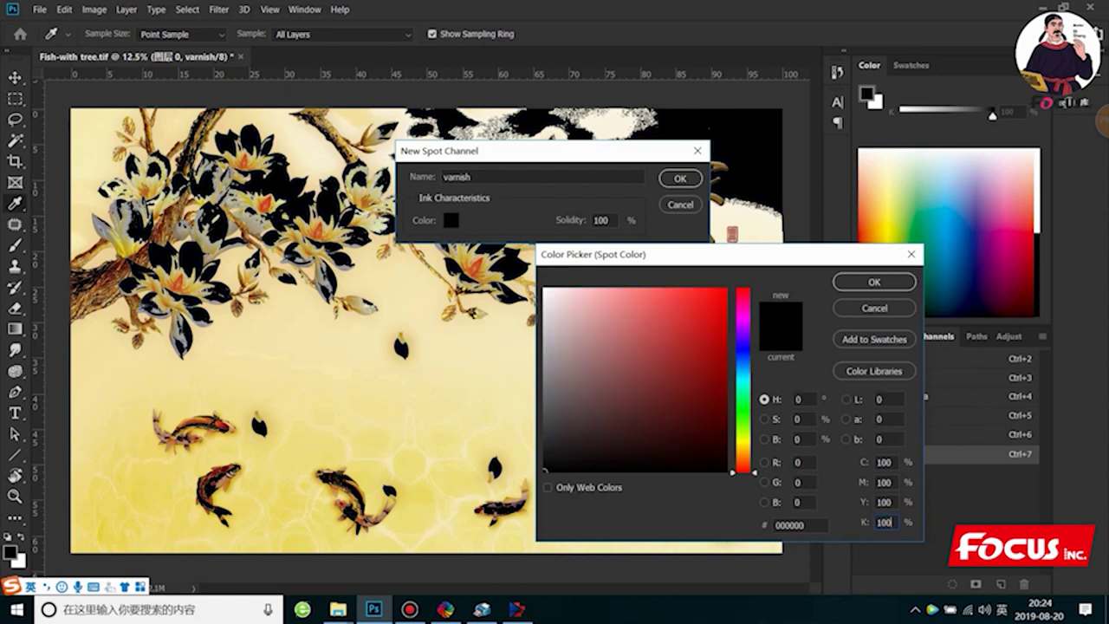
{"action": "left_click", "coordinate": [874, 282]}
{"action": "left_click", "coordinate": [664, 179]}
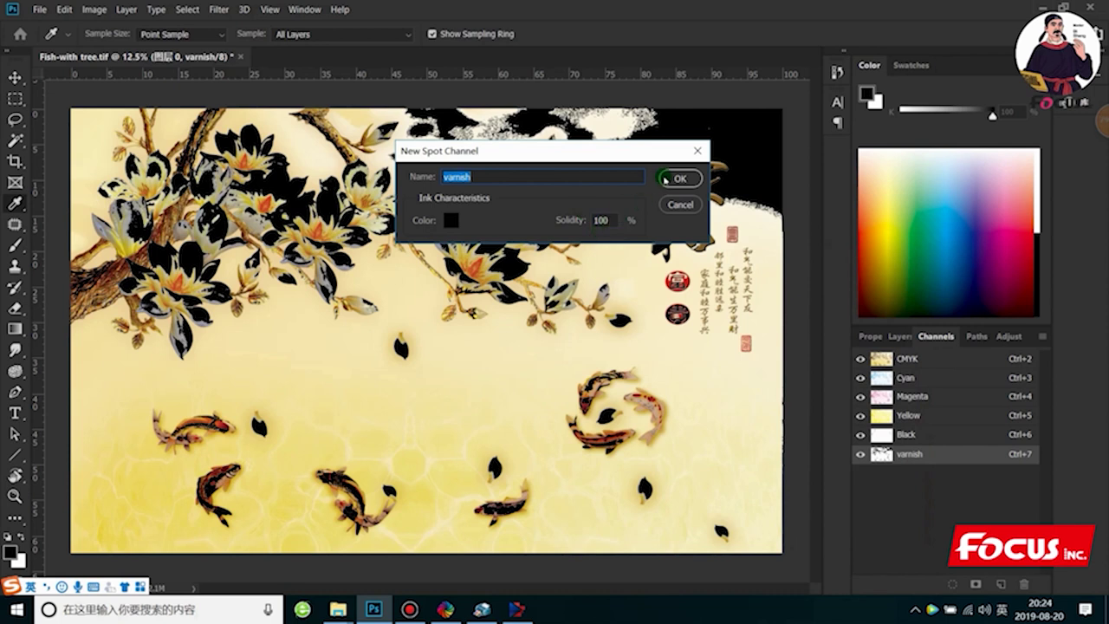
Hide the CMYK channels so only the varnish spot channel is displayed, with the Magic Wand active
{"action": "key", "text": "w"}
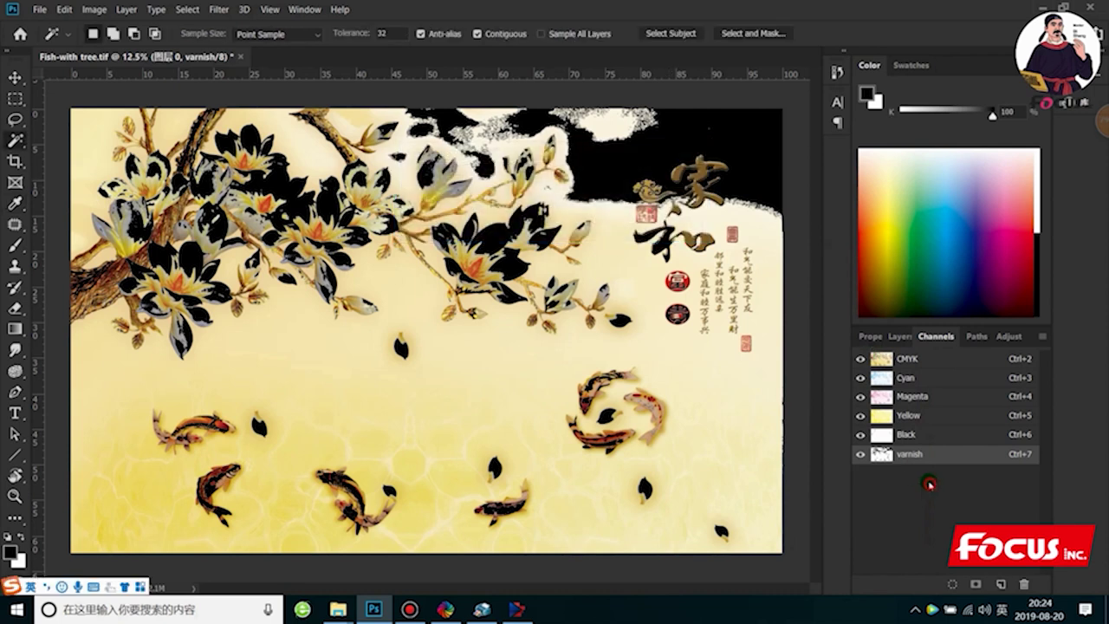
{"action": "left_click", "coordinate": [861, 455]}
{"action": "left_click", "coordinate": [861, 358]}
{"action": "left_click", "coordinate": [613, 376]}
{"action": "scroll", "coordinate": [613, 376], "scroll_direction": "down", "scroll_amount": 3}
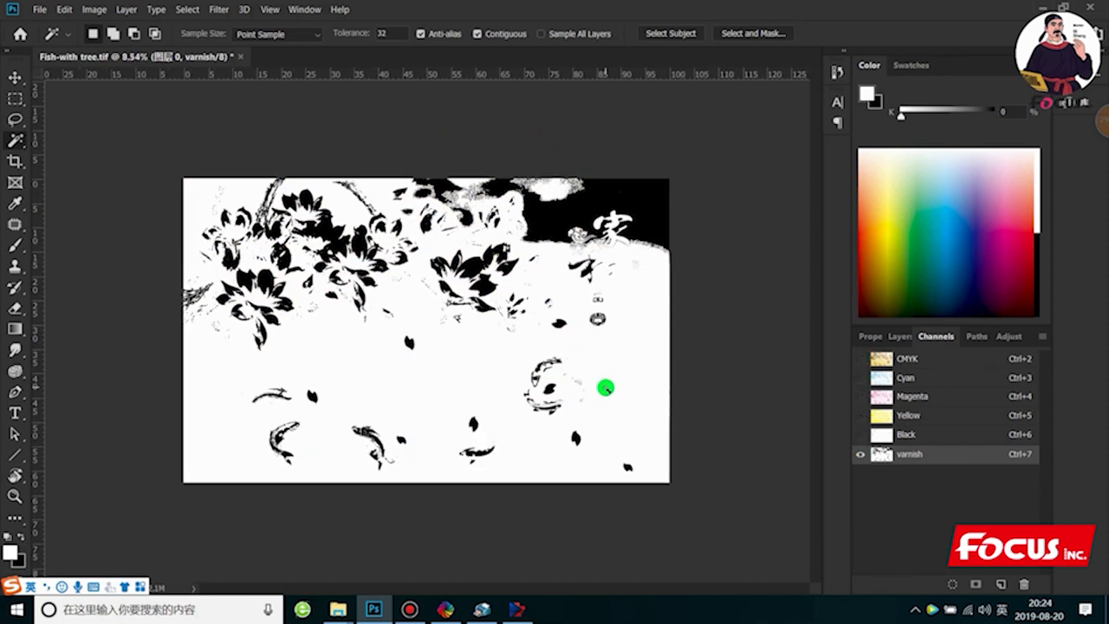
{"action": "scroll", "coordinate": [693, 381], "scroll_direction": "up", "scroll_amount": 1}
Rename the varnish spot channel as white
{"action": "left_click", "coordinate": [925, 455]}
{"action": "double_click", "coordinate": [925, 455]}
{"action": "type", "text": "white"}
{"action": "key", "text": "Return"}
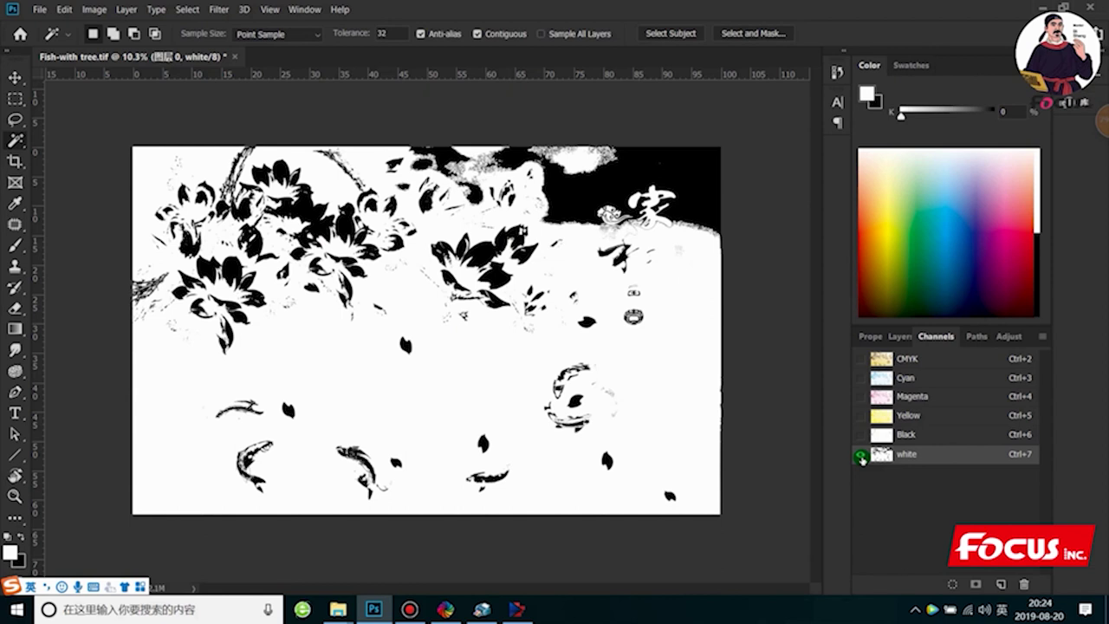
Show the CMYK channels and hide the white channel to view the plain artwork
{"action": "left_click", "coordinate": [860, 358]}
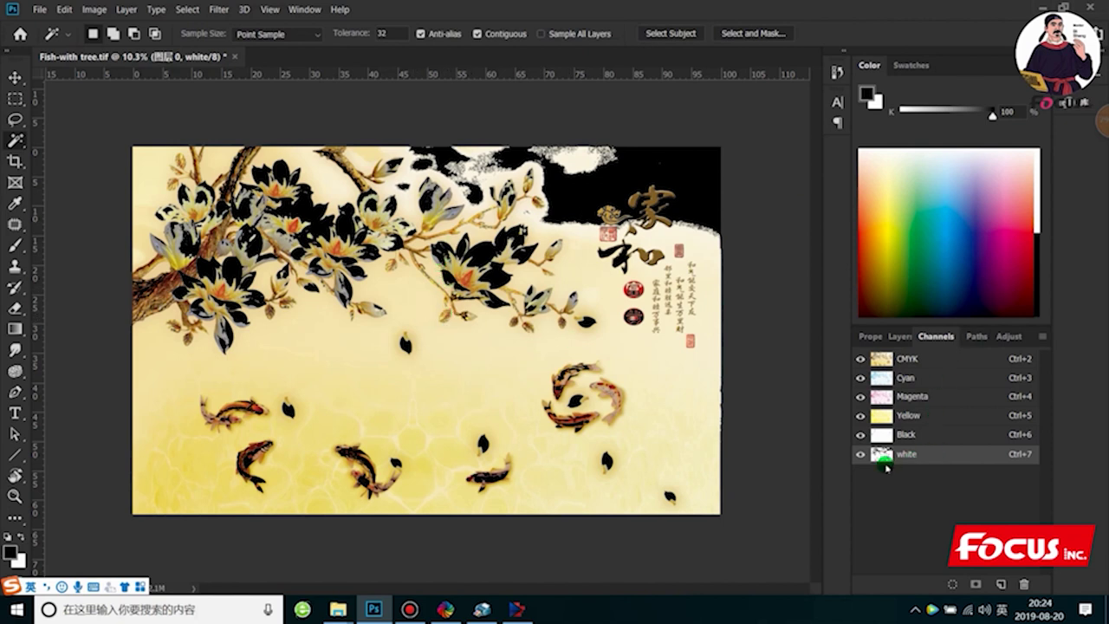
{"action": "left_click", "coordinate": [860, 453]}
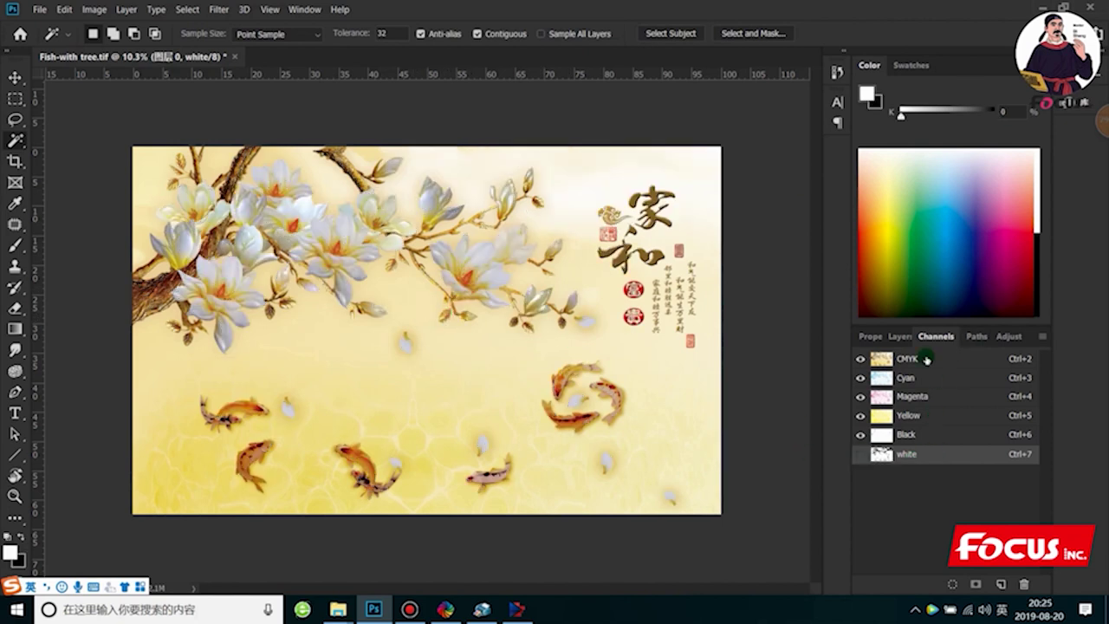
{"action": "left_click", "coordinate": [981, 336]}
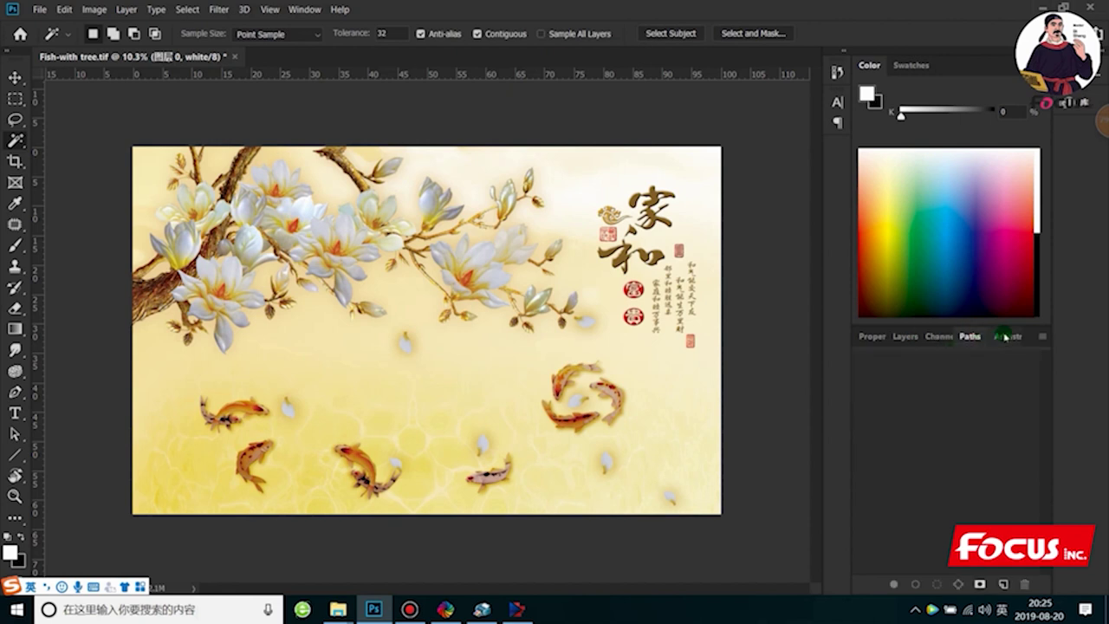
{"action": "left_click", "coordinate": [938, 338]}
{"action": "left_click", "coordinate": [905, 336]}
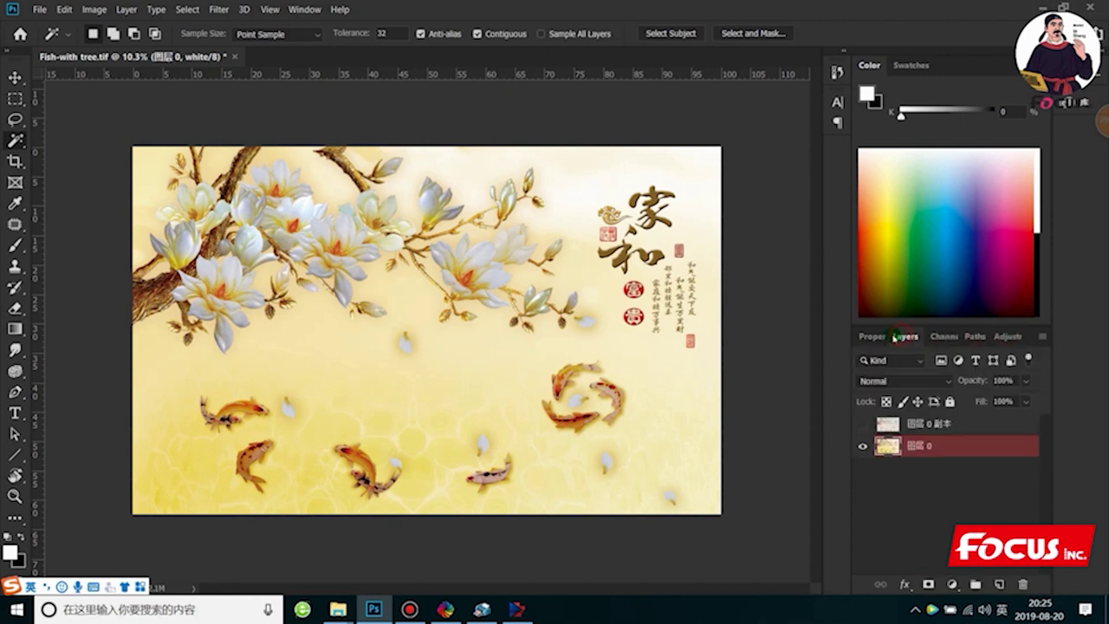
{"action": "left_click", "coordinate": [892, 336]}
{"action": "left_click", "coordinate": [919, 336]}
{"action": "left_click", "coordinate": [942, 336]}
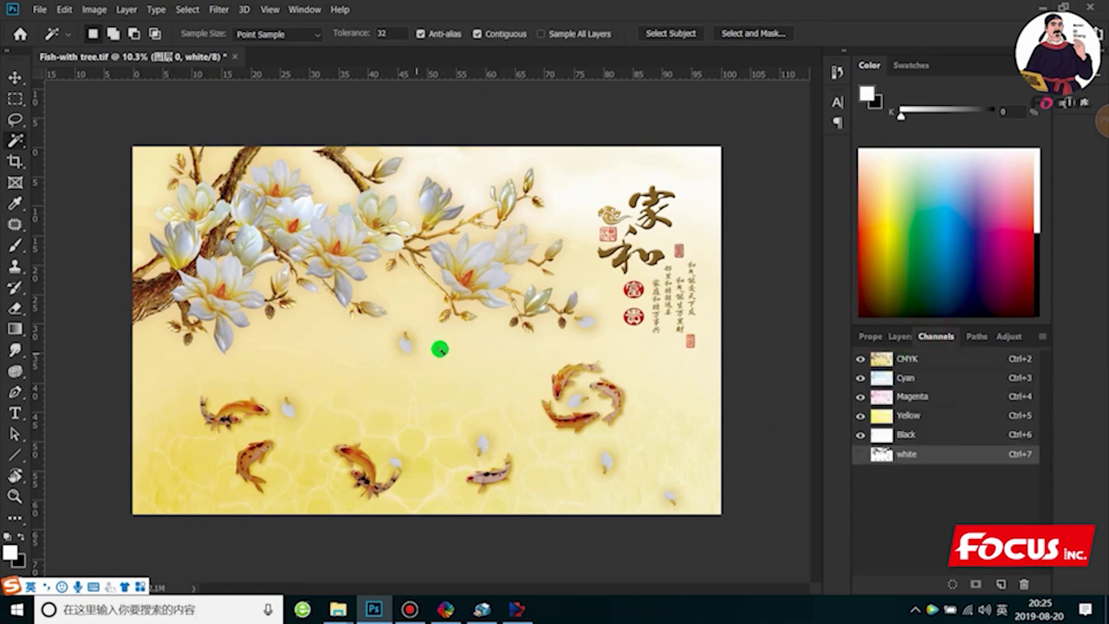
Turn the white channel's visibility back on and hide the CMYK channels to display it alone
{"action": "left_click", "coordinate": [860, 453]}
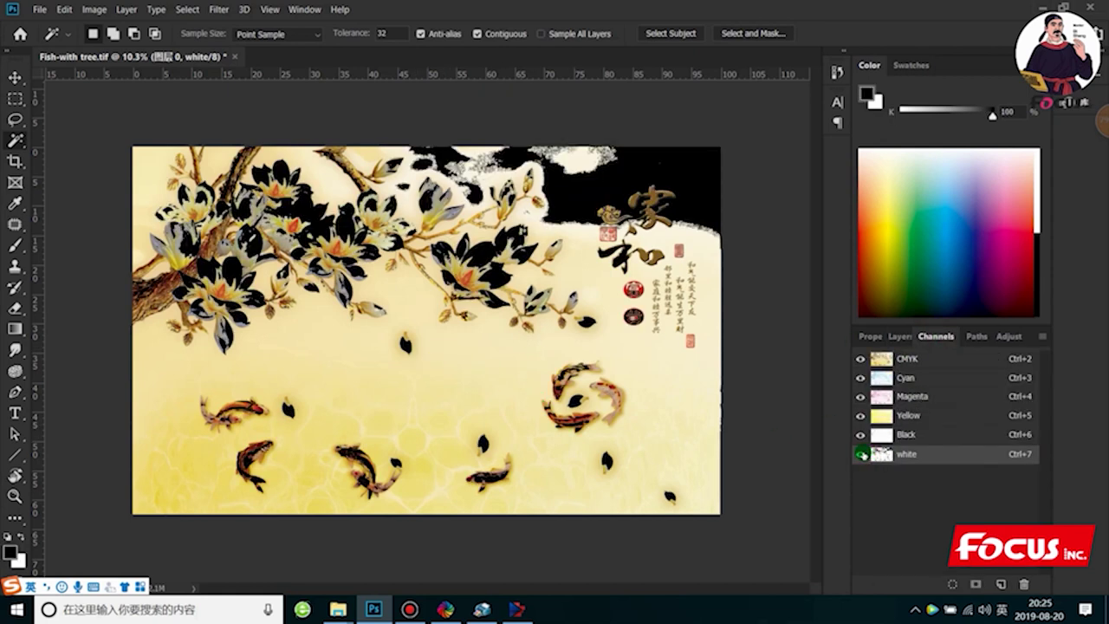
{"action": "left_click", "coordinate": [861, 453]}
{"action": "left_click", "coordinate": [860, 453]}
{"action": "left_click", "coordinate": [861, 358]}
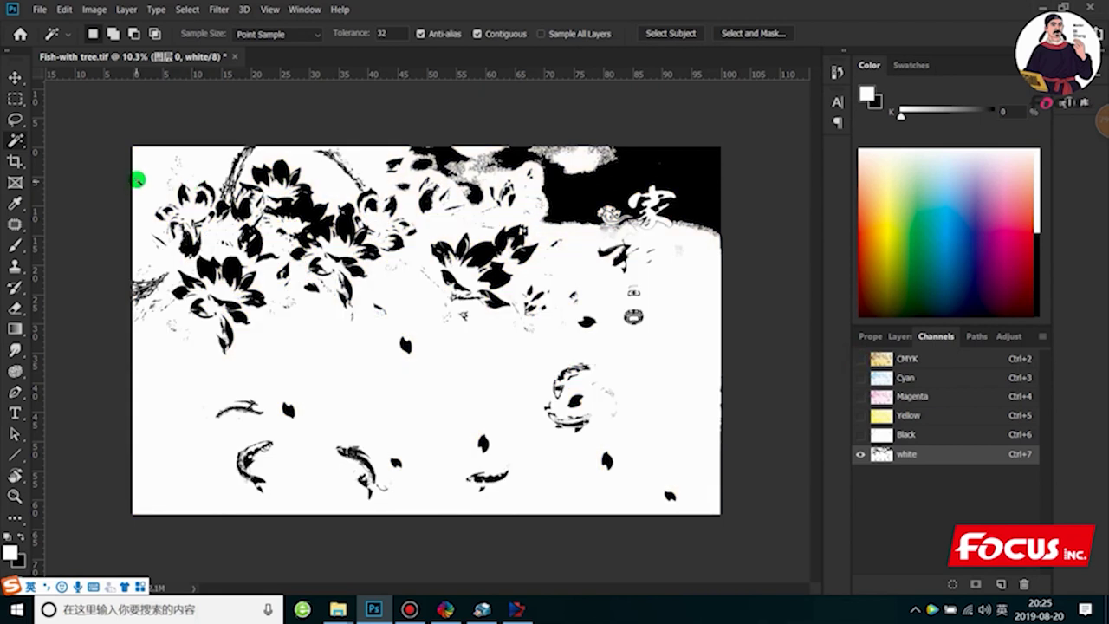
Select the blank background area of the white channel with the Magic Wand tool
{"action": "left_click", "coordinate": [150, 175]}
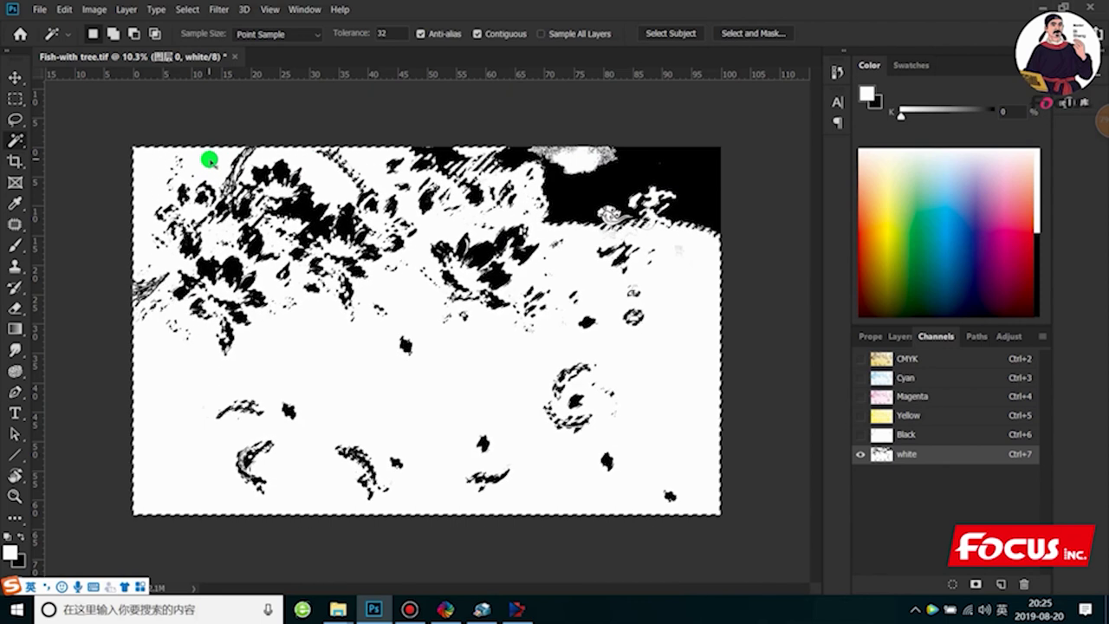
{"action": "key", "text": "ctrl+d"}
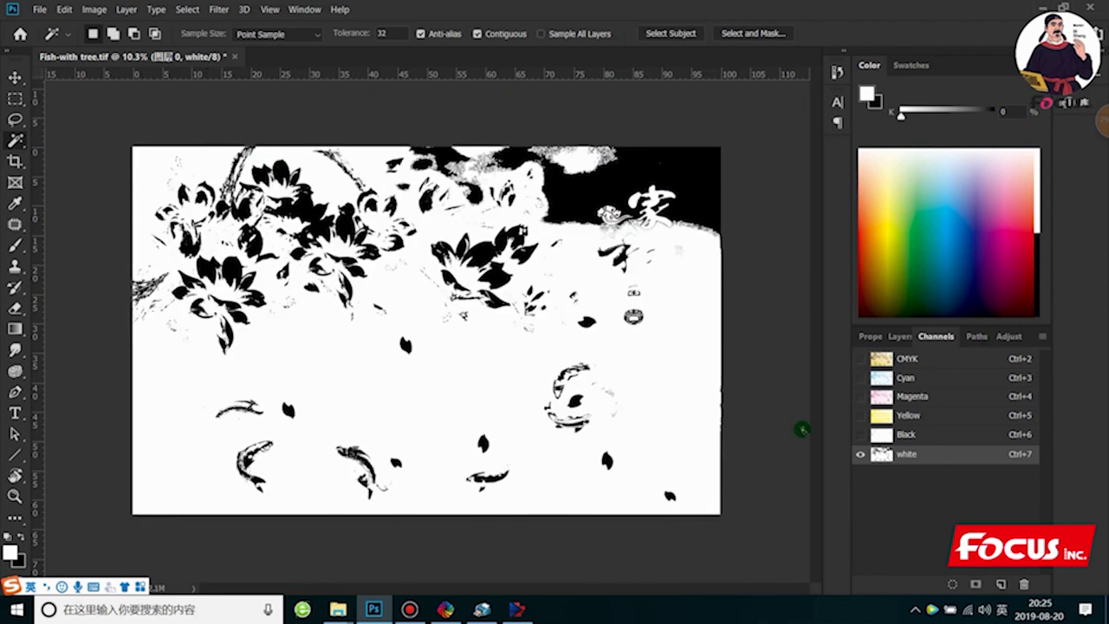
{"action": "right_click", "coordinate": [15, 139]}
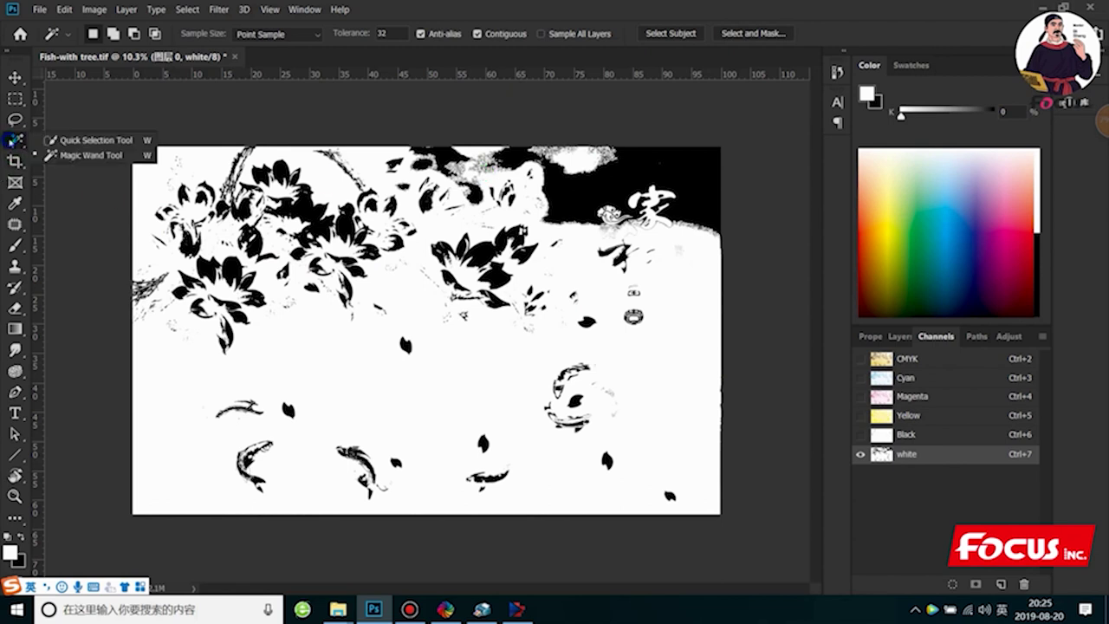
{"action": "left_click", "coordinate": [52, 153]}
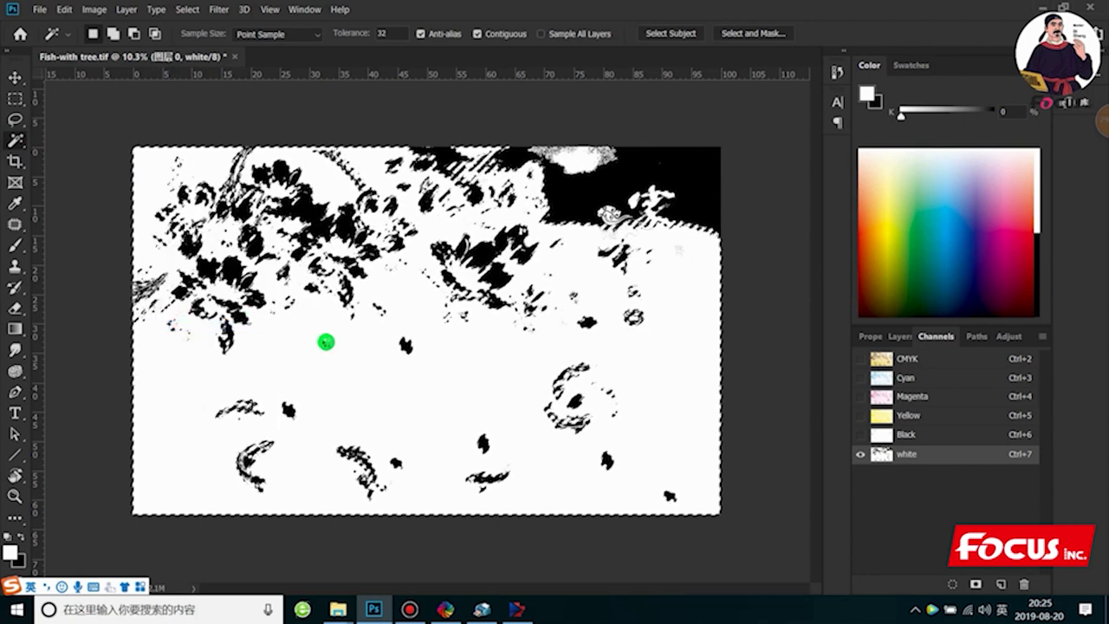
Switch to the Rectangular Marquee tool and fill the selected background of the white channel with the red colour f71313
{"action": "right_click", "coordinate": [329, 345]}
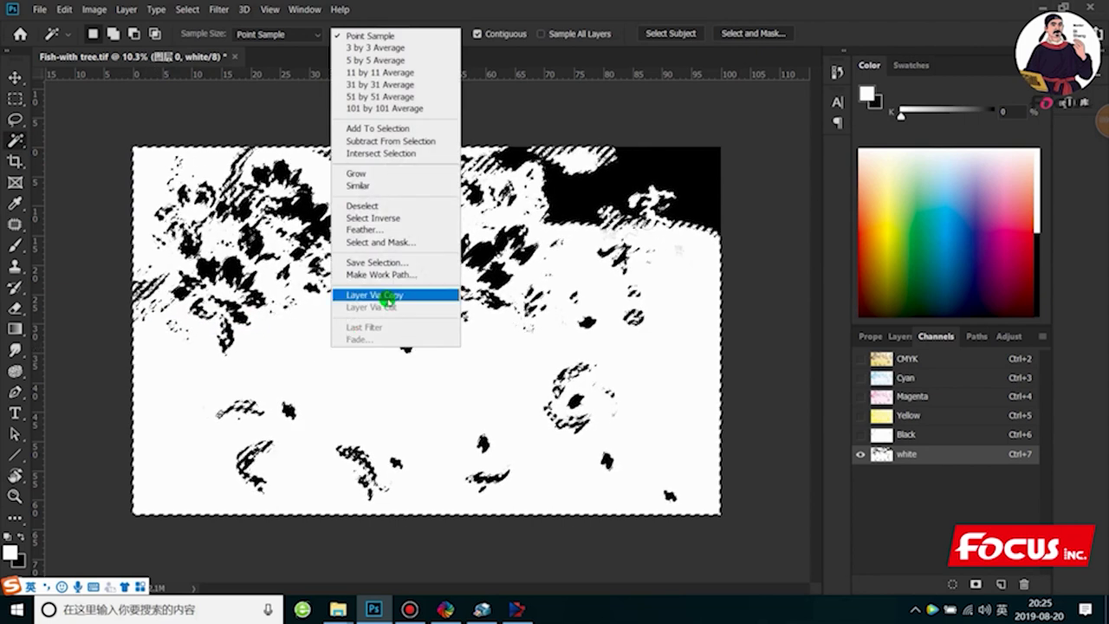
{"action": "left_click", "coordinate": [13, 98]}
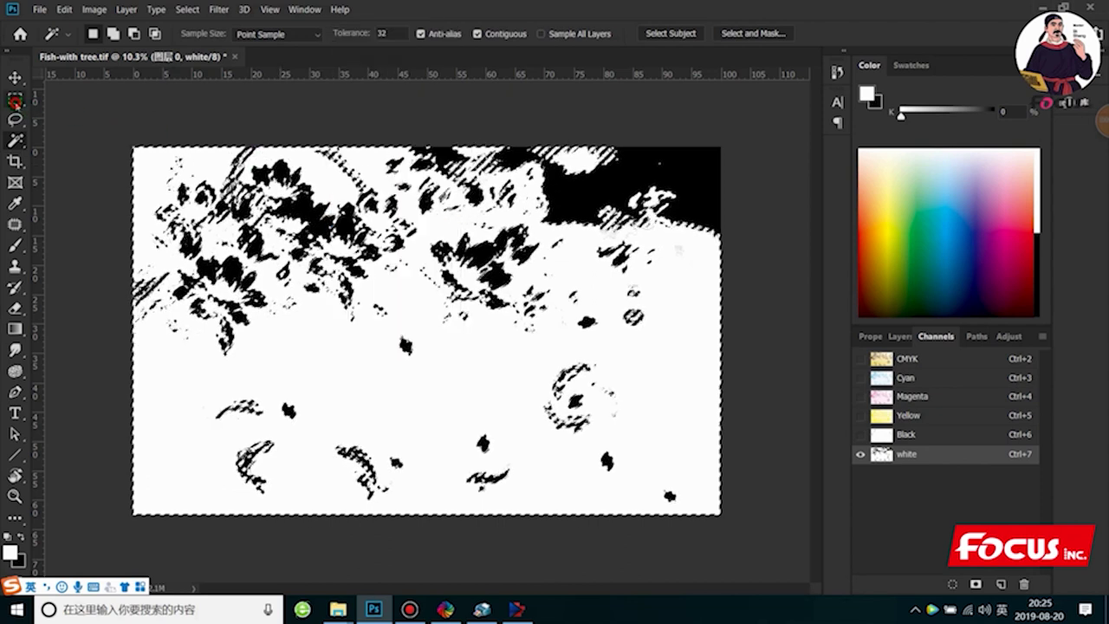
{"action": "left_click", "coordinate": [14, 98]}
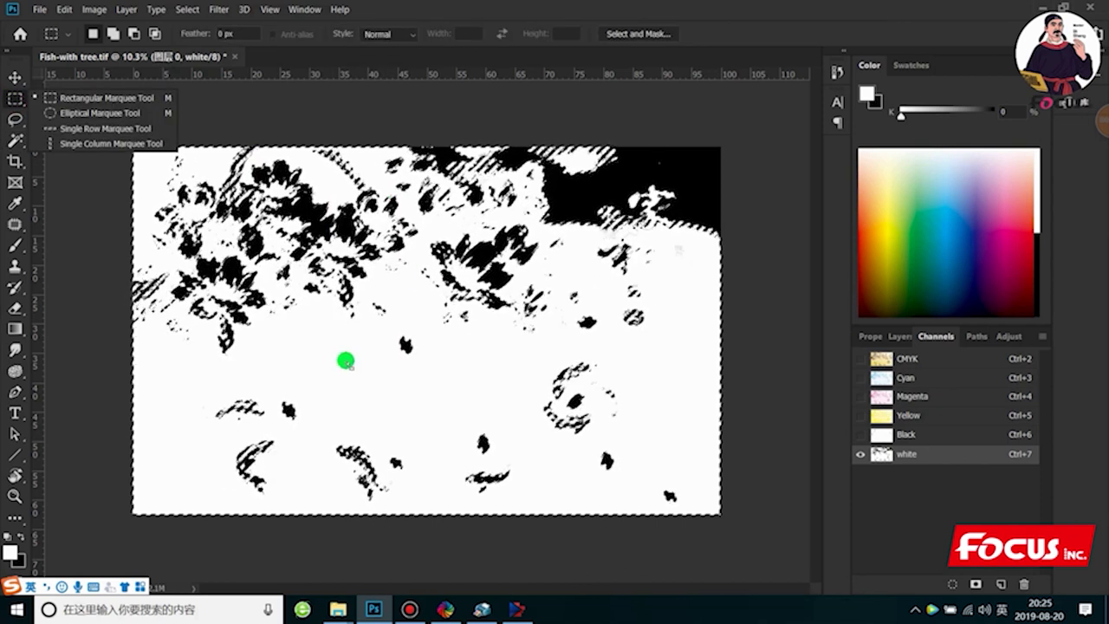
{"action": "right_click", "coordinate": [339, 362]}
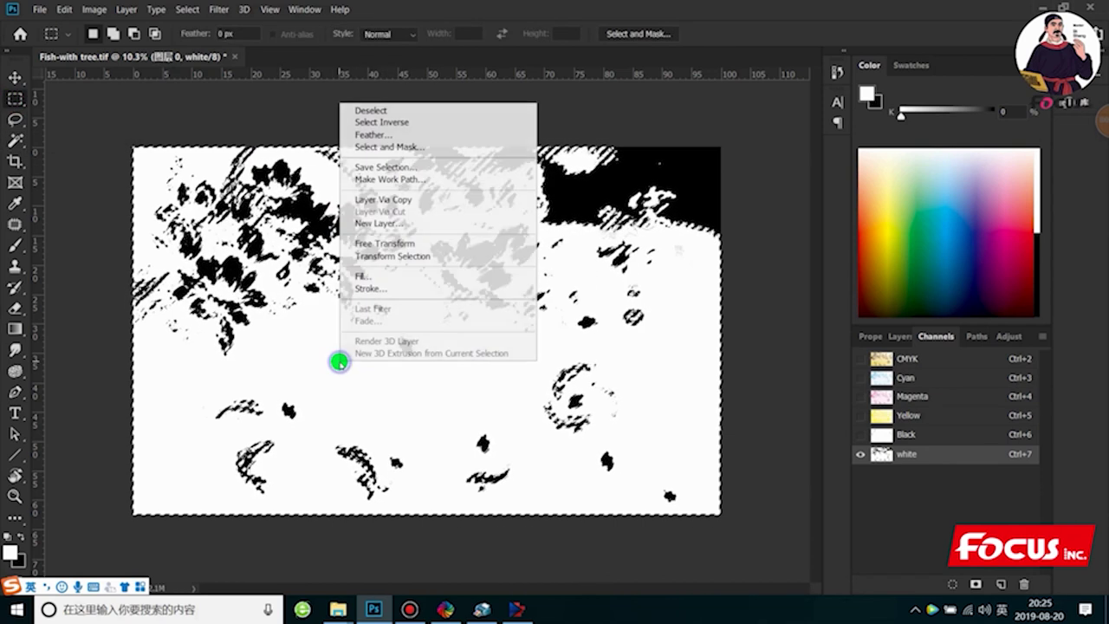
{"action": "left_click", "coordinate": [373, 277]}
{"action": "left_click_drag", "start_coordinate": [231, 228], "coordinate": [504, 200]}
{"action": "left_click", "coordinate": [467, 225]}
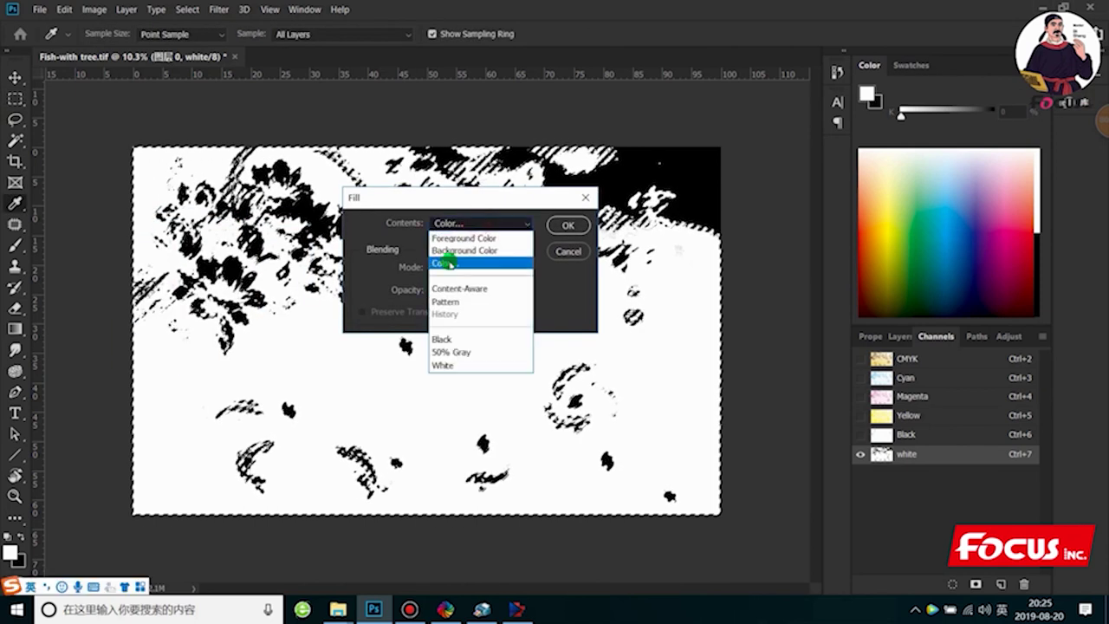
{"action": "left_click", "coordinate": [472, 260]}
{"action": "left_click", "coordinate": [549, 418]}
{"action": "mouse_move", "coordinate": [549, 419]}
{"action": "left_mouse_down"}
{"action": "mouse_move", "coordinate": [549, 438]}
{"action": "mouse_move", "coordinate": [543, 412]}
{"action": "mouse_move", "coordinate": [543, 439]}
{"action": "mouse_move", "coordinate": [546, 407]}
{"action": "left_mouse_up"}
{"action": "mouse_move", "coordinate": [664, 335]}
{"action": "left_mouse_down"}
{"action": "mouse_move", "coordinate": [725, 299]}
{"action": "mouse_move", "coordinate": [717, 287]}
{"action": "mouse_move", "coordinate": [700, 306]}
{"action": "mouse_move", "coordinate": [703, 291]}
{"action": "mouse_move", "coordinate": [713, 312]}
{"action": "mouse_move", "coordinate": [712, 294]}
{"action": "left_mouse_up"}
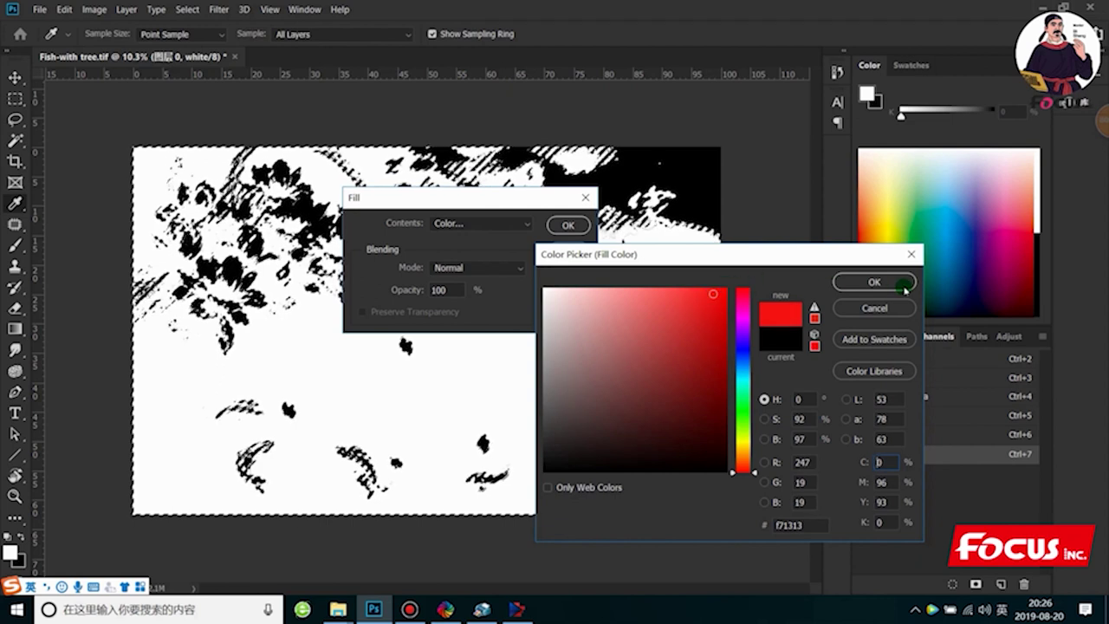
{"action": "left_click", "coordinate": [876, 282]}
{"action": "left_click", "coordinate": [567, 225]}
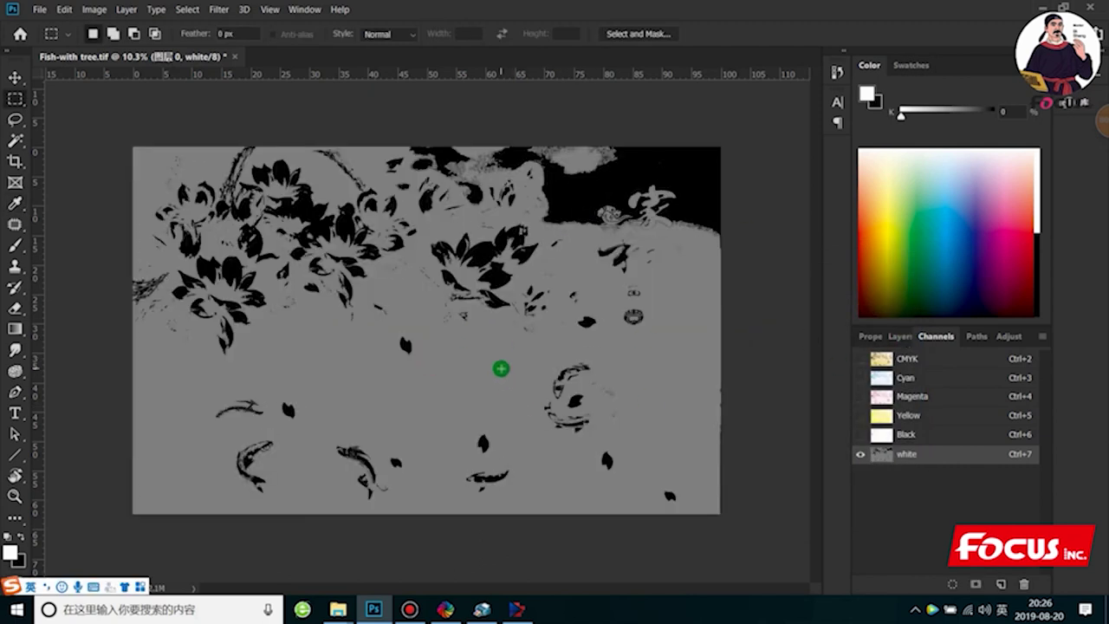
Examine the filled white channel up close and compare it with the CMYK artwork shown and hidden
{"action": "key", "text": "ctrl+plus"}
{"action": "scroll", "coordinate": [265, 370], "scroll_direction": "down", "scroll_amount": 1}
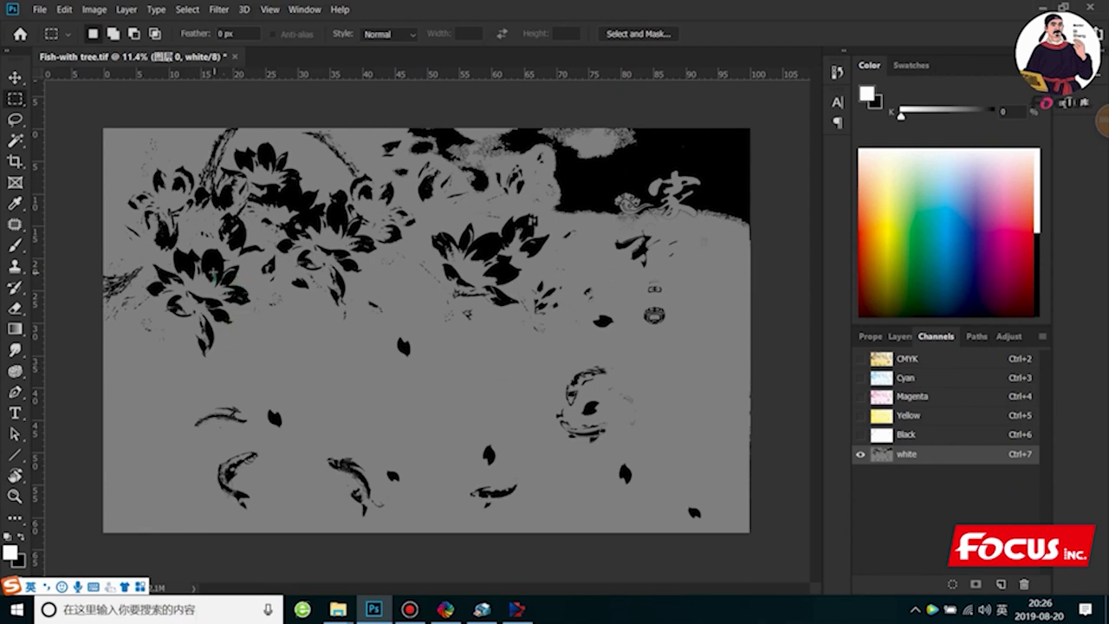
{"action": "scroll", "coordinate": [199, 262], "scroll_direction": "up", "scroll_amount": 2}
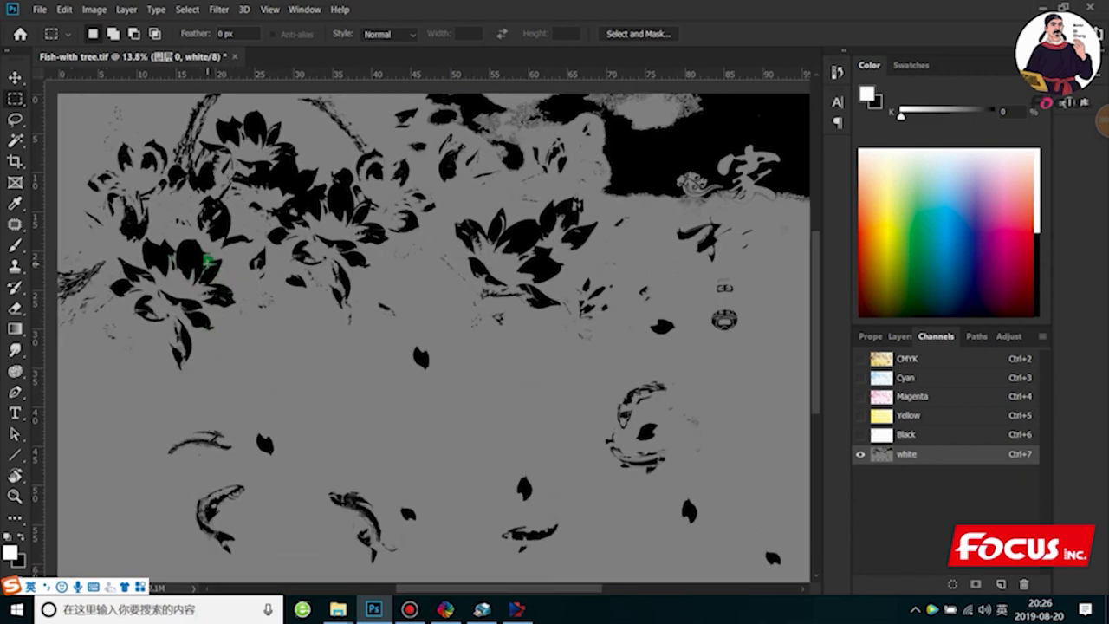
{"action": "scroll", "coordinate": [200, 261], "scroll_direction": "down", "scroll_amount": 1}
{"action": "scroll", "coordinate": [205, 260], "scroll_direction": "down", "scroll_amount": 1}
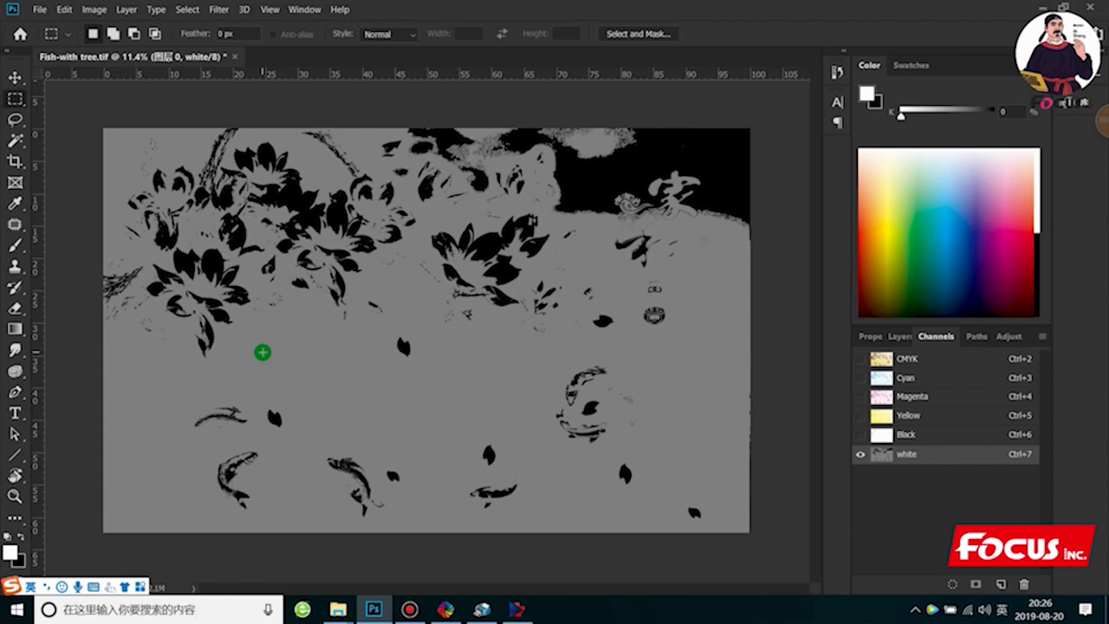
{"action": "left_click", "coordinate": [867, 358]}
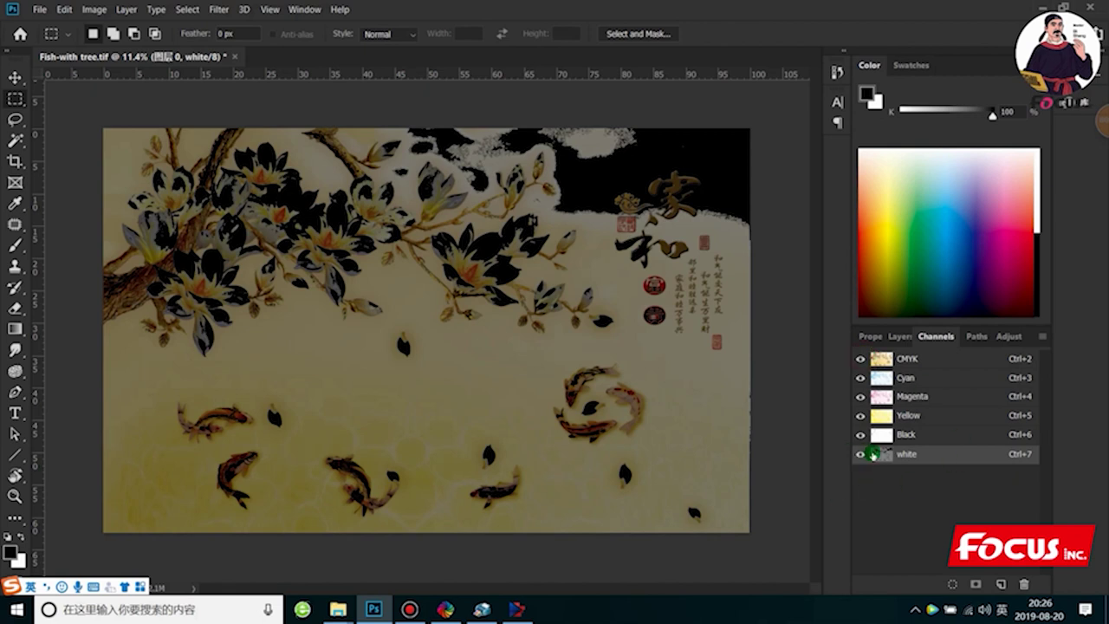
{"action": "left_click", "coordinate": [873, 357]}
{"action": "left_click", "coordinate": [860, 358]}
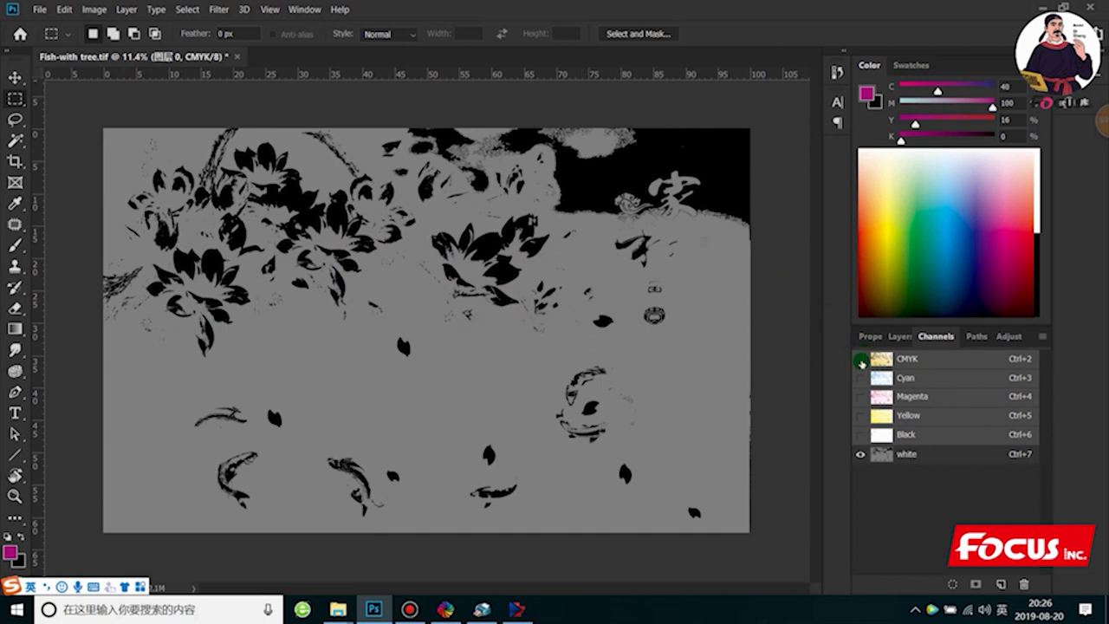
Make the white channel active, hide it so the colour artwork shows without it, and return to the layer list
{"action": "left_click", "coordinate": [861, 362]}
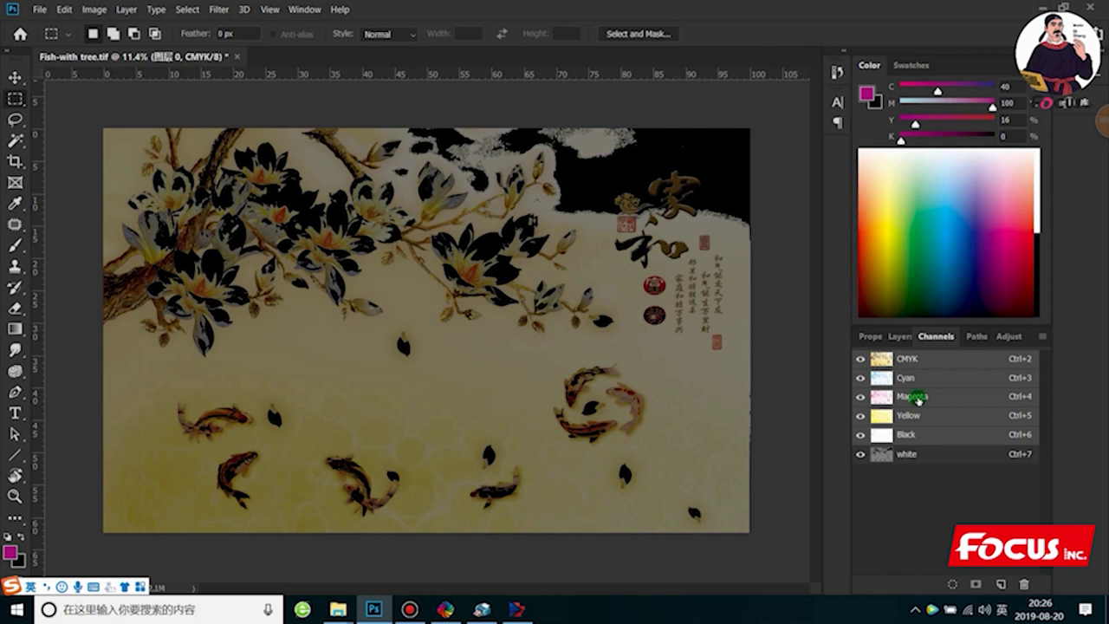
{"action": "left_click", "coordinate": [933, 455]}
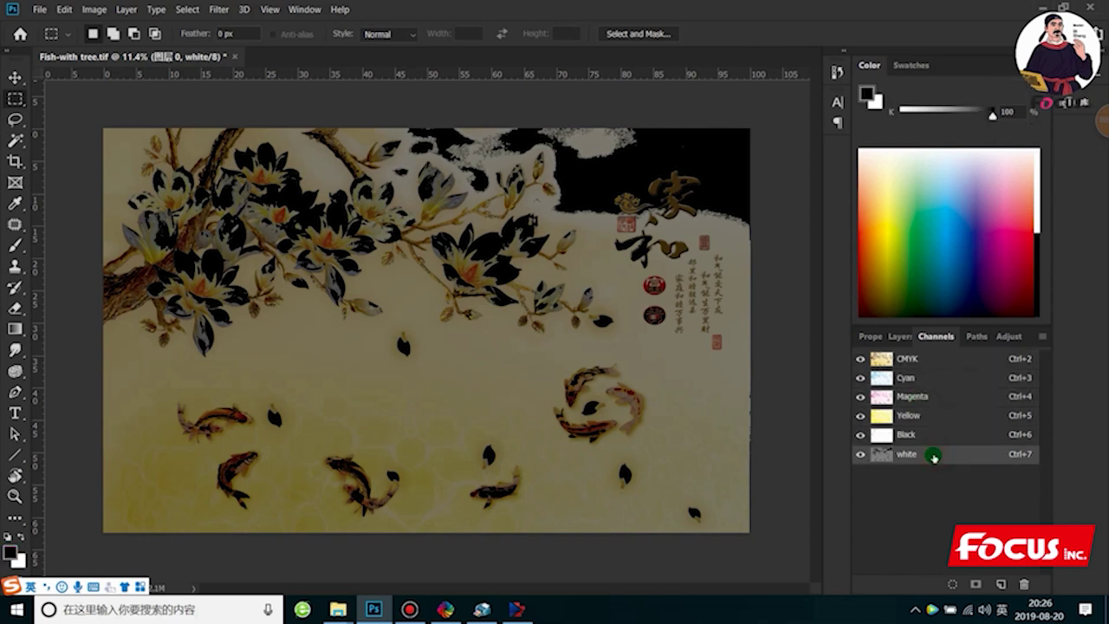
{"action": "left_click", "coordinate": [860, 358]}
{"action": "left_click", "coordinate": [861, 358]}
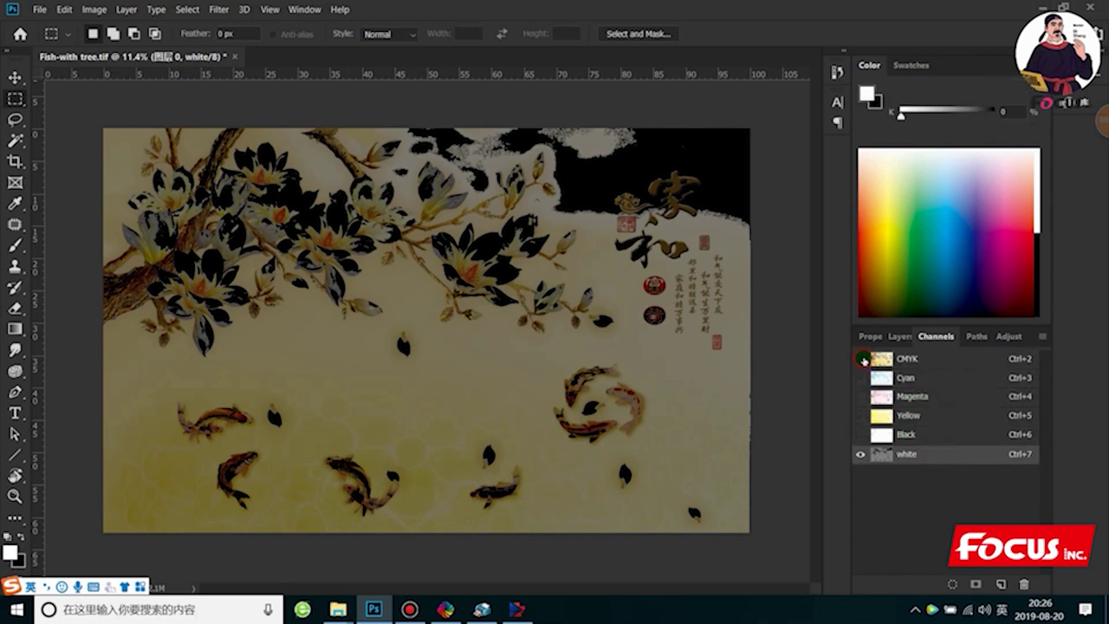
{"action": "left_click", "coordinate": [861, 358]}
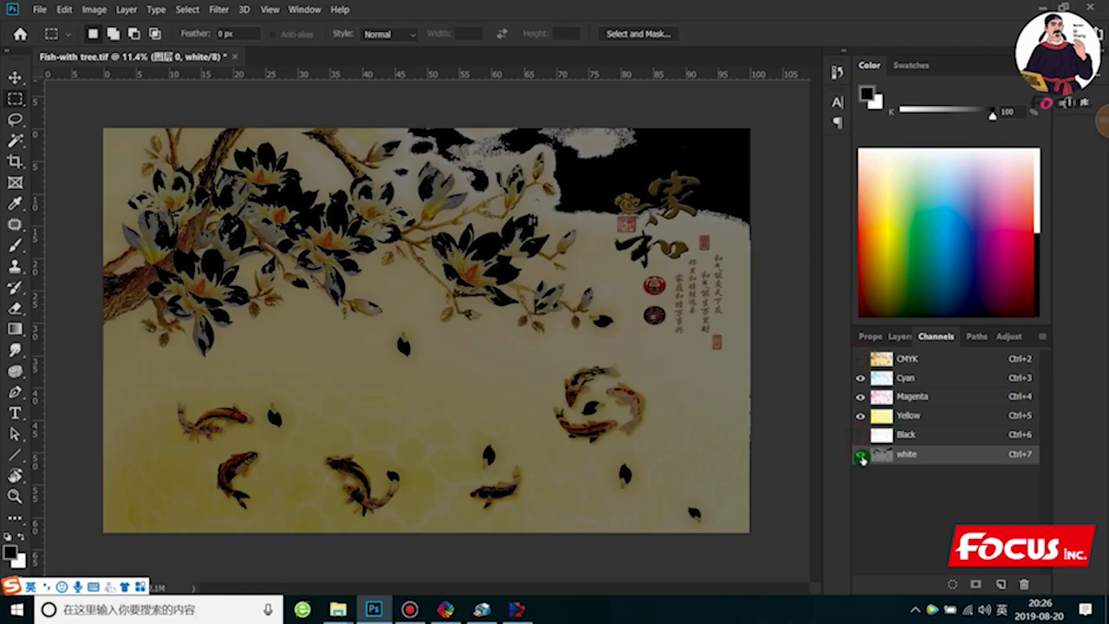
{"action": "left_click", "coordinate": [860, 454]}
{"action": "left_click", "coordinate": [892, 337]}
{"action": "left_click", "coordinate": [921, 336]}
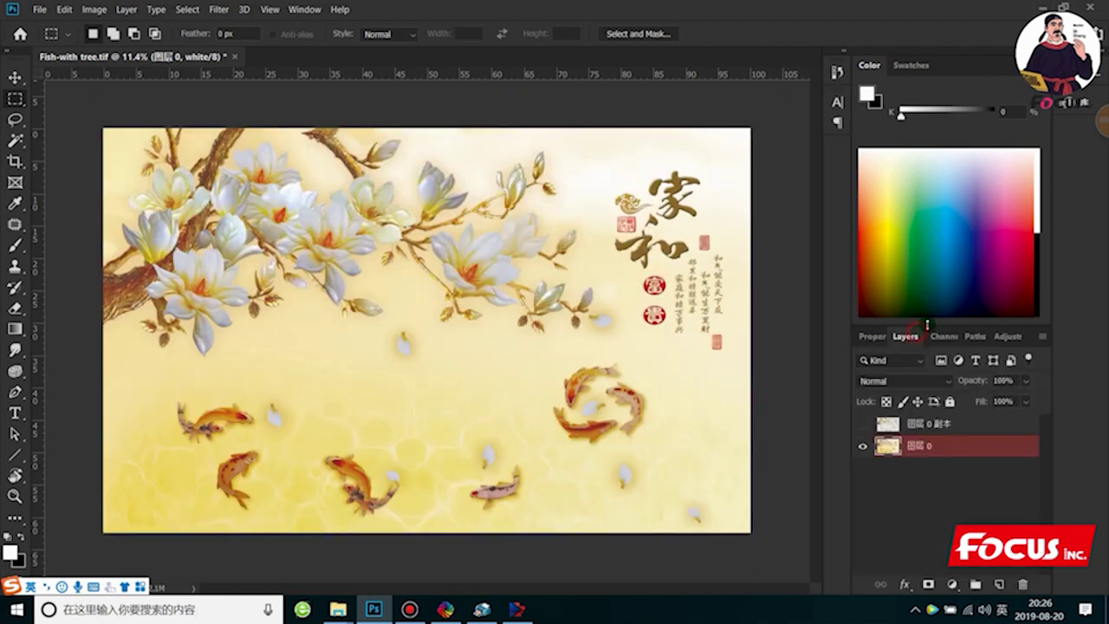
Try selecting the white petals with the Magic Wand tool at tolerance 50 and extending the selection to similar colours
{"action": "left_click", "coordinate": [15, 140]}
{"action": "left_click", "coordinate": [16, 140]}
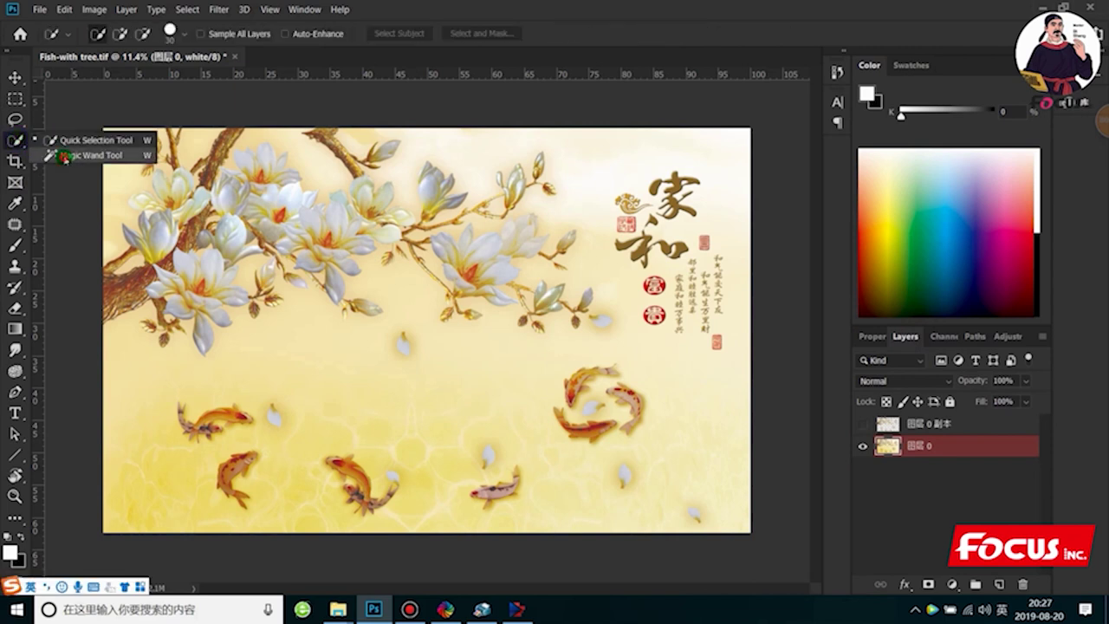
{"action": "left_click", "coordinate": [86, 155]}
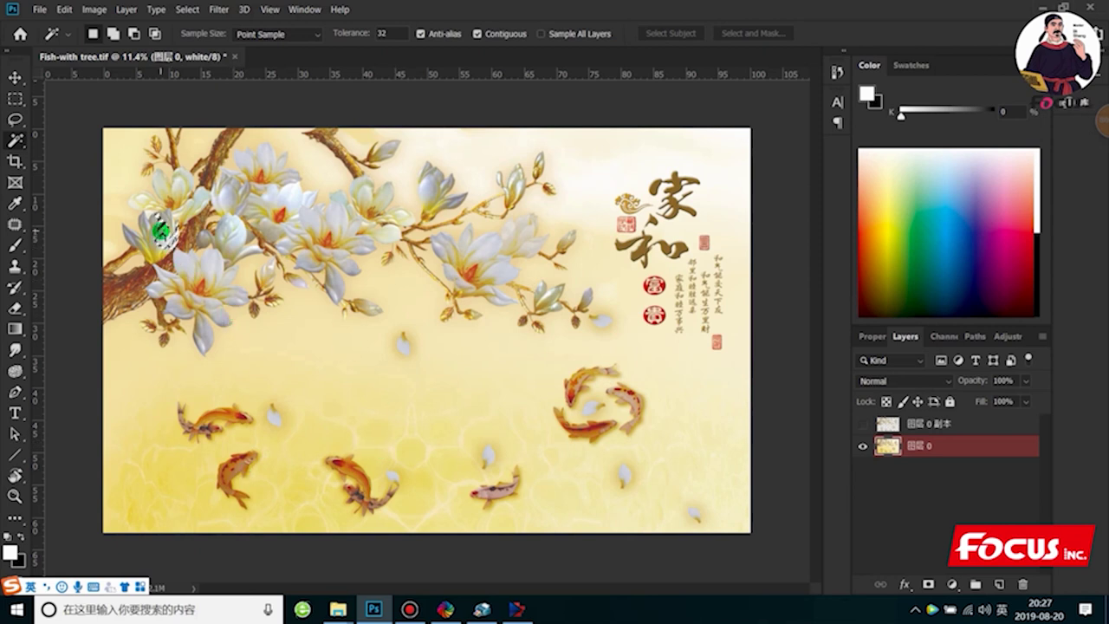
{"action": "right_click", "coordinate": [161, 232]}
{"action": "left_click", "coordinate": [224, 209]}
{"action": "left_click", "coordinate": [382, 35]}
{"action": "left_click", "coordinate": [337, 217]}
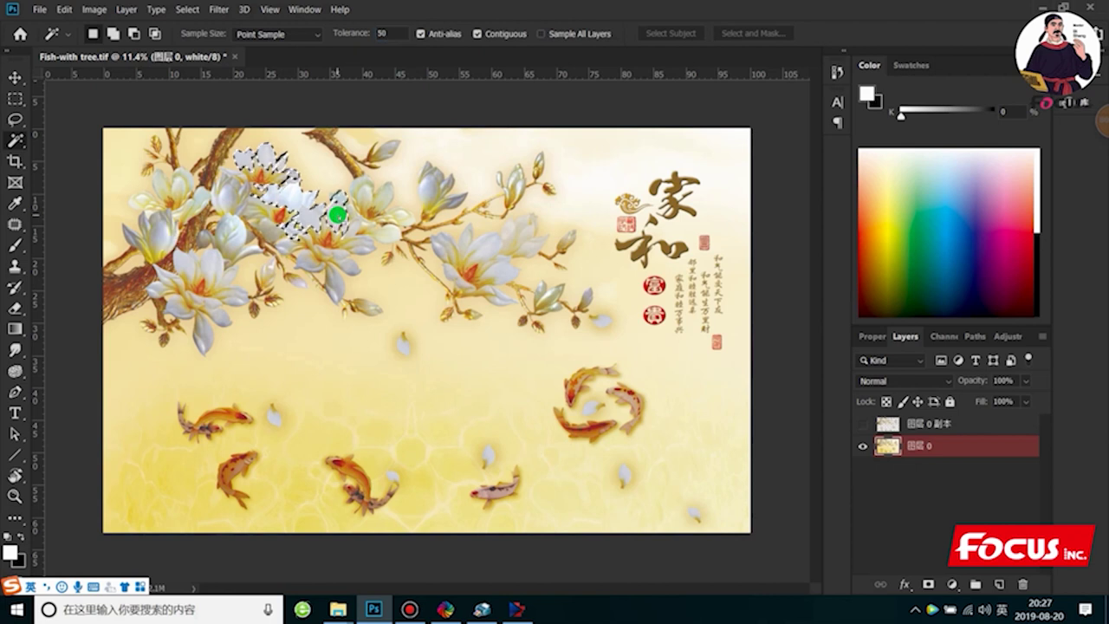
{"action": "right_click", "coordinate": [340, 222]}
{"action": "left_click", "coordinate": [364, 372]}
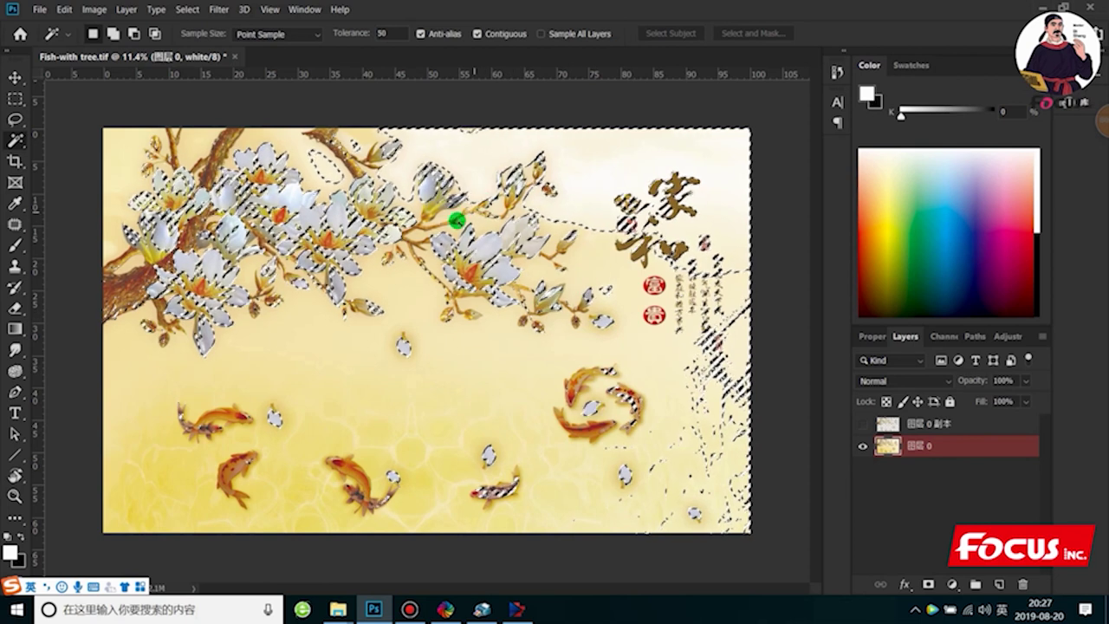
Try subtracting the pale sky area from the selection with elliptical and rectangular marquees, then clear the selection
{"action": "key", "text": "alt"}
{"action": "left_click", "coordinate": [14, 97]}
{"action": "left_click_drag", "start_coordinate": [340, 118], "coordinate": [508, 151]}
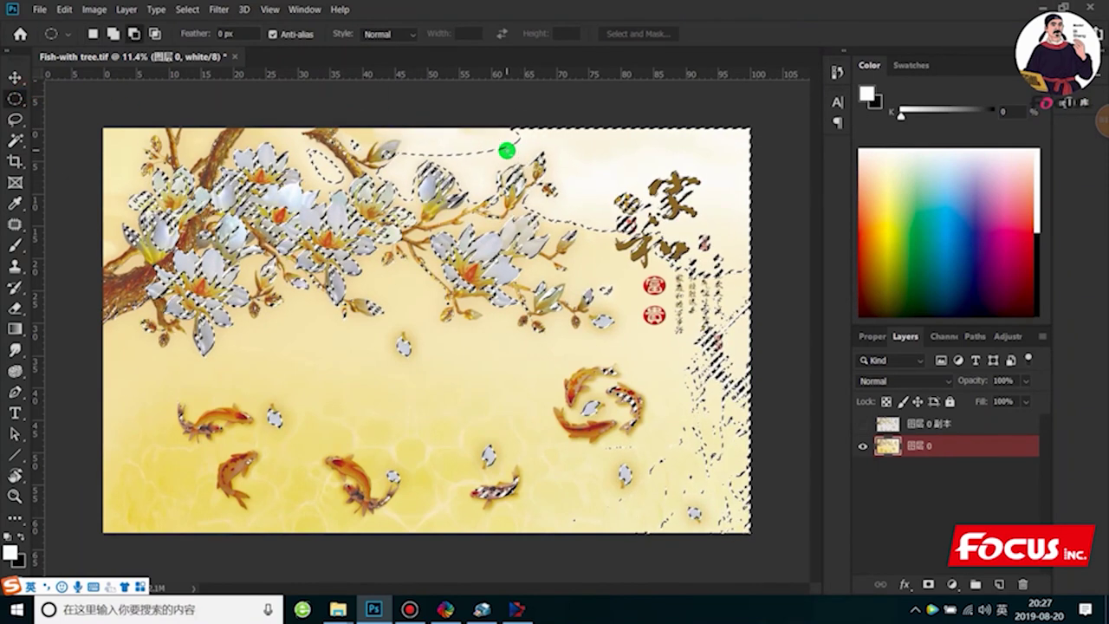
{"action": "right_click", "coordinate": [14, 98]}
{"action": "left_click", "coordinate": [95, 97]}
{"action": "left_click_drag", "start_coordinate": [493, 135], "coordinate": [781, 150]}
{"action": "left_click_drag", "start_coordinate": [535, 117], "coordinate": [782, 222]}
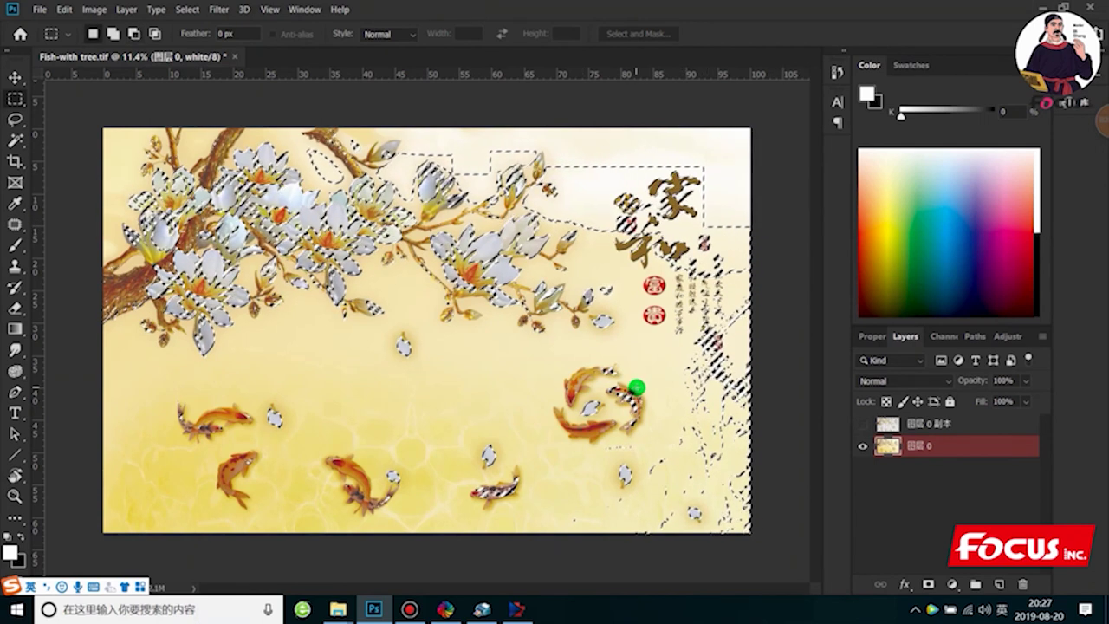
{"action": "left_click", "coordinate": [485, 300]}
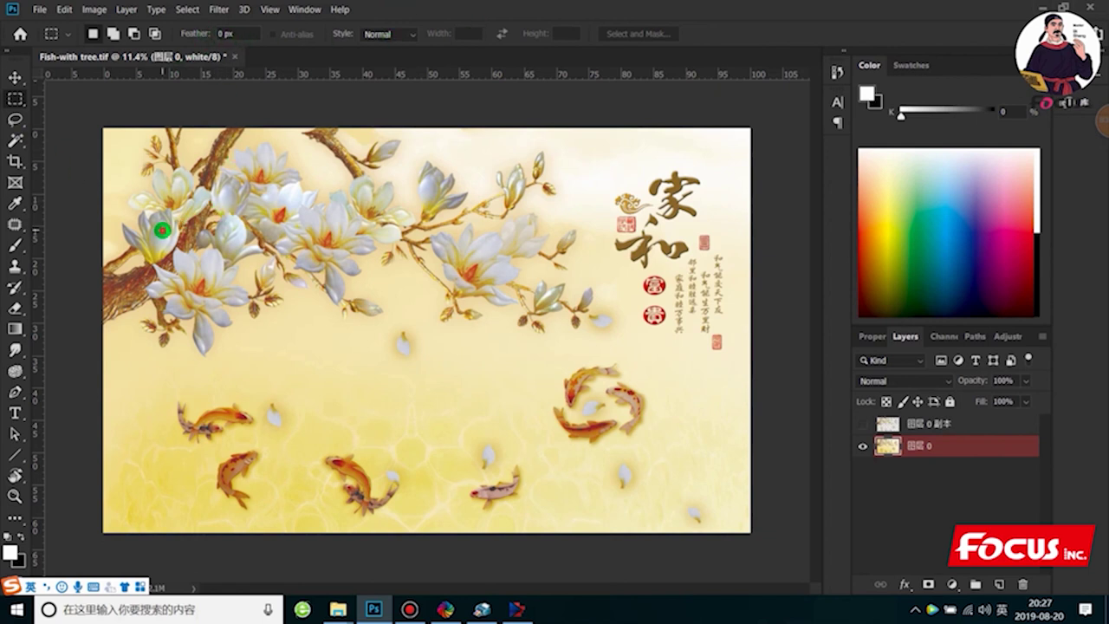
Select a flower petal with the Magic Wand tool at tolerance 35 and extend the selection to similar colours
{"action": "right_click", "coordinate": [15, 140]}
{"action": "left_click", "coordinate": [73, 154]}
{"action": "left_click", "coordinate": [385, 33]}
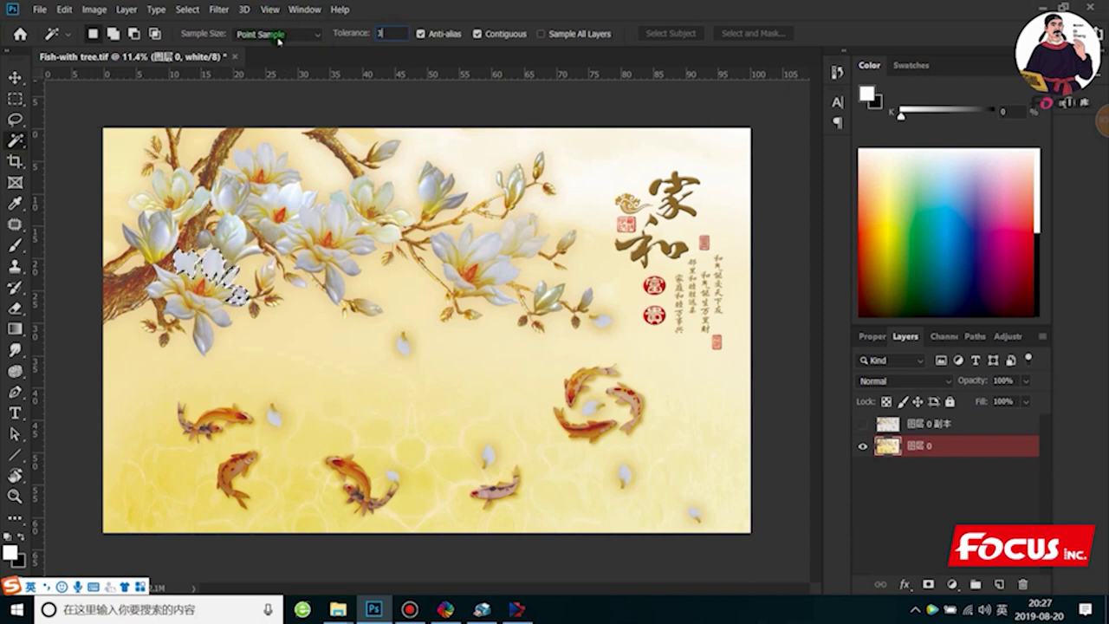
{"action": "type", "text": "35"}
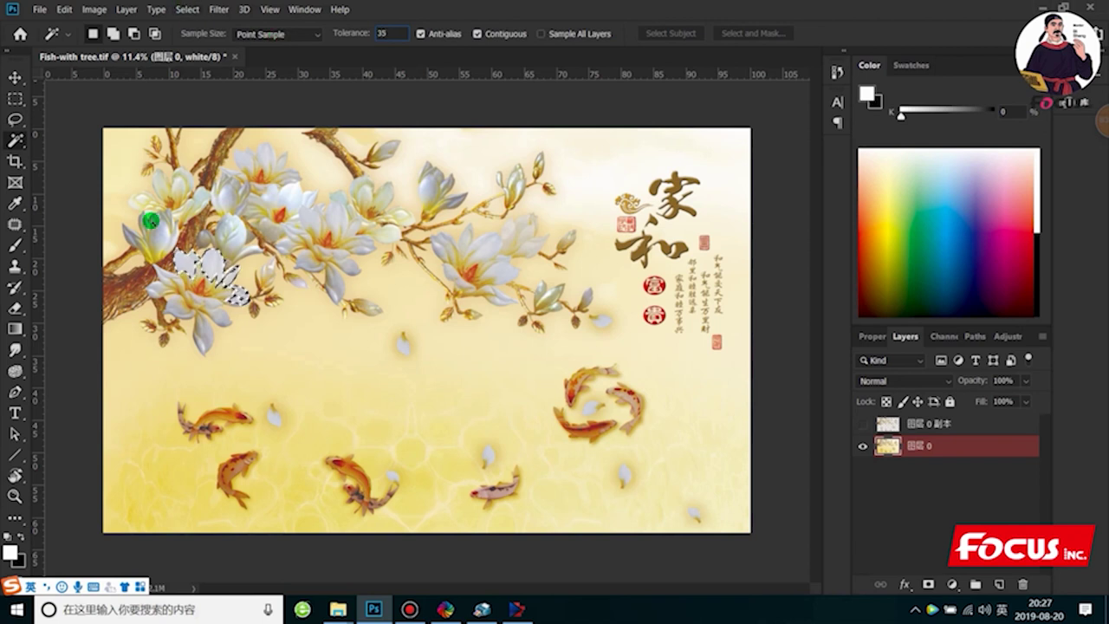
{"action": "left_click", "coordinate": [241, 232]}
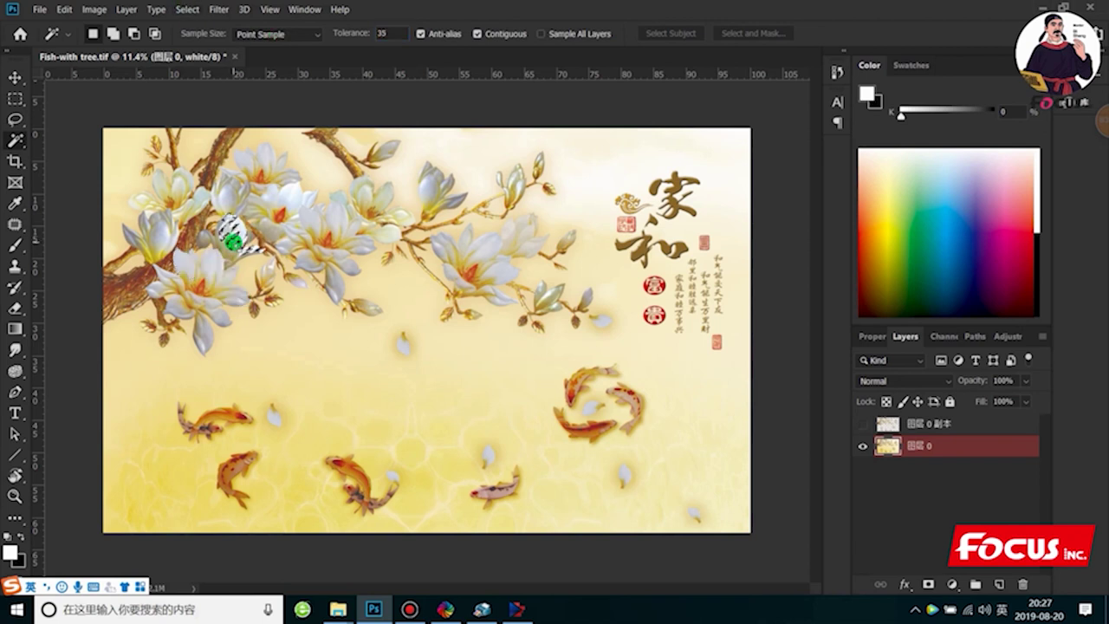
{"action": "right_click", "coordinate": [232, 243]}
{"action": "left_click", "coordinate": [273, 400]}
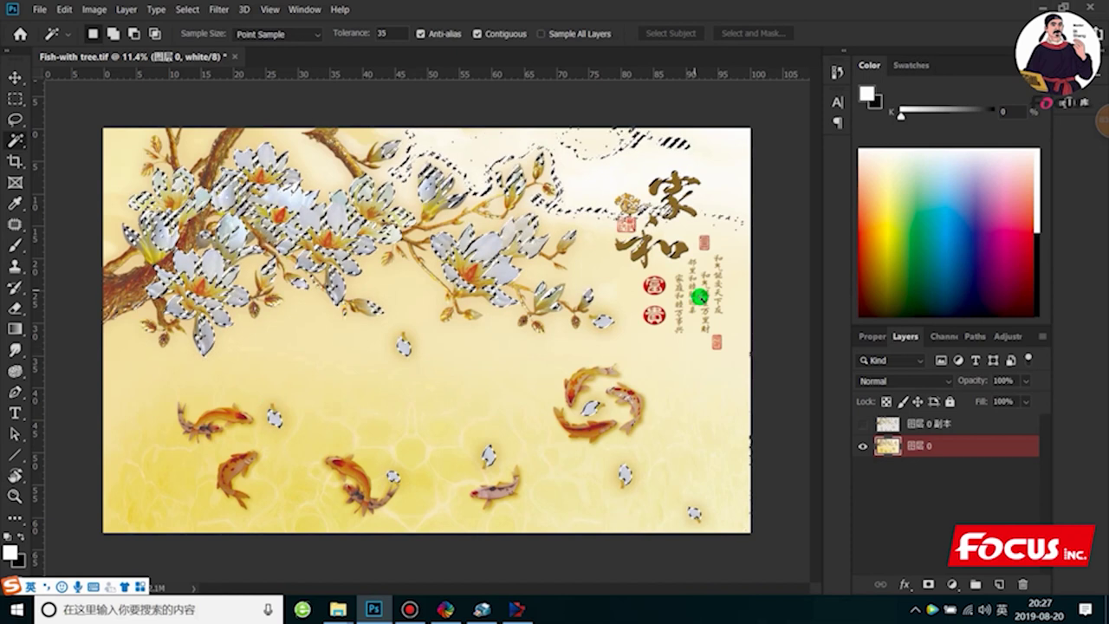
Add the bodies of the koi fish across the pond to the flower selection with the Magic Wand tool
{"action": "key", "text": "ctrl+plus"}
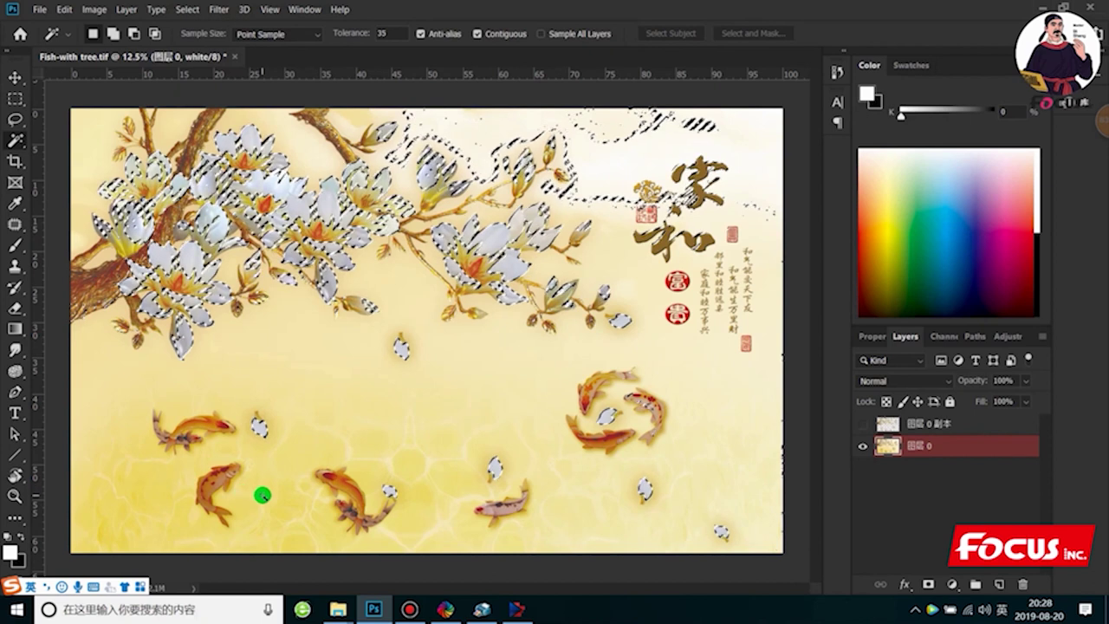
{"action": "scroll", "coordinate": [257, 439], "scroll_direction": "up", "scroll_amount": 4}
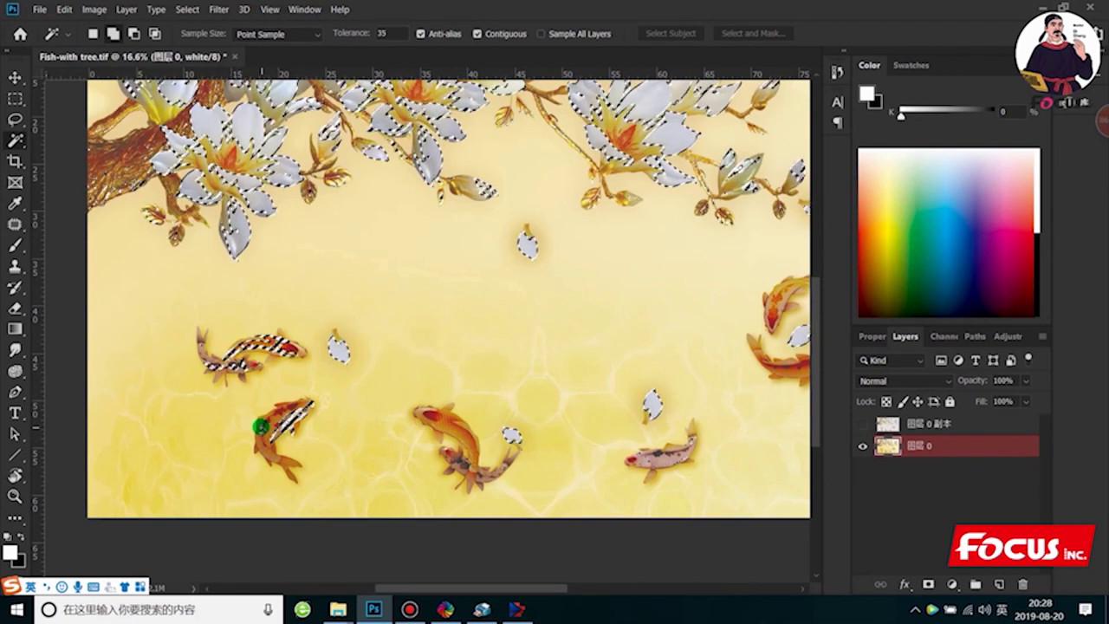
{"action": "left_click", "coordinate": [439, 428]}
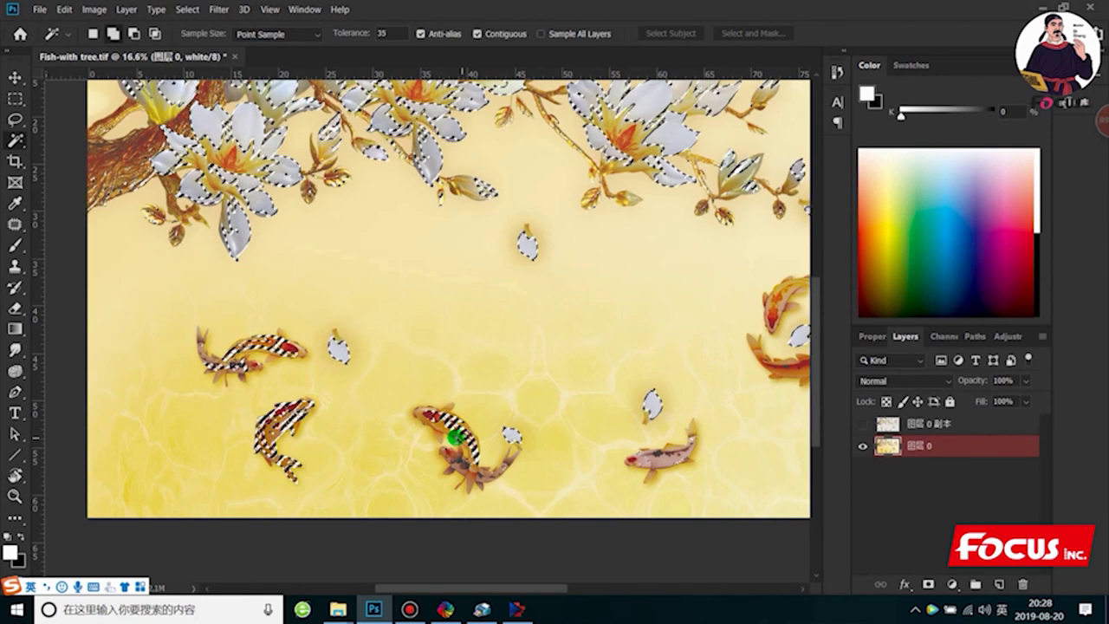
{"action": "left_click", "coordinate": [418, 412]}
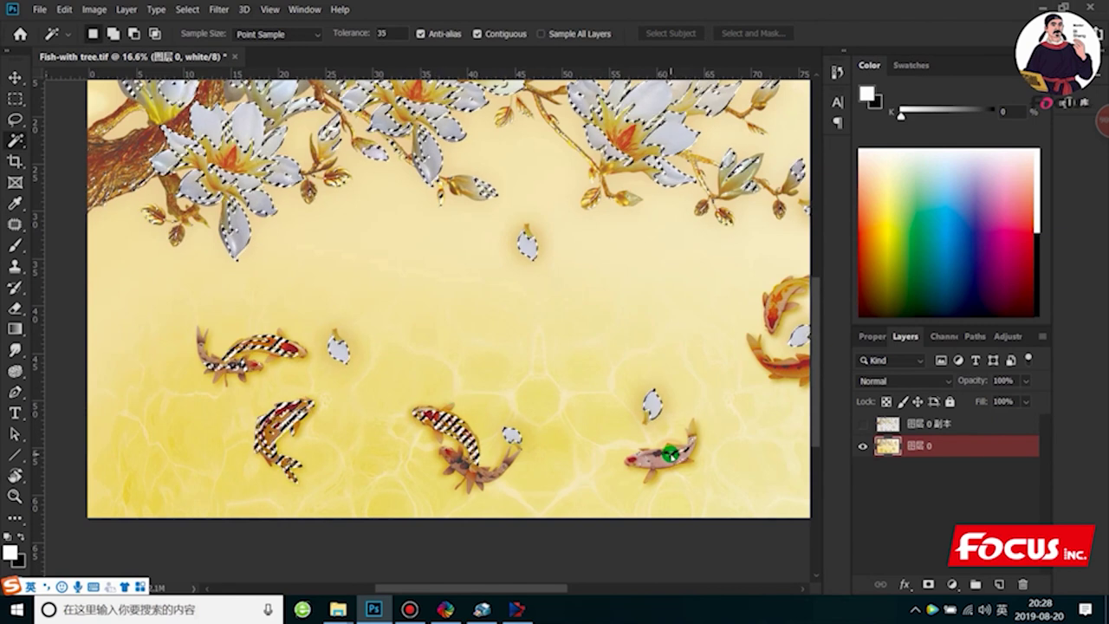
{"action": "left_click", "coordinate": [655, 455]}
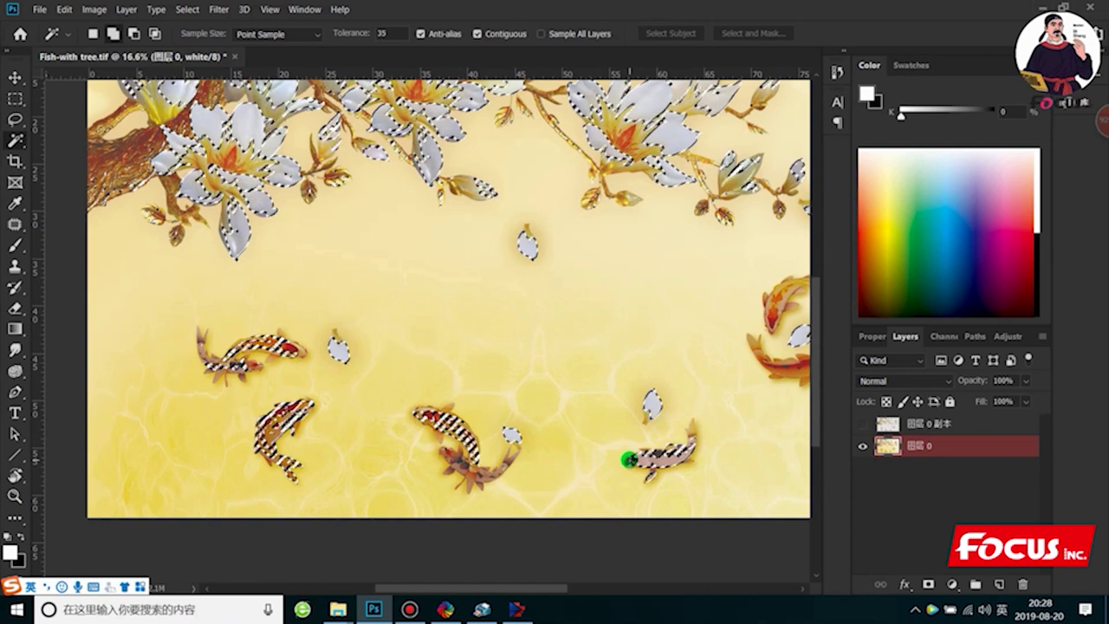
{"action": "left_click_drag", "start_coordinate": [721, 389], "coordinate": [507, 398]}
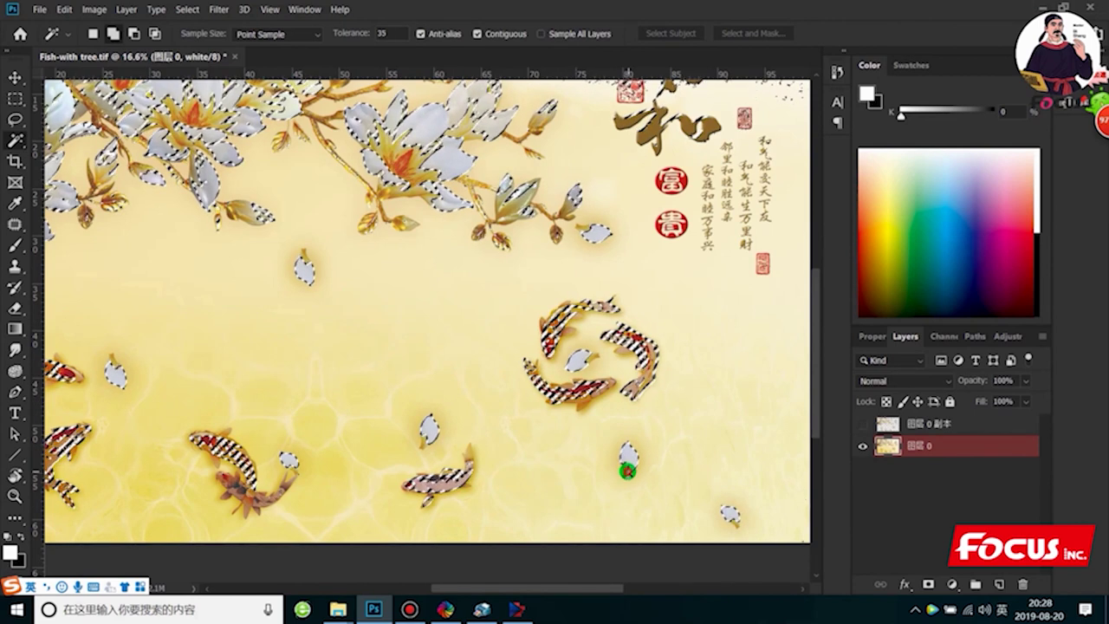
Add the strokes of the large 和 calligraphy character to the selection
{"action": "scroll", "coordinate": [692, 329], "scroll_direction": "down", "scroll_amount": 2}
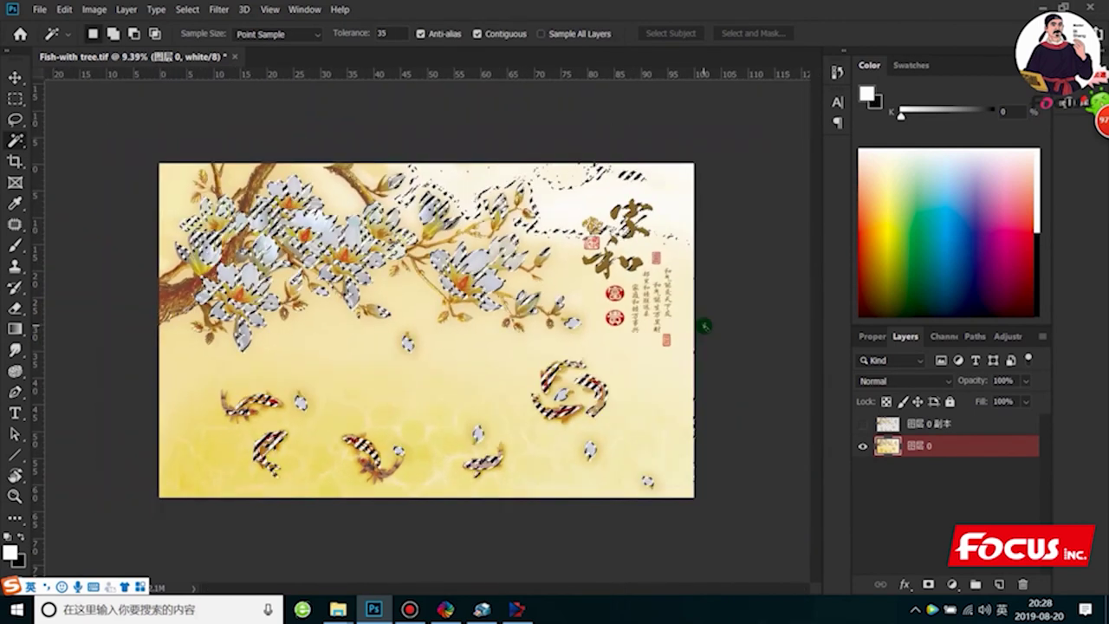
{"action": "scroll", "coordinate": [592, 317], "scroll_direction": "up", "scroll_amount": 1}
{"action": "scroll", "coordinate": [595, 314], "scroll_direction": "up", "scroll_amount": 1}
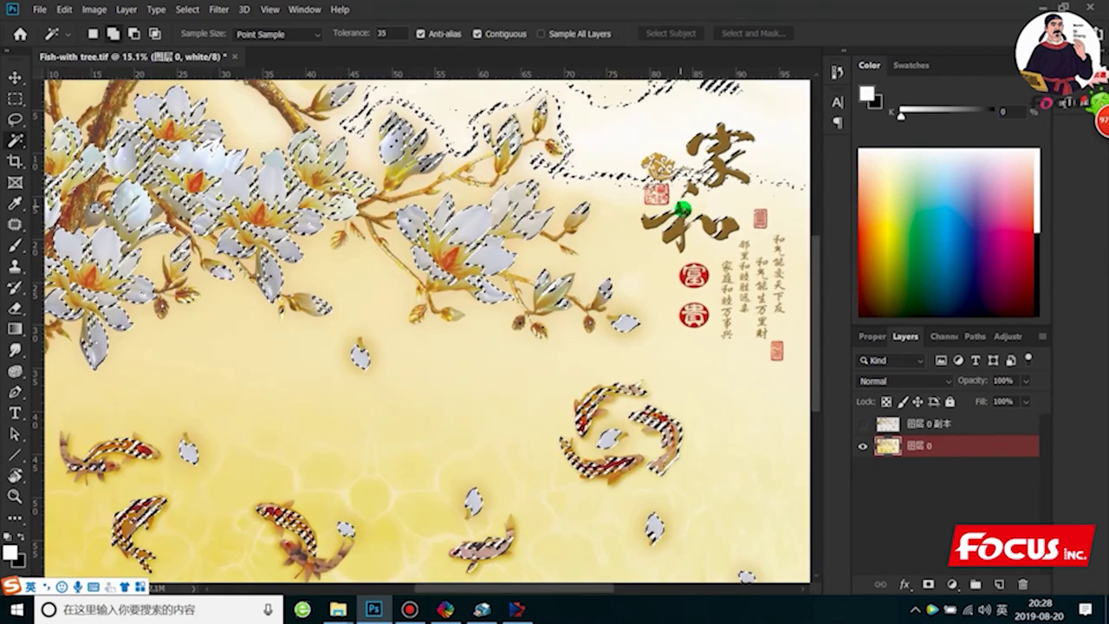
{"action": "left_click", "coordinate": [674, 236]}
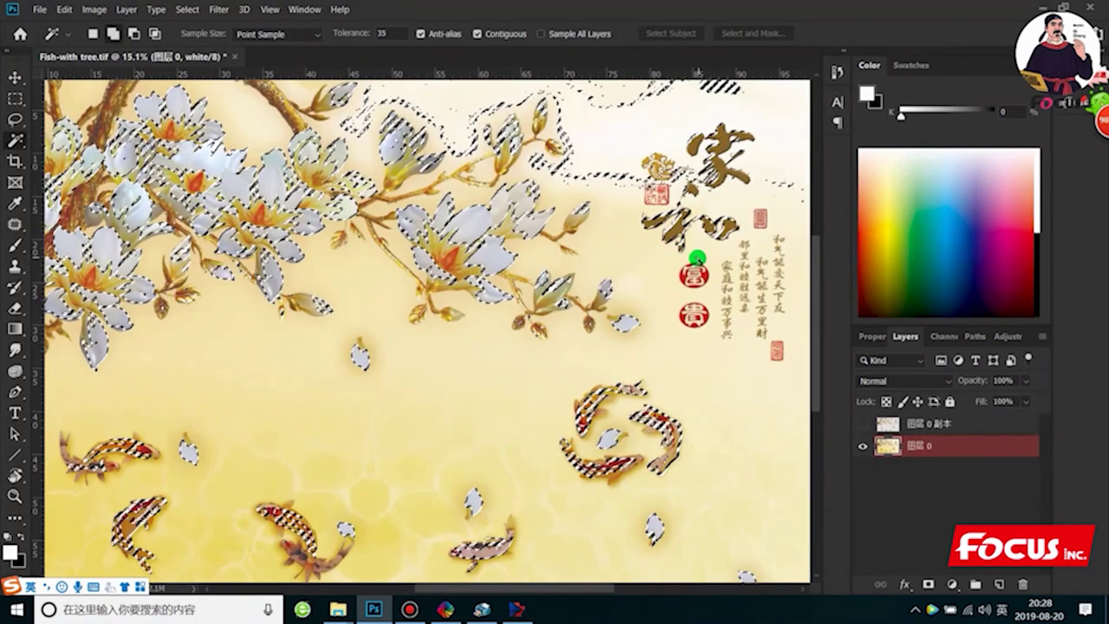
Start a new spot channel named white from the selection and open its ink colour for editing
{"action": "scroll", "coordinate": [606, 260], "scroll_direction": "down", "scroll_amount": 2}
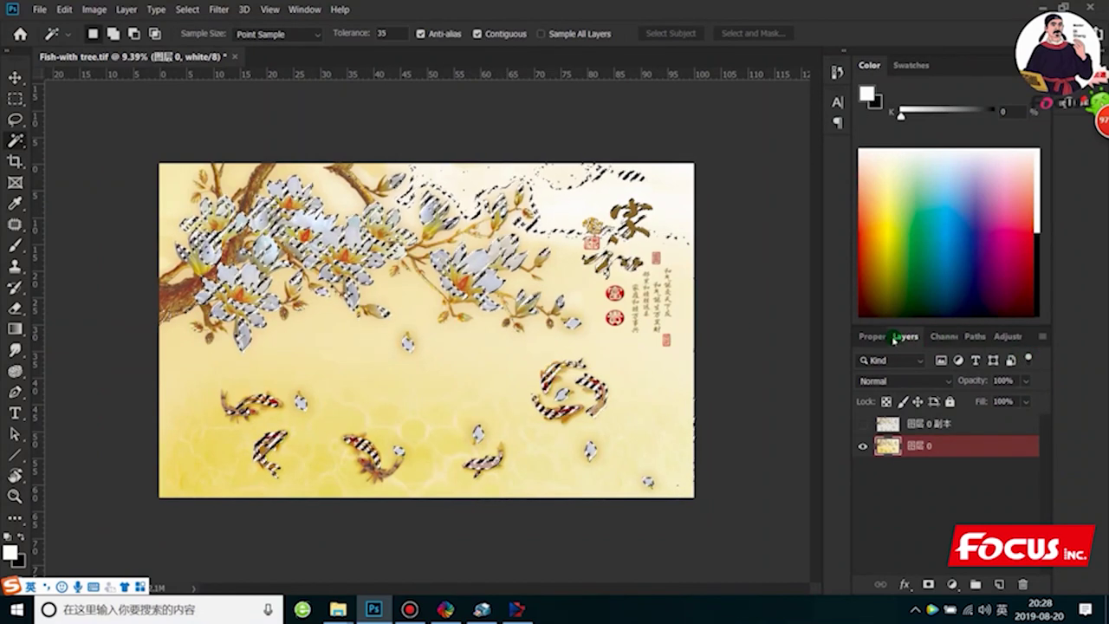
{"action": "left_click", "coordinate": [946, 336]}
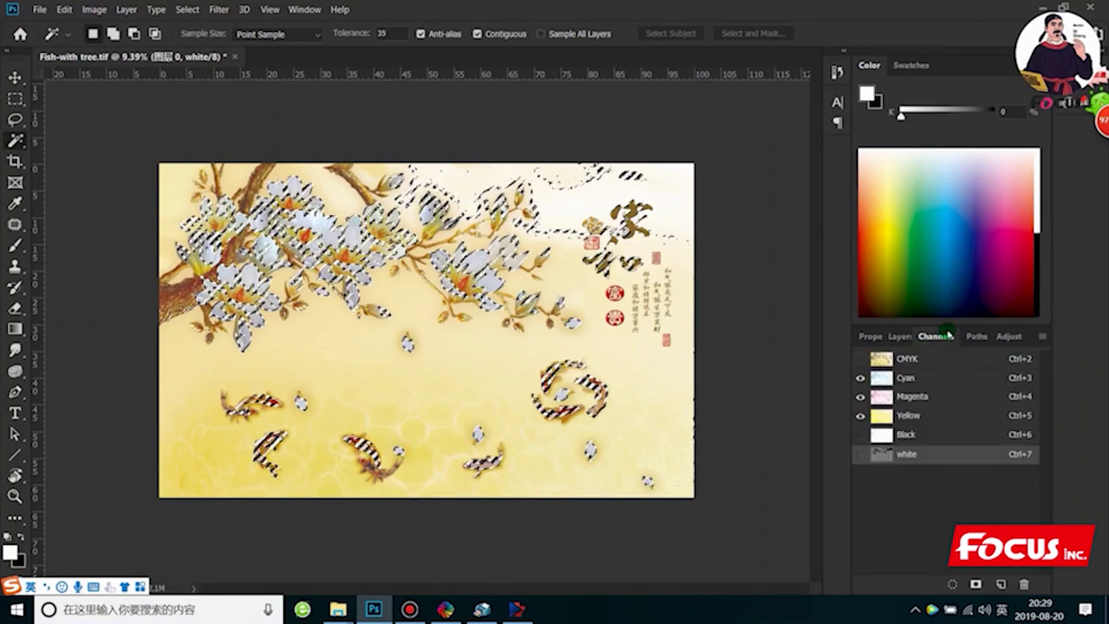
{"action": "left_click", "coordinate": [1040, 338]}
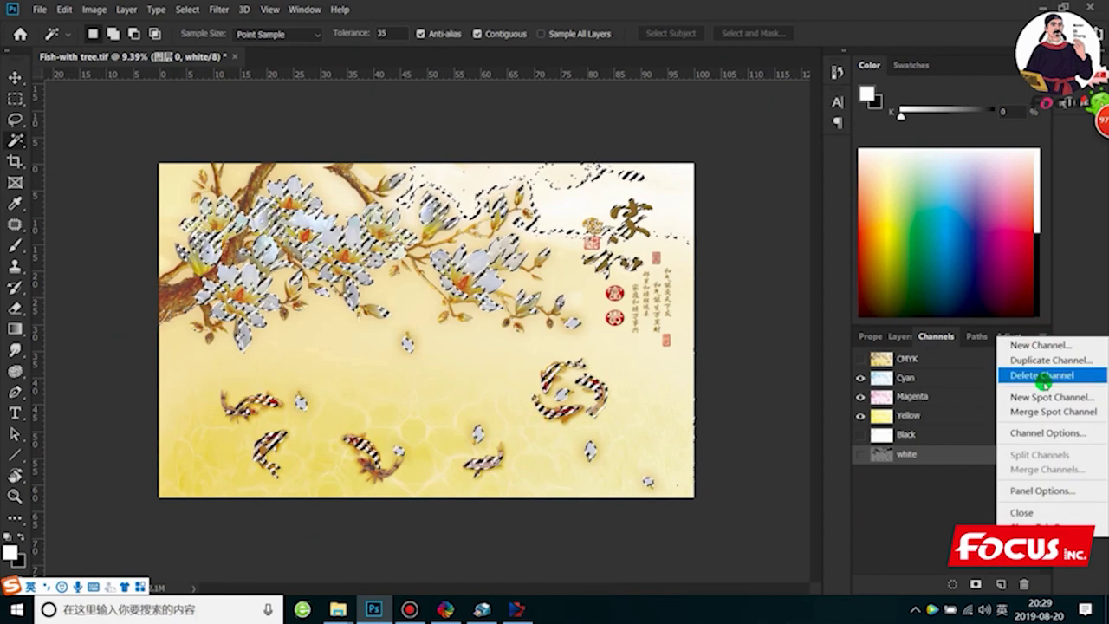
{"action": "left_click", "coordinate": [1042, 397]}
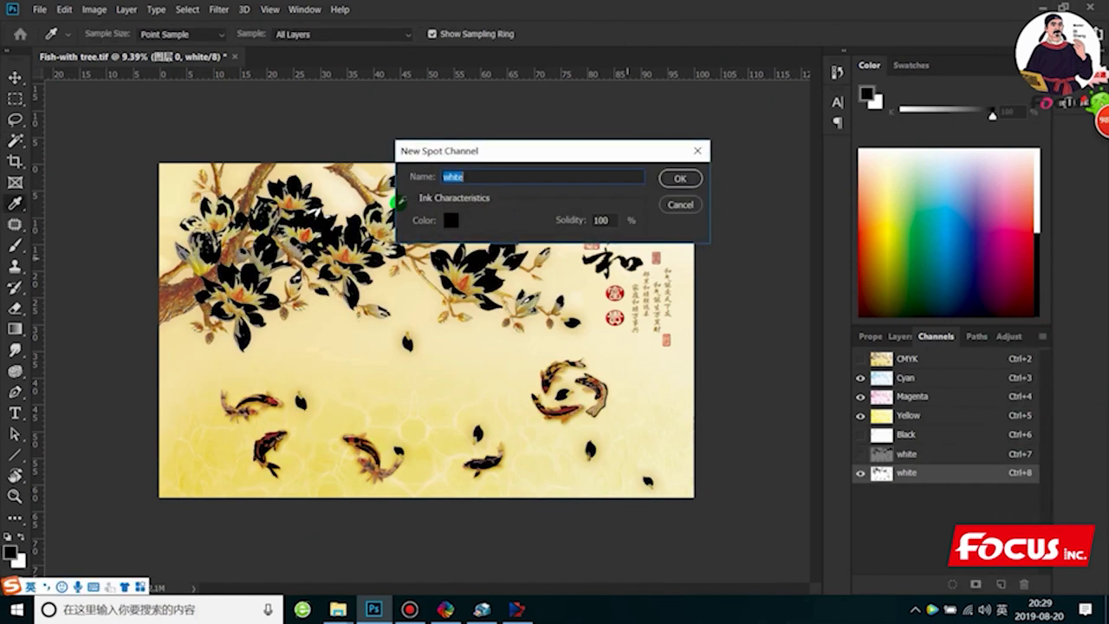
{"action": "left_click", "coordinate": [451, 220]}
Preview the spot ink in red f11a1a and return it to black 000000
{"action": "mouse_move", "coordinate": [681, 444]}
{"action": "left_mouse_down"}
{"action": "mouse_move", "coordinate": [688, 317]}
{"action": "mouse_move", "coordinate": [708, 297]}
{"action": "left_mouse_up"}
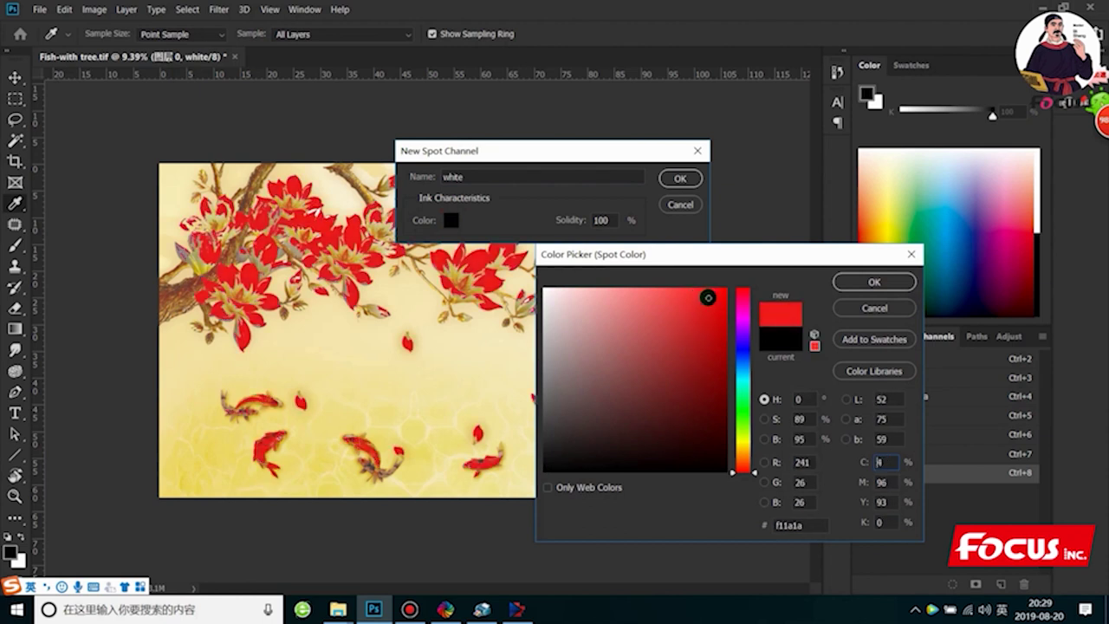
{"action": "mouse_move", "coordinate": [708, 297]}
{"action": "left_mouse_down"}
{"action": "mouse_move", "coordinate": [624, 420]}
{"action": "mouse_move", "coordinate": [541, 473]}
{"action": "left_mouse_up"}
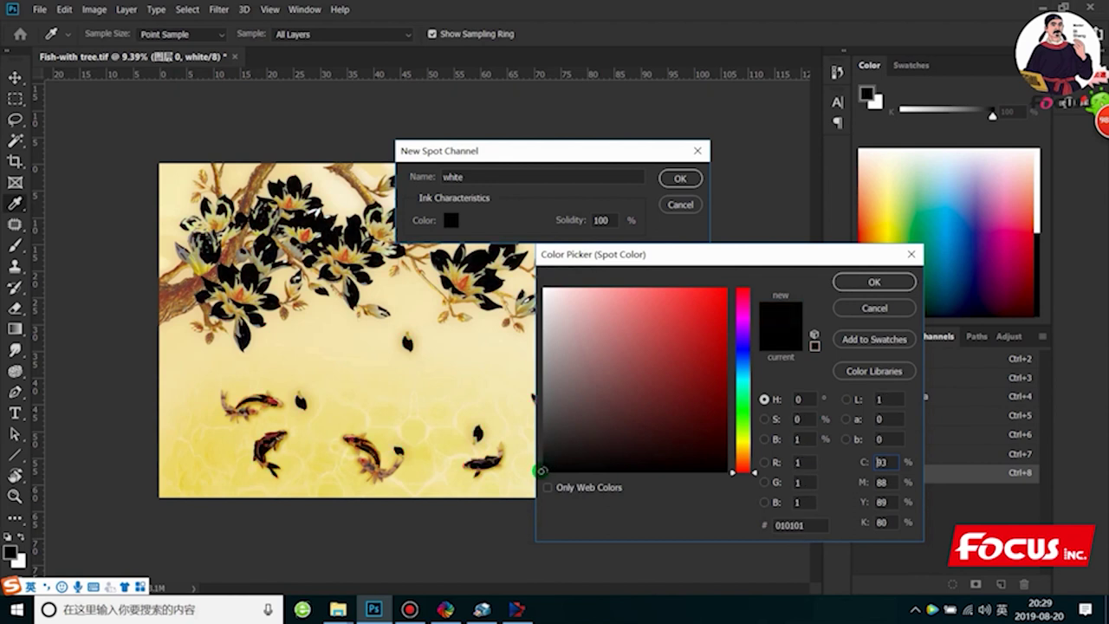
{"action": "left_click_drag", "start_coordinate": [556, 459], "coordinate": [527, 482]}
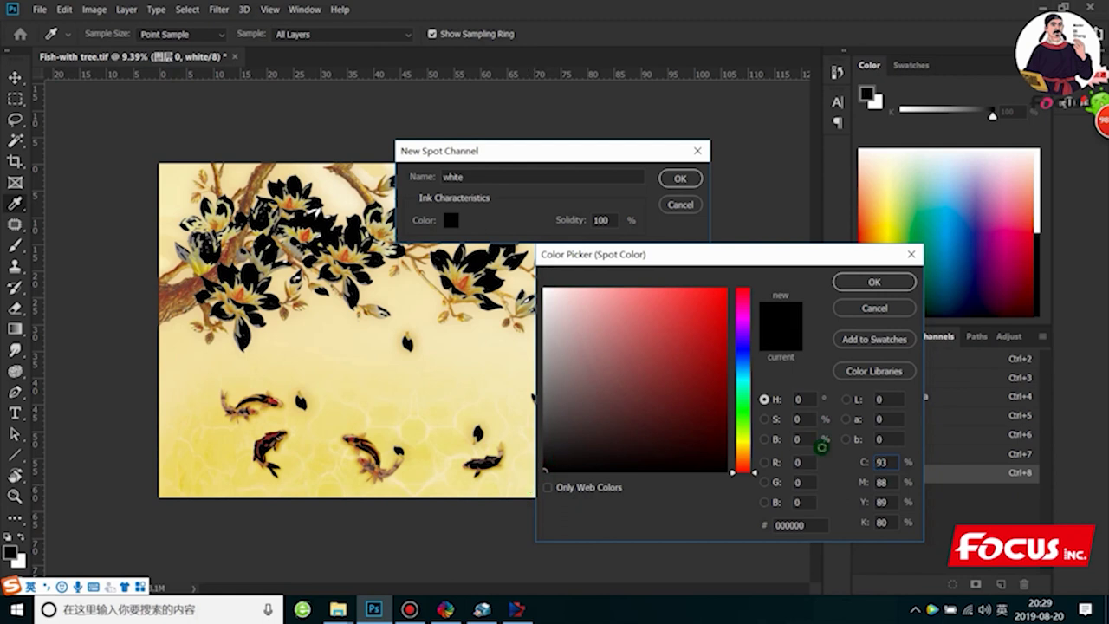
Set the spot ink colour to cyan, magenta, yellow and black at 100% each and accept it
{"action": "double_click", "coordinate": [880, 462]}
{"action": "type", "text": "100"}
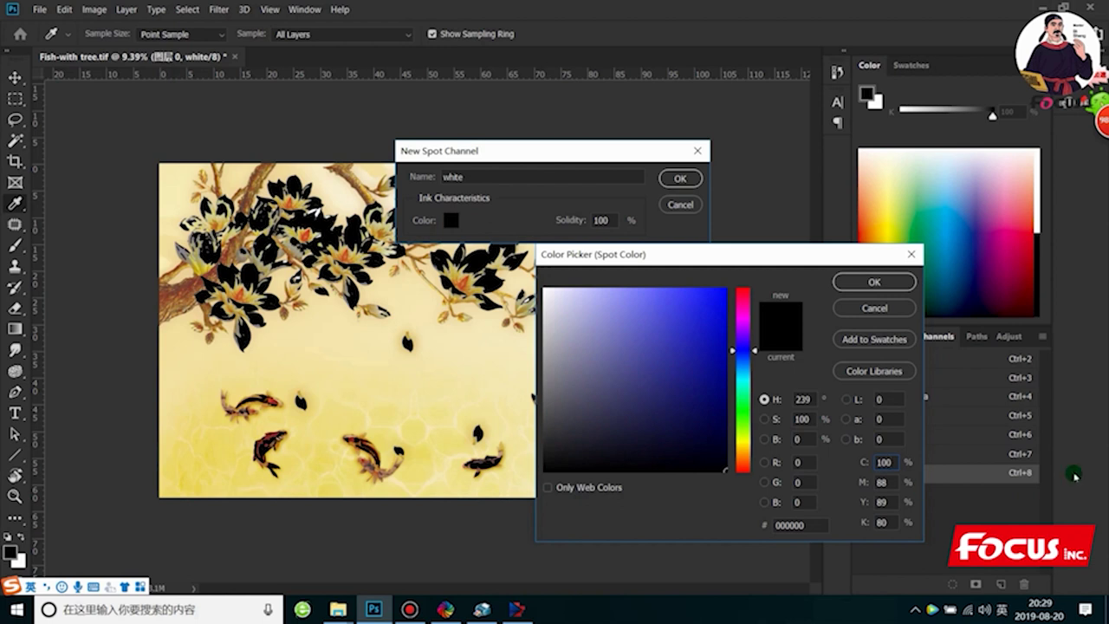
{"action": "double_click", "coordinate": [880, 482]}
{"action": "type", "text": "100"}
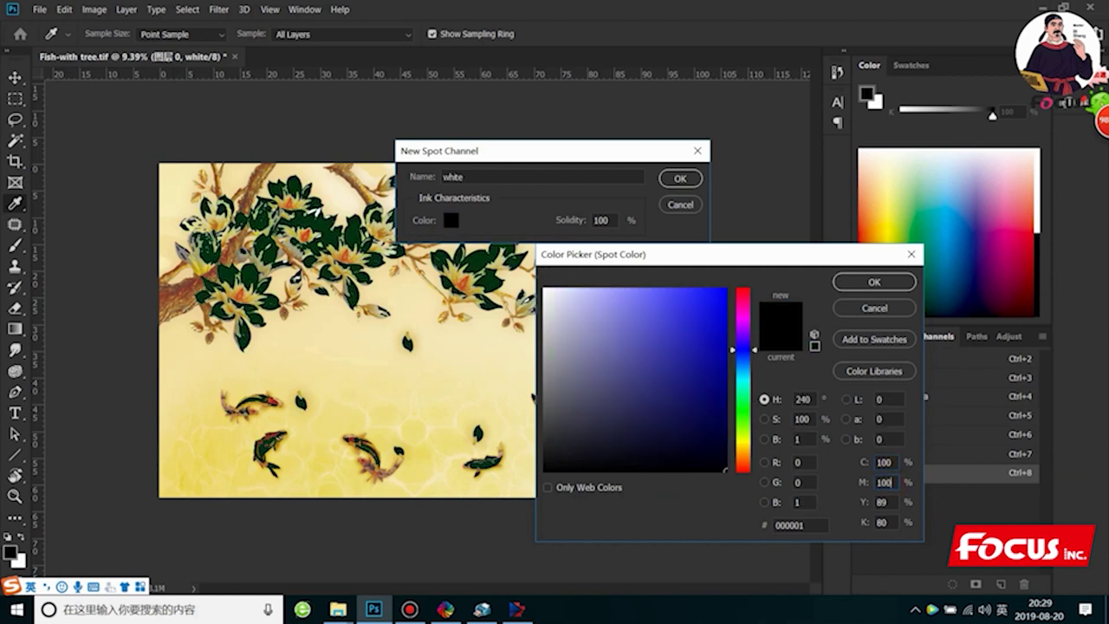
{"action": "double_click", "coordinate": [881, 501]}
{"action": "type", "text": "100"}
{"action": "double_click", "coordinate": [881, 521]}
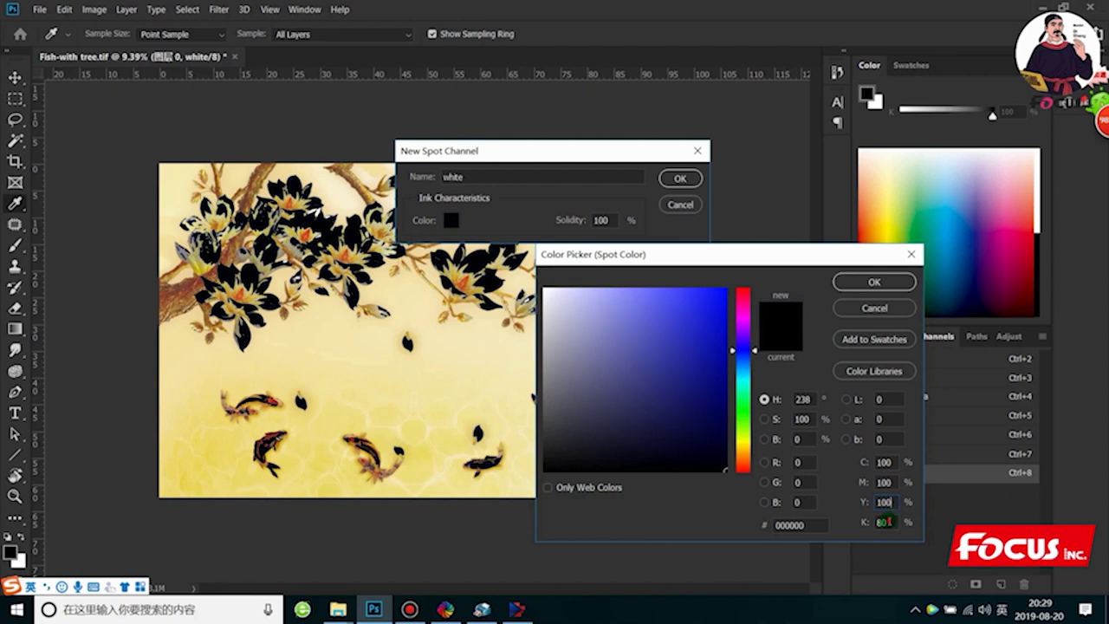
{"action": "type", "text": "100"}
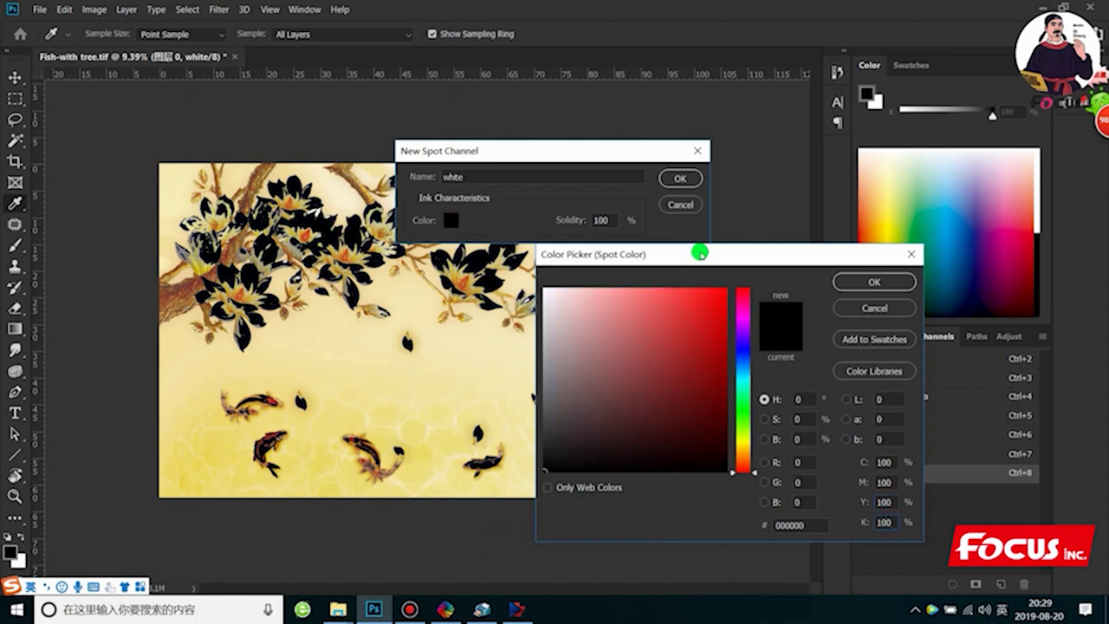
{"action": "left_click", "coordinate": [853, 282]}
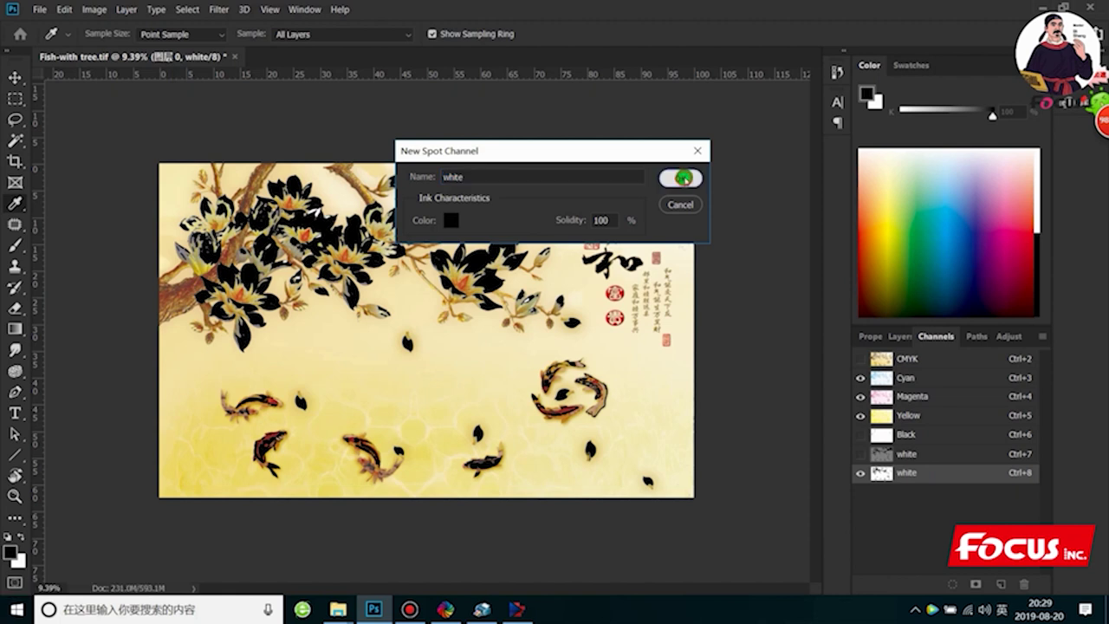
Rename the new spot channel as varnish and create it
{"action": "left_click", "coordinate": [447, 178]}
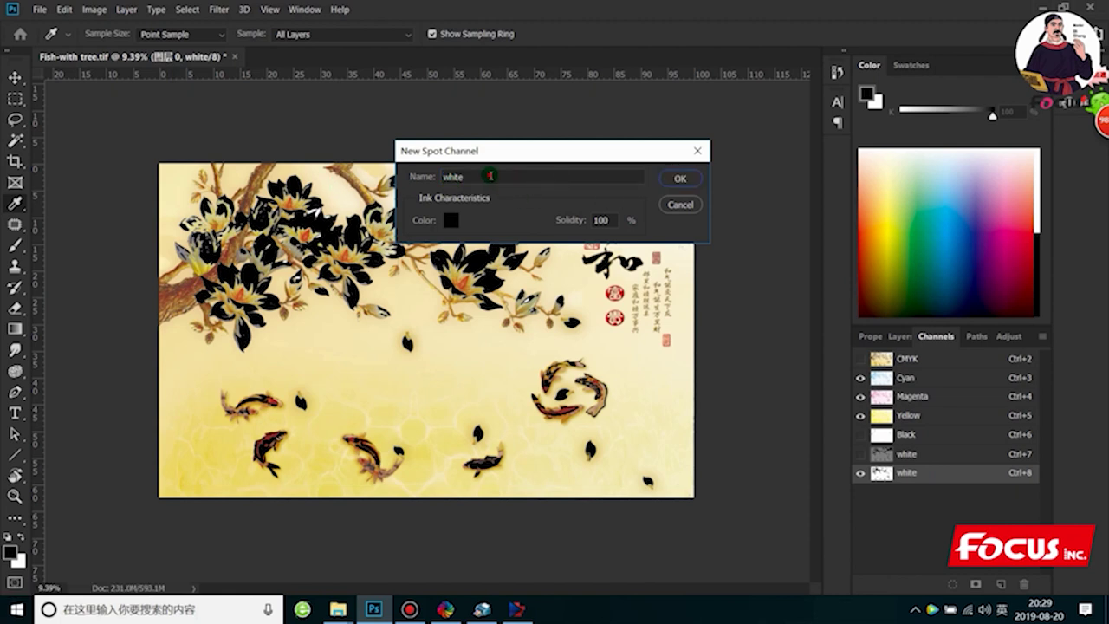
{"action": "key", "text": "ctrl+a"}
{"action": "key", "text": "BackSpace"}
{"action": "type", "text": "varnish"}
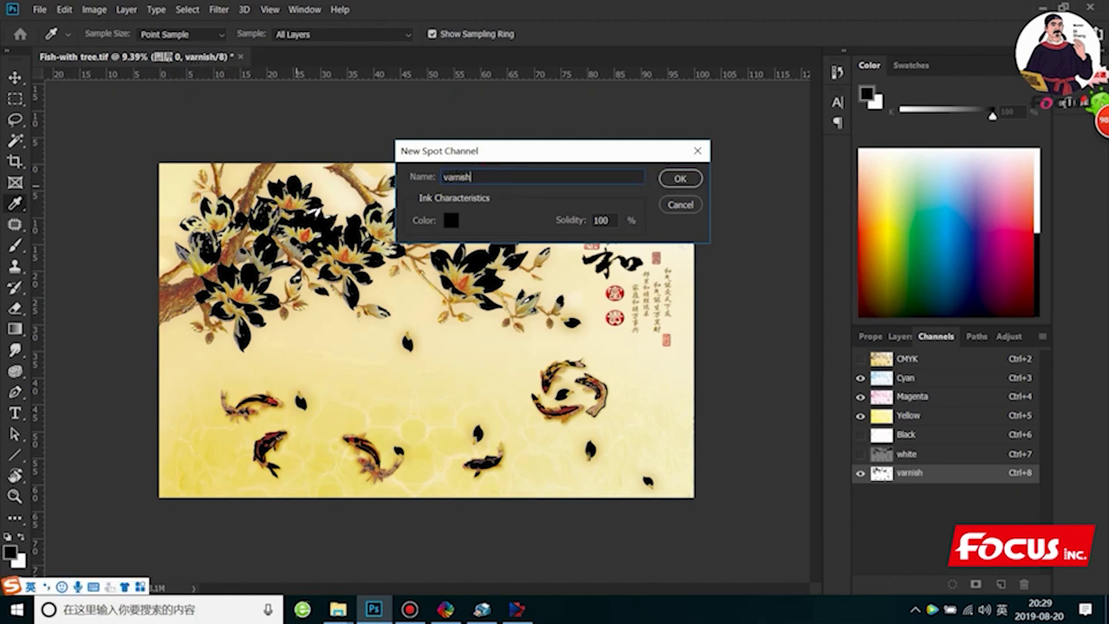
{"action": "left_click", "coordinate": [677, 178]}
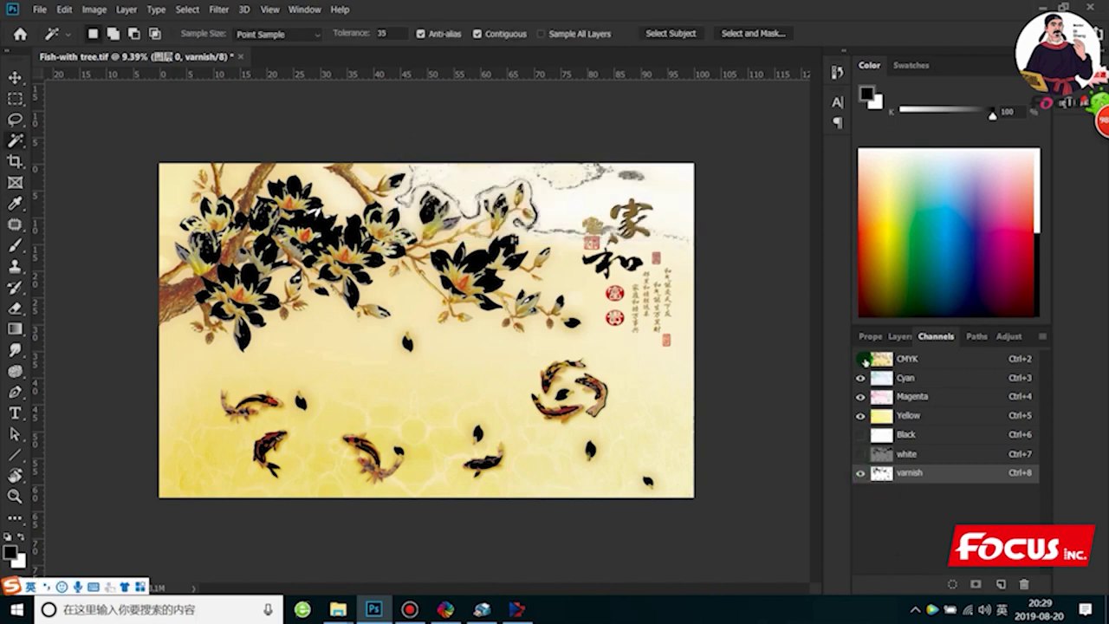
Compare the varnish channel alone, together with white, and over the CMYK artwork, and hide both spot channels
{"action": "left_click", "coordinate": [862, 358]}
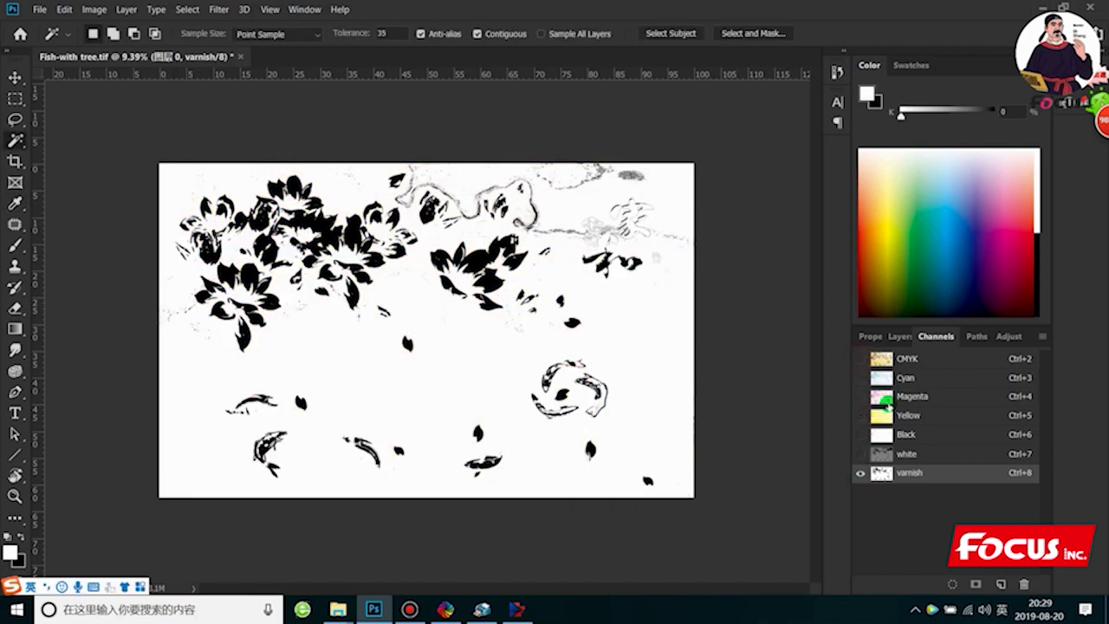
{"action": "left_click", "coordinate": [860, 453]}
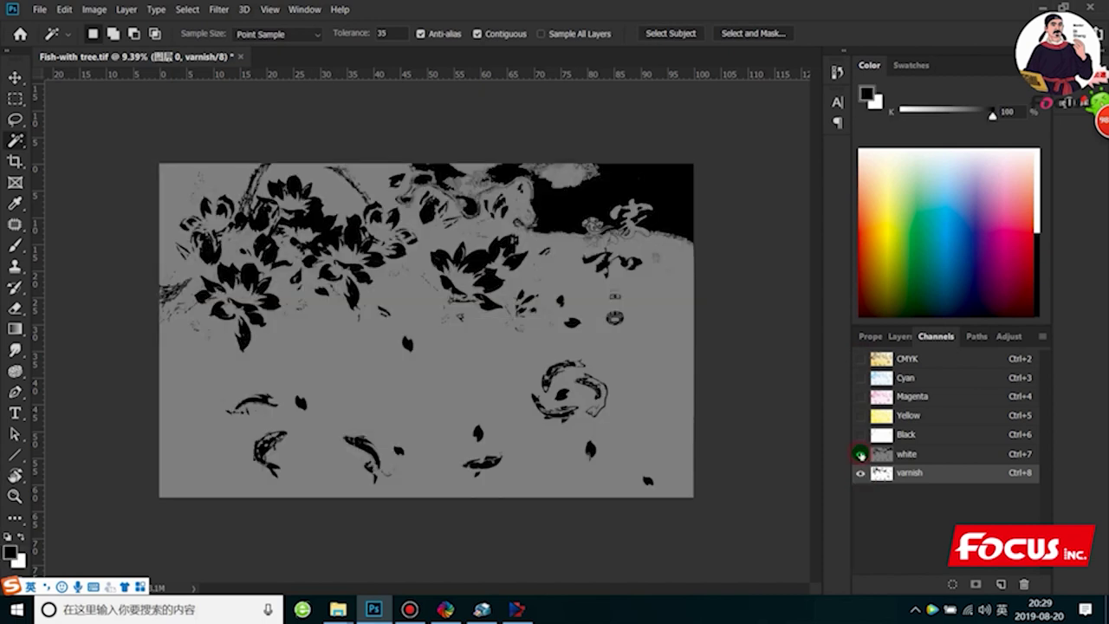
{"action": "left_click", "coordinate": [862, 358]}
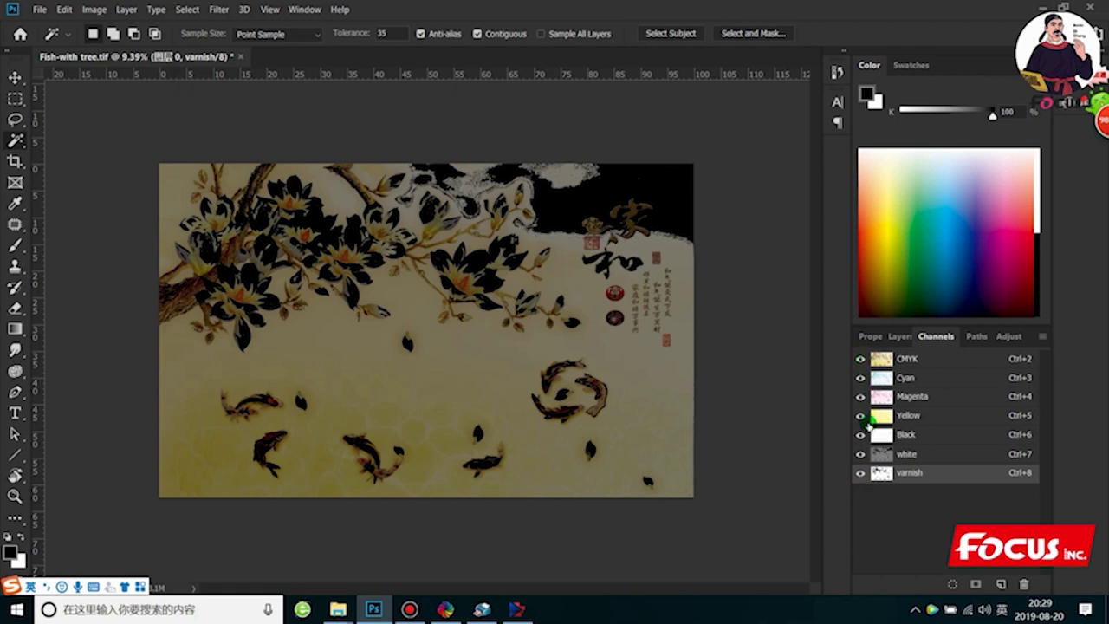
{"action": "left_click", "coordinate": [860, 453]}
{"action": "left_click", "coordinate": [860, 472]}
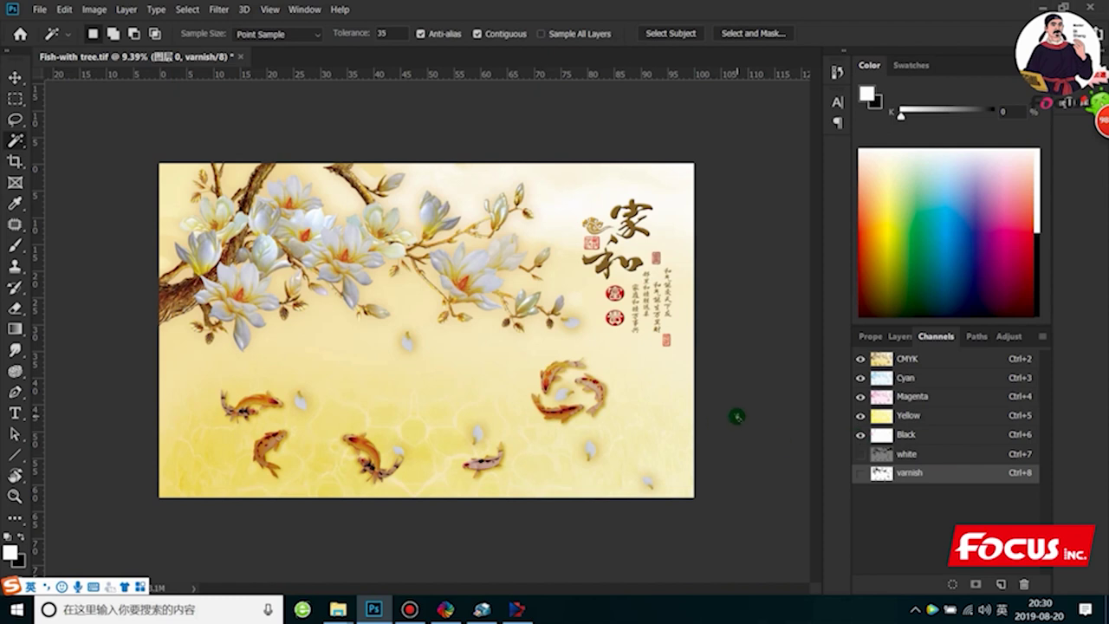
Toggle the white and varnish spot channels on and off over the CMYK artwork to check their coverage
{"action": "left_click", "coordinate": [860, 454]}
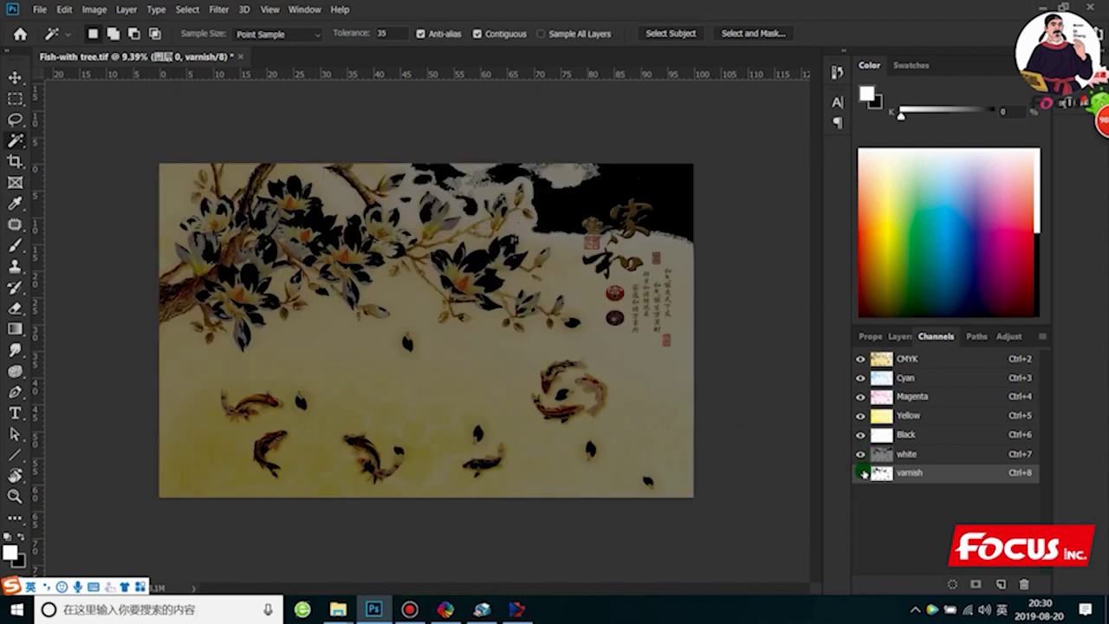
{"action": "key", "text": "x"}
{"action": "left_click", "coordinate": [861, 453]}
{"action": "left_click", "coordinate": [860, 473]}
{"action": "key", "text": "x"}
{"action": "left_click", "coordinate": [861, 453]}
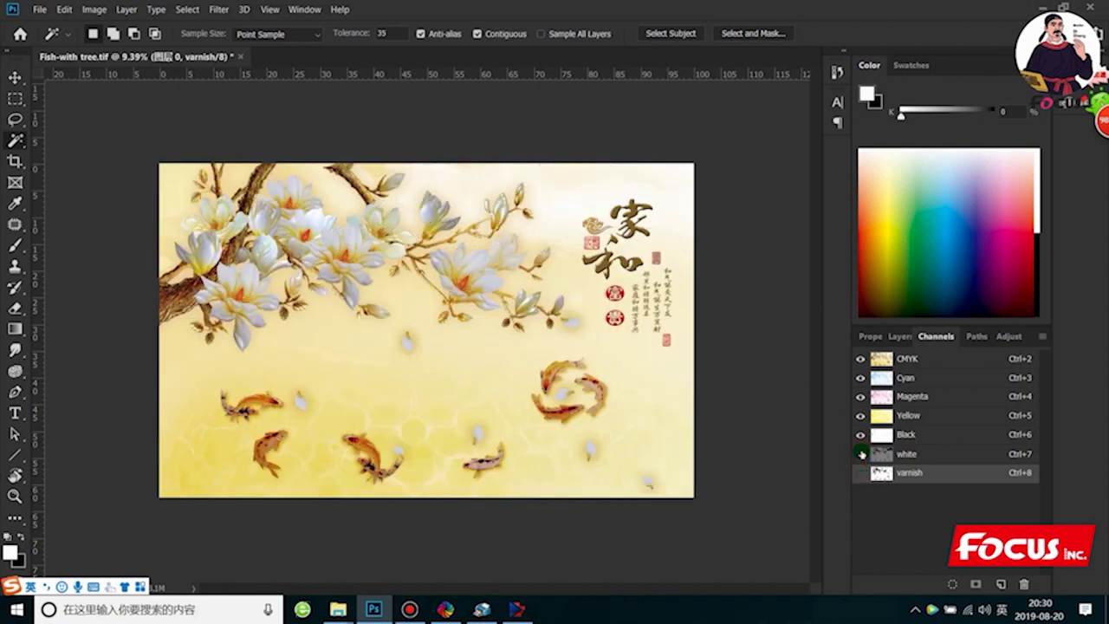
{"action": "left_click", "coordinate": [860, 473]}
{"action": "key", "text": "x"}
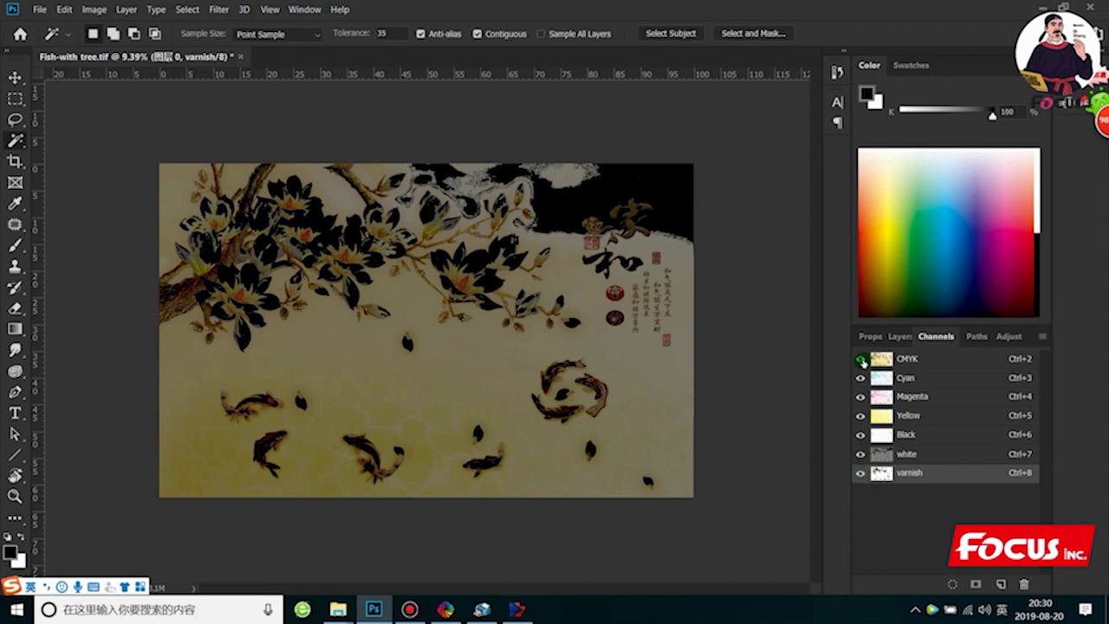
{"action": "left_click", "coordinate": [905, 453]}
{"action": "left_click", "coordinate": [914, 473]}
{"action": "left_click", "coordinate": [860, 415]}
Check the layers by briefly hiding 图层 0, and leave 图层 0 shown and selected
{"action": "left_click", "coordinate": [901, 336]}
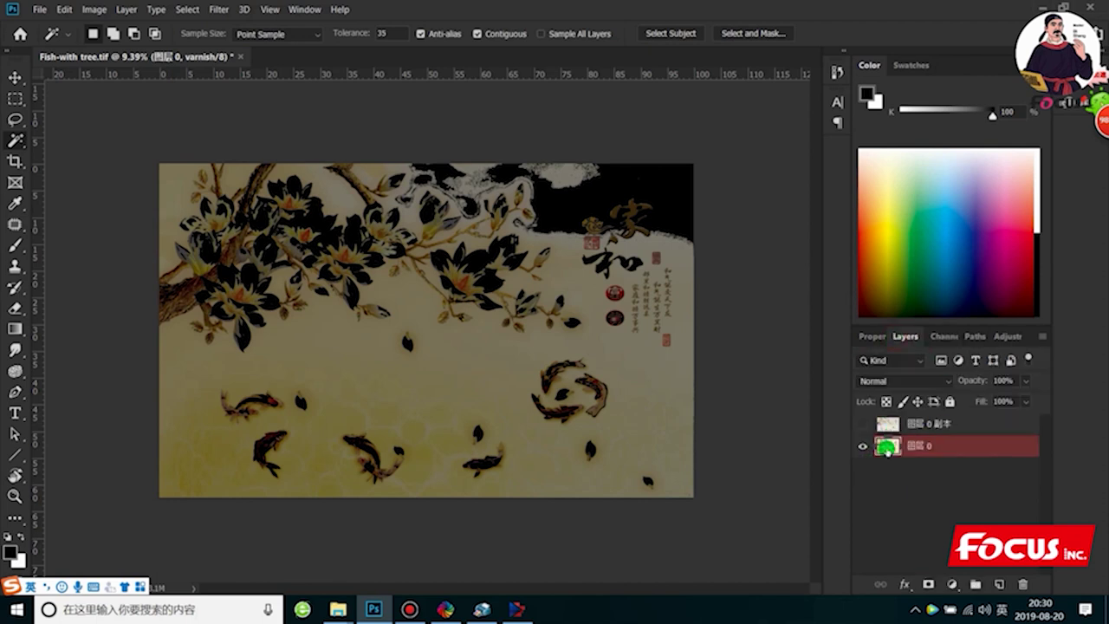
{"action": "left_click", "coordinate": [887, 425]}
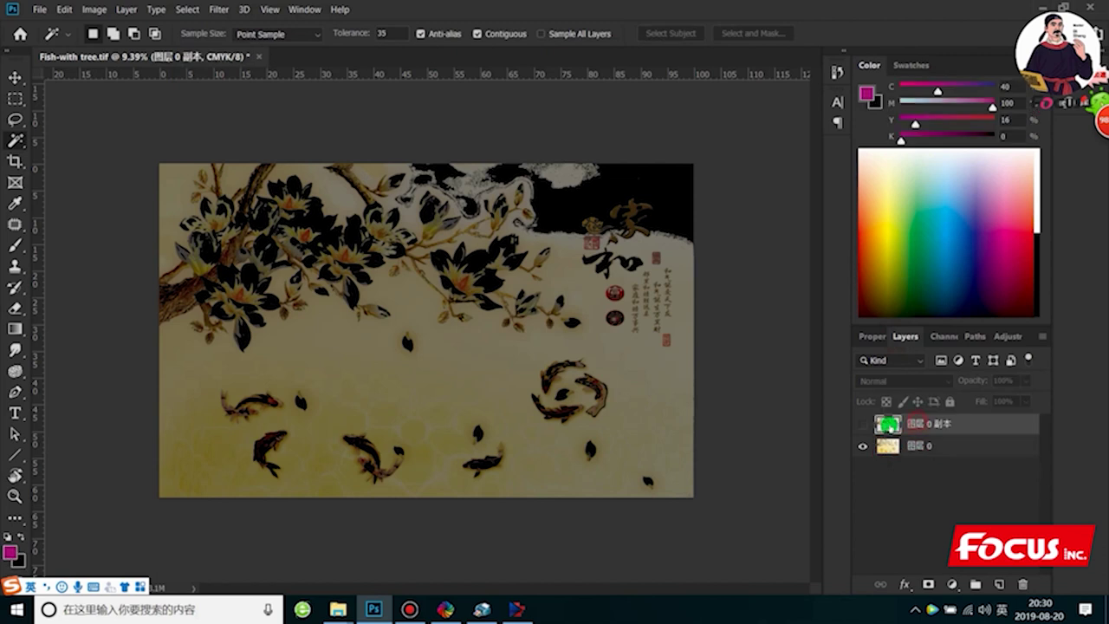
{"action": "left_click", "coordinate": [862, 447]}
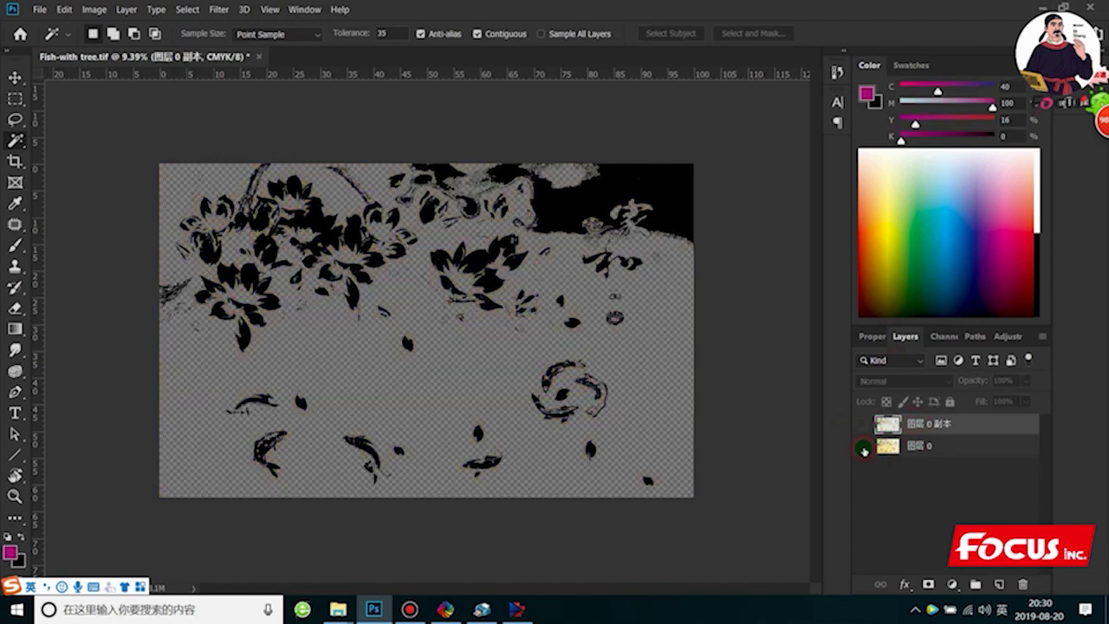
{"action": "left_click", "coordinate": [863, 447]}
{"action": "left_click", "coordinate": [910, 444]}
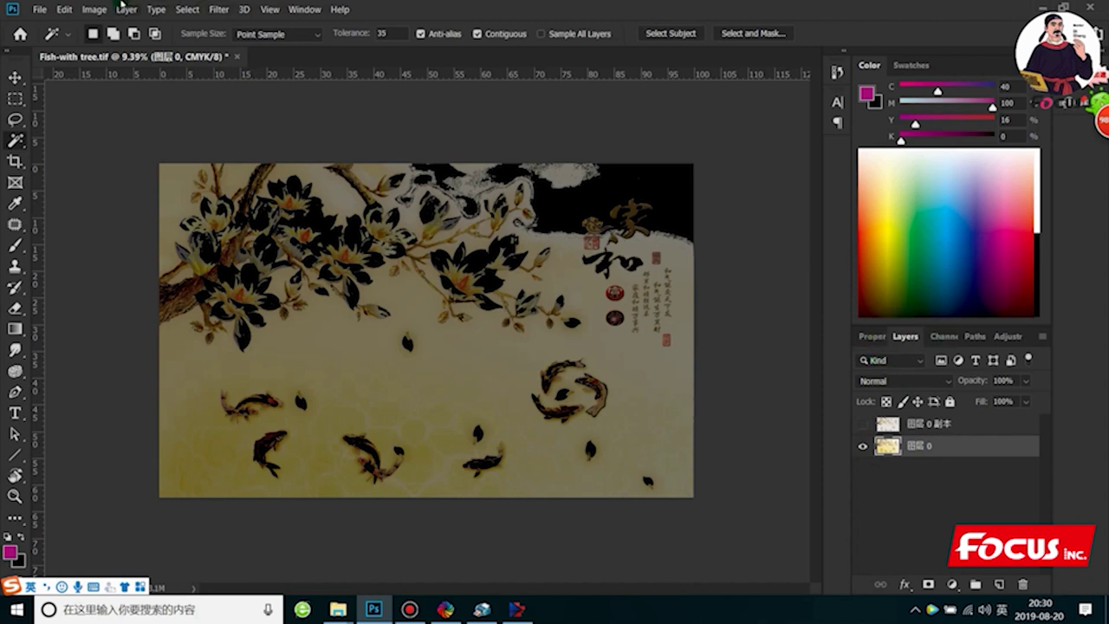
Save the file on the desktop as a TIFF named Fish-with tree-CMYKLCLM-W-V-3D-RELIEF, keeping spot colors and layers
{"action": "left_click", "coordinate": [48, 10]}
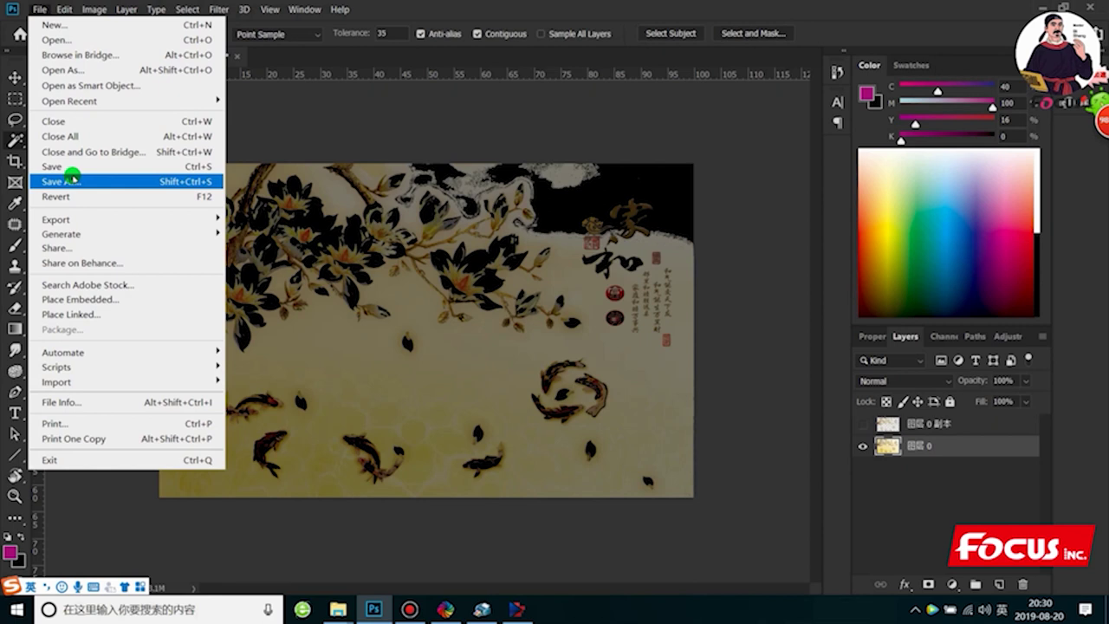
{"action": "left_click", "coordinate": [71, 181]}
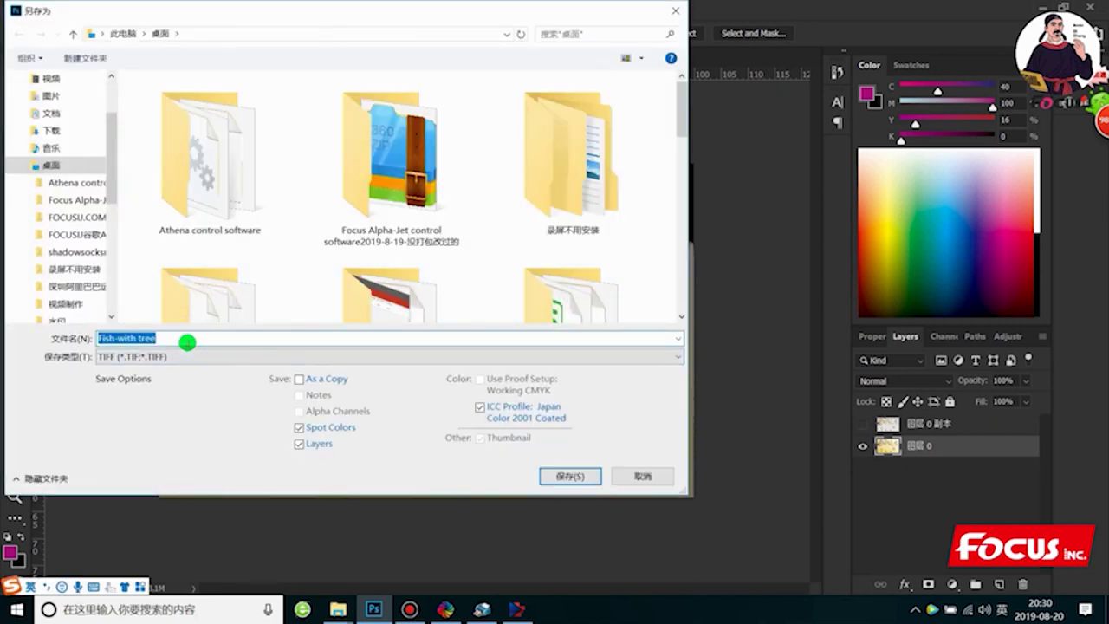
{"action": "left_click", "coordinate": [164, 338]}
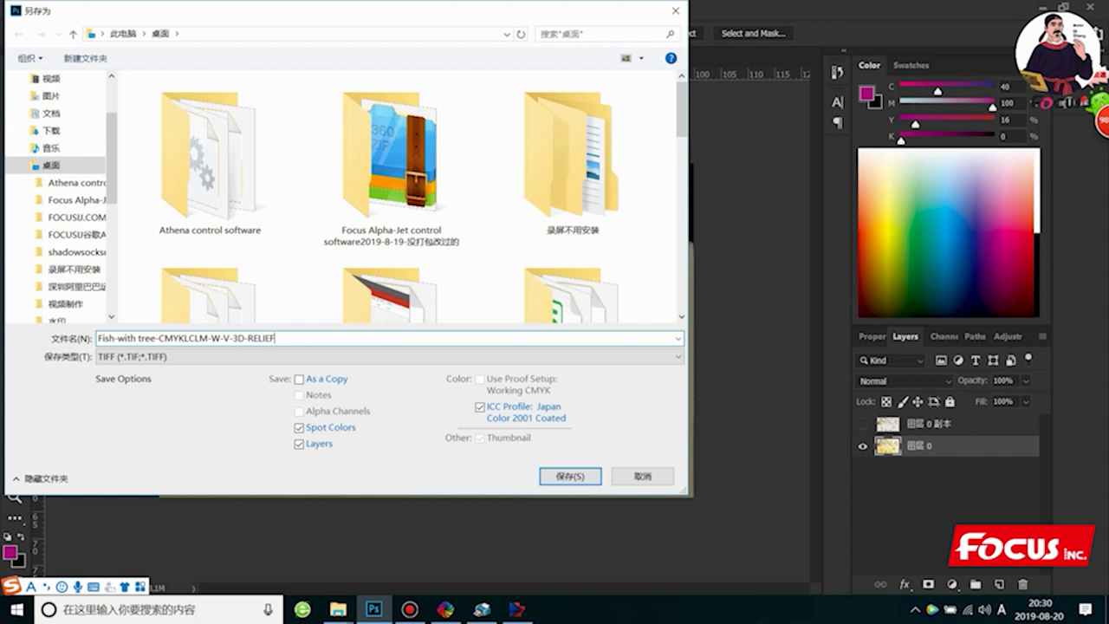
{"action": "key", "text": "Return"}
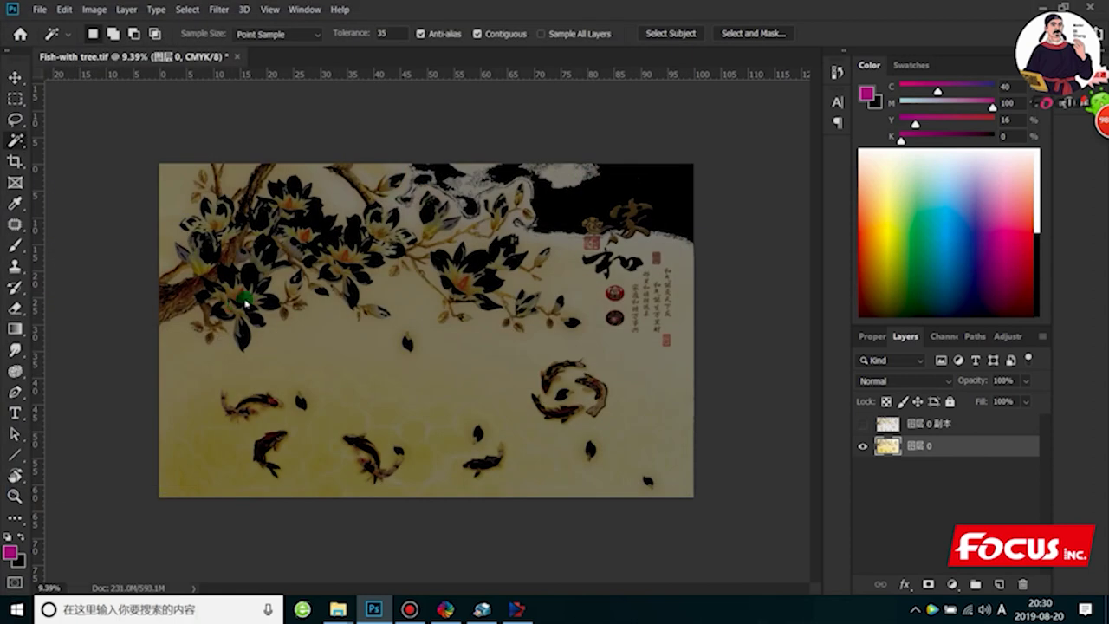
{"action": "left_click", "coordinate": [925, 206]}
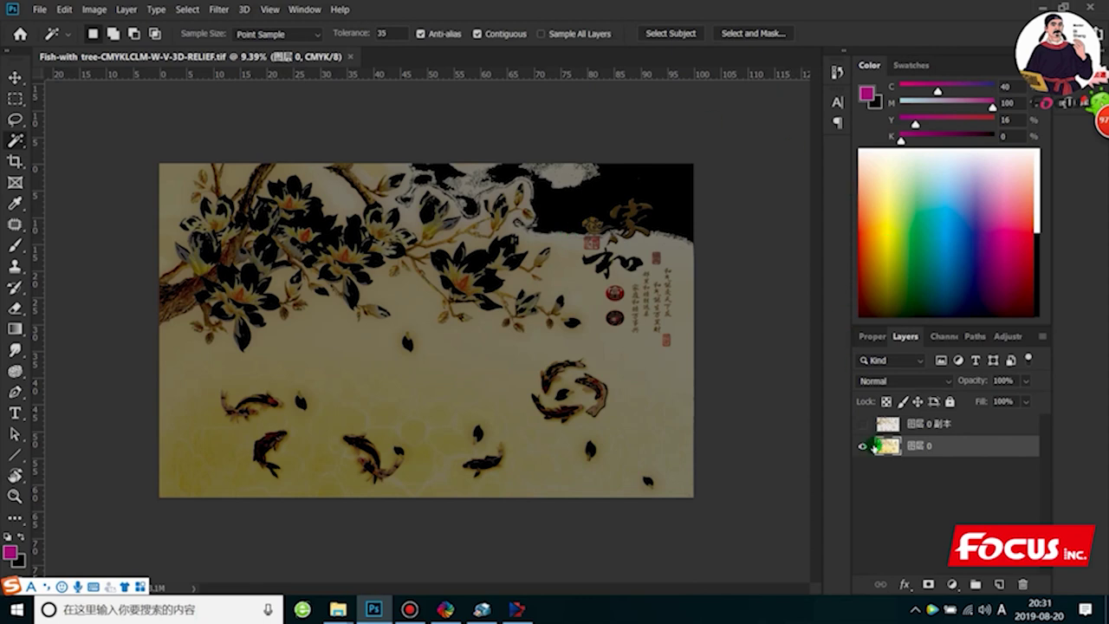
Hide the white and varnish channels and display only the 图层 0 artwork
{"action": "left_click", "coordinate": [861, 449]}
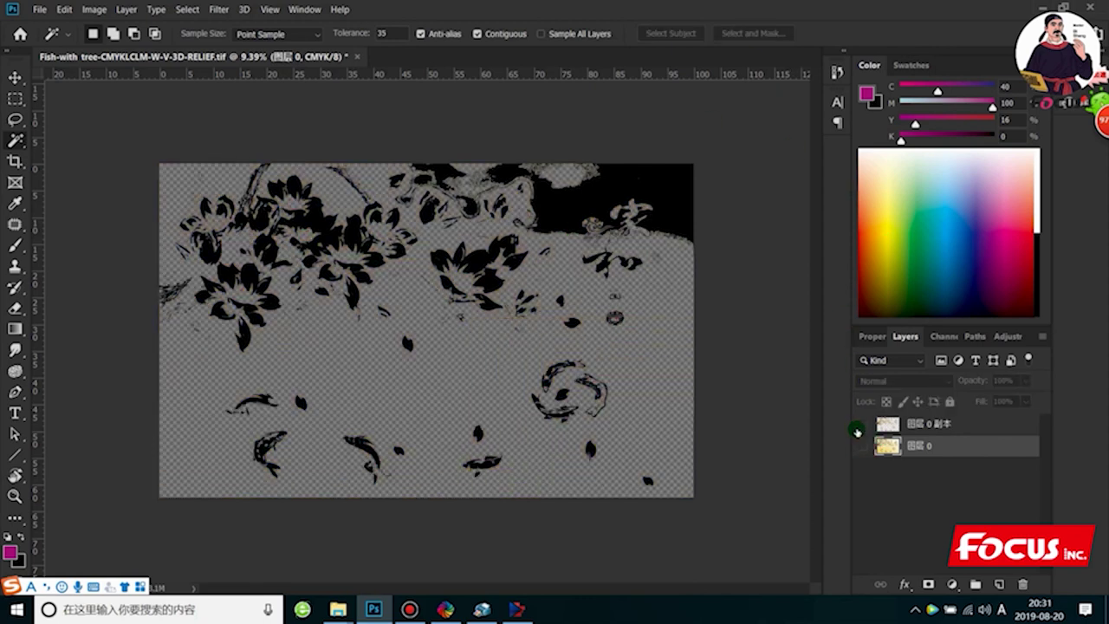
{"action": "left_click", "coordinate": [940, 336]}
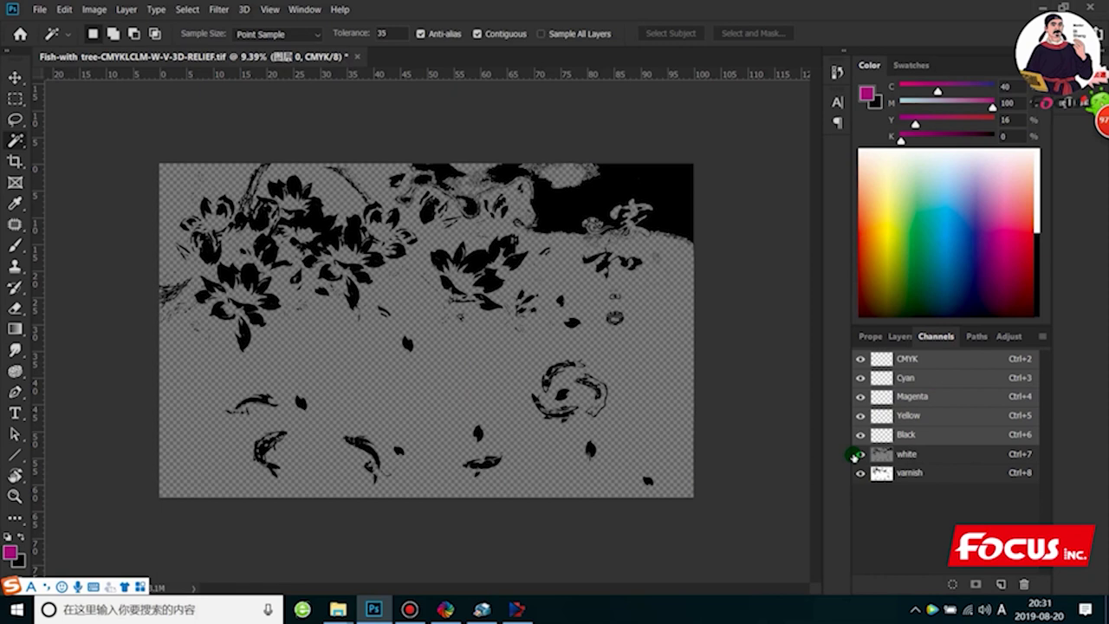
{"action": "left_click", "coordinate": [859, 454]}
{"action": "left_click", "coordinate": [899, 336]}
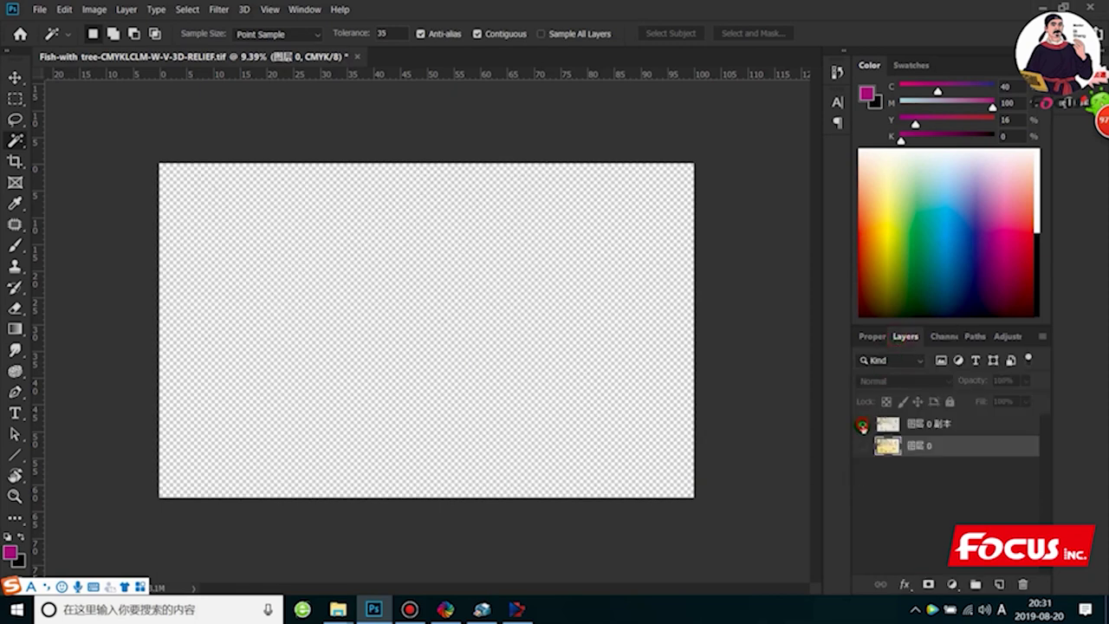
{"action": "left_click", "coordinate": [862, 426], "text": "alt"}
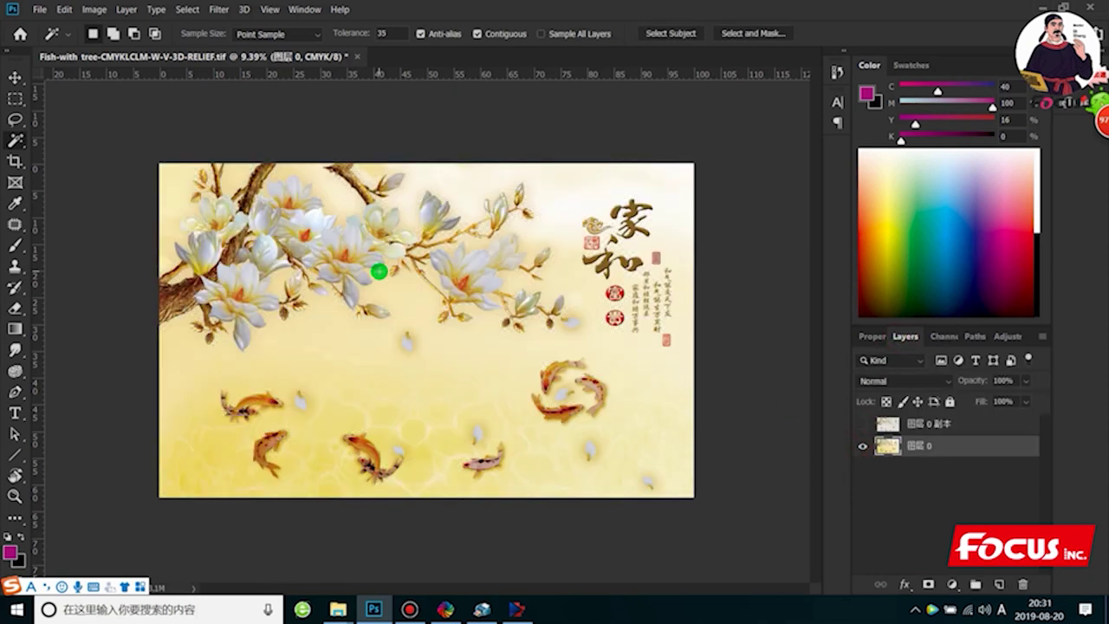
Examine the flowers, branches, fish and calligraphy of the plain artwork at closer zoom levels
{"action": "key", "text": "ctrl+plus"}
{"action": "key", "text": "ctrl+plus"}
{"action": "key", "text": "ctrl+minus"}
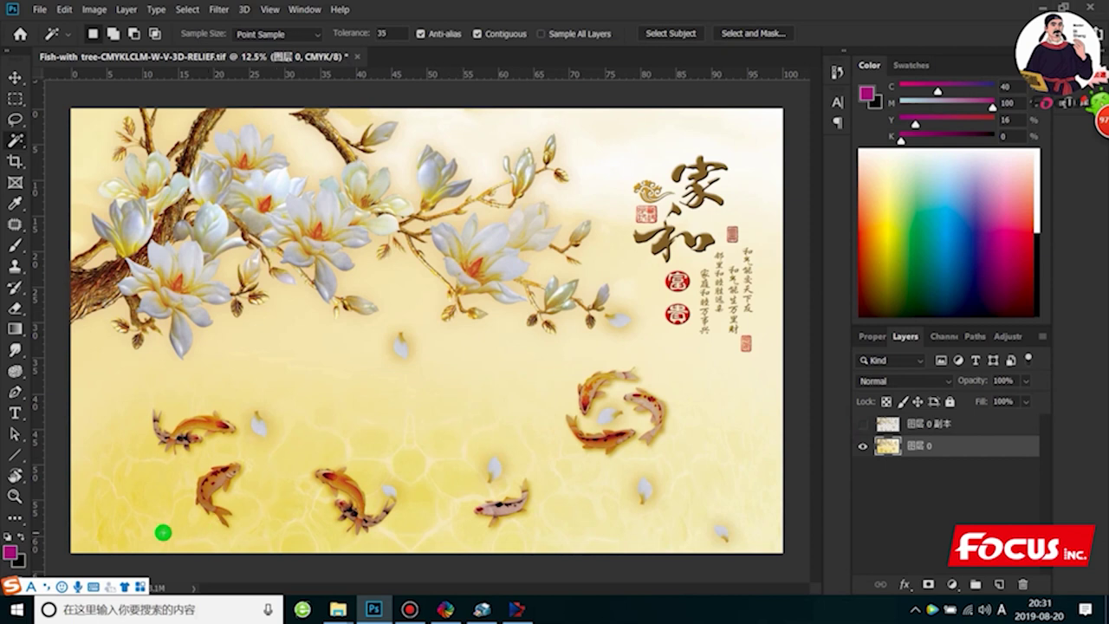
{"action": "scroll", "coordinate": [161, 530], "scroll_direction": "up", "scroll_amount": 1}
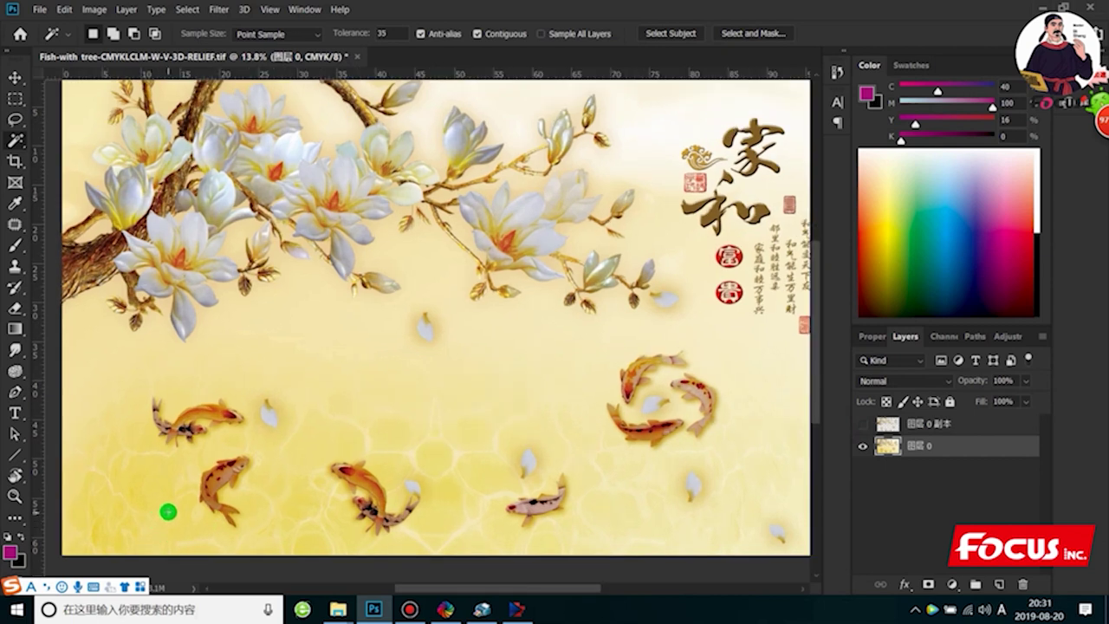
{"action": "scroll", "coordinate": [165, 513], "scroll_direction": "down", "scroll_amount": 1}
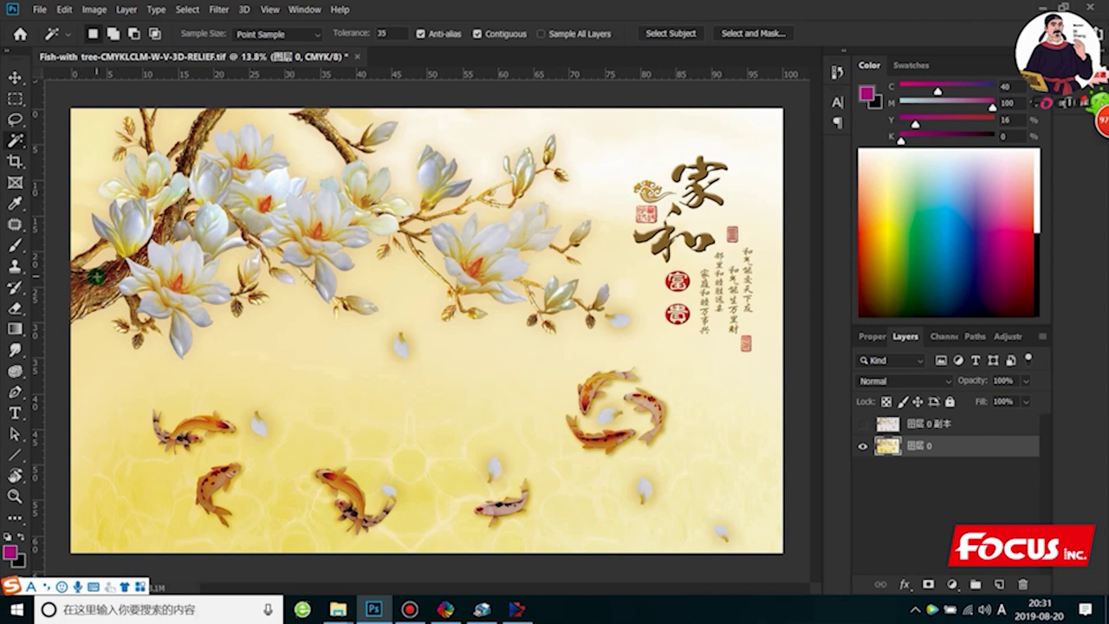
{"action": "scroll", "coordinate": [95, 278], "scroll_direction": "up", "scroll_amount": 1}
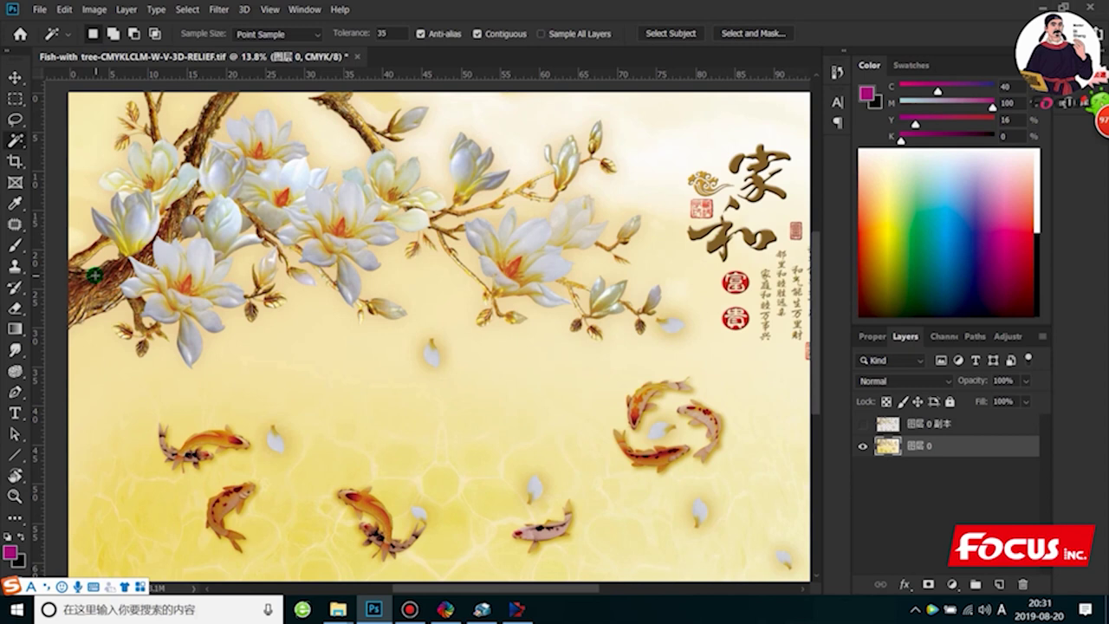
{"action": "scroll", "coordinate": [171, 303], "scroll_direction": "down", "scroll_amount": 1}
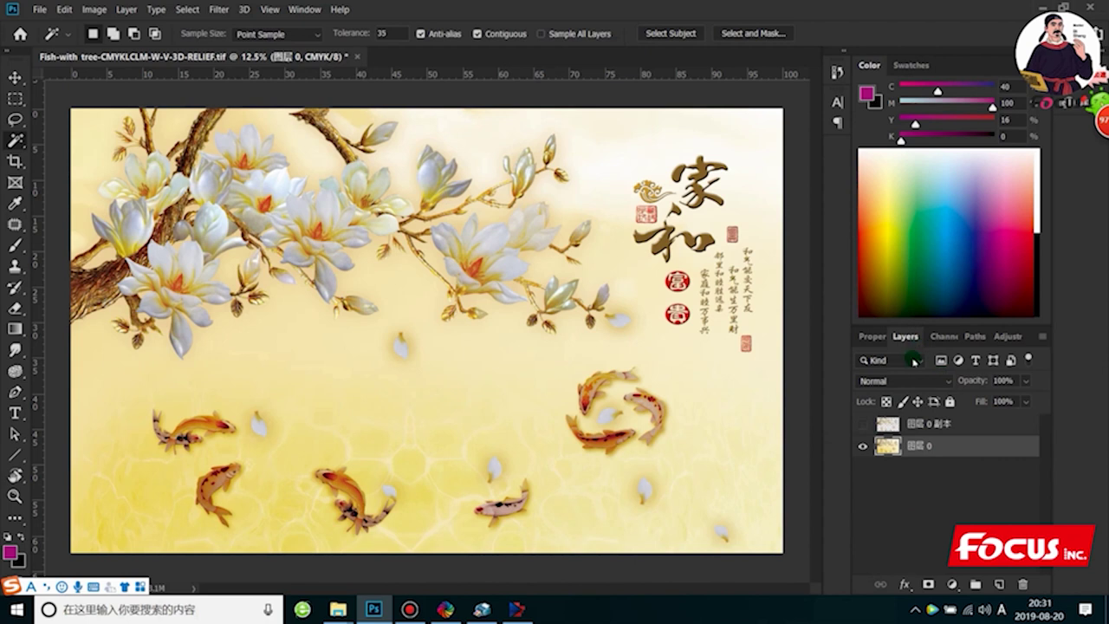
{"action": "scroll", "coordinate": [563, 402], "scroll_direction": "down", "scroll_amount": 1}
{"action": "scroll", "coordinate": [514, 385], "scroll_direction": "up", "scroll_amount": 1}
Try to delete the white and varnish spot channels, and check the remaining layers and channels
{"action": "left_click", "coordinate": [937, 337]}
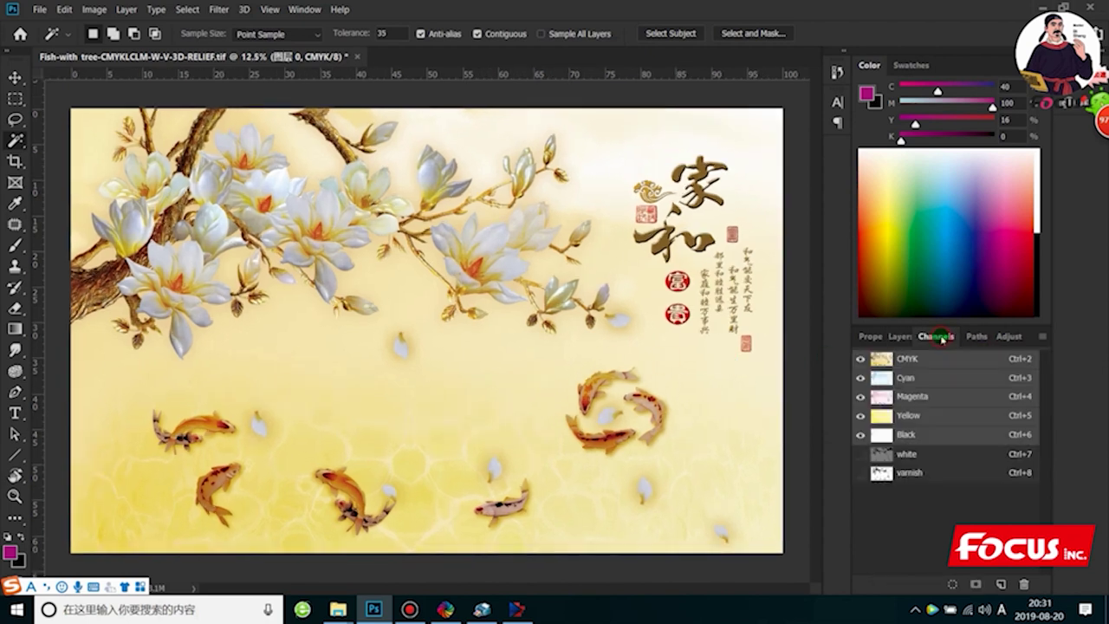
{"action": "left_click", "coordinate": [907, 454]}
{"action": "key", "text": "ctrl+2"}
{"action": "left_click", "coordinate": [910, 454]}
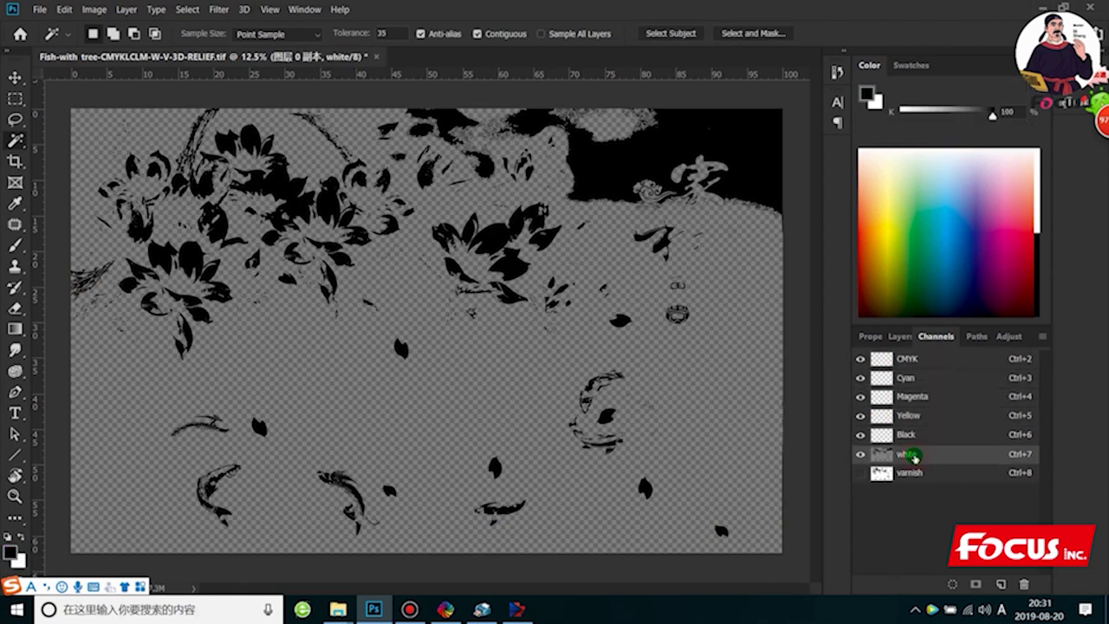
{"action": "right_click", "coordinate": [914, 456]}
{"action": "left_click", "coordinate": [944, 477]}
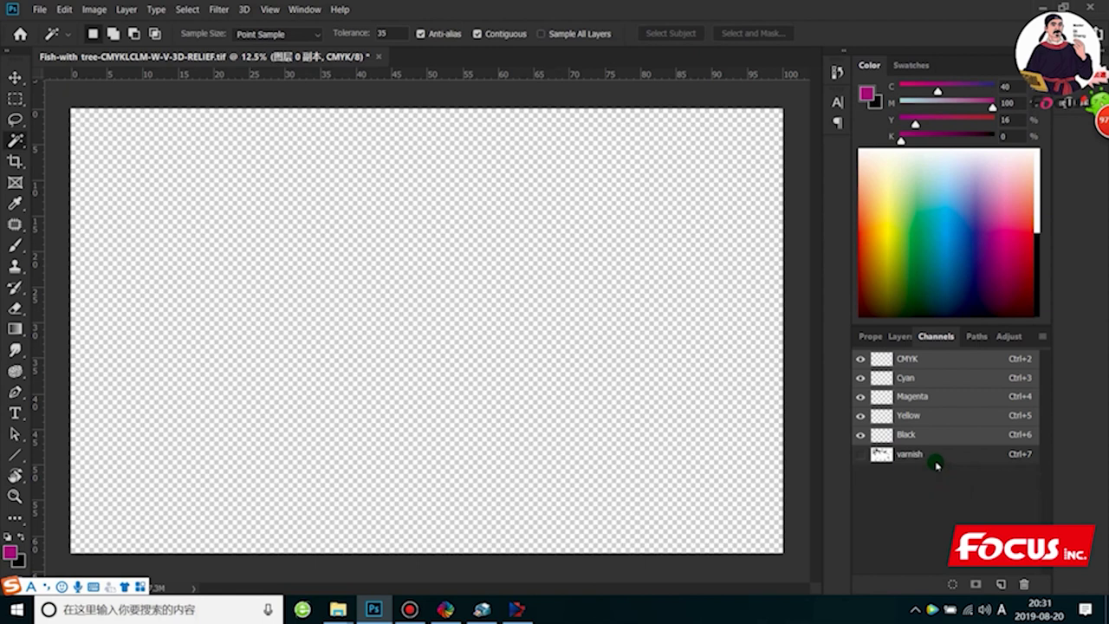
{"action": "right_click", "coordinate": [932, 455]}
{"action": "left_click", "coordinate": [957, 485]}
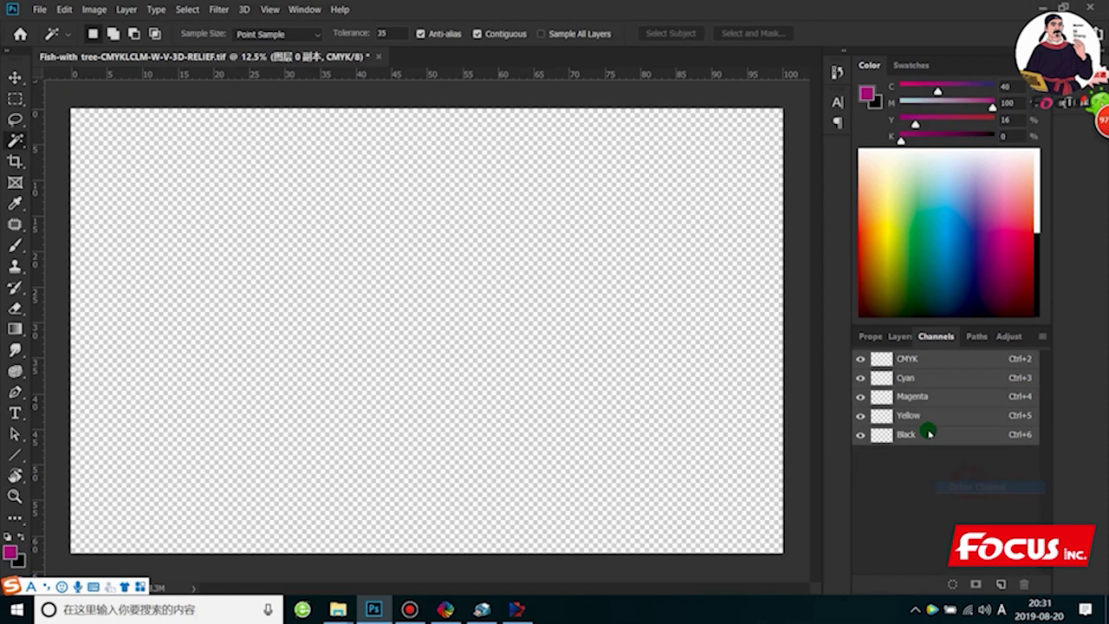
{"action": "left_click", "coordinate": [896, 337]}
{"action": "left_click", "coordinate": [935, 337]}
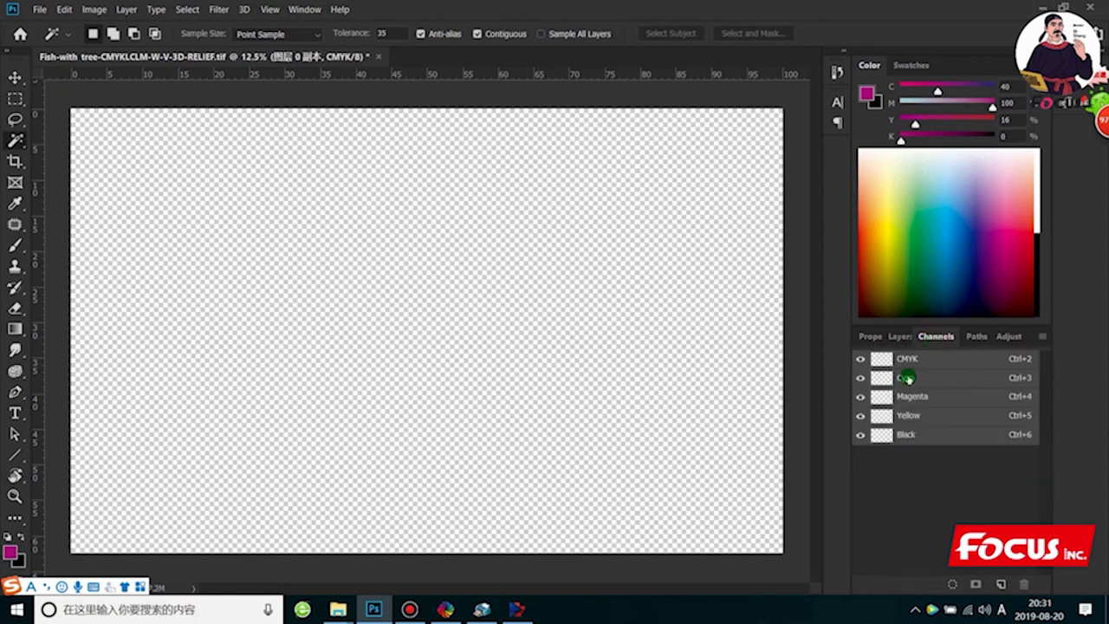
{"action": "left_click", "coordinate": [900, 337]}
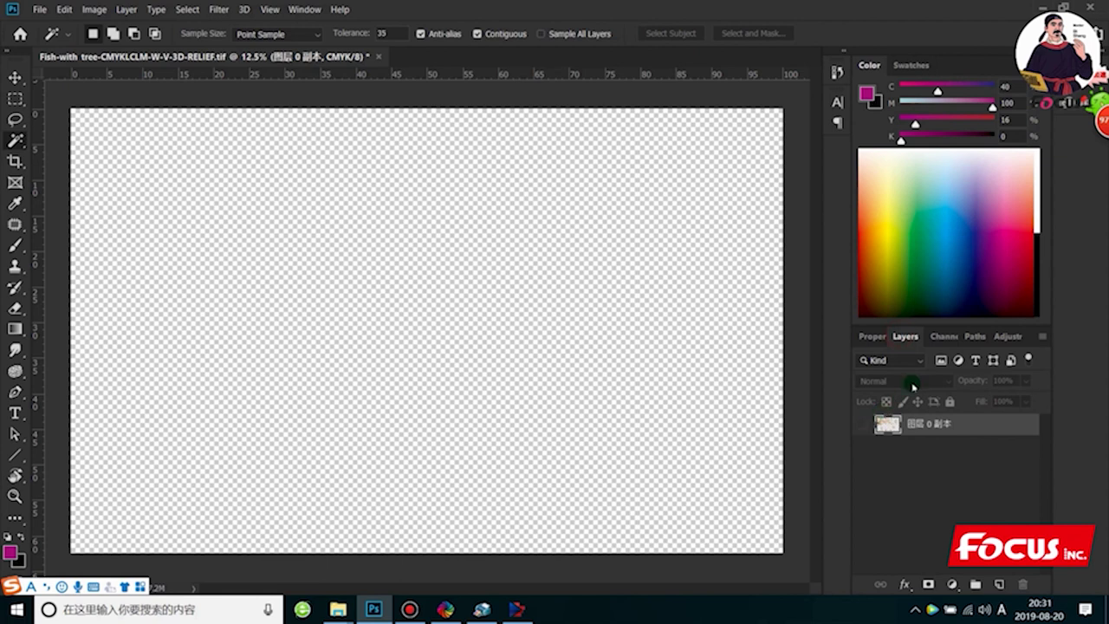
Undo the recent deletions to bring back the 图层 0 artwork and both spot channels
{"action": "key", "text": "ctrl+z"}
{"action": "key", "text": "z"}
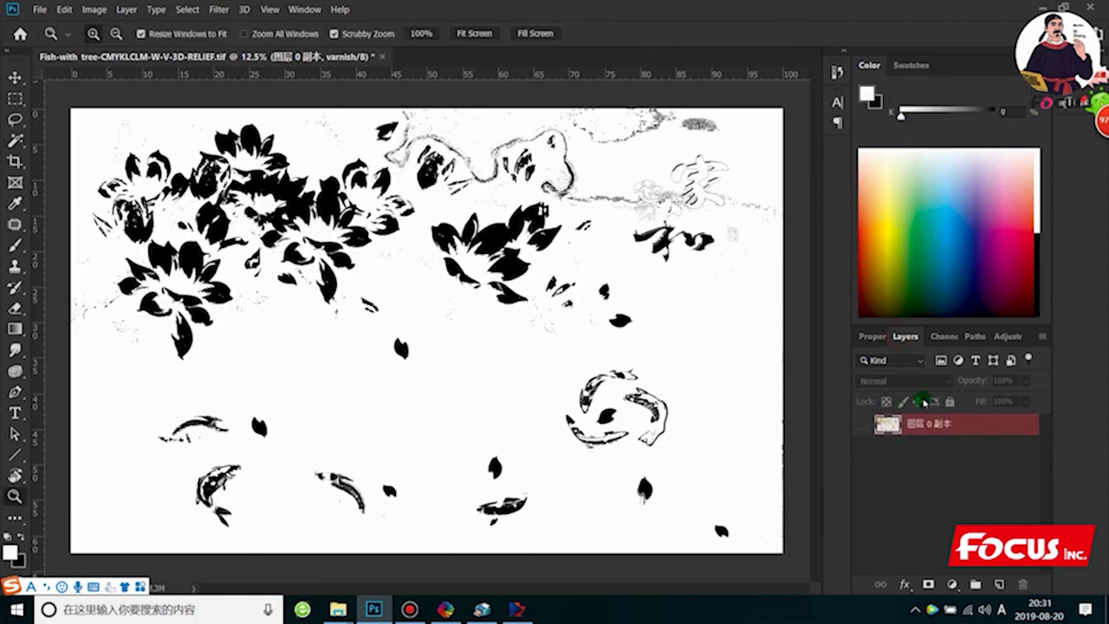
{"action": "left_click", "coordinate": [947, 336]}
{"action": "left_click", "coordinate": [860, 359]}
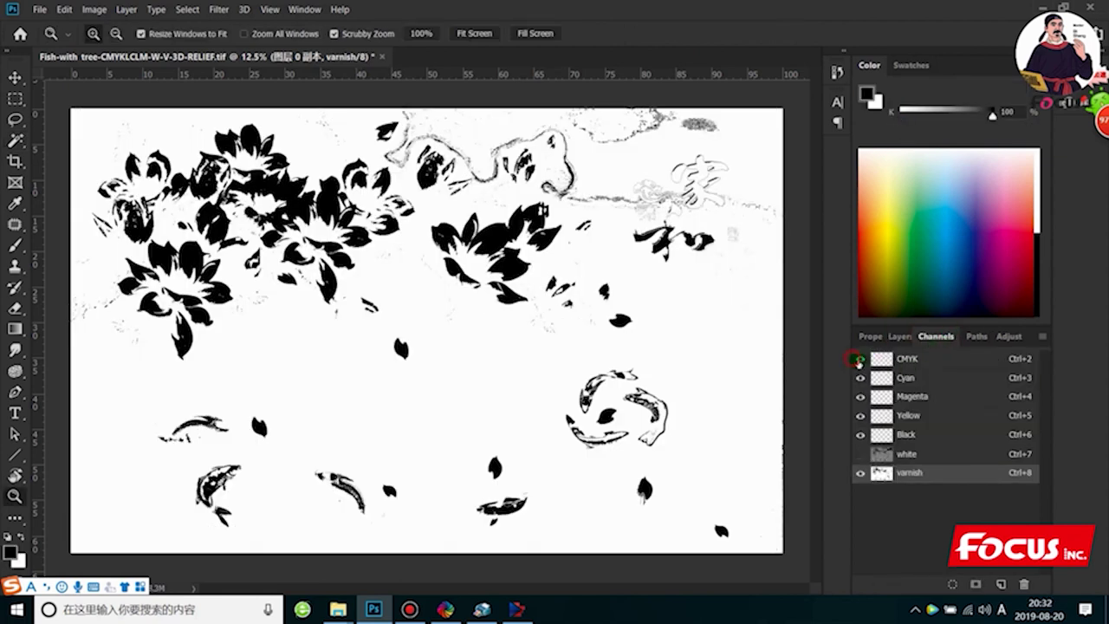
{"action": "left_click", "coordinate": [862, 472]}
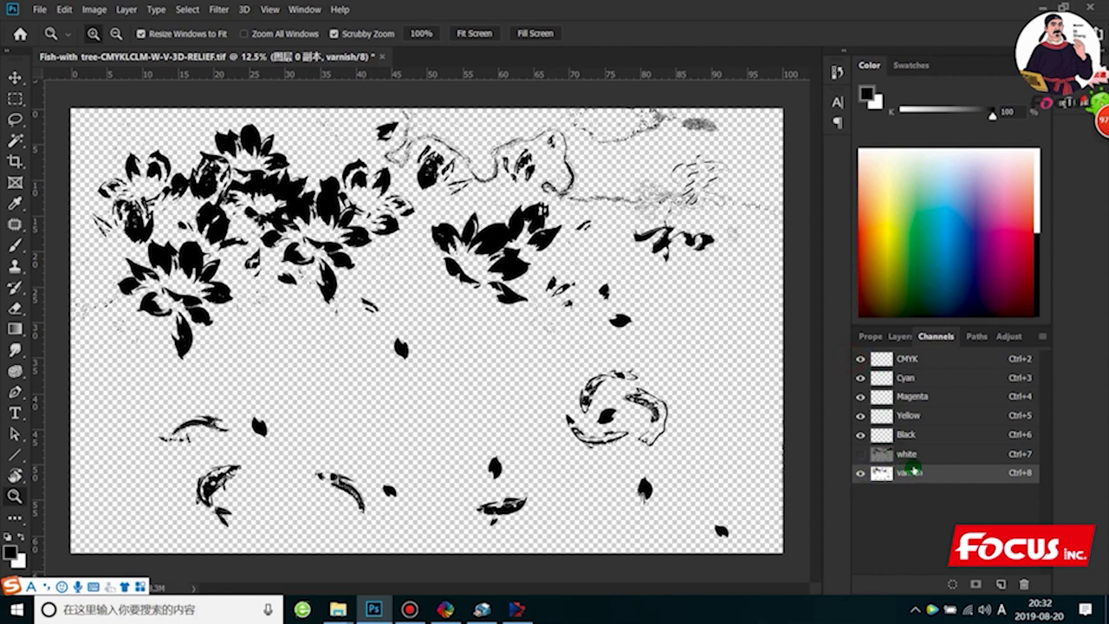
{"action": "key", "text": "ctrl+z"}
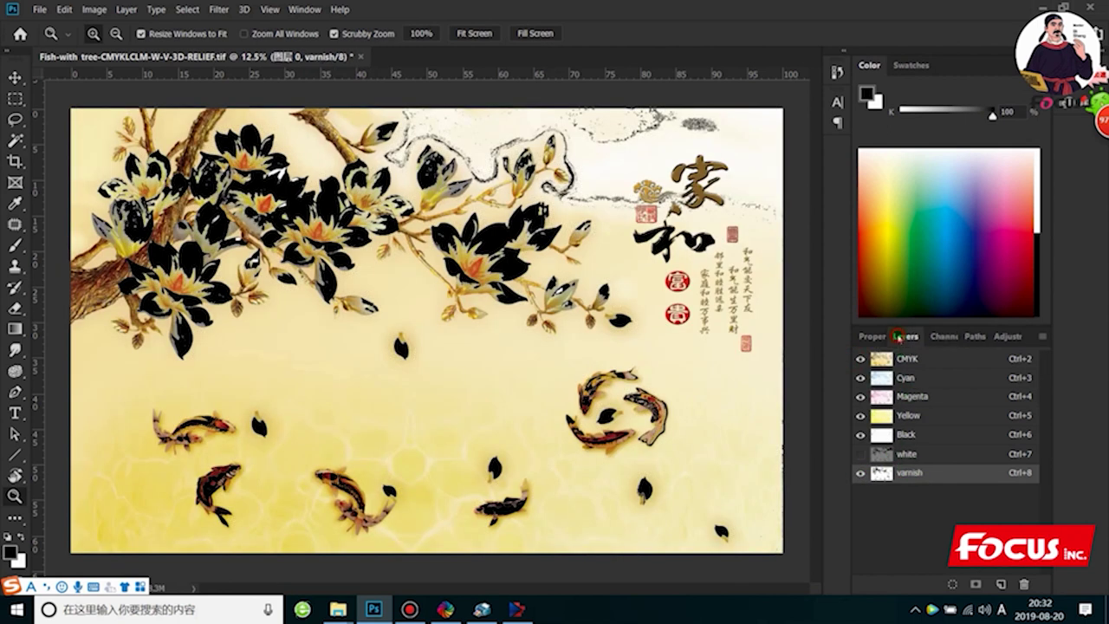
Delete the varnish and white spot channels, keeping the CMYK artwork, and check the layers
{"action": "left_click", "coordinate": [900, 336]}
{"action": "left_click", "coordinate": [941, 336]}
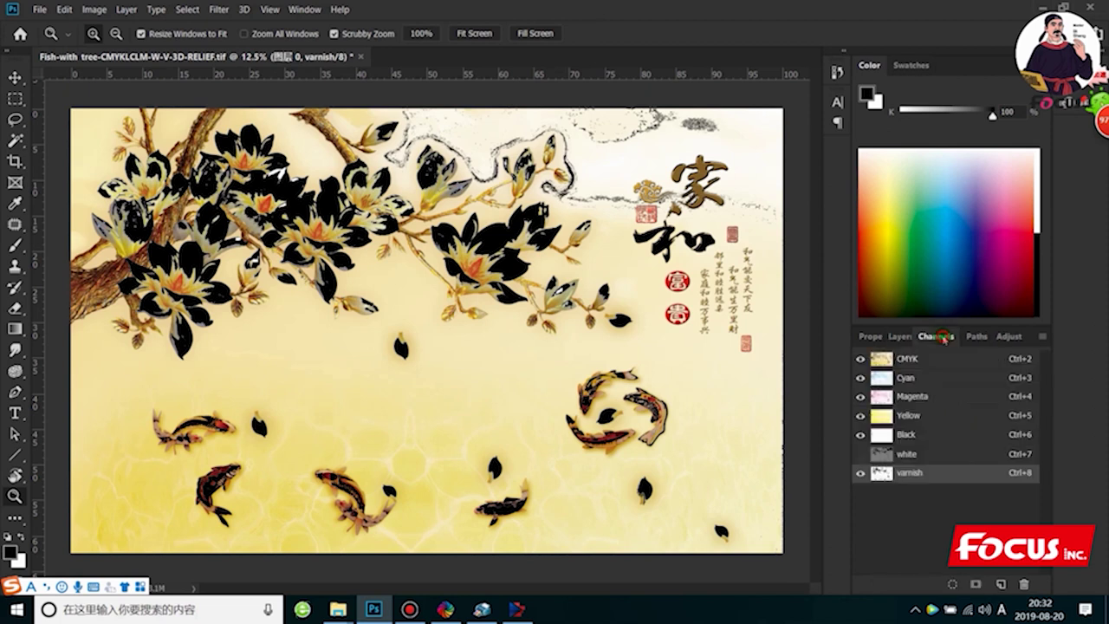
{"action": "right_click", "coordinate": [915, 473]}
{"action": "left_click", "coordinate": [935, 495]}
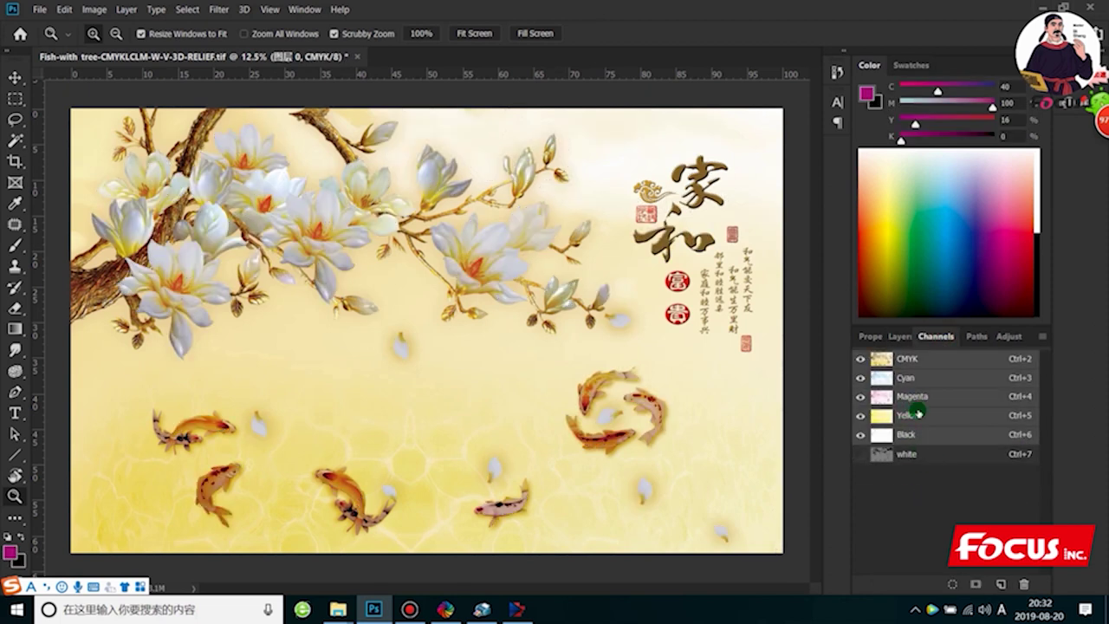
{"action": "right_click", "coordinate": [918, 457]}
{"action": "left_click", "coordinate": [960, 475]}
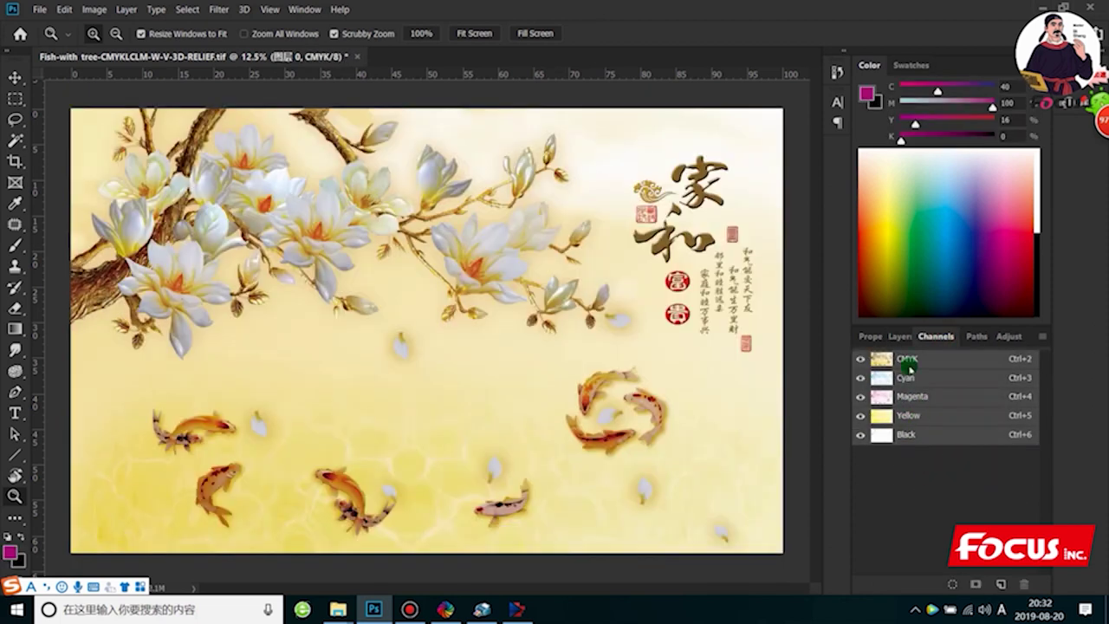
{"action": "left_click", "coordinate": [903, 336]}
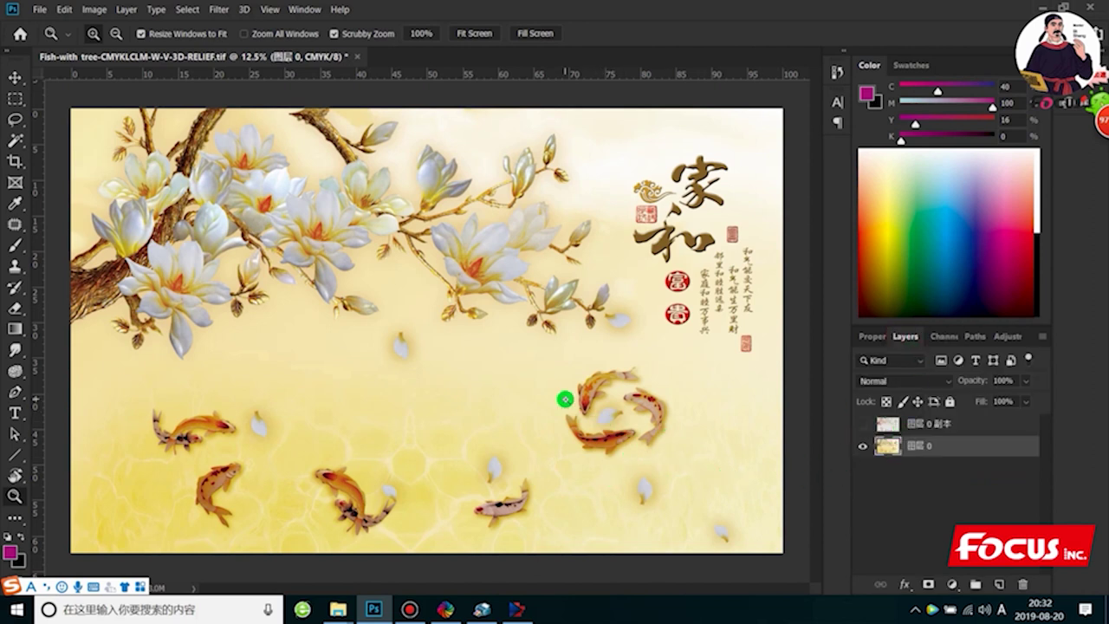
{"action": "left_click_drag", "start_coordinate": [567, 396], "coordinate": [563, 399]}
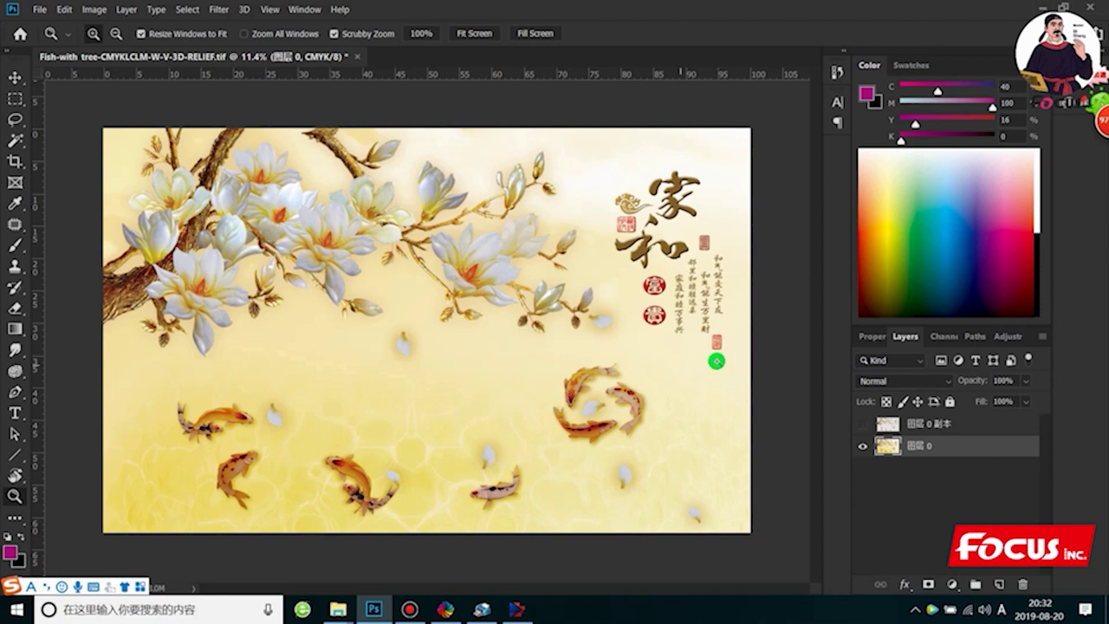
Load the CMYK composite channel of 图层 0 as a selection and invert the selection
{"action": "left_click", "coordinate": [904, 336]}
{"action": "left_click", "coordinate": [942, 337]}
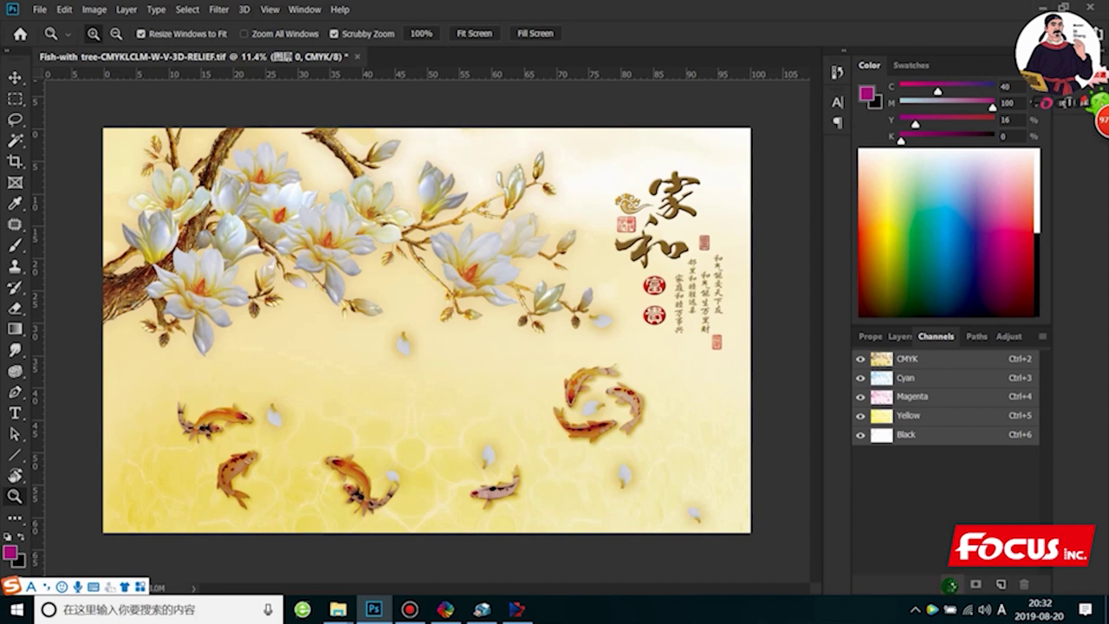
{"action": "key", "text": "ctrl+alt+2"}
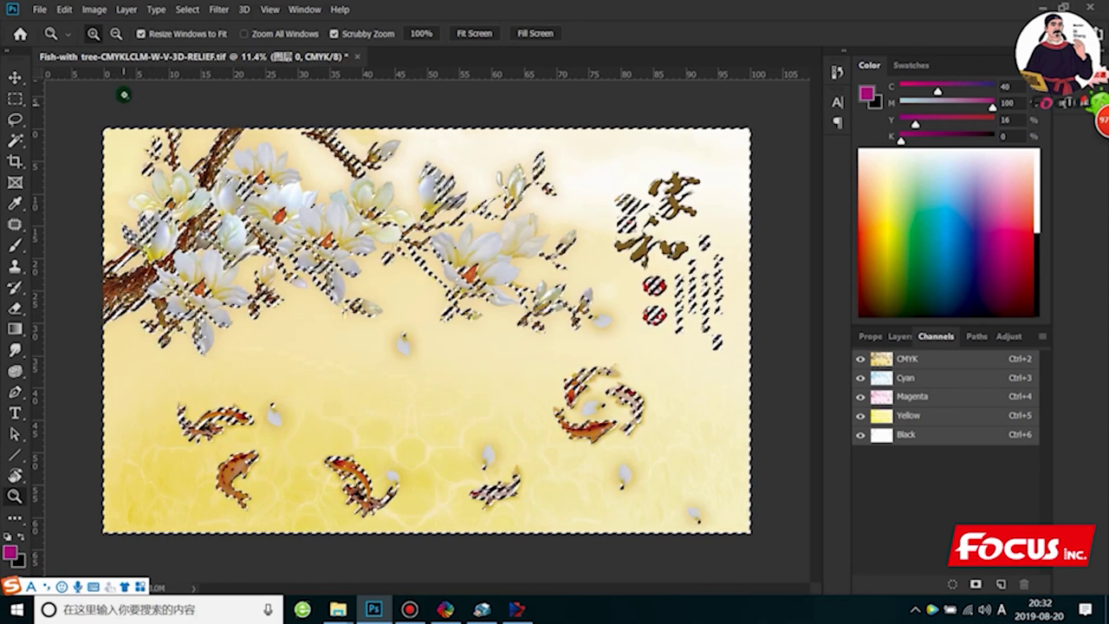
{"action": "left_click", "coordinate": [15, 99]}
{"action": "left_click", "coordinate": [60, 97]}
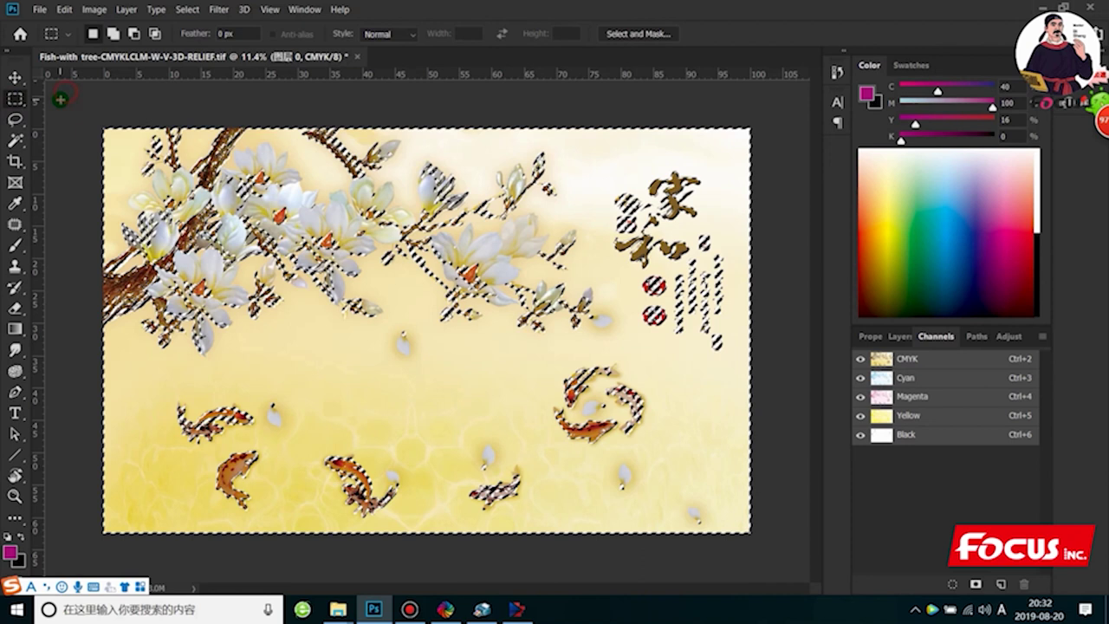
{"action": "right_click", "coordinate": [199, 272]}
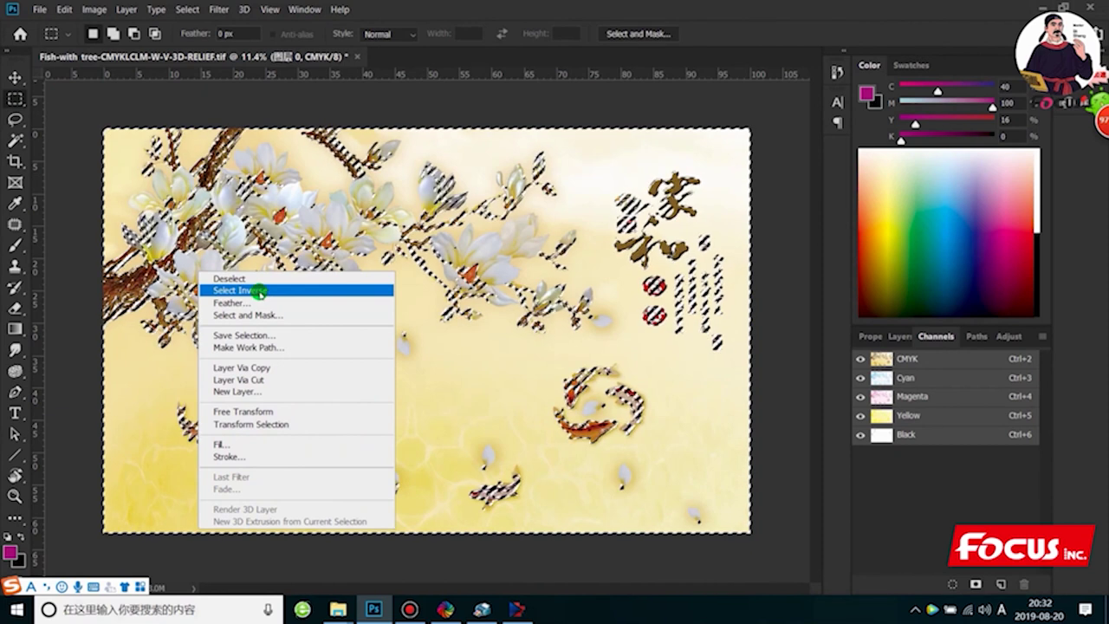
{"action": "left_click", "coordinate": [258, 292]}
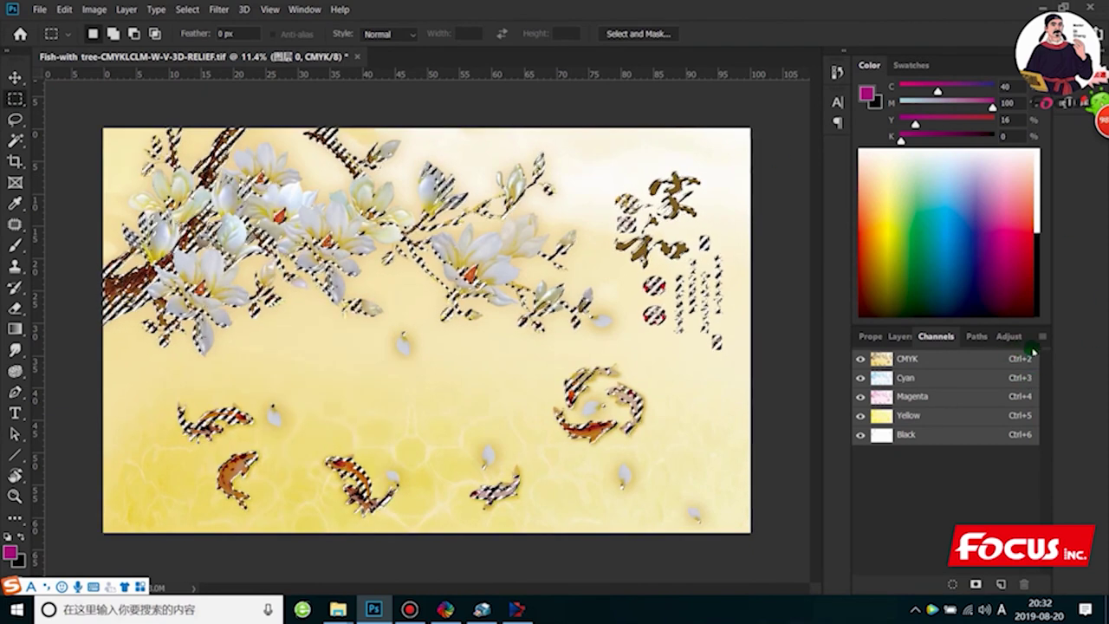
Create a spot channel named White layer from the inverted selection, with black ink color and 100% solidity
{"action": "left_click", "coordinate": [1041, 337]}
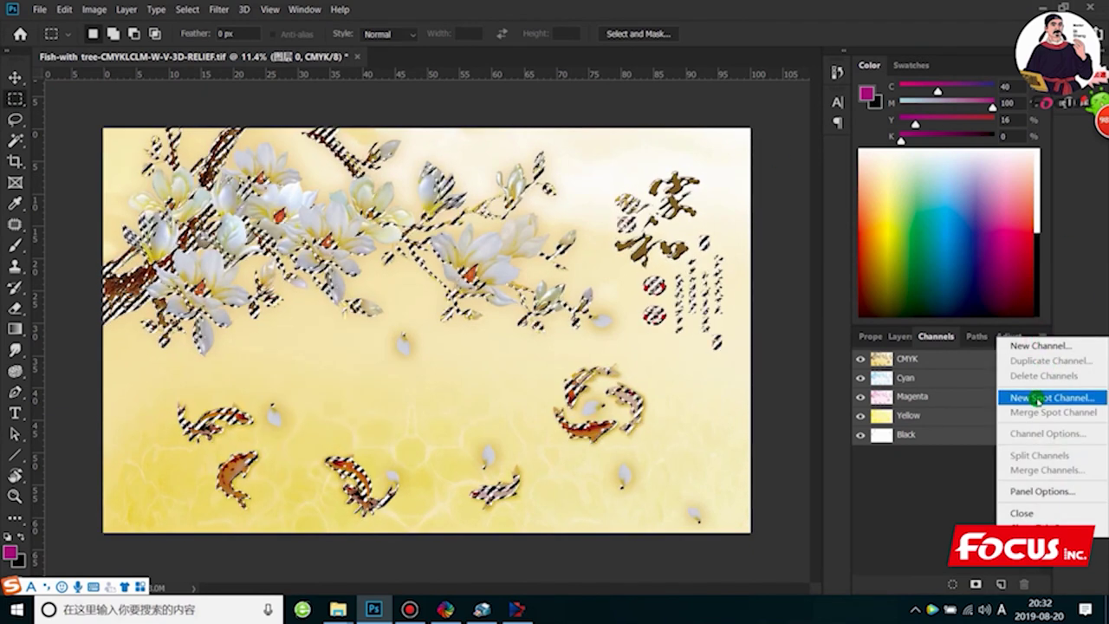
{"action": "left_click", "coordinate": [1037, 399]}
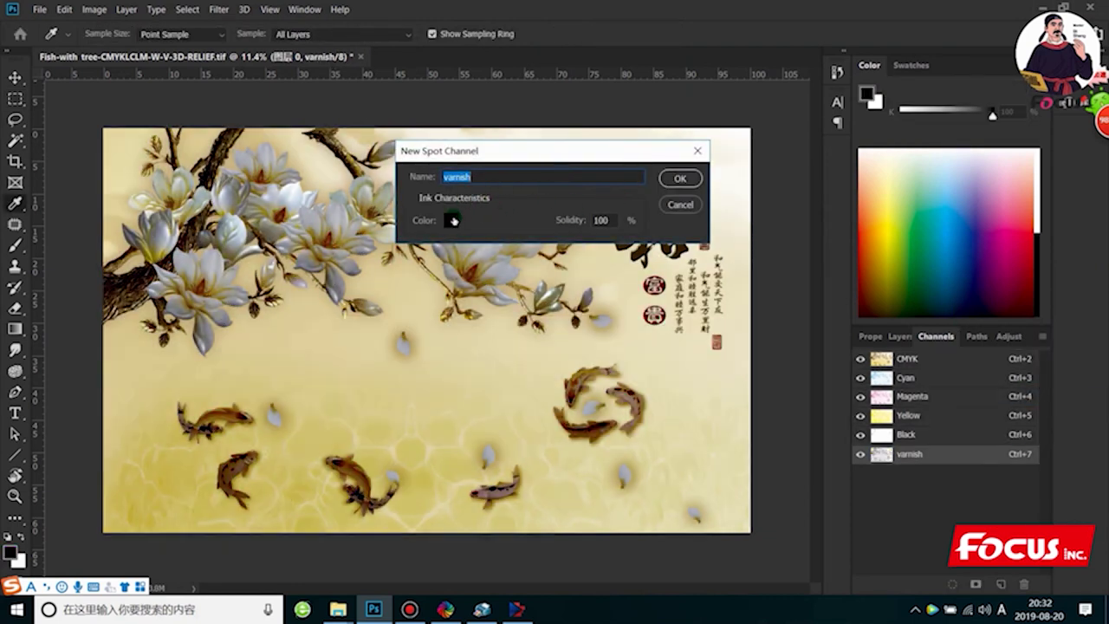
{"action": "left_click", "coordinate": [452, 220]}
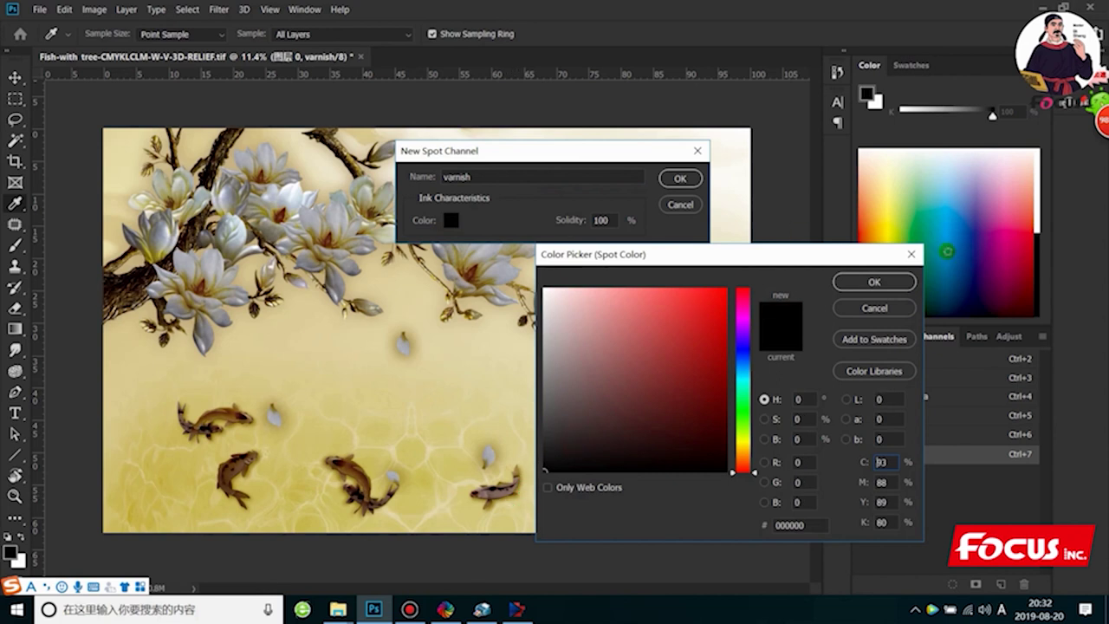
{"action": "left_click", "coordinate": [890, 283]}
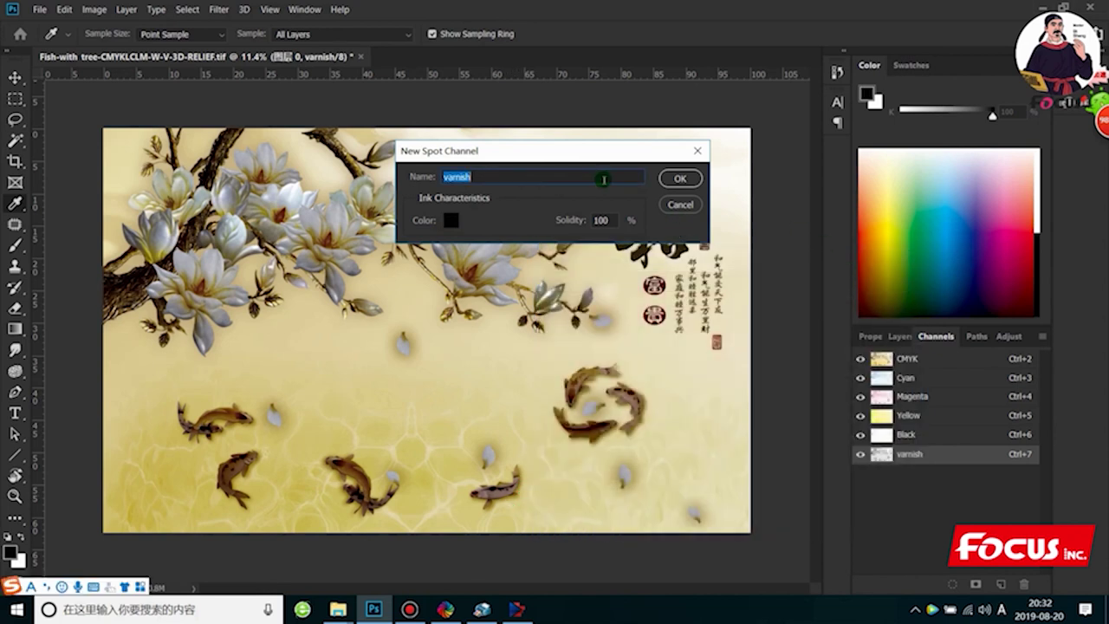
{"action": "type", "text": "White"}
{"action": "key", "text": "BackSpace"}
{"action": "key", "text": "BackSpace"}
{"action": "type", "text": "te layer"}
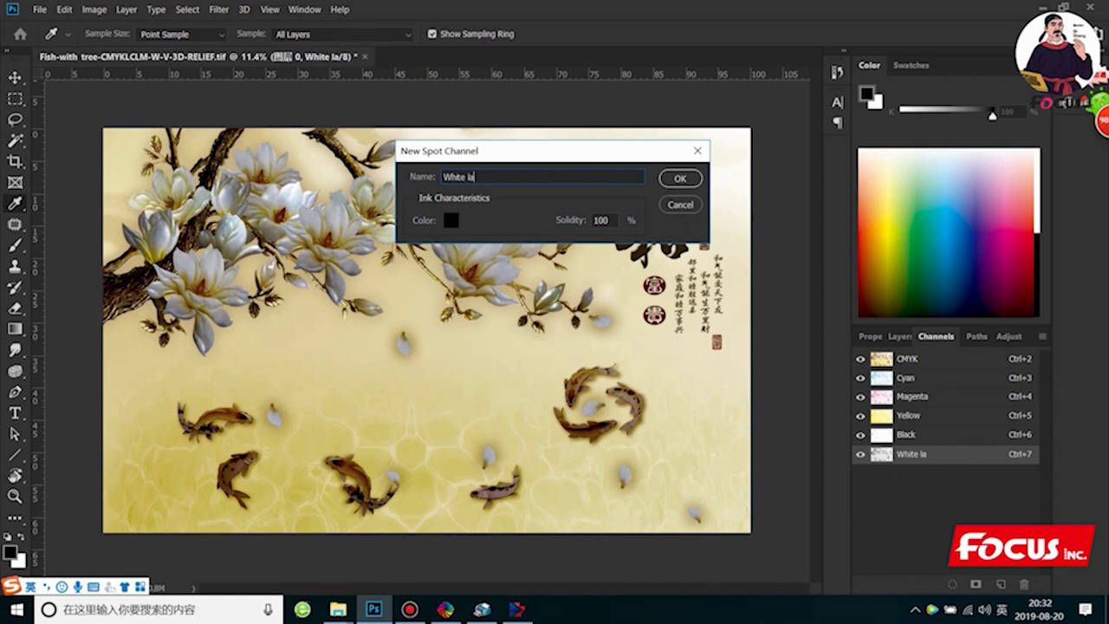
{"action": "left_click", "coordinate": [677, 179]}
{"action": "key", "text": "m"}
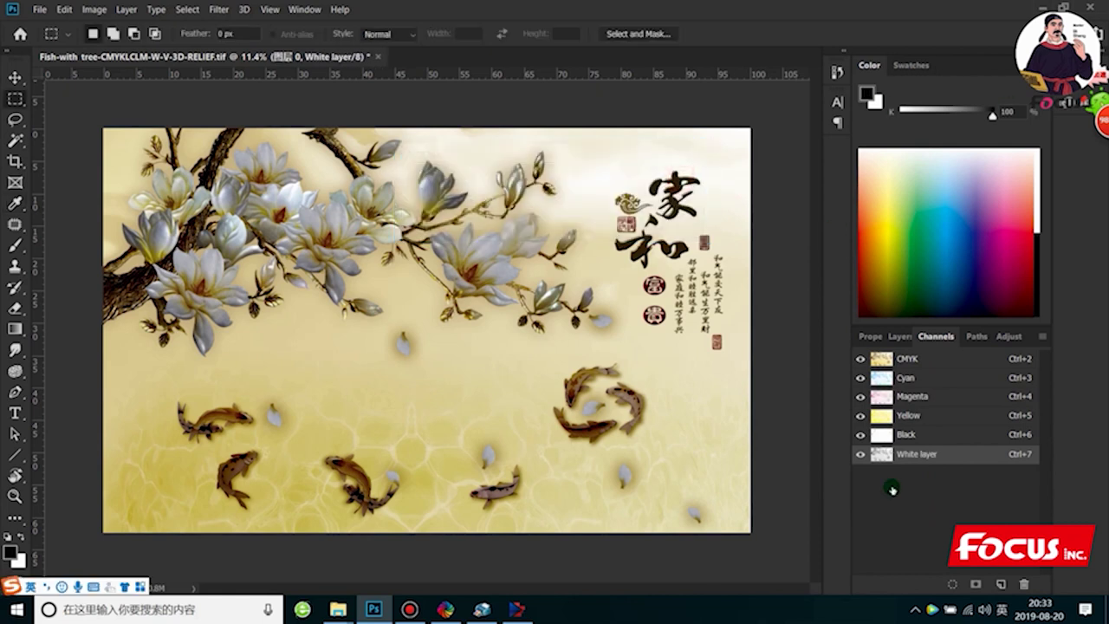
Hide the CMYK channels and examine the White layer channel's flowers and branches at different zoom levels
{"action": "left_click", "coordinate": [861, 357]}
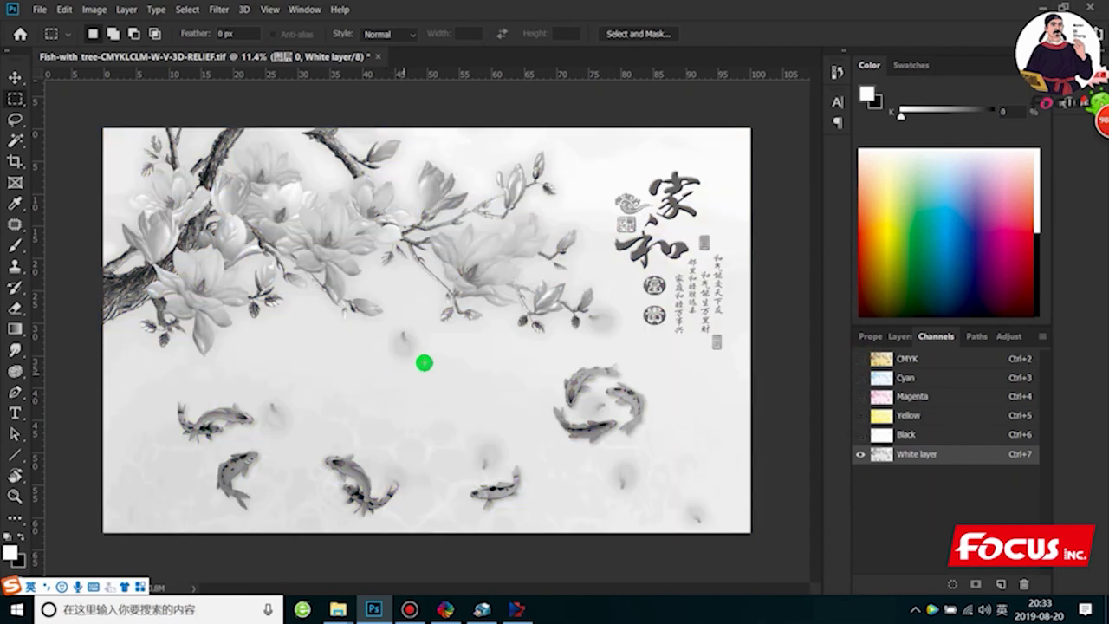
{"action": "key", "text": "ctrl+plus"}
{"action": "key", "text": "ctrl+minus"}
{"action": "key", "text": "ctrl+plus"}
{"action": "scroll", "coordinate": [100, 283], "scroll_direction": "up", "scroll_amount": 2}
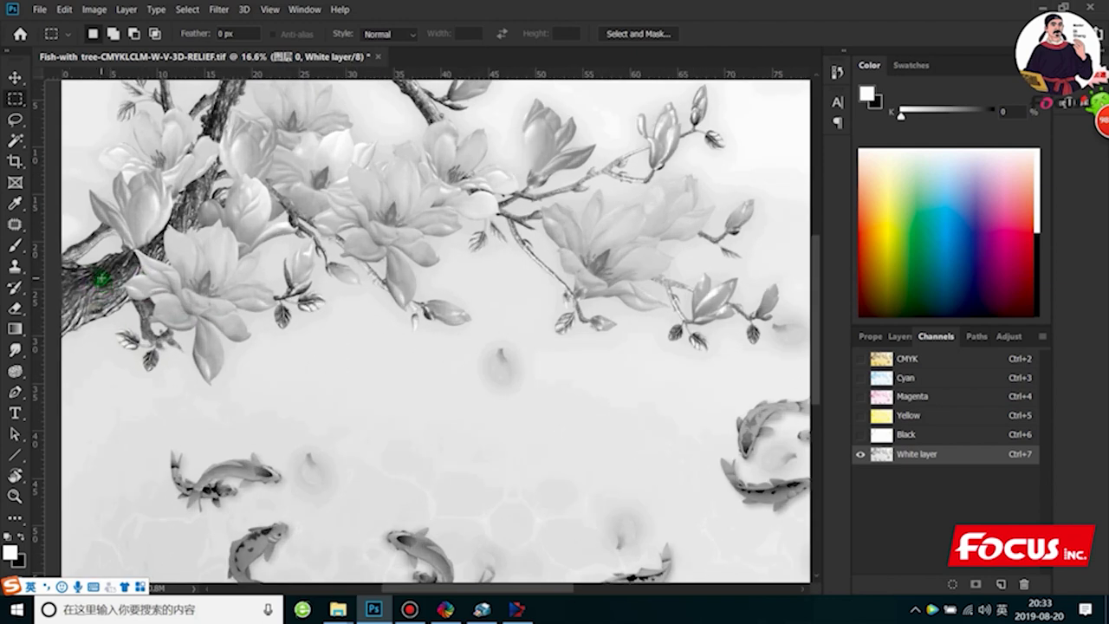
{"action": "scroll", "coordinate": [245, 279], "scroll_direction": "up", "scroll_amount": 1}
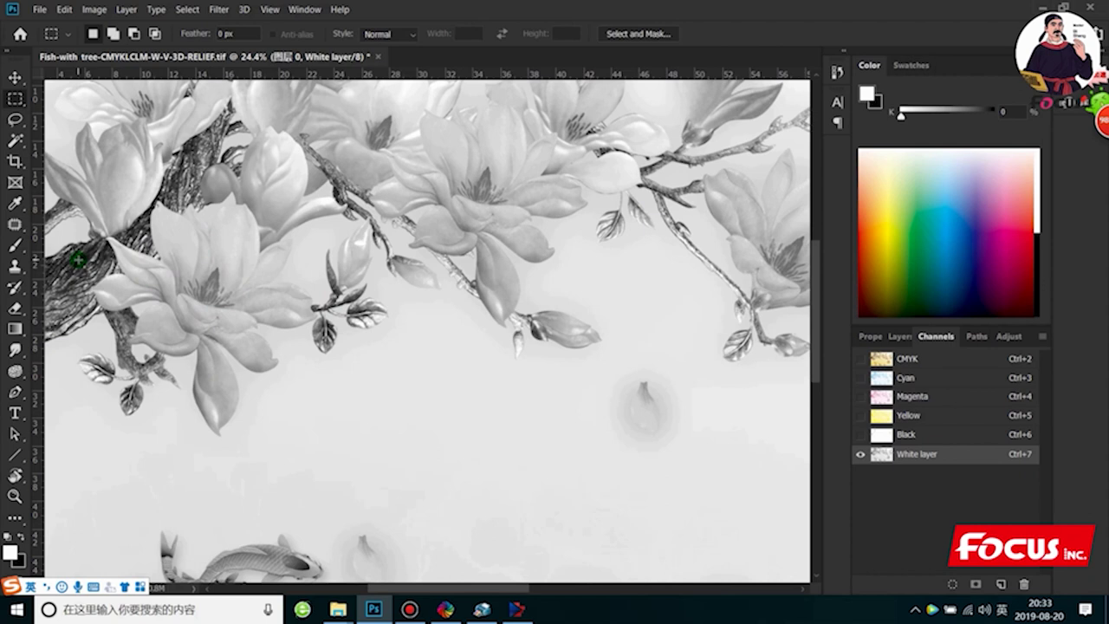
{"action": "scroll", "coordinate": [77, 259], "scroll_direction": "down", "scroll_amount": 1}
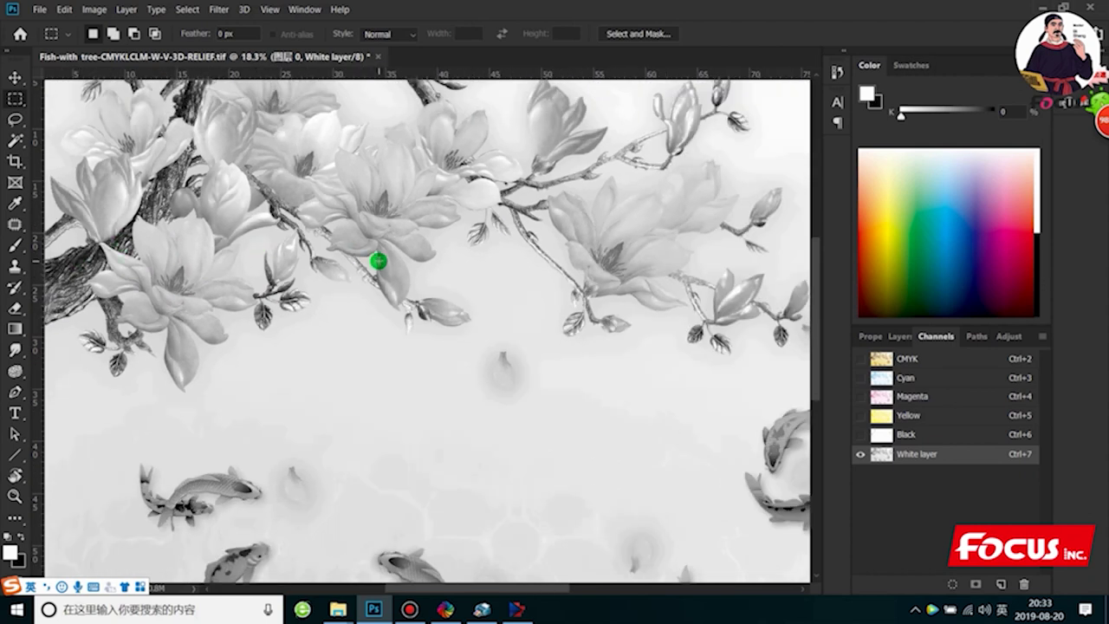
{"action": "scroll", "coordinate": [376, 260], "scroll_direction": "down", "scroll_amount": 1}
{"action": "scroll", "coordinate": [389, 263], "scroll_direction": "down", "scroll_amount": 2}
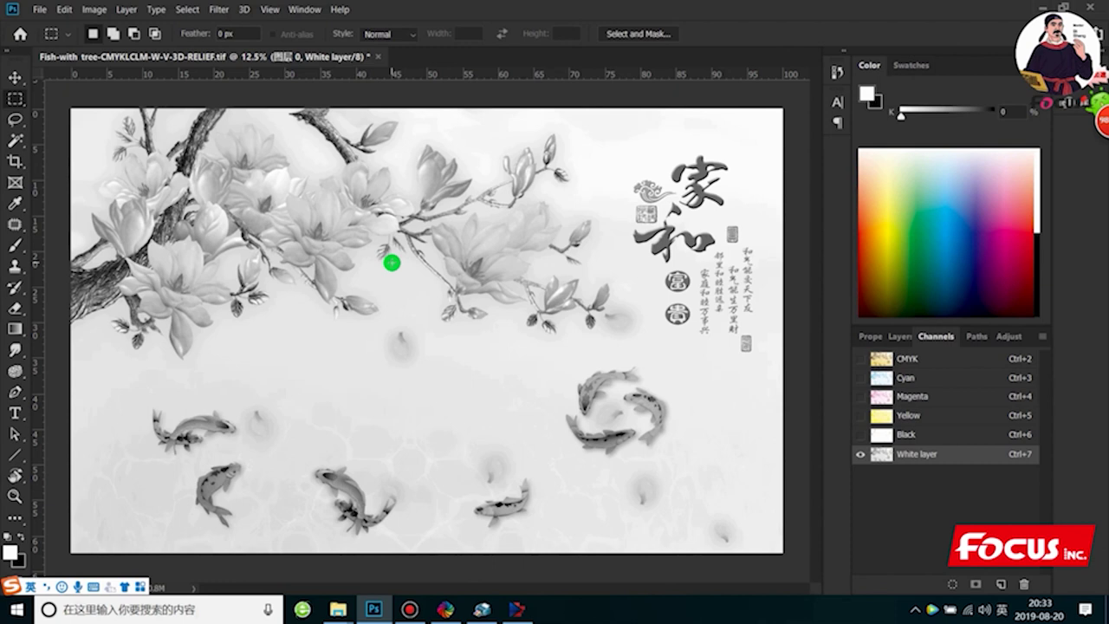
{"action": "scroll", "coordinate": [569, 319], "scroll_direction": "down", "scroll_amount": 1}
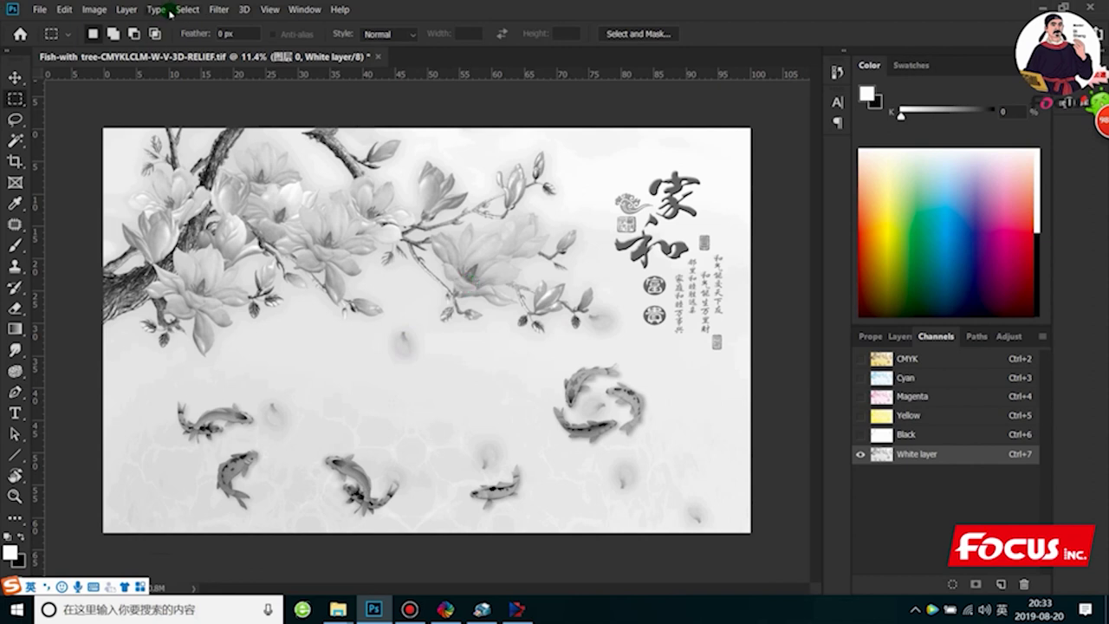
Apply a Curves adjustment to the White layer channel, raising a curve point to input 34 and output 69
{"action": "left_click", "coordinate": [94, 9]}
{"action": "mouse_move", "coordinate": [115, 46]}
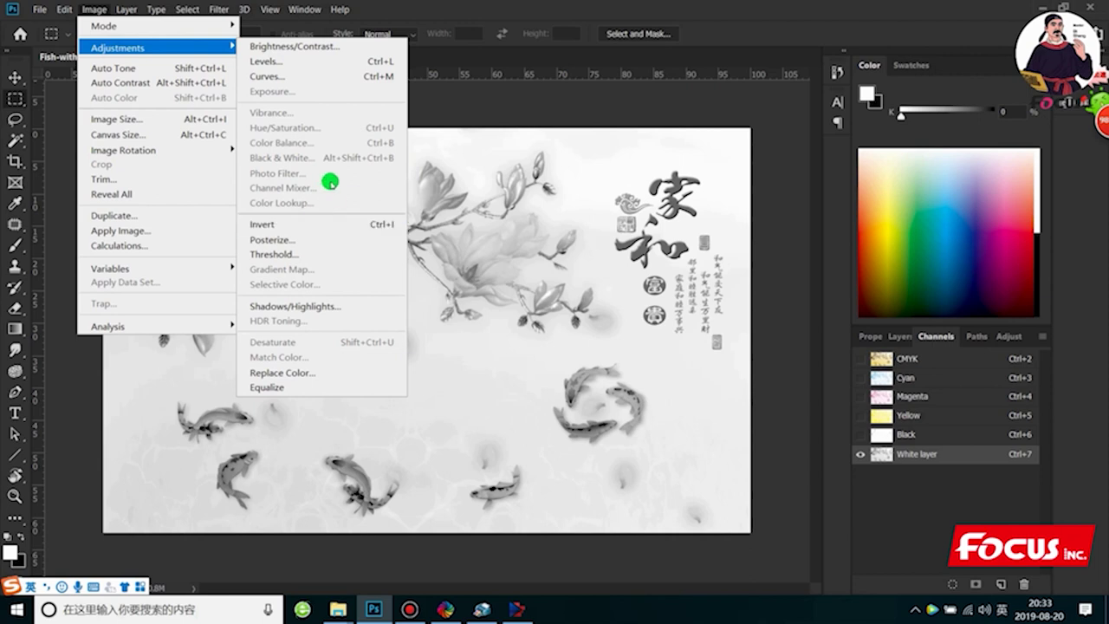
{"action": "left_click", "coordinate": [286, 76]}
{"action": "left_click_drag", "start_coordinate": [705, 156], "coordinate": [861, 67]}
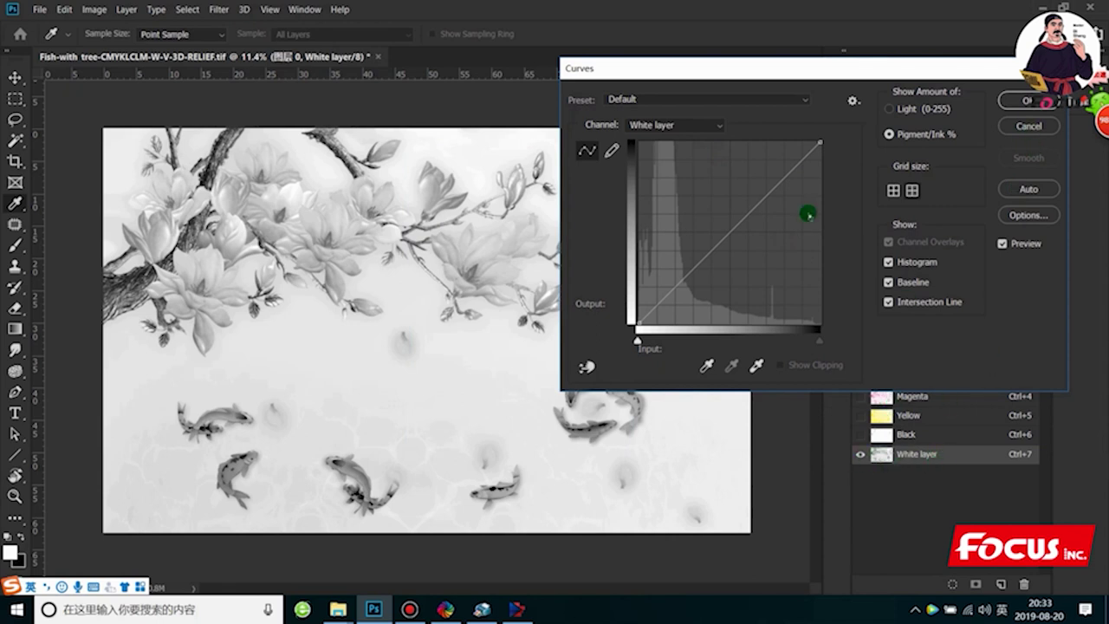
{"action": "left_click_drag", "start_coordinate": [736, 225], "coordinate": [701, 201]}
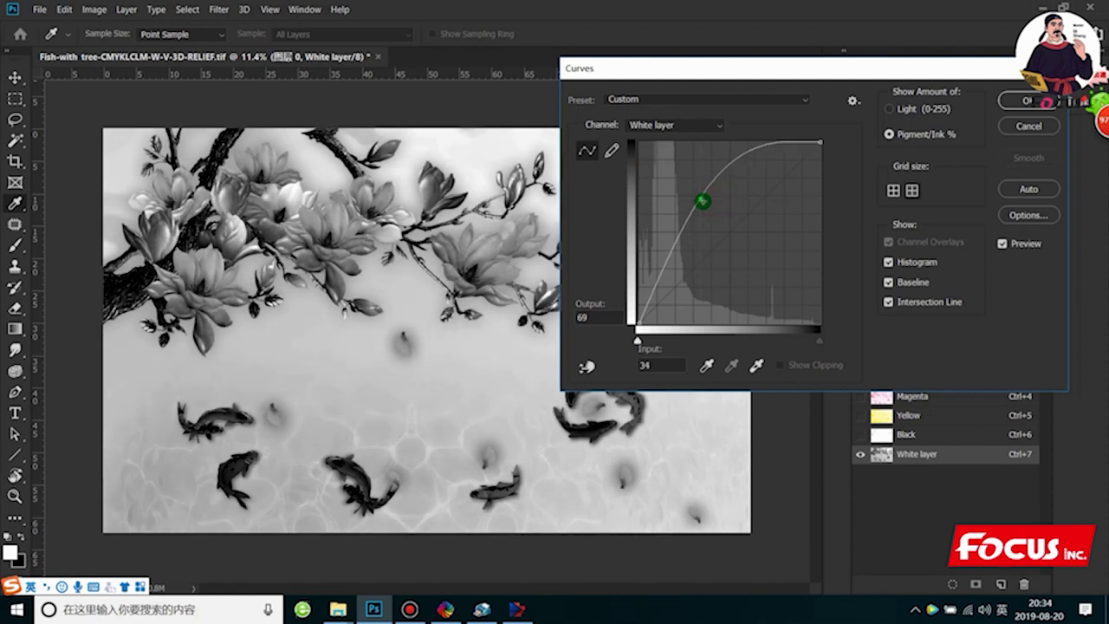
{"action": "left_click", "coordinate": [1026, 104]}
{"action": "key", "text": "m"}
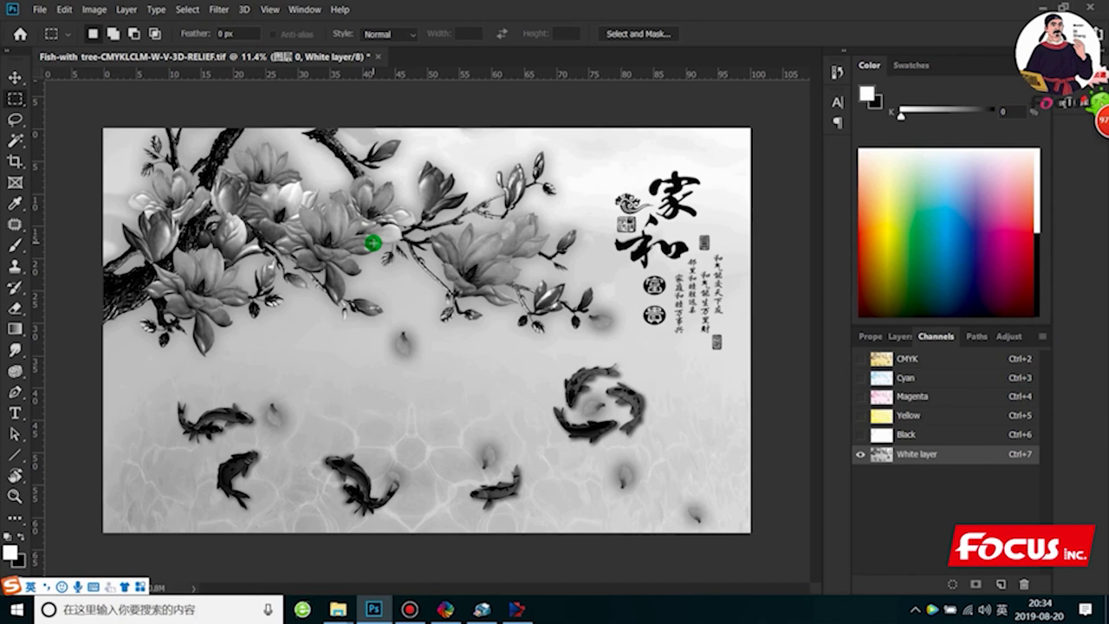
Try a Threshold level of 98 on the White layer channel and cancel it
{"action": "left_click", "coordinate": [122, 10]}
{"action": "mouse_move", "coordinate": [93, 11]}
{"action": "mouse_move", "coordinate": [115, 45]}
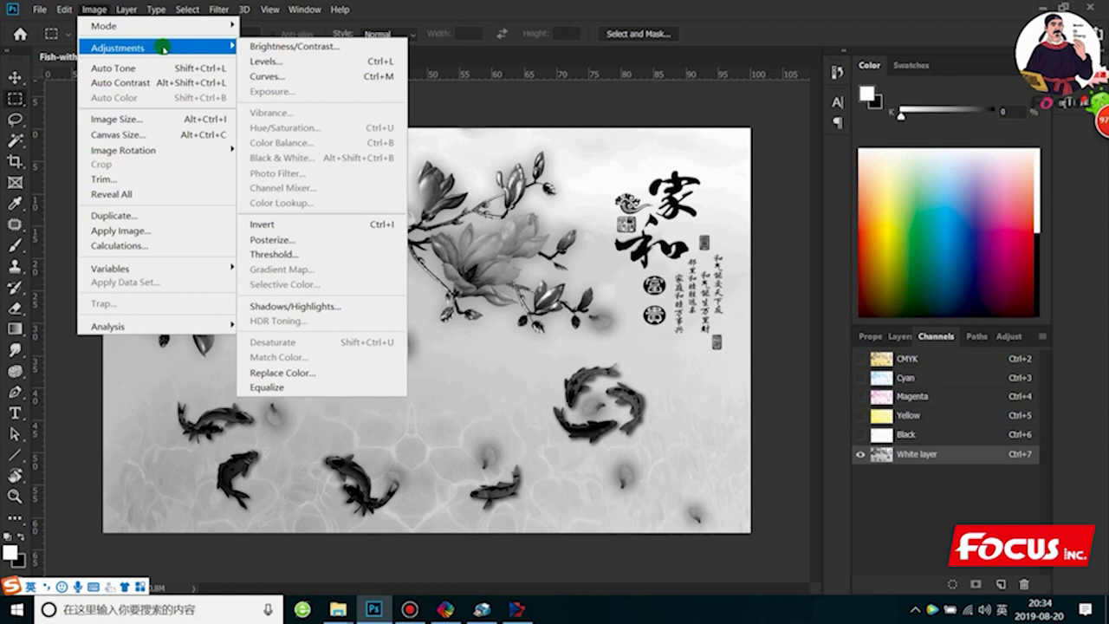
{"action": "left_click", "coordinate": [285, 254]}
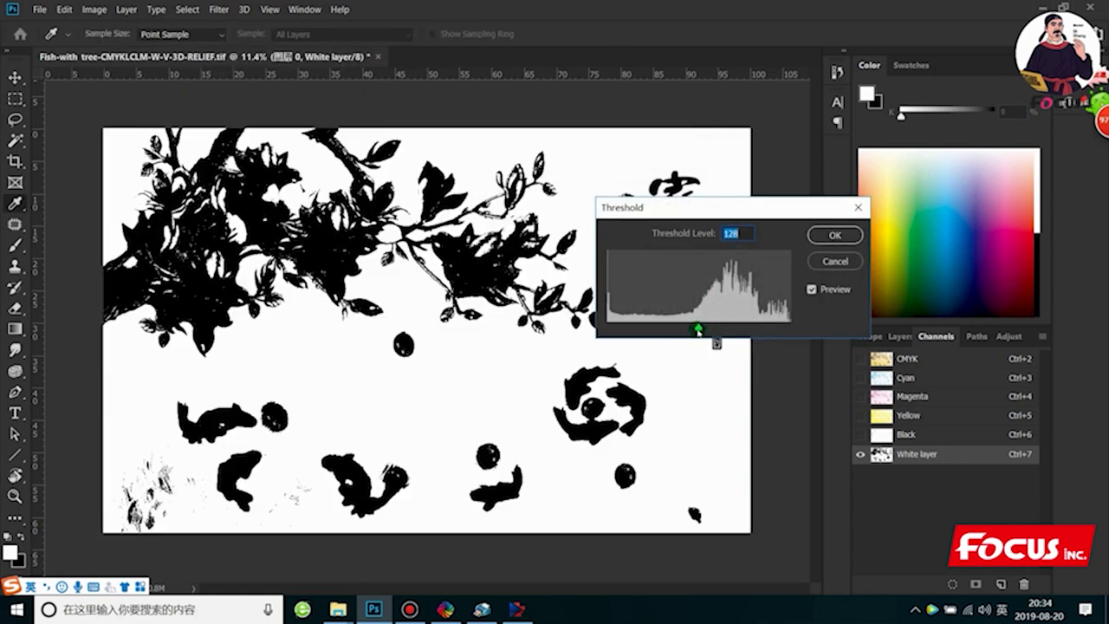
{"action": "mouse_move", "coordinate": [698, 331]}
{"action": "left_mouse_down"}
{"action": "mouse_move", "coordinate": [718, 333]}
{"action": "mouse_move", "coordinate": [649, 337]}
{"action": "mouse_move", "coordinate": [735, 337]}
{"action": "mouse_move", "coordinate": [628, 324]}
{"action": "mouse_move", "coordinate": [676, 328]}
{"action": "left_mouse_up"}
{"action": "left_click", "coordinate": [821, 262]}
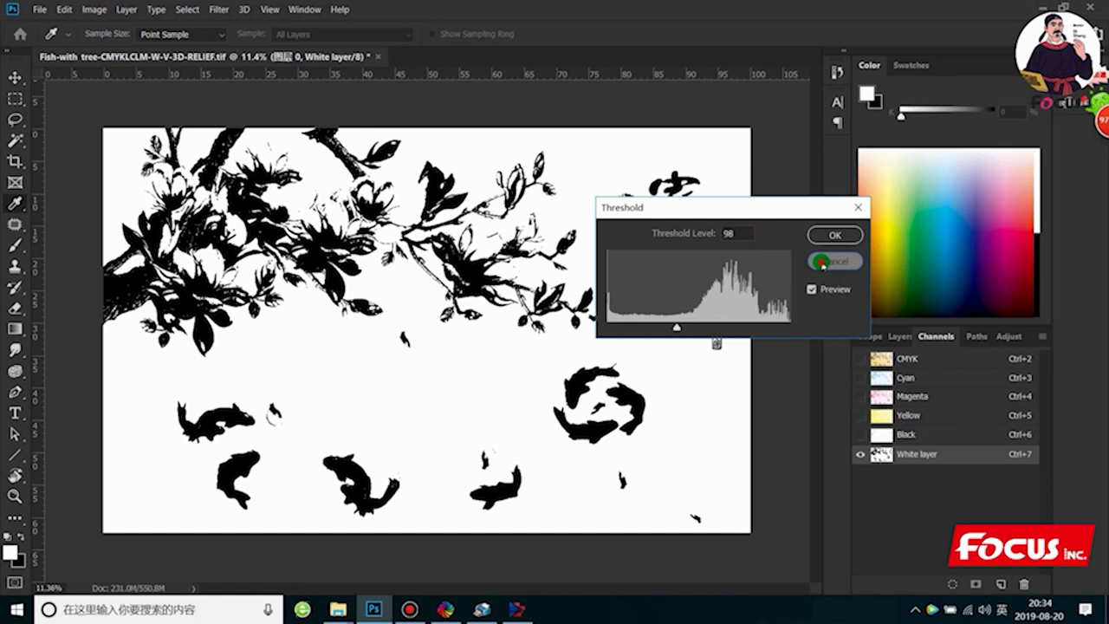
{"action": "scroll", "coordinate": [612, 340], "scroll_direction": "down", "scroll_amount": 3}
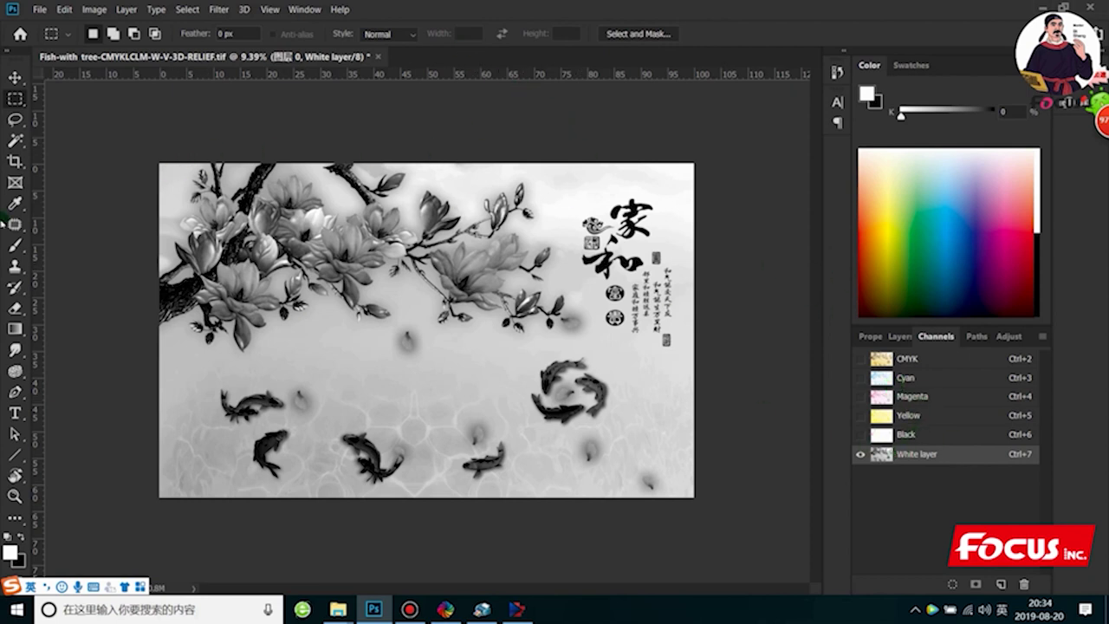
{"action": "left_click_drag", "start_coordinate": [114, 149], "coordinate": [997, 498]}
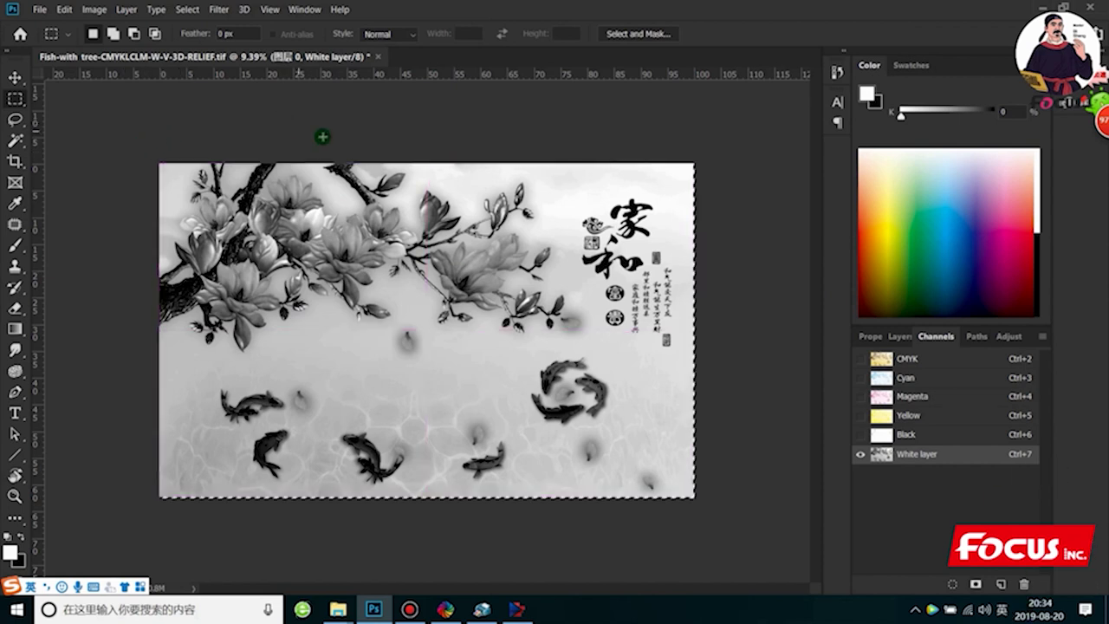
{"action": "left_click", "coordinate": [746, 249]}
{"action": "scroll", "coordinate": [471, 375], "scroll_direction": "up", "scroll_amount": 1}
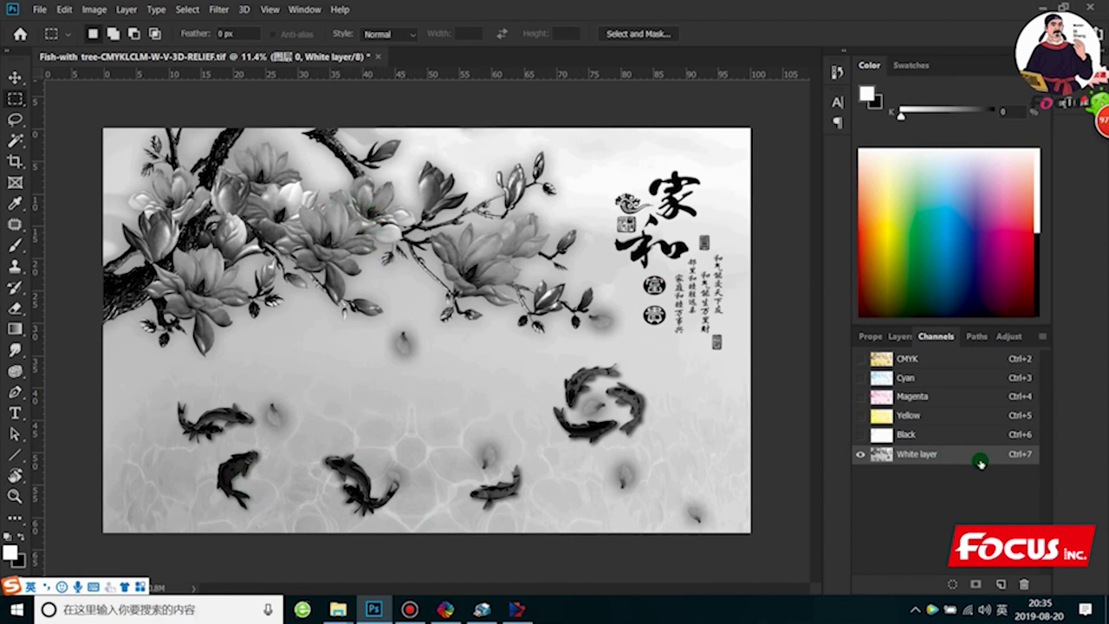
Select the whole canvas and create a spot channel named varnish layer with black ink color and 100% solidity
{"action": "scroll", "coordinate": [424, 328], "scroll_direction": "down", "scroll_amount": 1}
{"action": "left_click_drag", "start_coordinate": [131, 145], "coordinate": [771, 544]}
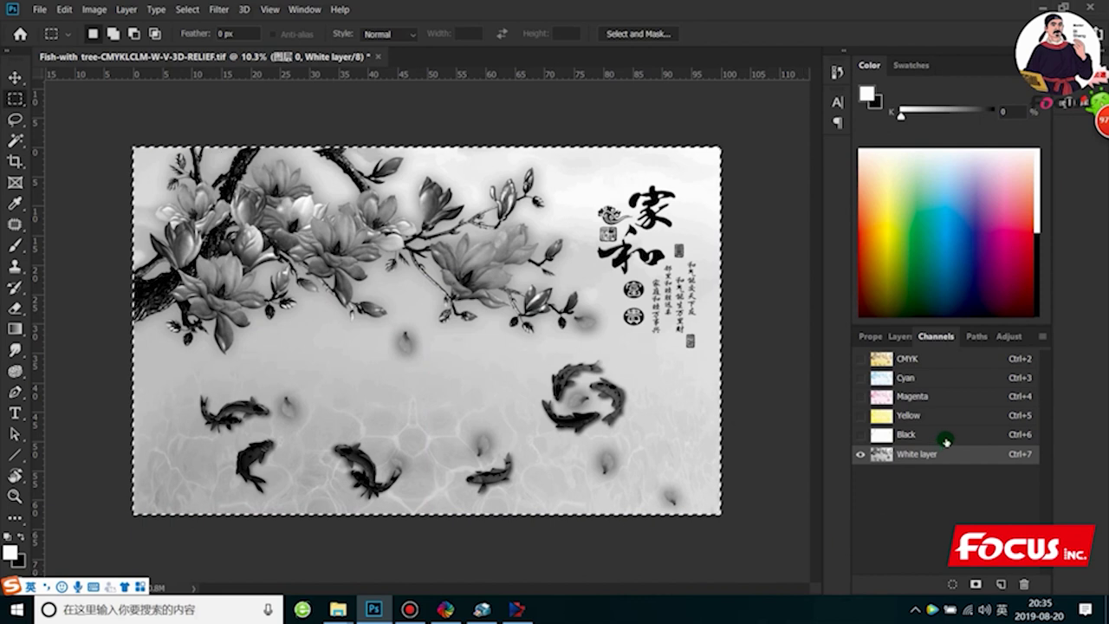
{"action": "left_click", "coordinate": [1043, 337]}
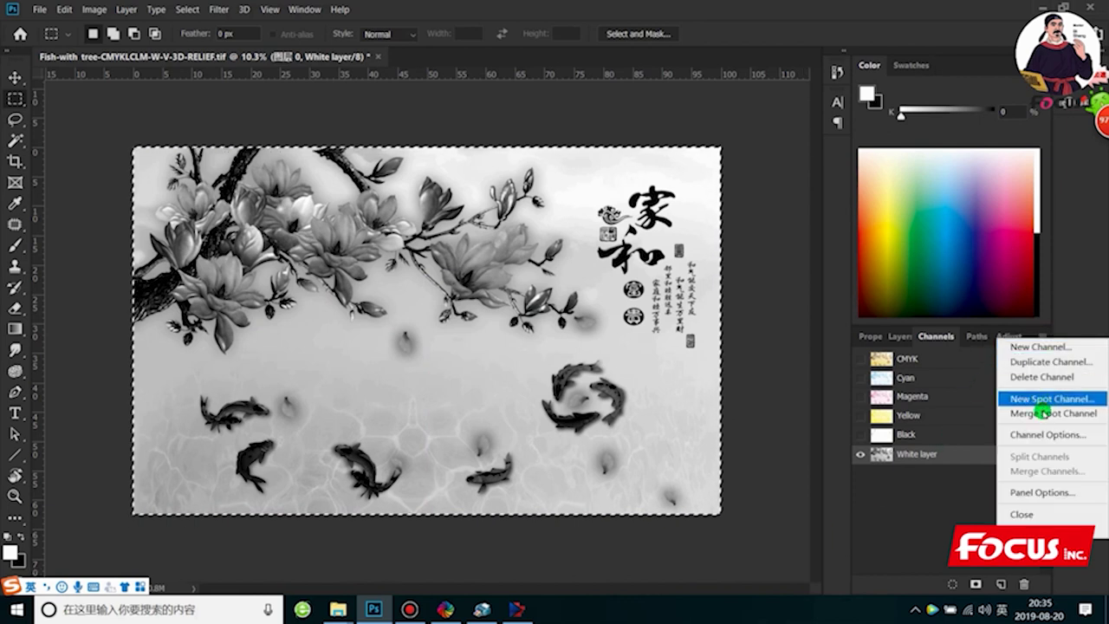
{"action": "left_click", "coordinate": [992, 398]}
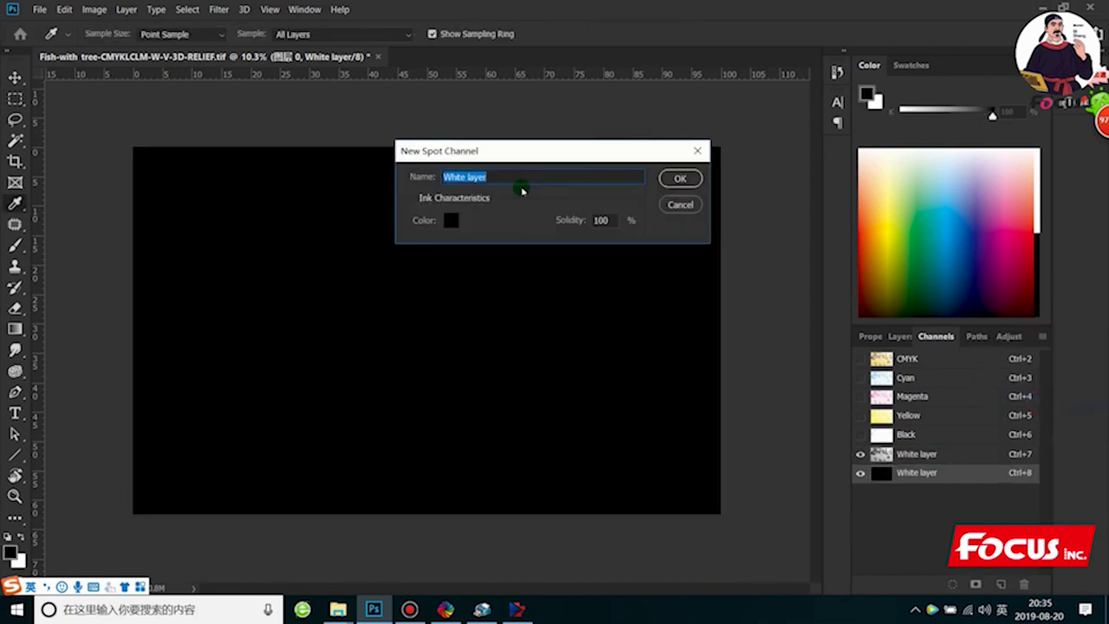
{"action": "type", "text": "varnish"}
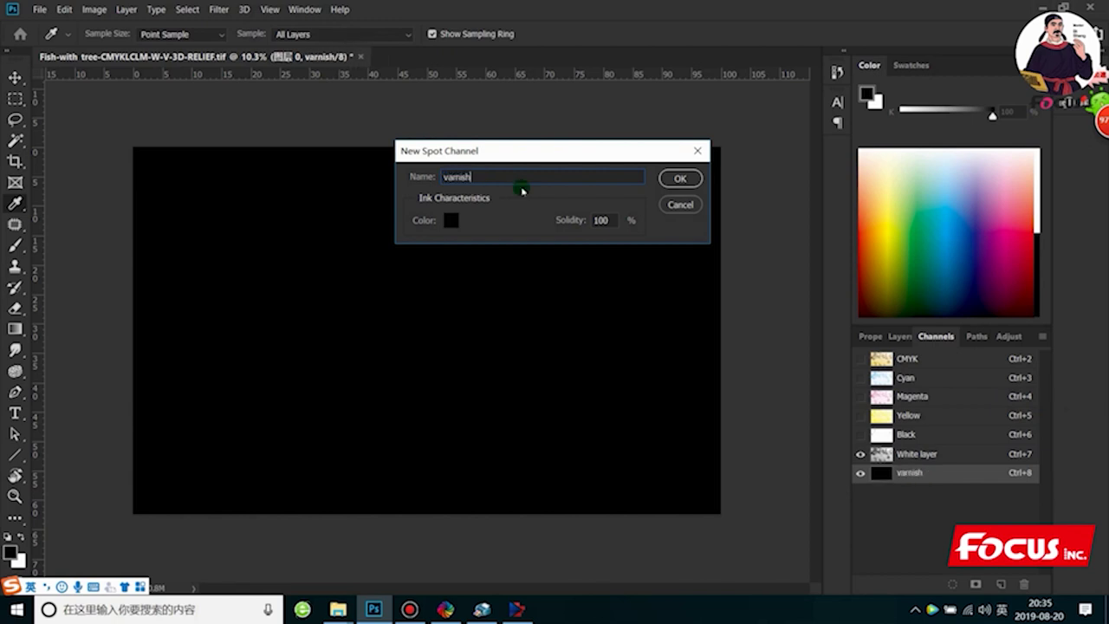
{"action": "type", "text": " layer"}
{"action": "key", "text": "Return"}
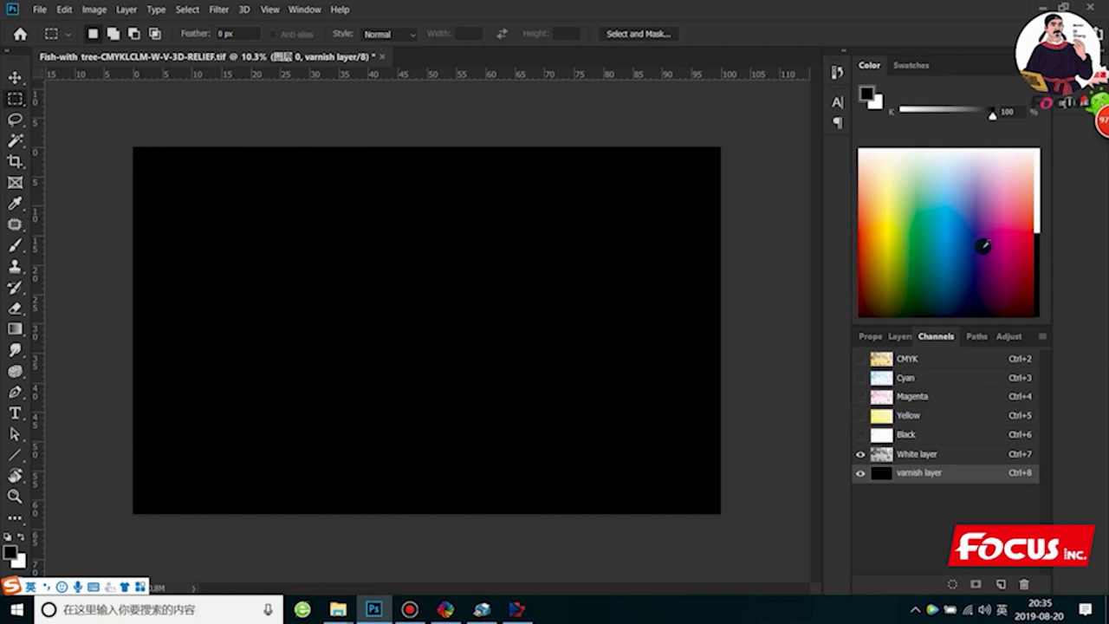
Make the CMYK channels visible together with both spot channels, keeping White layer as the selected channel
{"action": "left_click", "coordinate": [861, 476]}
{"action": "left_click", "coordinate": [861, 476]}
{"action": "left_click", "coordinate": [861, 476]}
{"action": "left_click", "coordinate": [861, 476]}
{"action": "left_click", "coordinate": [897, 456]}
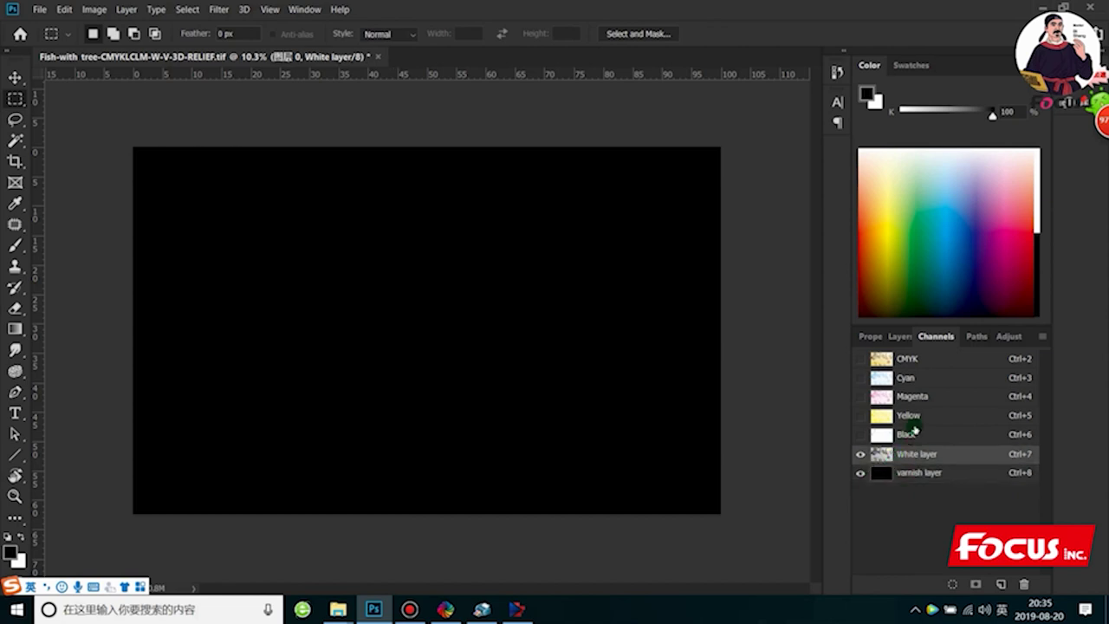
{"action": "left_click", "coordinate": [858, 358]}
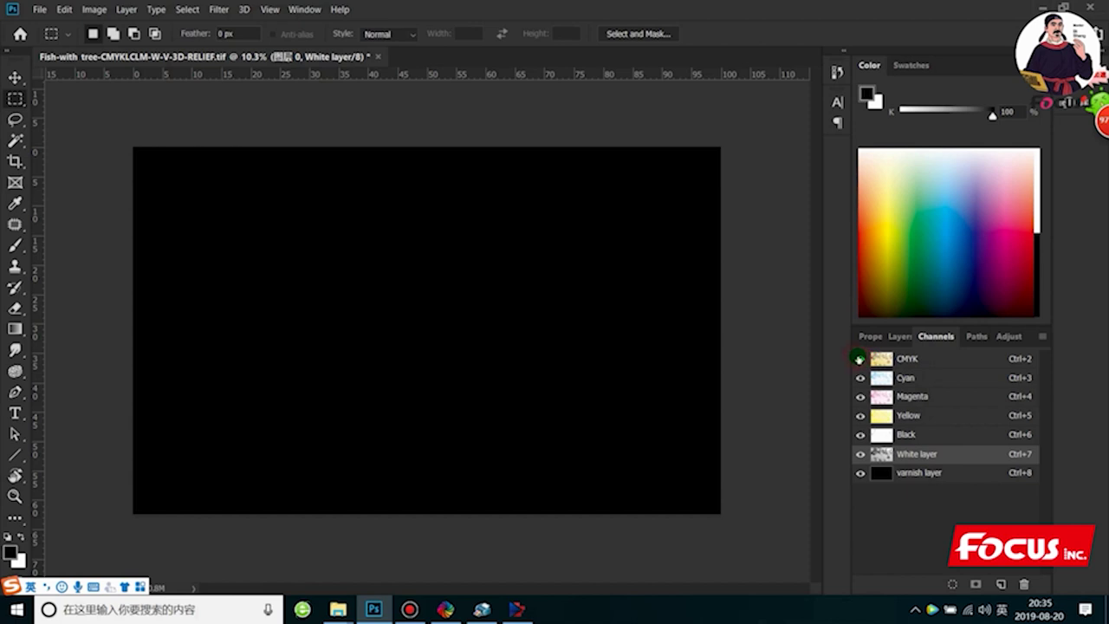
{"action": "left_click", "coordinate": [861, 473]}
Save the file as Fish-with tree-CMYKLCLM-W-V-grayscale-print in TIFF format with spot colors, layers and LZW compression
{"action": "key", "text": "ctrl+shift+s"}
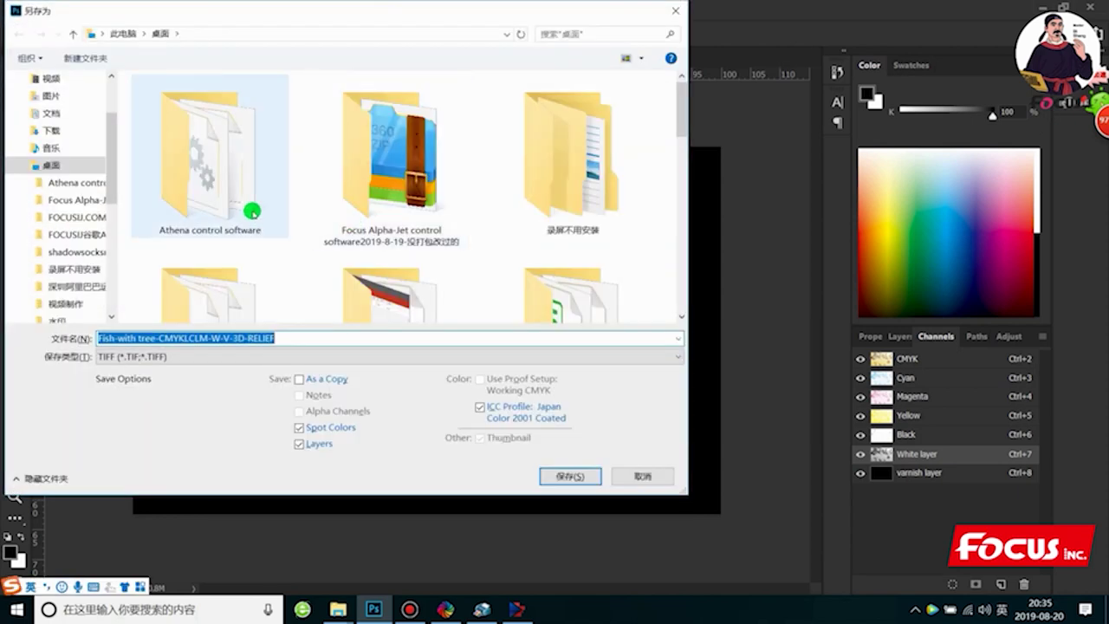
{"action": "left_click_drag", "start_coordinate": [285, 338], "coordinate": [236, 334]}
{"action": "type", "text": "grat"}
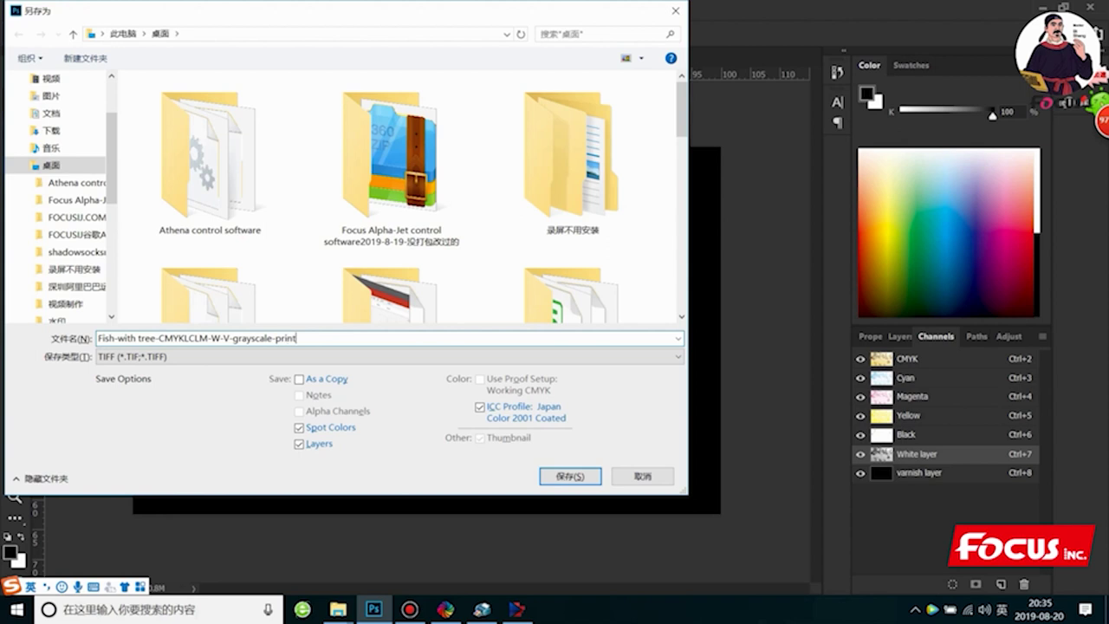
{"action": "left_click", "coordinate": [568, 475]}
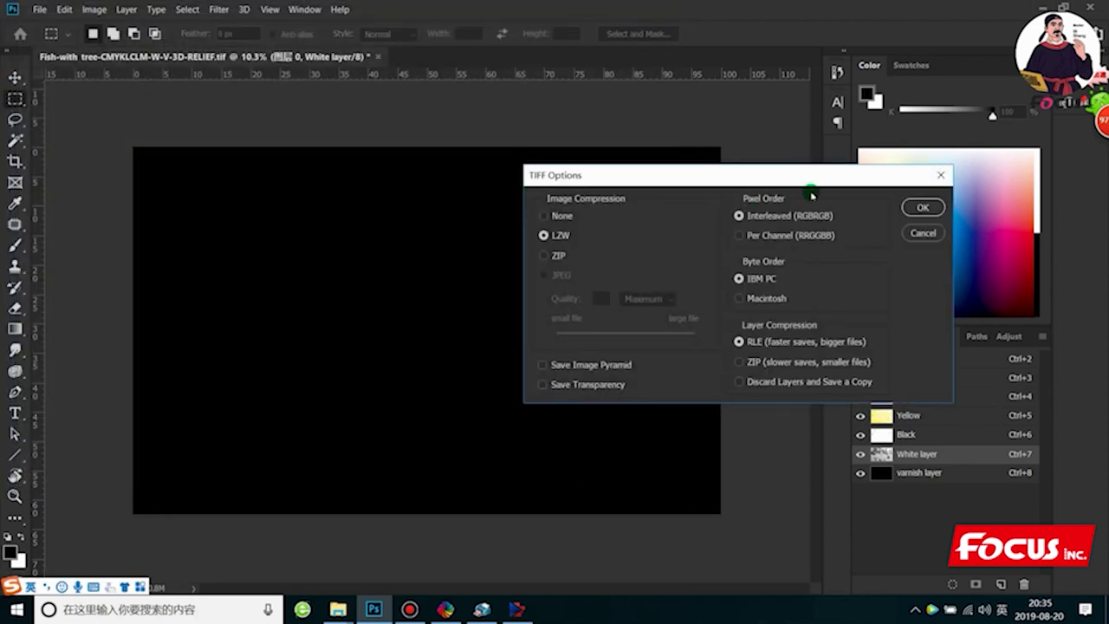
{"action": "left_click", "coordinate": [924, 209]}
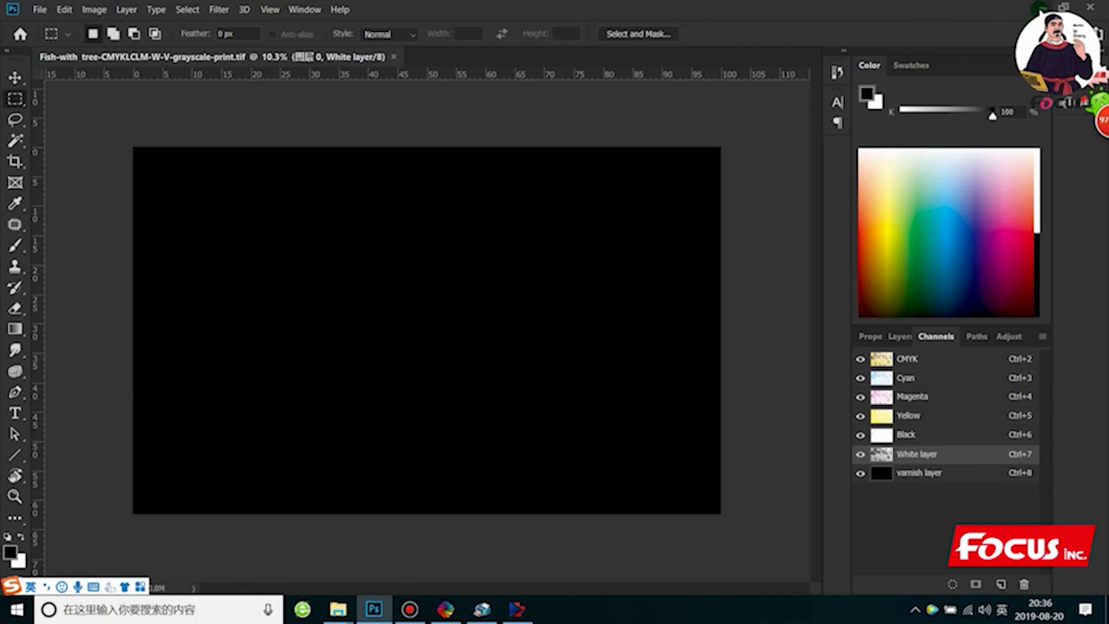
Minimize Photoshop to return to the desktop
{"action": "left_click", "coordinate": [1038, 7]}
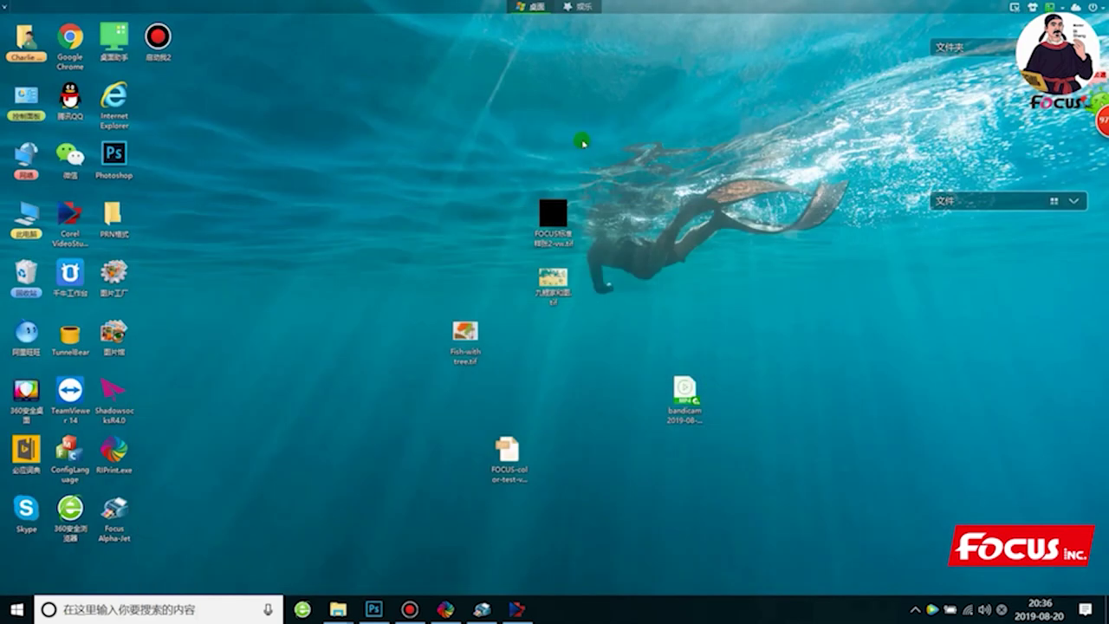
{"action": "right_click", "coordinate": [283, 267]}
{"action": "left_click", "coordinate": [292, 265]}
{"action": "right_click", "coordinate": [292, 265]}
{"action": "key", "text": "Escape"}
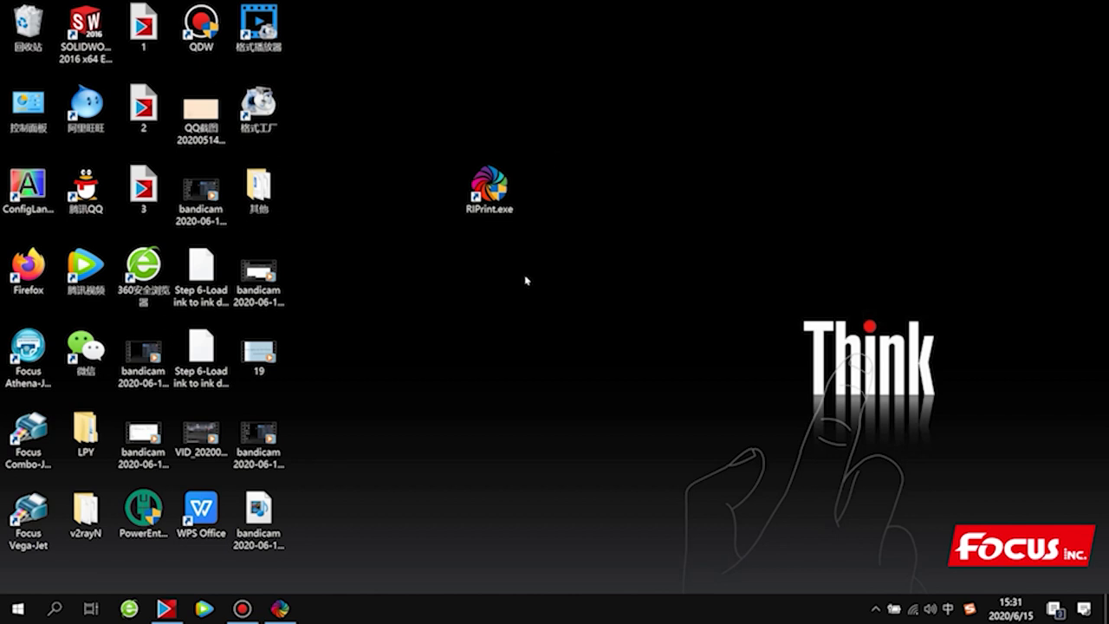
Switch to RIPrint and bring up its Job manager
{"action": "double_click", "coordinate": [490, 187]}
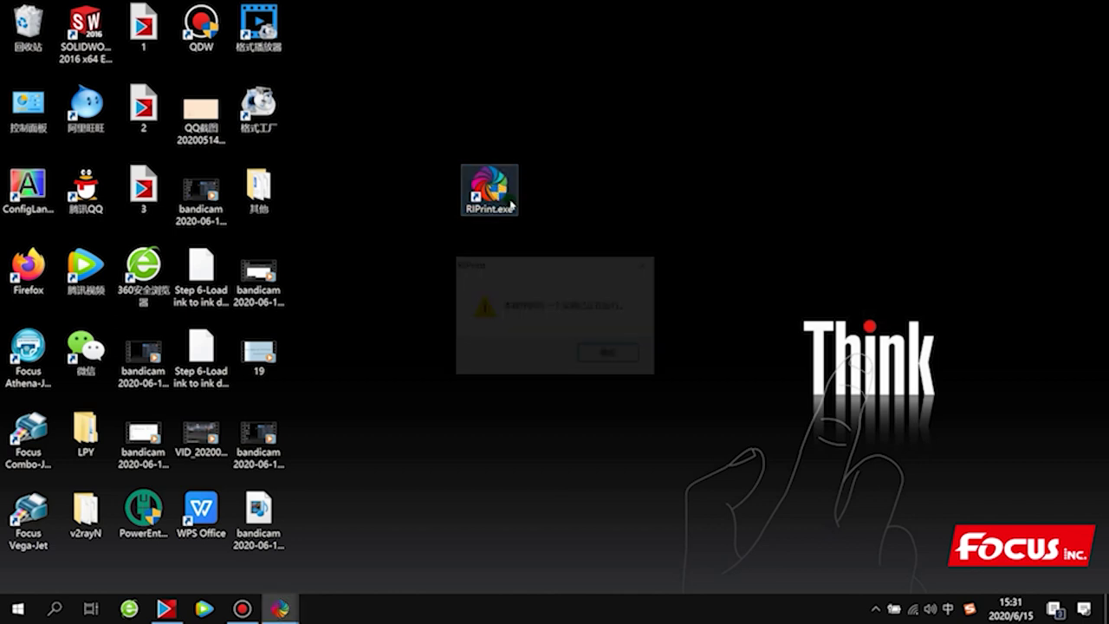
{"action": "left_click", "coordinate": [609, 354]}
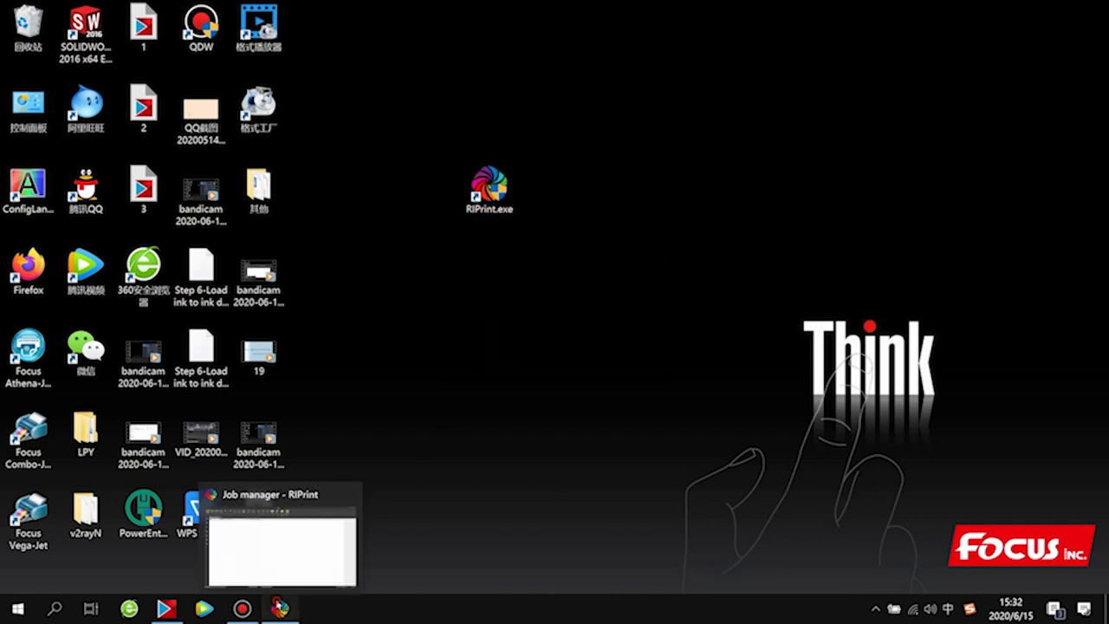
{"action": "left_click", "coordinate": [279, 609]}
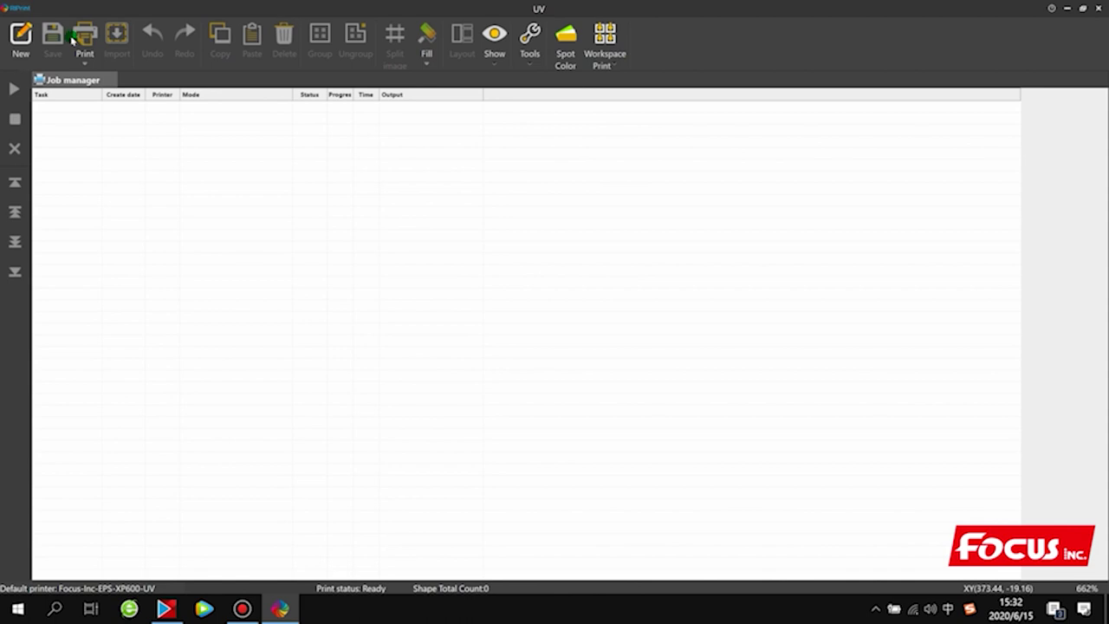
Check the default printer entry, EPS-XP600-UV, in the printer settings and close them
{"action": "left_click", "coordinate": [15, 8]}
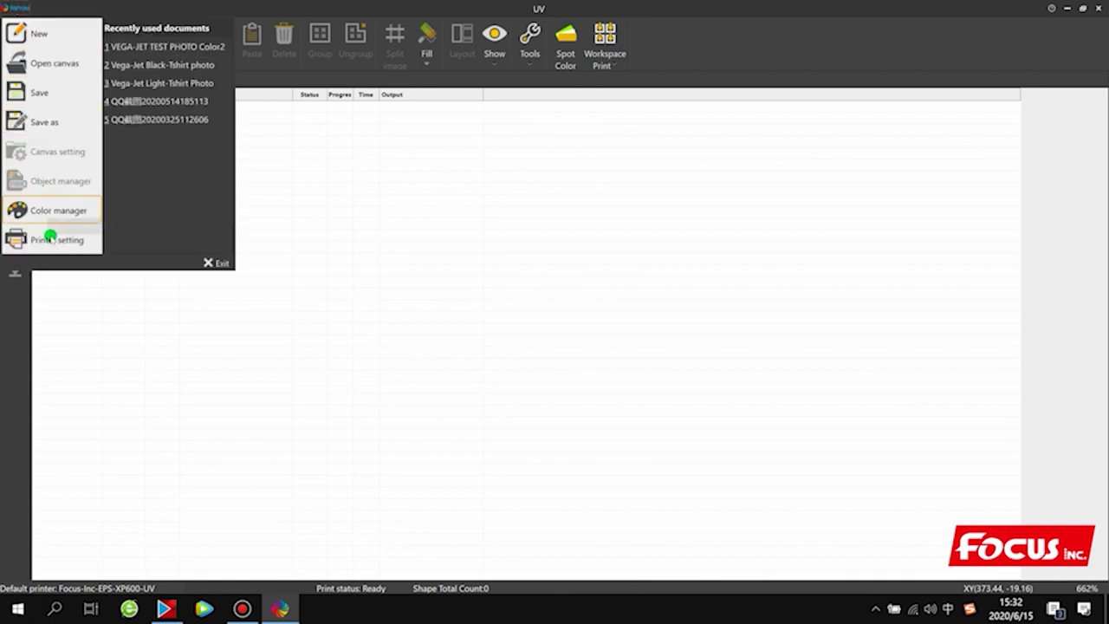
{"action": "left_click", "coordinate": [54, 239]}
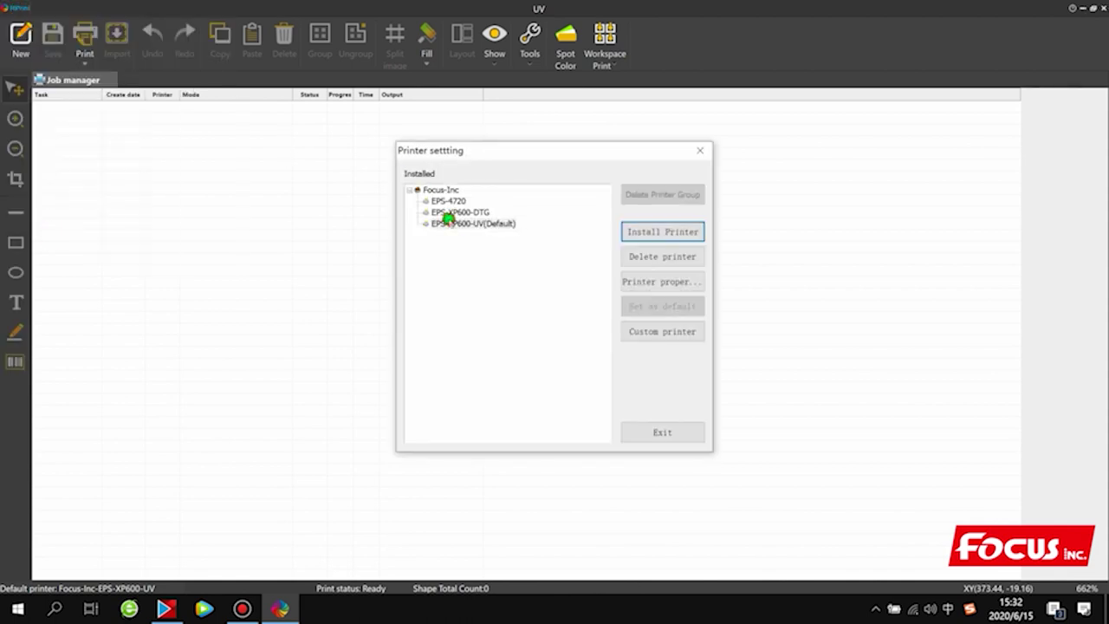
{"action": "left_click", "coordinate": [432, 225]}
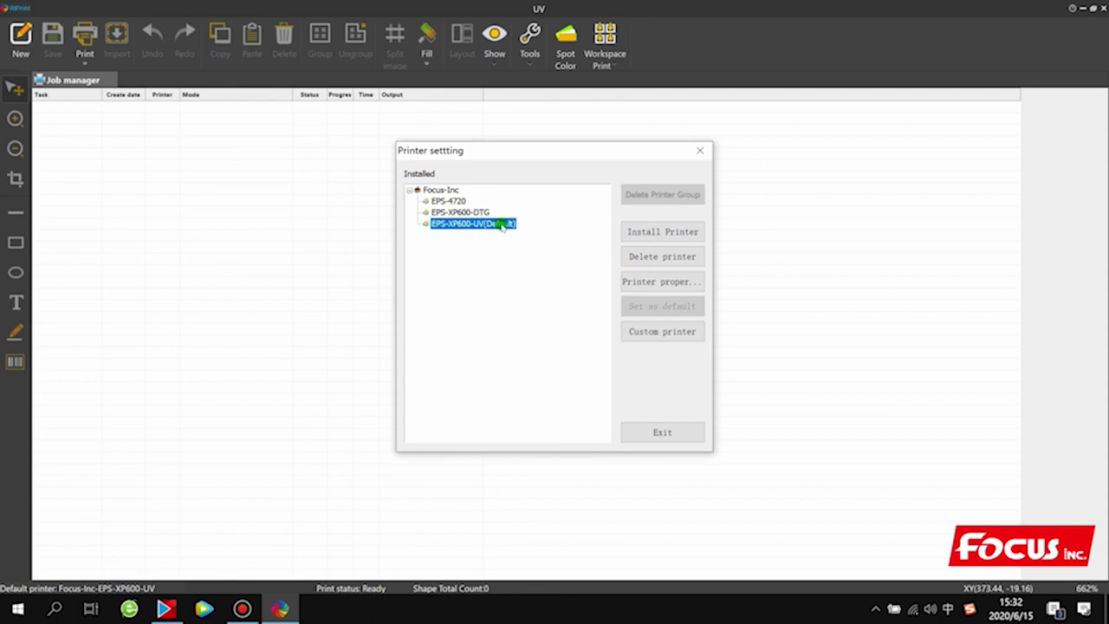
{"action": "left_click", "coordinate": [663, 433]}
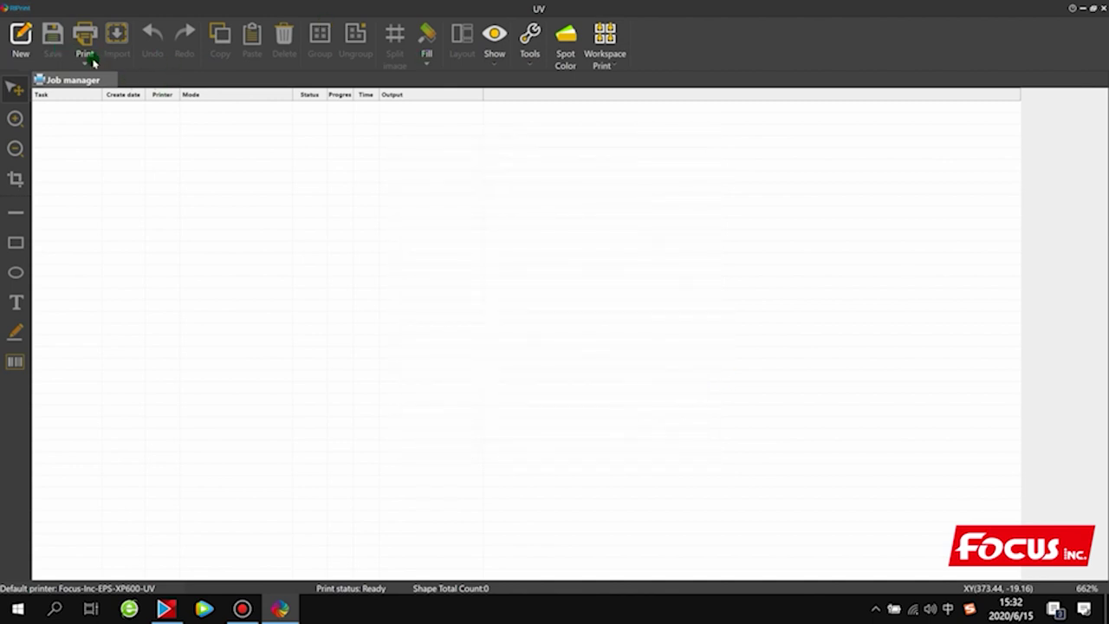
Create a new canvas and import the COMBO-JET TEST PHOTO C-W-V image at its original size
{"action": "left_click", "coordinate": [22, 35]}
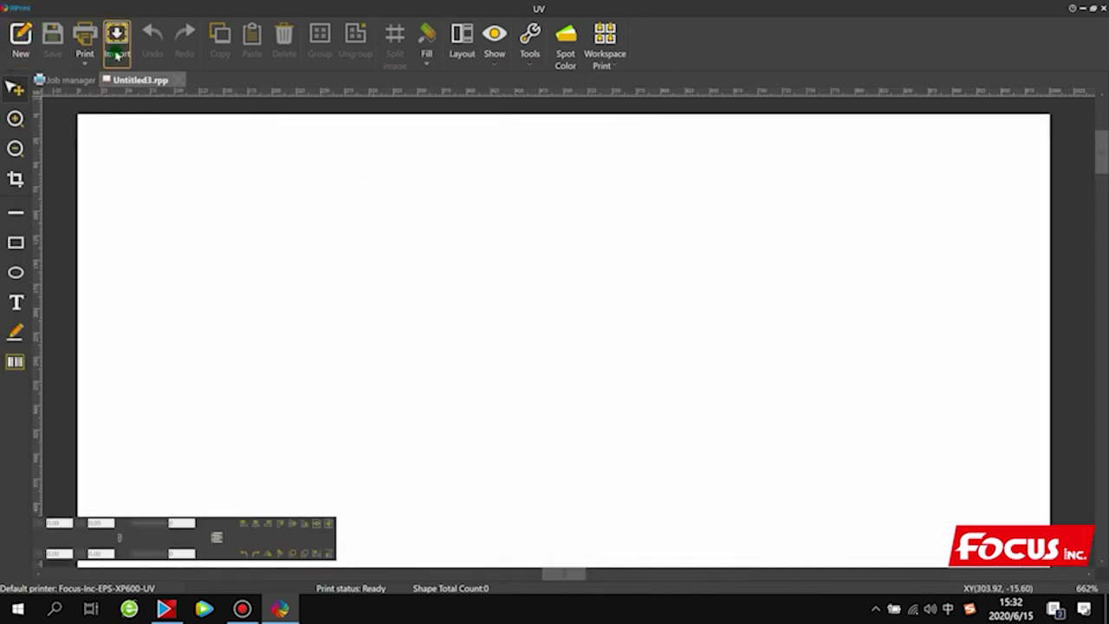
{"action": "left_click", "coordinate": [116, 45]}
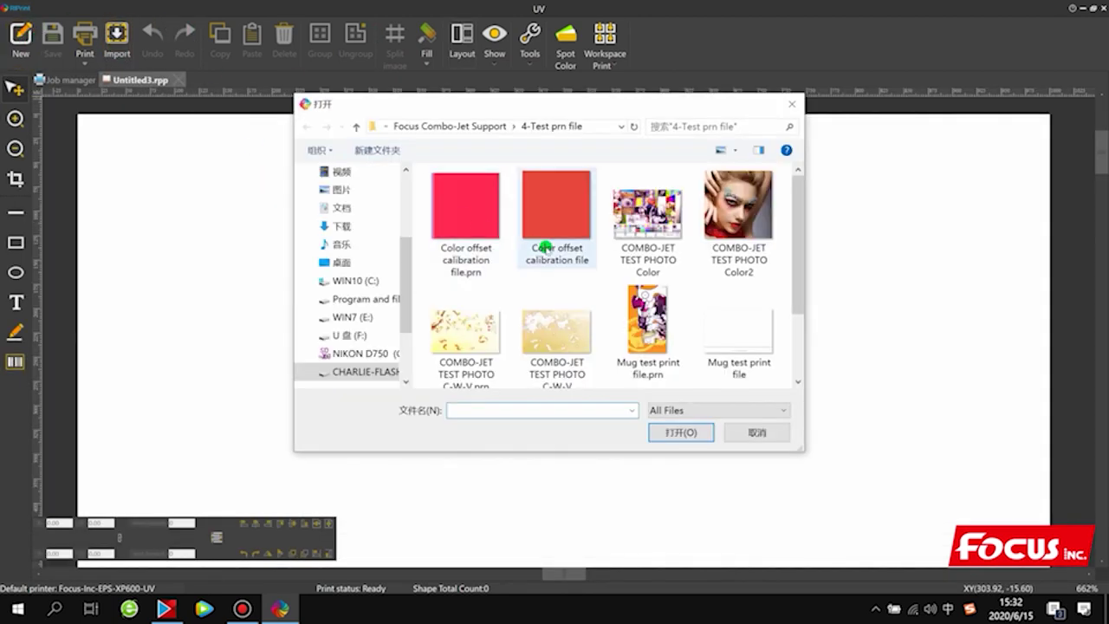
{"action": "left_click", "coordinate": [531, 340]}
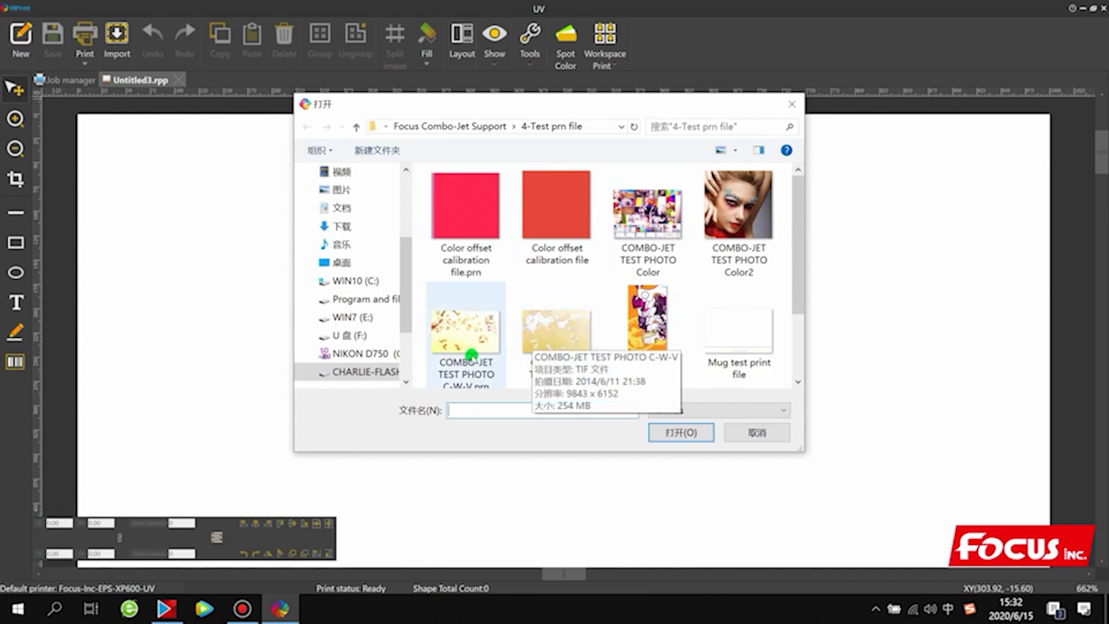
{"action": "left_click", "coordinate": [564, 336]}
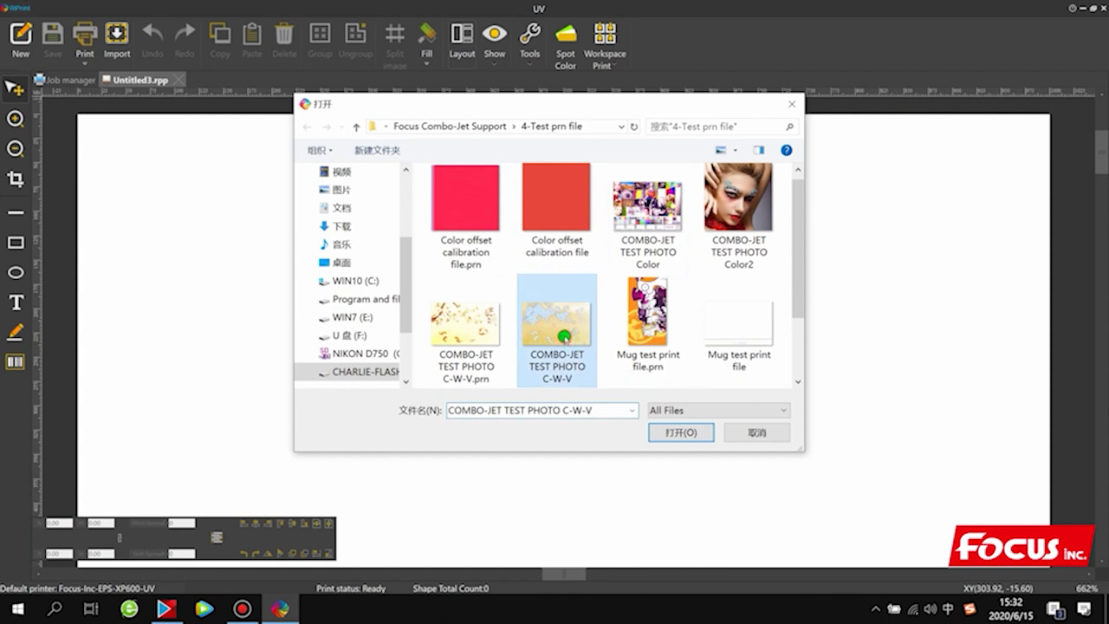
{"action": "scroll", "coordinate": [564, 335], "scroll_direction": "down", "scroll_amount": 2}
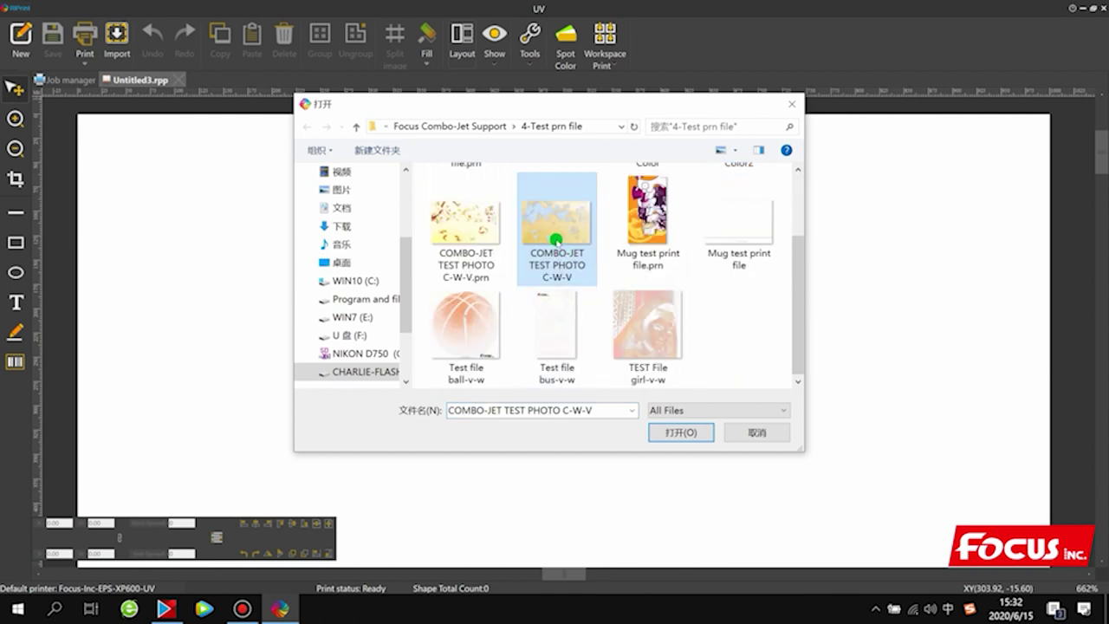
{"action": "left_click", "coordinate": [665, 428]}
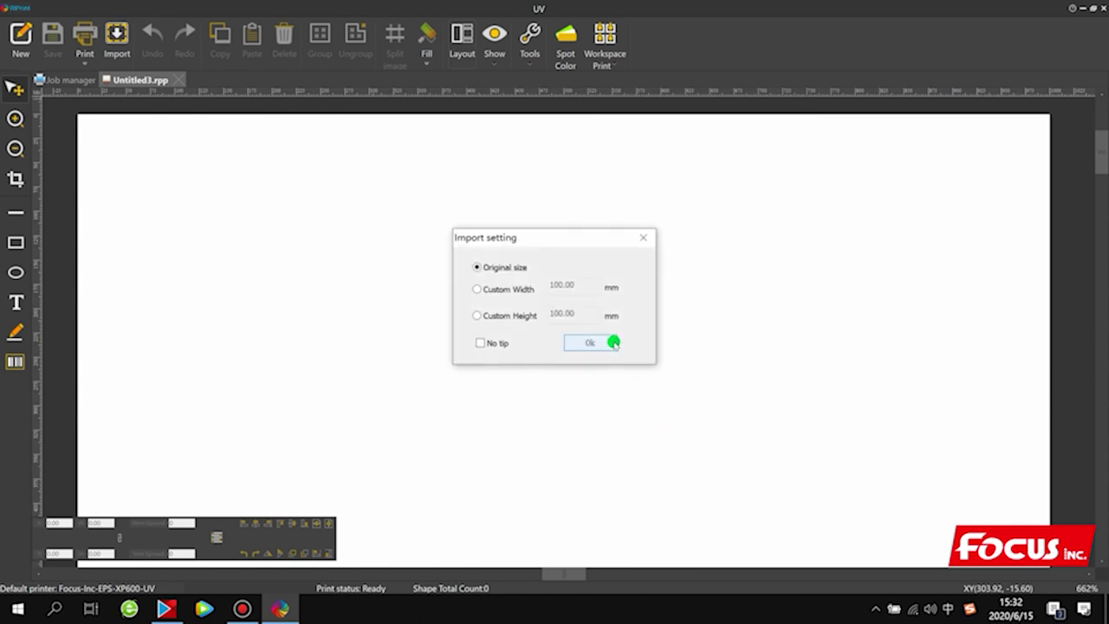
{"action": "left_click", "coordinate": [594, 342]}
Set the imported image's output width to 300 mm with the aspect ratio constrained
{"action": "right_click", "coordinate": [485, 294]}
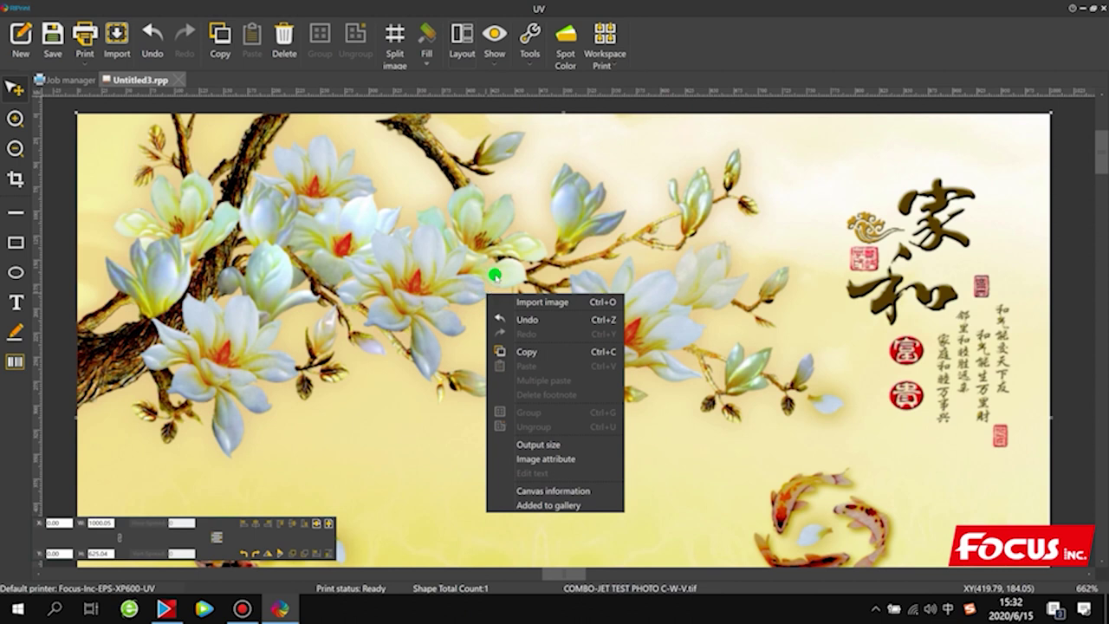
{"action": "right_click", "coordinate": [492, 228]}
{"action": "left_click", "coordinate": [549, 378]}
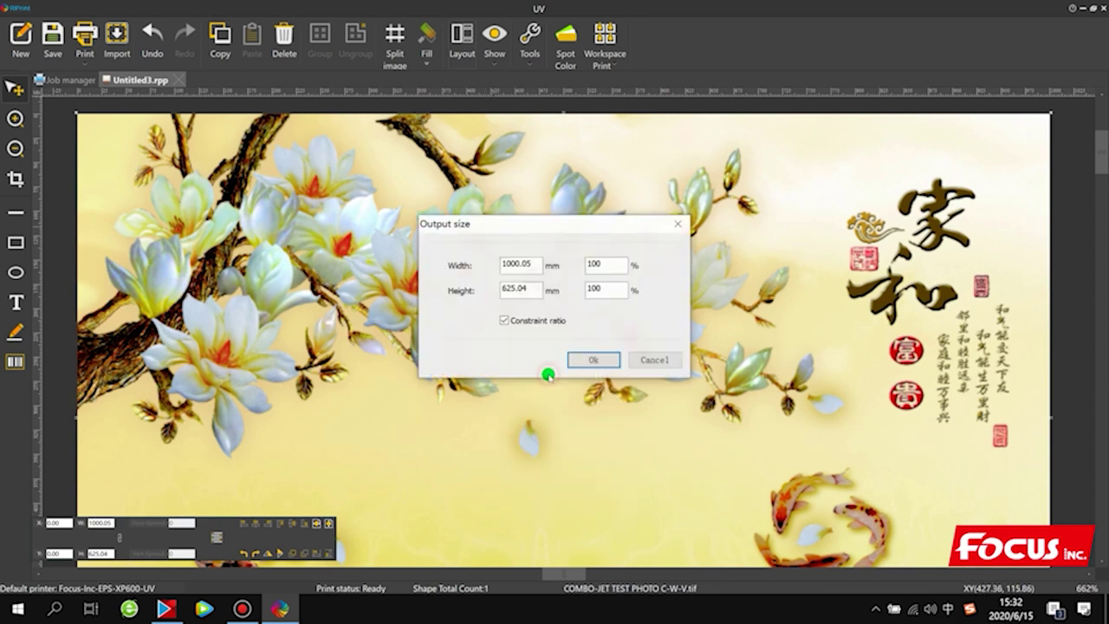
{"action": "double_click", "coordinate": [530, 263]}
{"action": "type", "text": "300"}
{"action": "key", "text": "Return"}
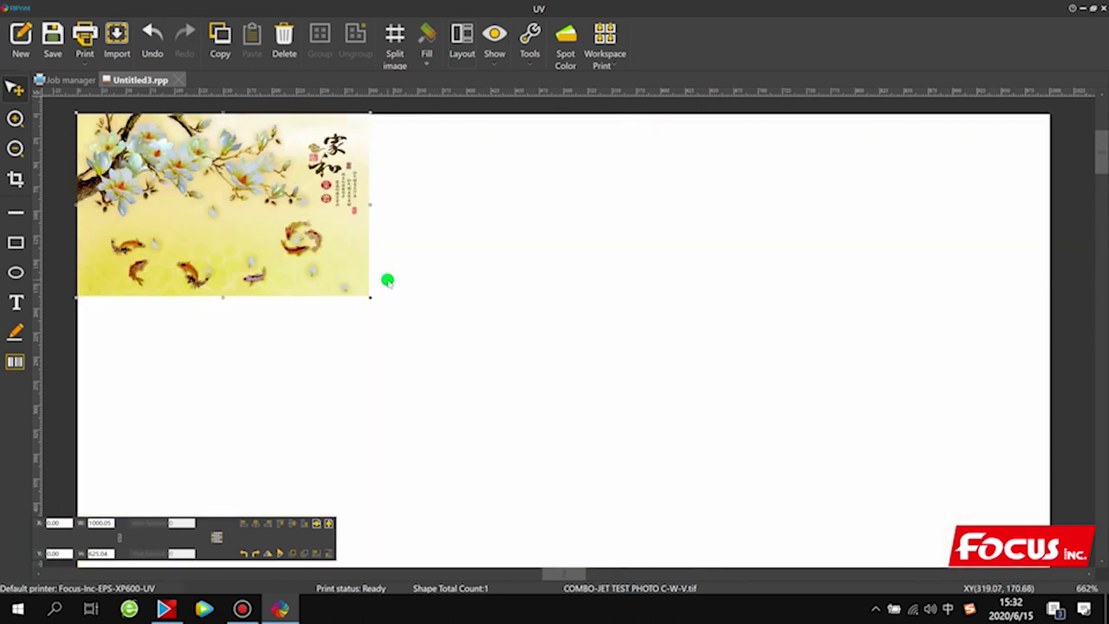
Reposition the image fully inside the canvas, at about X 150.62 and Y 70.41
{"action": "left_click_drag", "start_coordinate": [299, 205], "coordinate": [381, 249]}
{"action": "right_click", "coordinate": [381, 249]}
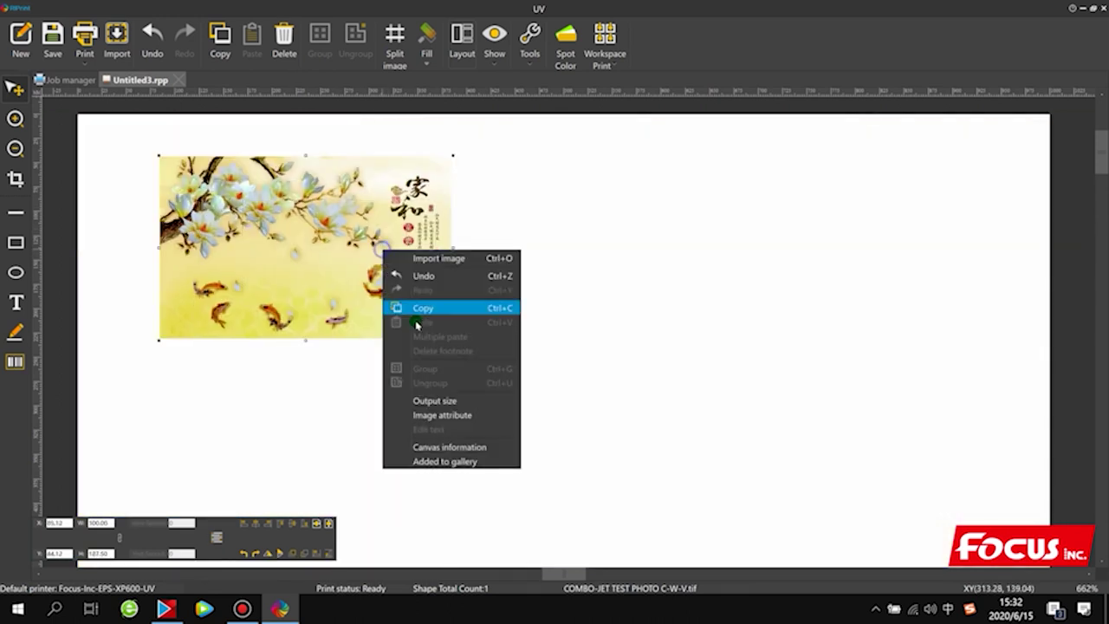
{"action": "left_click", "coordinate": [414, 398]}
{"action": "left_click", "coordinate": [589, 362]}
{"action": "left_click_drag", "start_coordinate": [300, 262], "coordinate": [205, 217]}
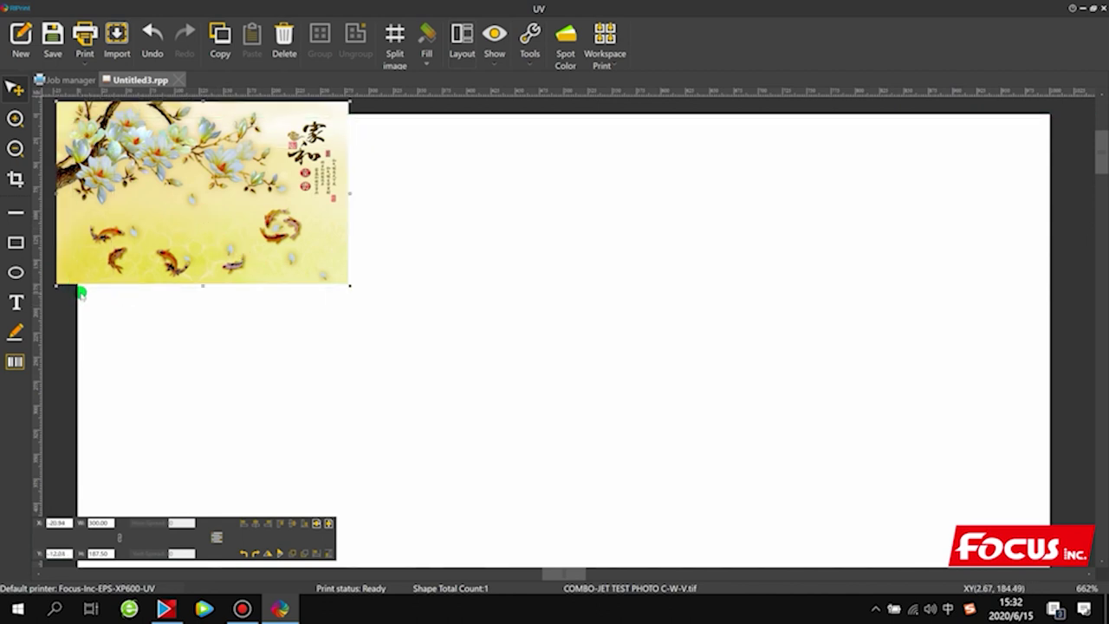
{"action": "left_click_drag", "start_coordinate": [138, 213], "coordinate": [315, 263]}
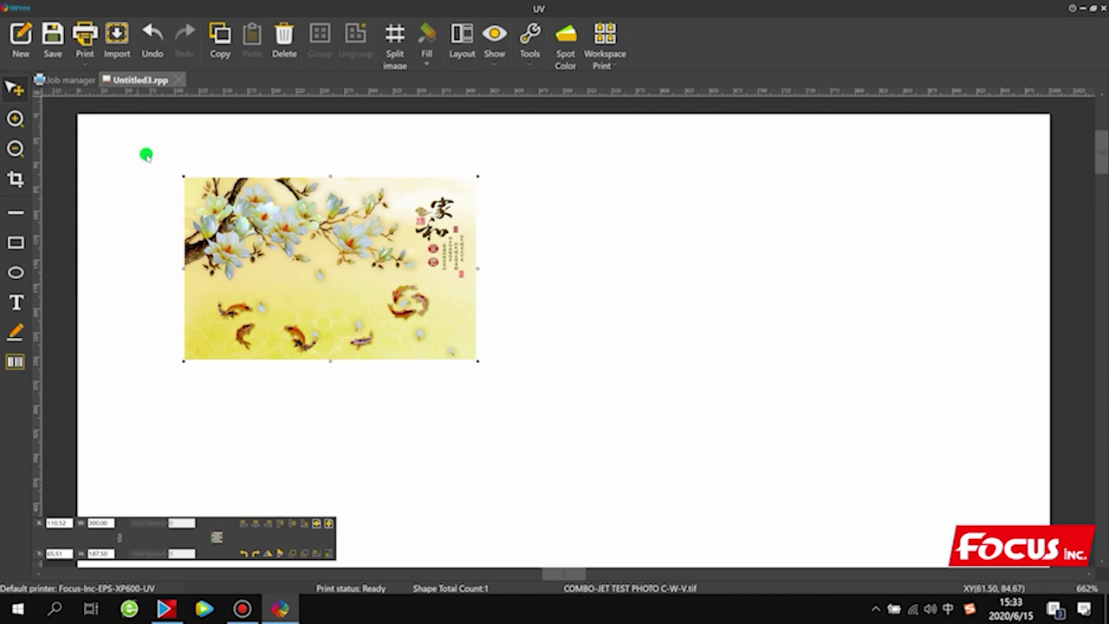
{"action": "left_click_drag", "start_coordinate": [289, 258], "coordinate": [413, 257]}
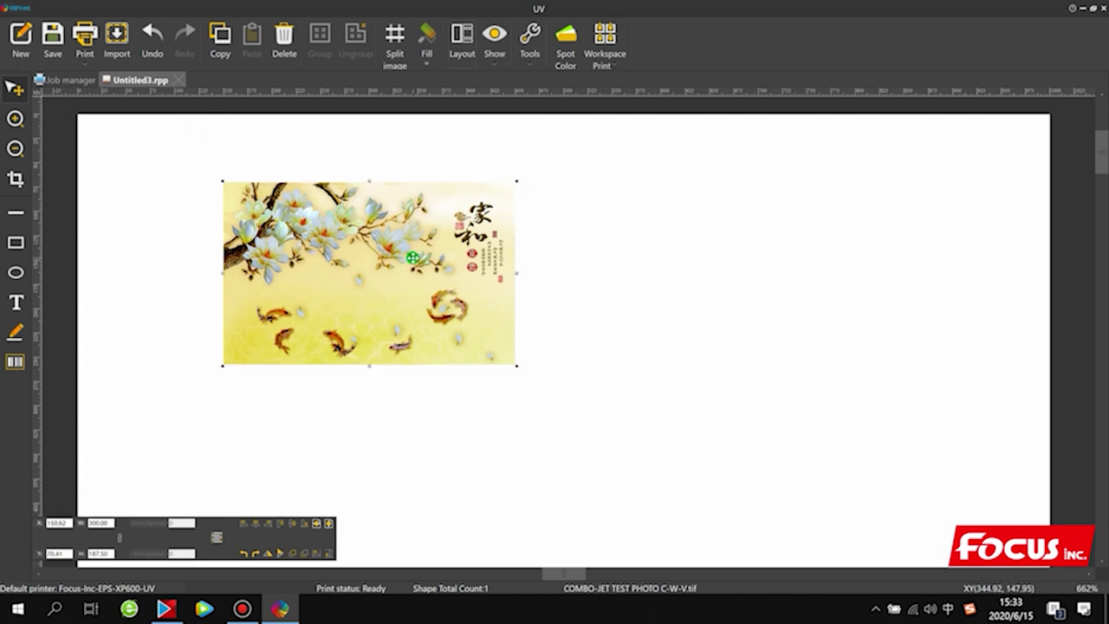
In the spot color settings, set the first spot color to data source Spot, input channel 1, with density increase 100
{"action": "left_click", "coordinate": [564, 39]}
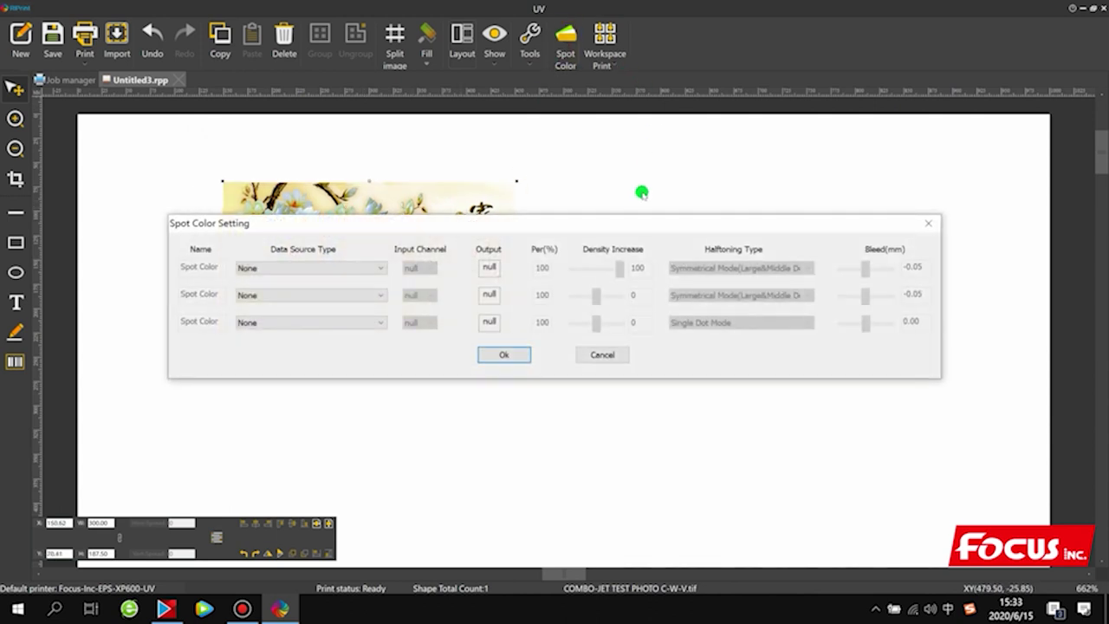
{"action": "left_click", "coordinate": [274, 268]}
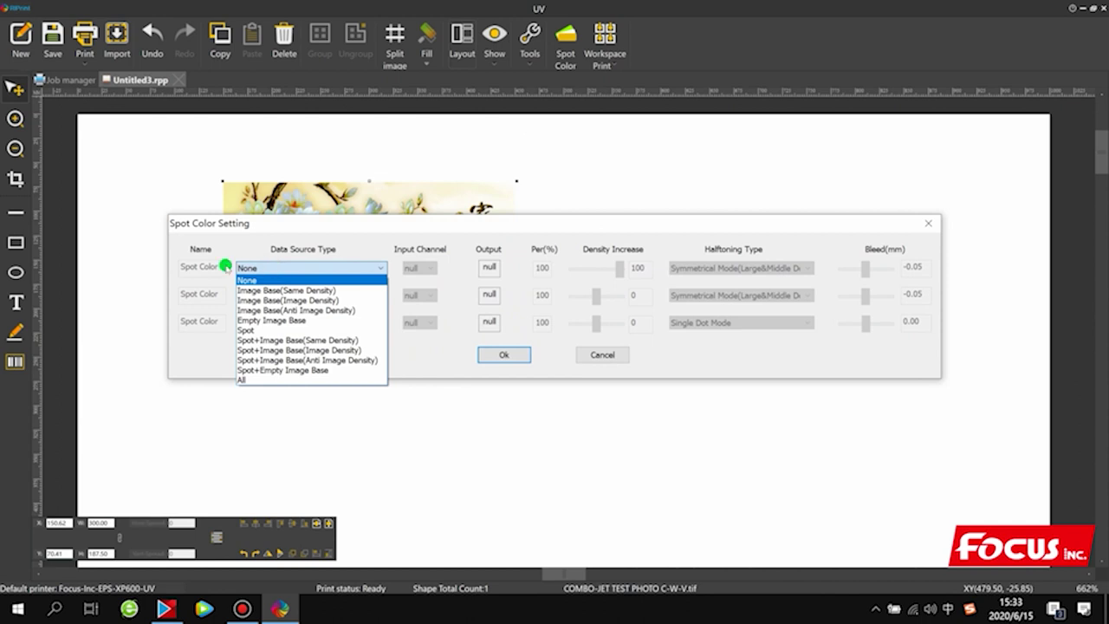
{"action": "left_click", "coordinate": [259, 327]}
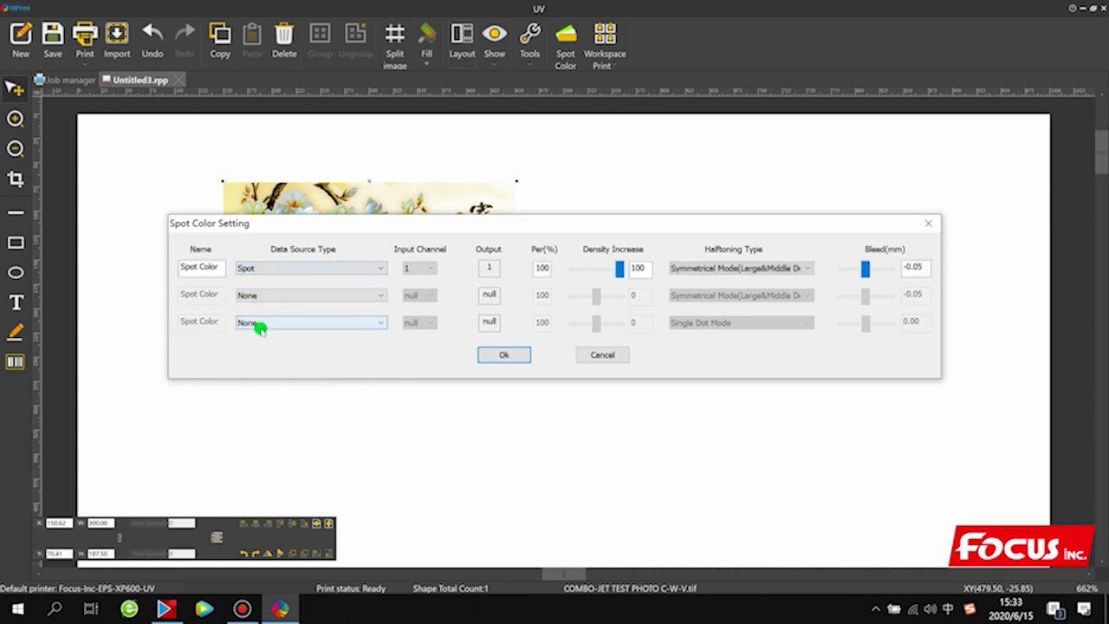
{"action": "left_click", "coordinate": [427, 271]}
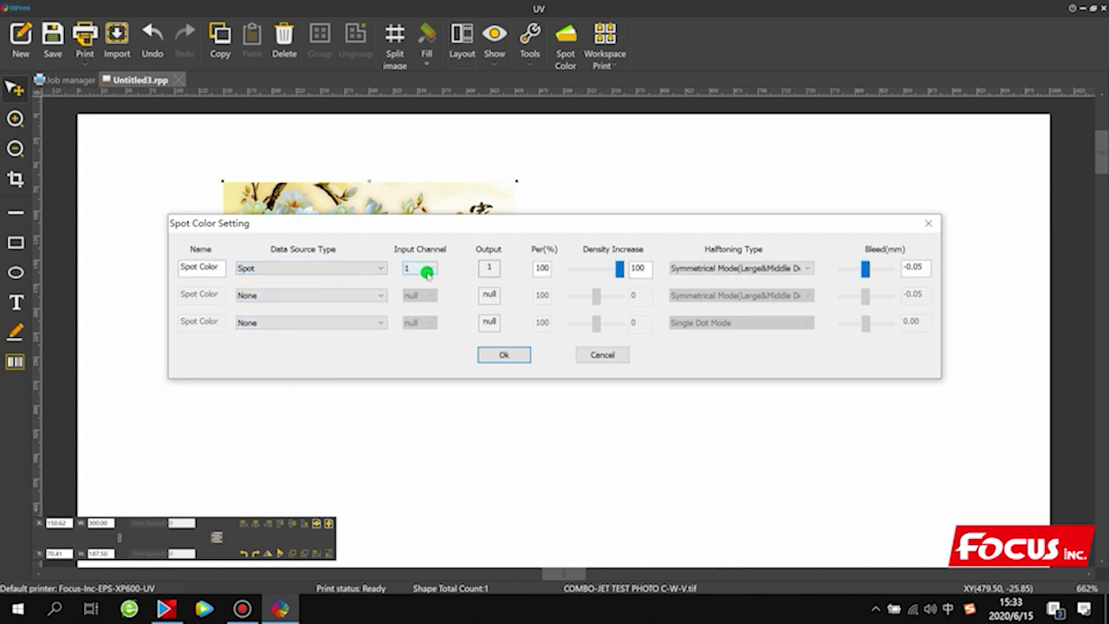
{"action": "left_click", "coordinate": [620, 269]}
{"action": "left_click_drag", "start_coordinate": [615, 270], "coordinate": [596, 270]}
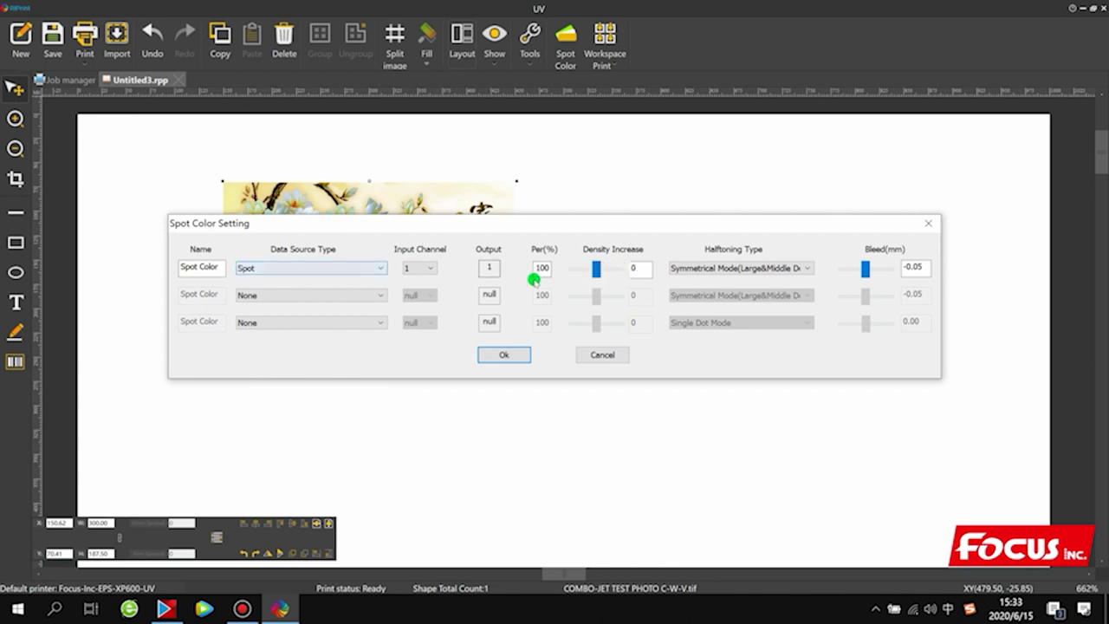
{"action": "left_click_drag", "start_coordinate": [598, 270], "coordinate": [628, 272]}
Try Image Base(Same Density) with density increase 100 for the first spot color, and return its data source to Spot
{"action": "left_click", "coordinate": [270, 270]}
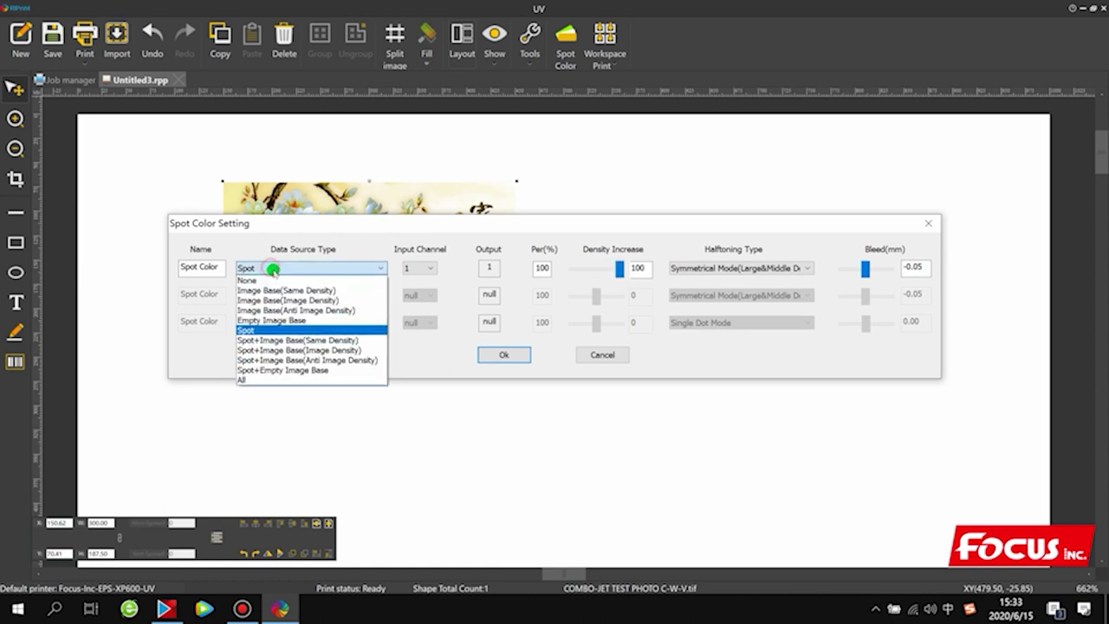
{"action": "left_click", "coordinate": [276, 291]}
{"action": "left_click", "coordinate": [318, 267]}
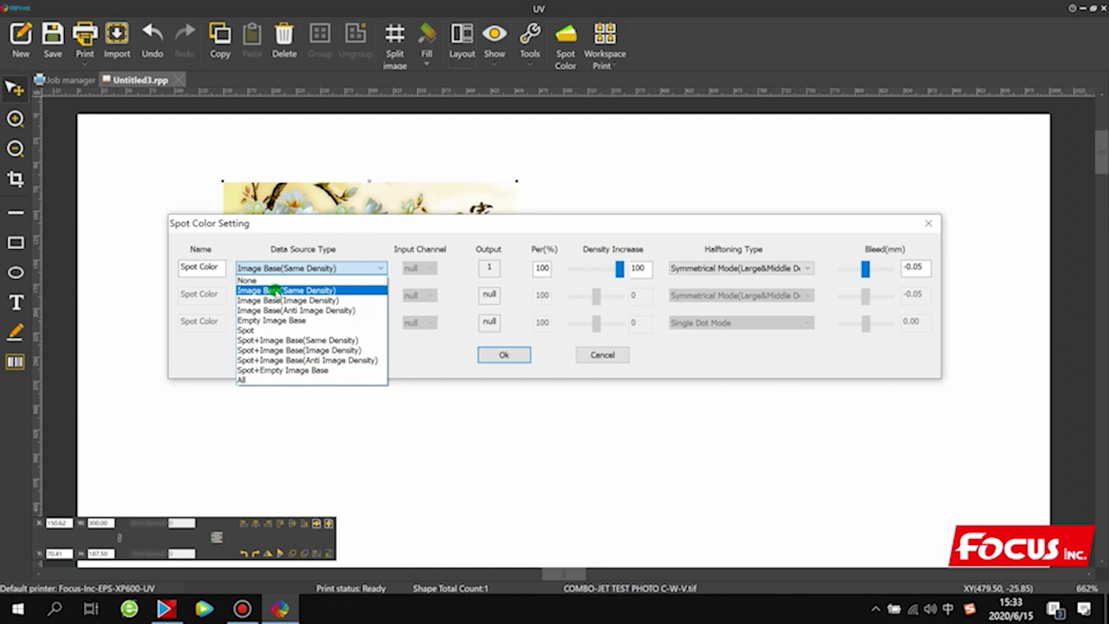
{"action": "left_click", "coordinate": [616, 270]}
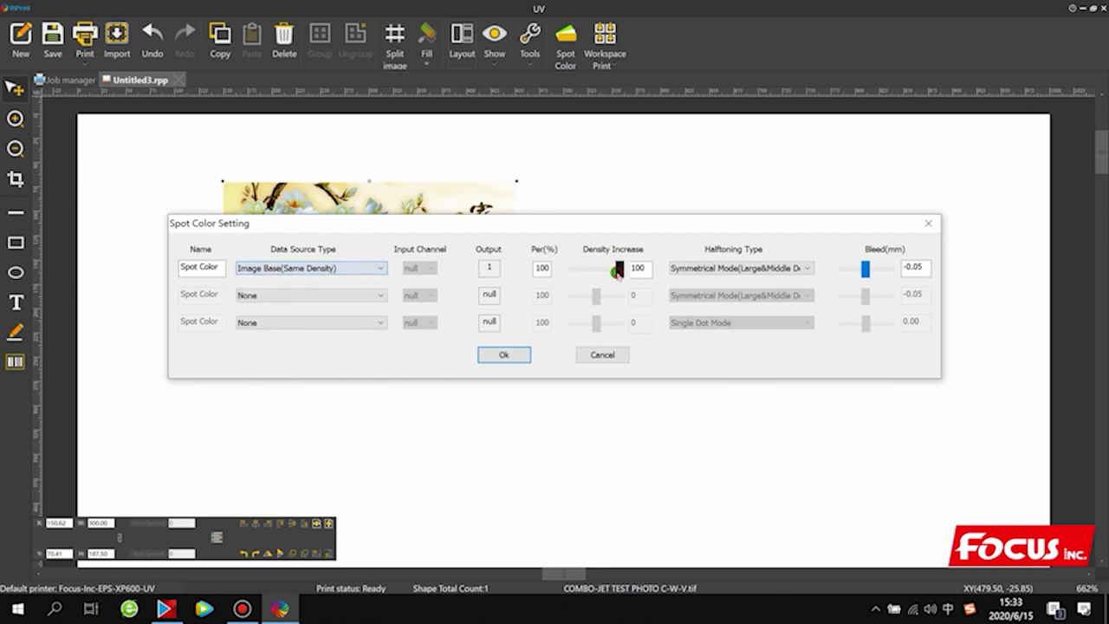
{"action": "left_click_drag", "start_coordinate": [605, 273], "coordinate": [620, 271]}
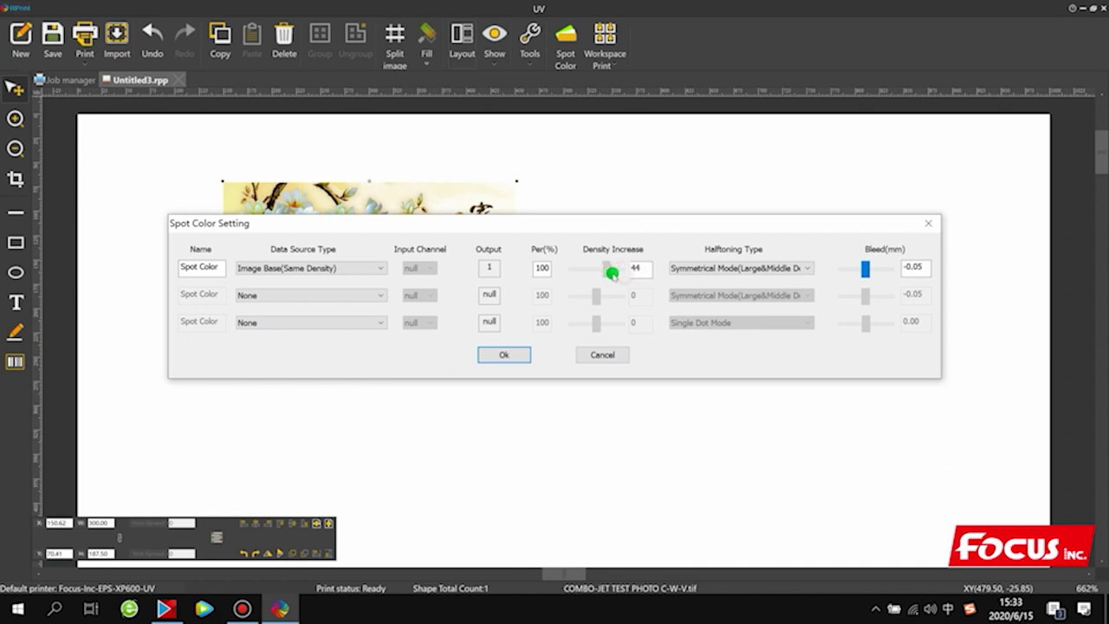
{"action": "left_click", "coordinate": [321, 268]}
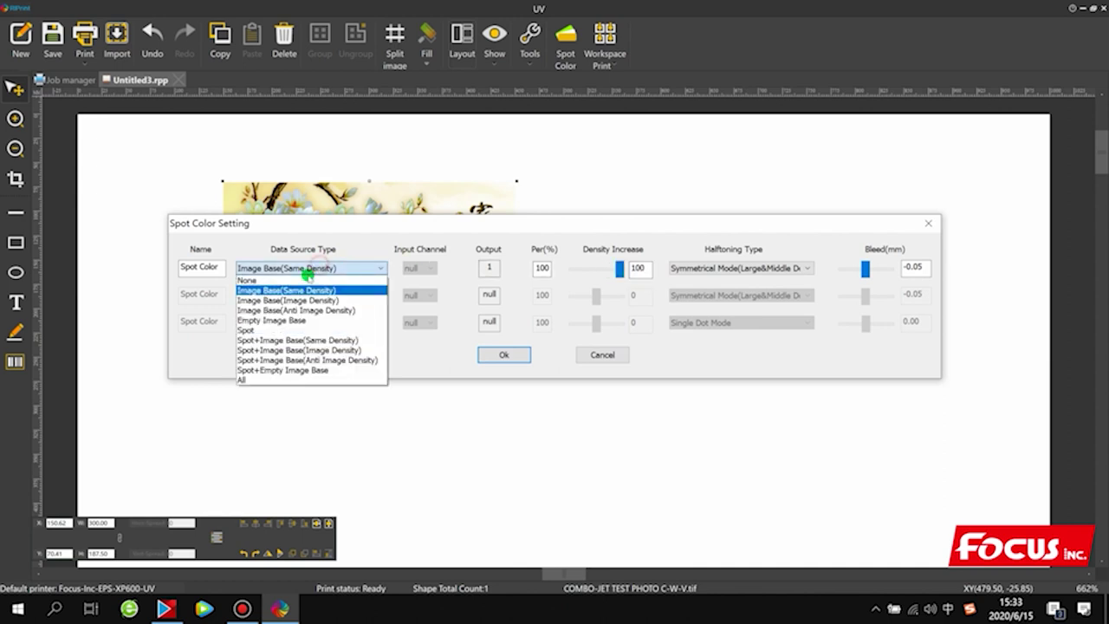
{"action": "left_click", "coordinate": [283, 331]}
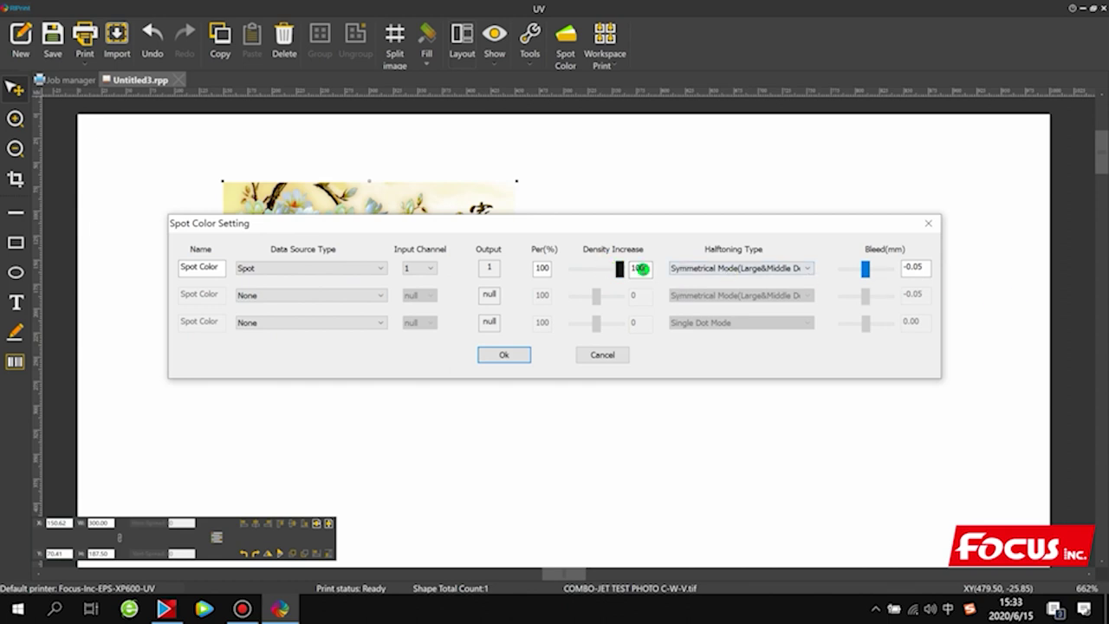
Set the first spot color's halftoning type to Symmetrical Mode
{"action": "left_click", "coordinate": [732, 268]}
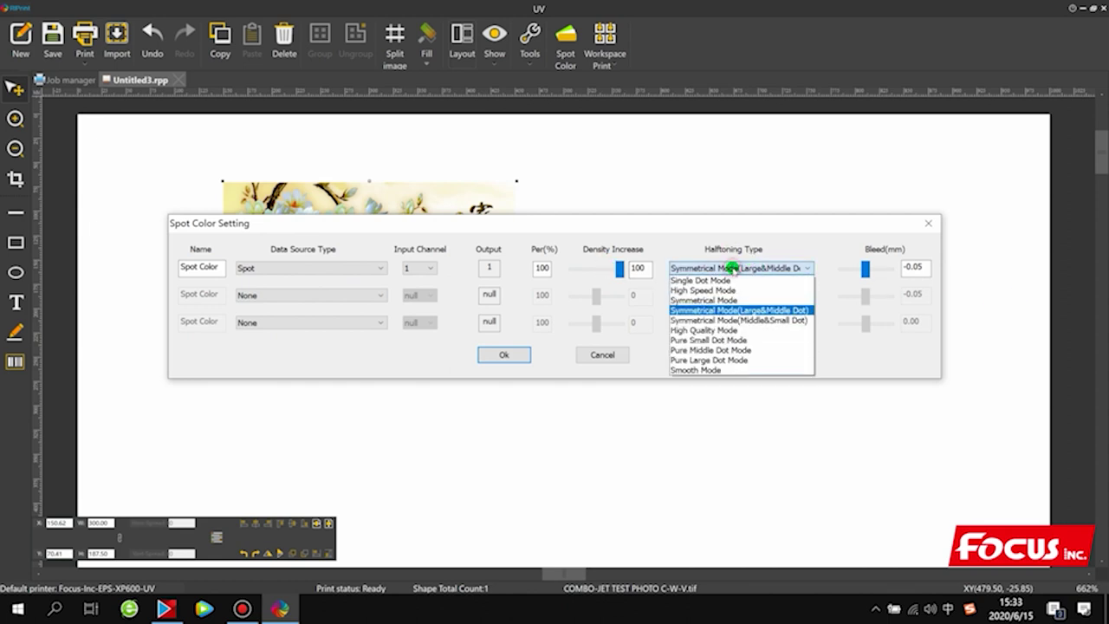
{"action": "left_click", "coordinate": [719, 309]}
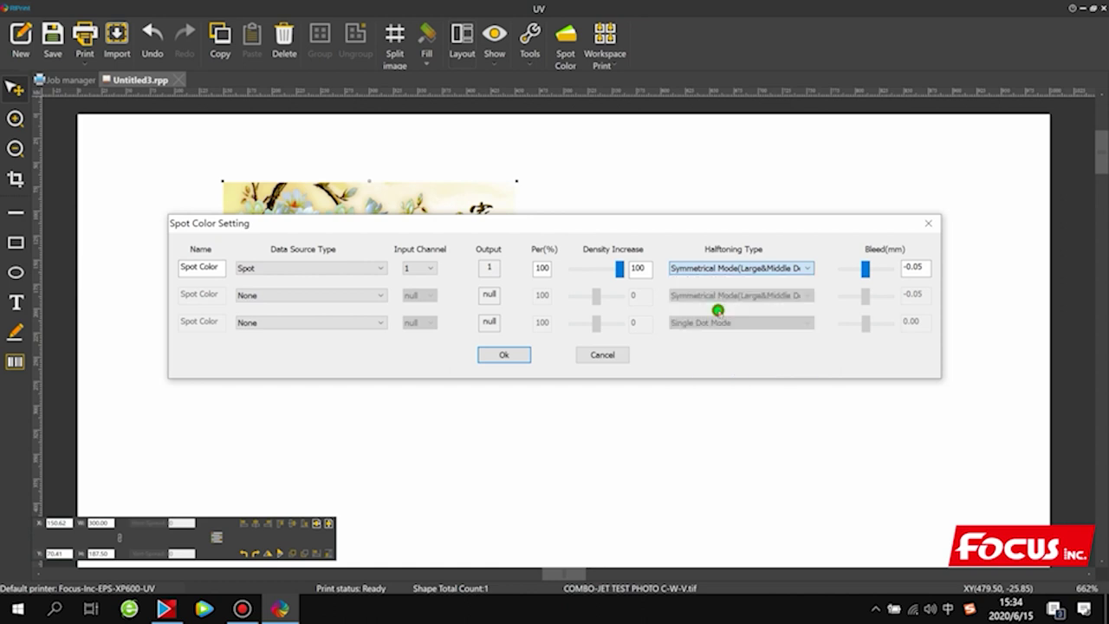
{"action": "left_click", "coordinate": [729, 267]}
{"action": "left_click", "coordinate": [737, 309]}
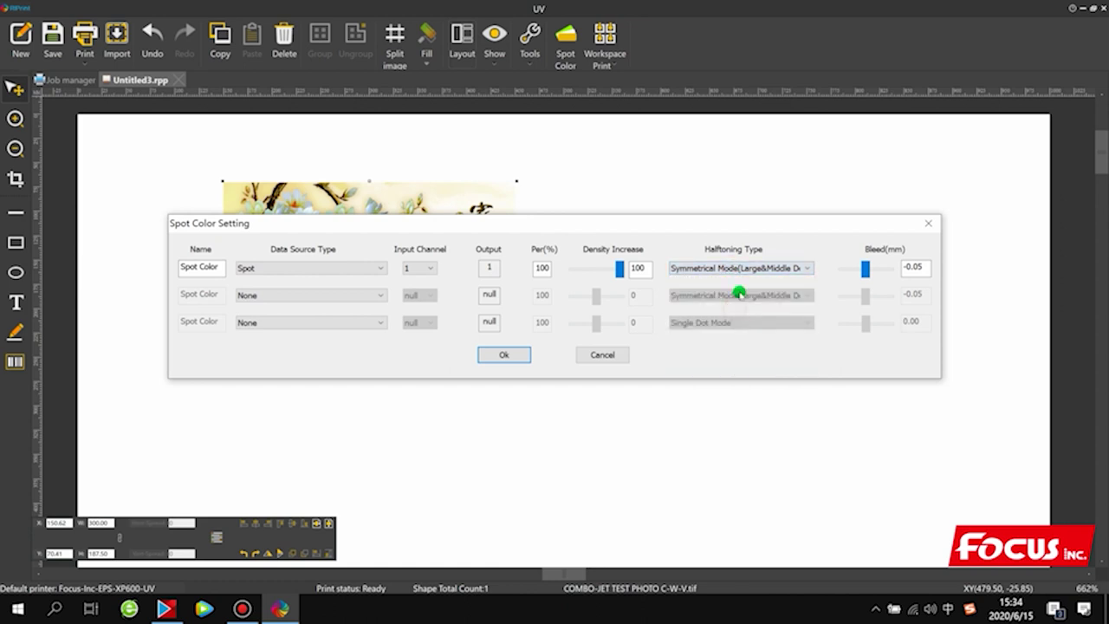
{"action": "left_click", "coordinate": [742, 267]}
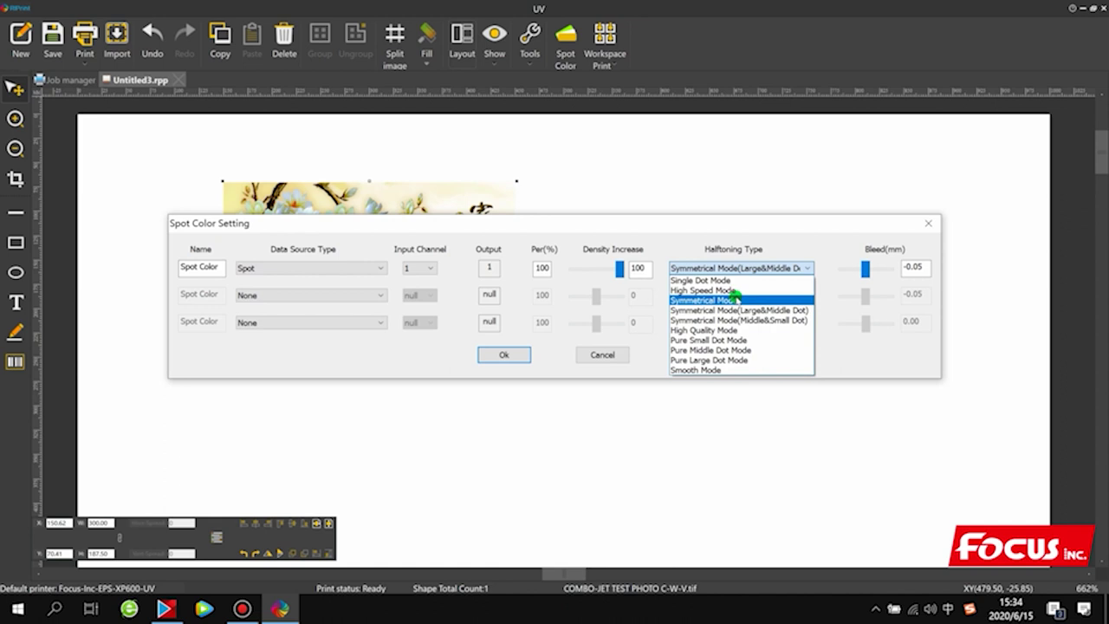
{"action": "left_click", "coordinate": [736, 310]}
{"action": "left_click", "coordinate": [736, 267]}
{"action": "left_click", "coordinate": [726, 299]}
{"action": "left_click", "coordinate": [736, 268]}
{"action": "left_click", "coordinate": [738, 301]}
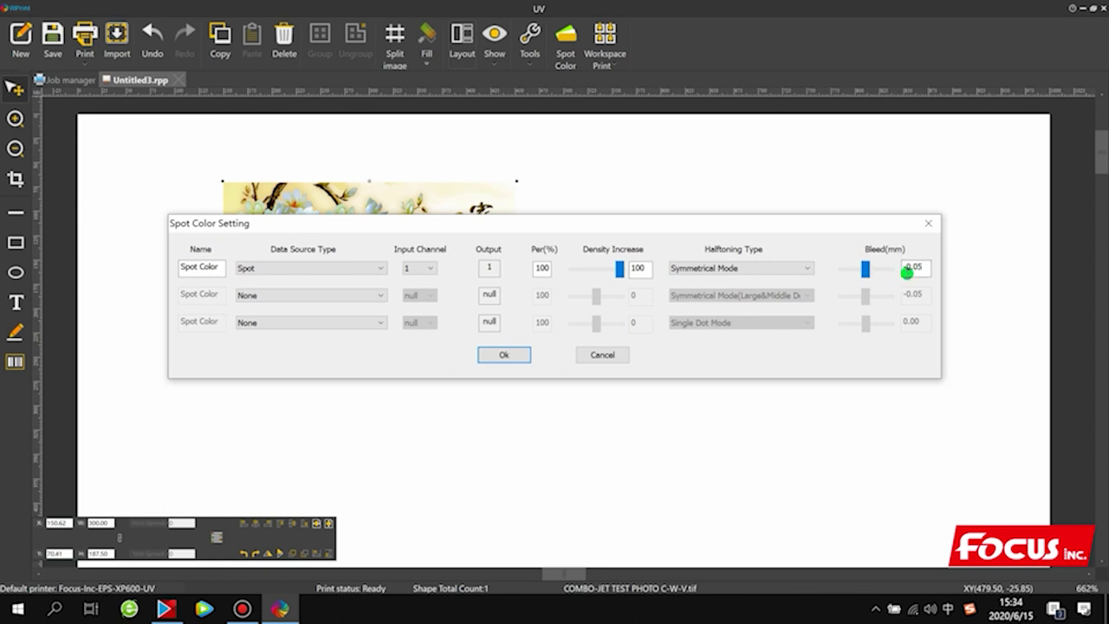
Try out bleed adjustments on the first spot color, return it to -0.05 mm, and move the dialog lower over the canvas
{"action": "left_click", "coordinate": [903, 266]}
{"action": "left_click", "coordinate": [872, 270]}
{"action": "left_click_drag", "start_coordinate": [873, 270], "coordinate": [867, 273]}
{"action": "left_click_drag", "start_coordinate": [867, 270], "coordinate": [860, 272]}
{"action": "left_click_drag", "start_coordinate": [860, 271], "coordinate": [863, 273]}
{"action": "left_click_drag", "start_coordinate": [923, 267], "coordinate": [906, 264]}
{"action": "type", "text": "0"}
{"action": "left_click_drag", "start_coordinate": [446, 232], "coordinate": [463, 332]}
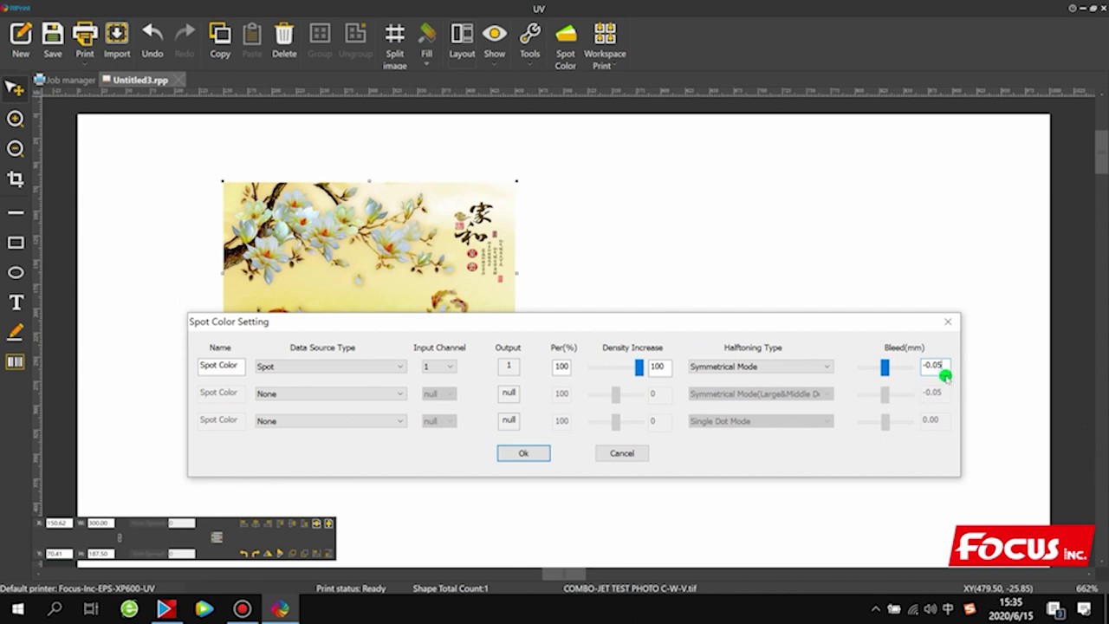
{"action": "left_click_drag", "start_coordinate": [863, 313], "coordinate": [885, 277]}
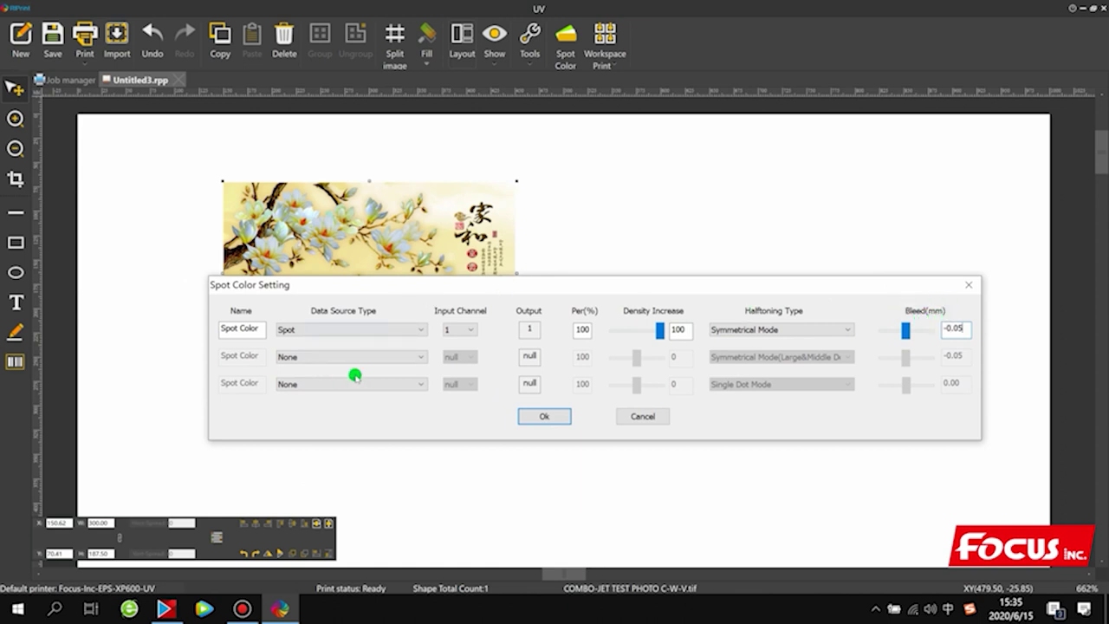
Set the second spot color to data source Spot, with density increase 100 and Symmetrical Mode halftoning
{"action": "left_click", "coordinate": [283, 356]}
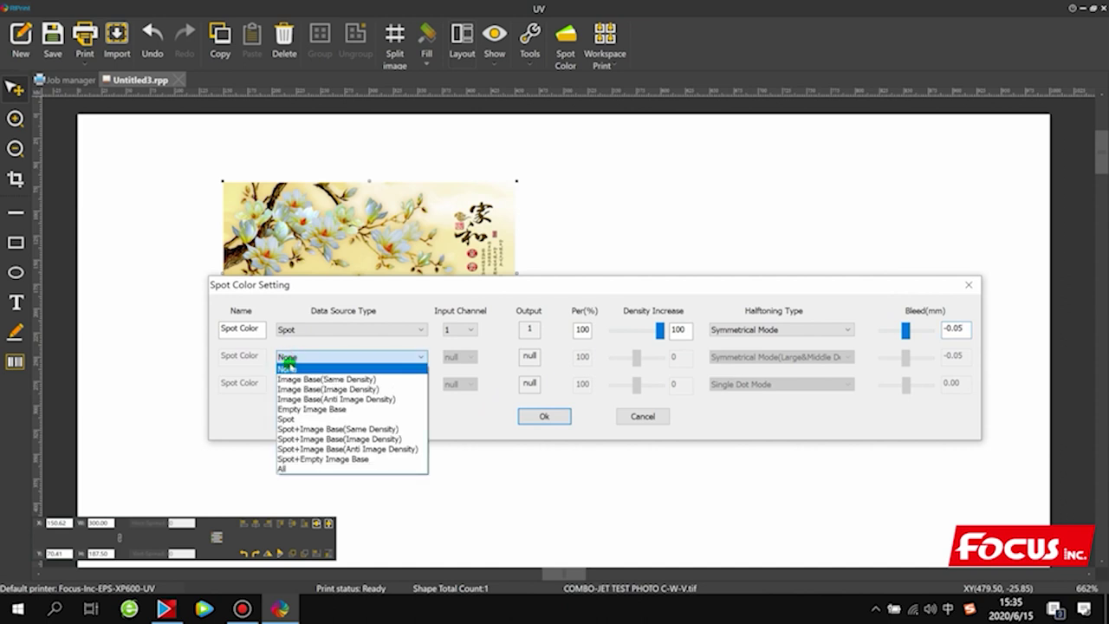
{"action": "left_click", "coordinate": [286, 419]}
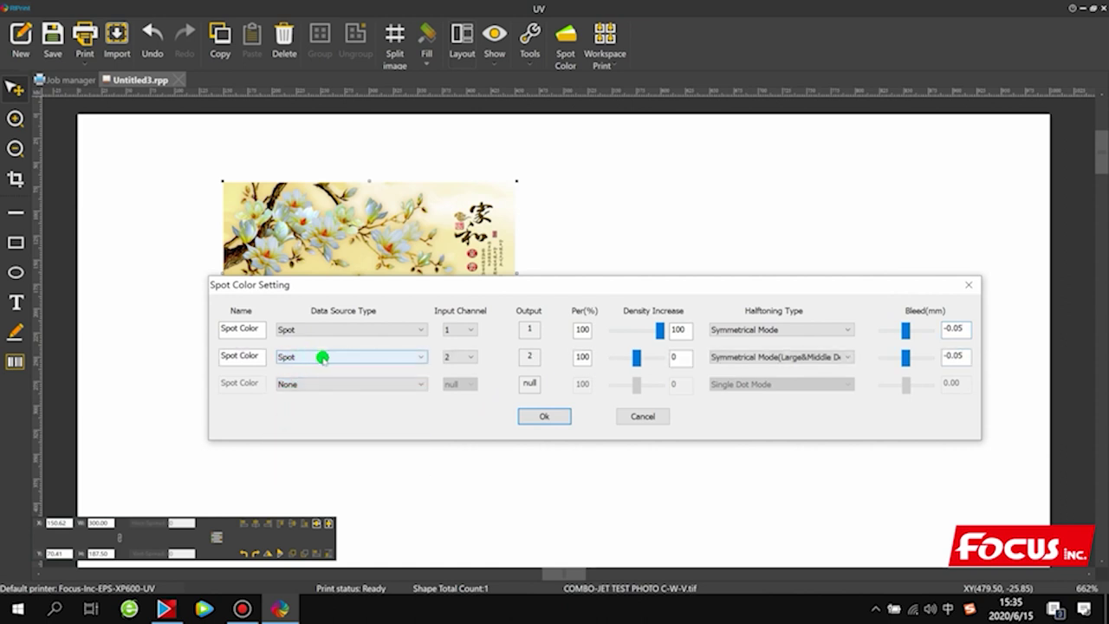
{"action": "left_click", "coordinate": [639, 361]}
{"action": "left_click_drag", "start_coordinate": [656, 366], "coordinate": [663, 364]}
{"action": "left_click", "coordinate": [727, 356]}
{"action": "left_click", "coordinate": [764, 389]}
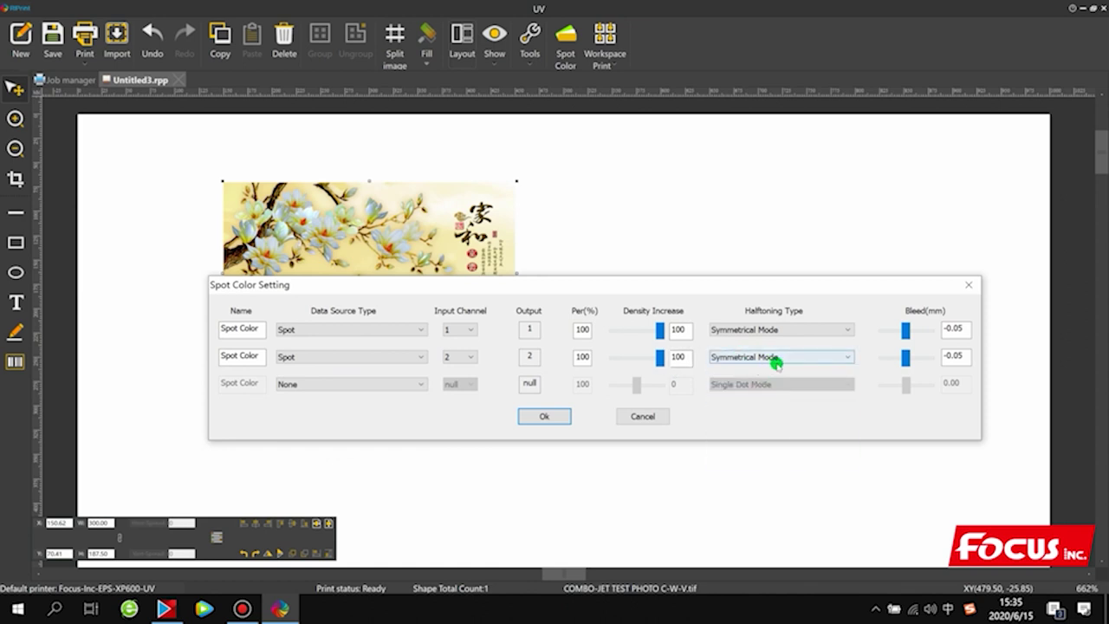
{"action": "left_click", "coordinate": [923, 358]}
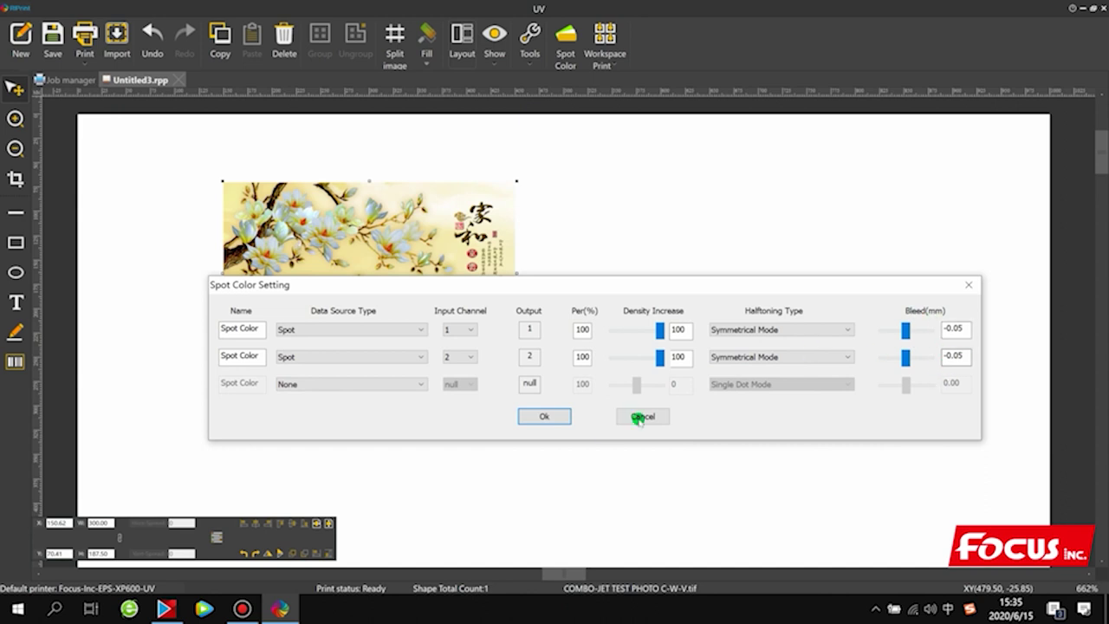
Apply the spot color settings and choose the FOCUS_7_AC_720x720_8PASS_SOFT_UV_INK solution for printing the artwork
{"action": "left_click", "coordinate": [548, 418]}
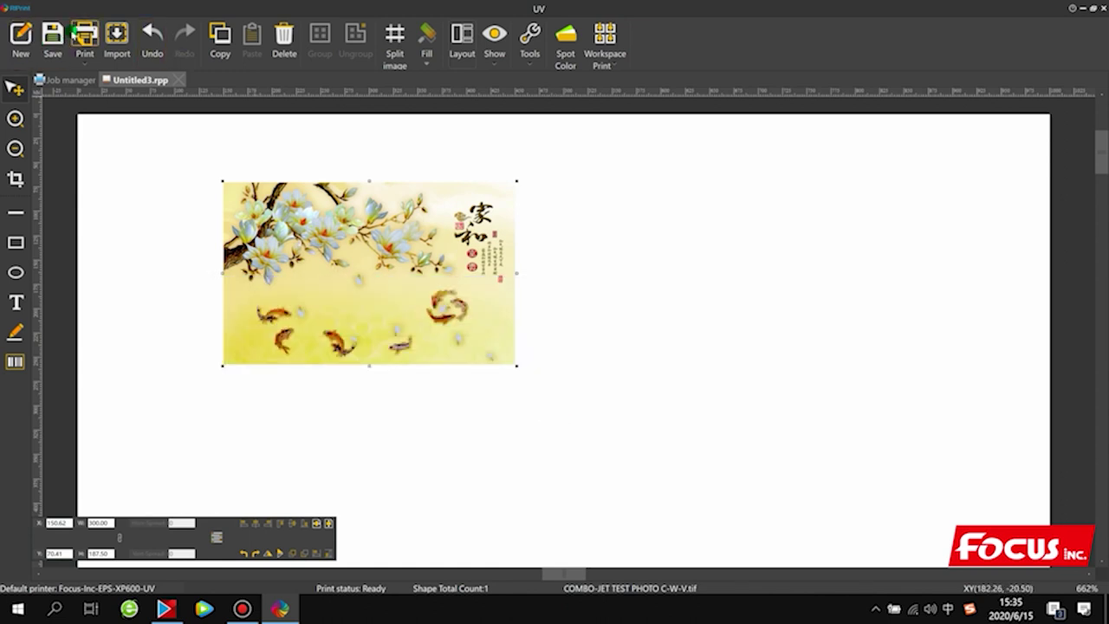
{"action": "left_click", "coordinate": [84, 35]}
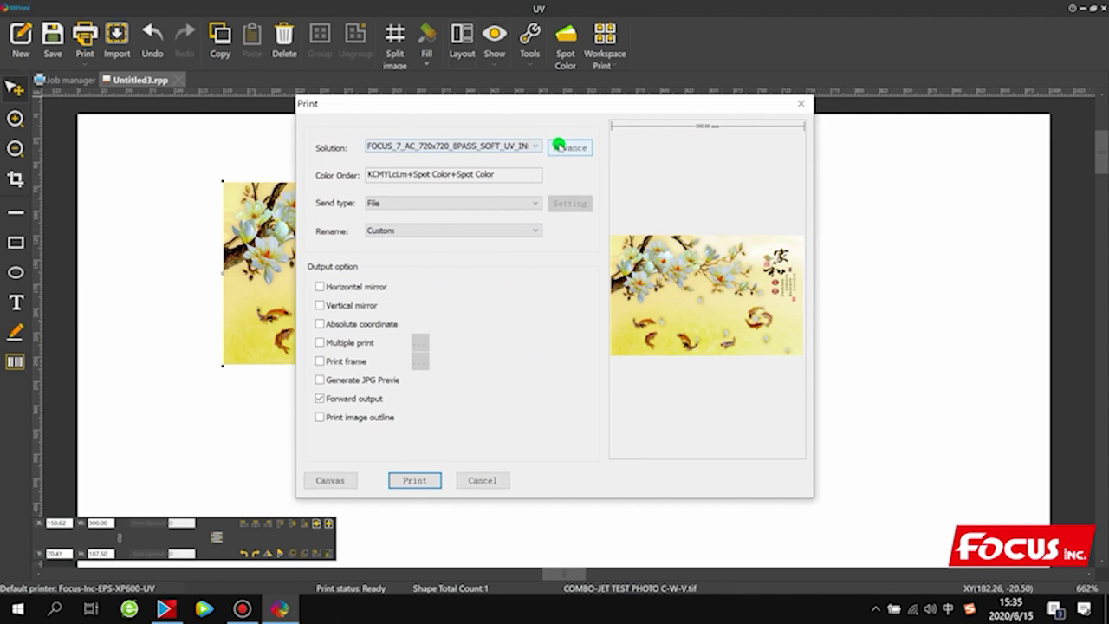
{"action": "left_click", "coordinate": [505, 147]}
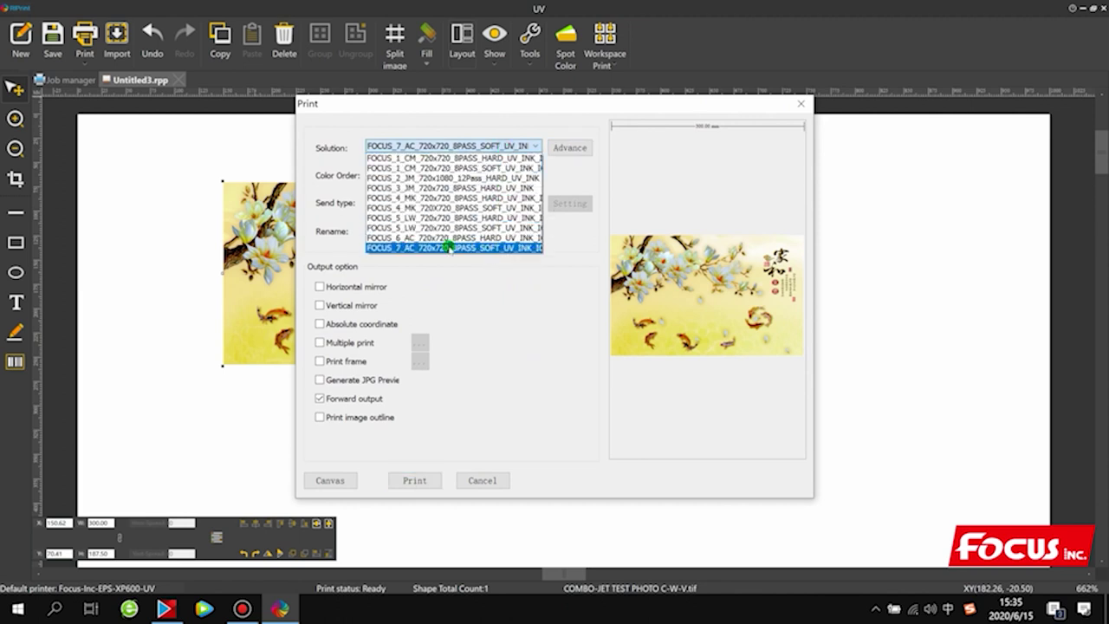
{"action": "left_click", "coordinate": [496, 248]}
Review and accept the solution's advanced settings, keeping FOCUS_7_AC_720x720_8PASS_SOFT_UV_INK as the print solution
{"action": "left_click", "coordinate": [565, 149]}
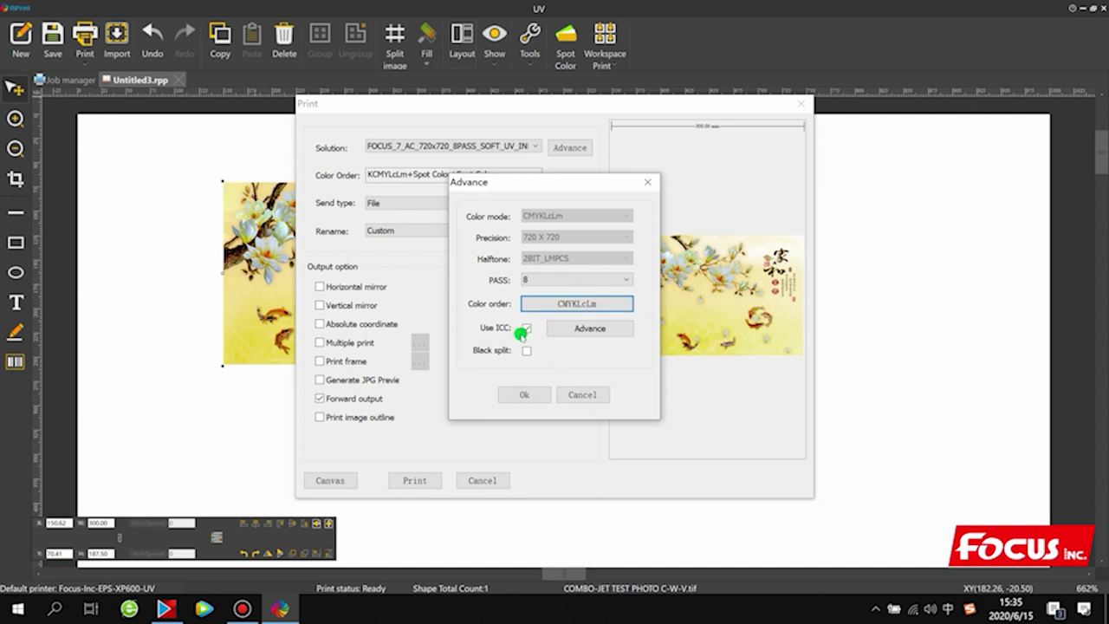
{"action": "left_click", "coordinate": [524, 394]}
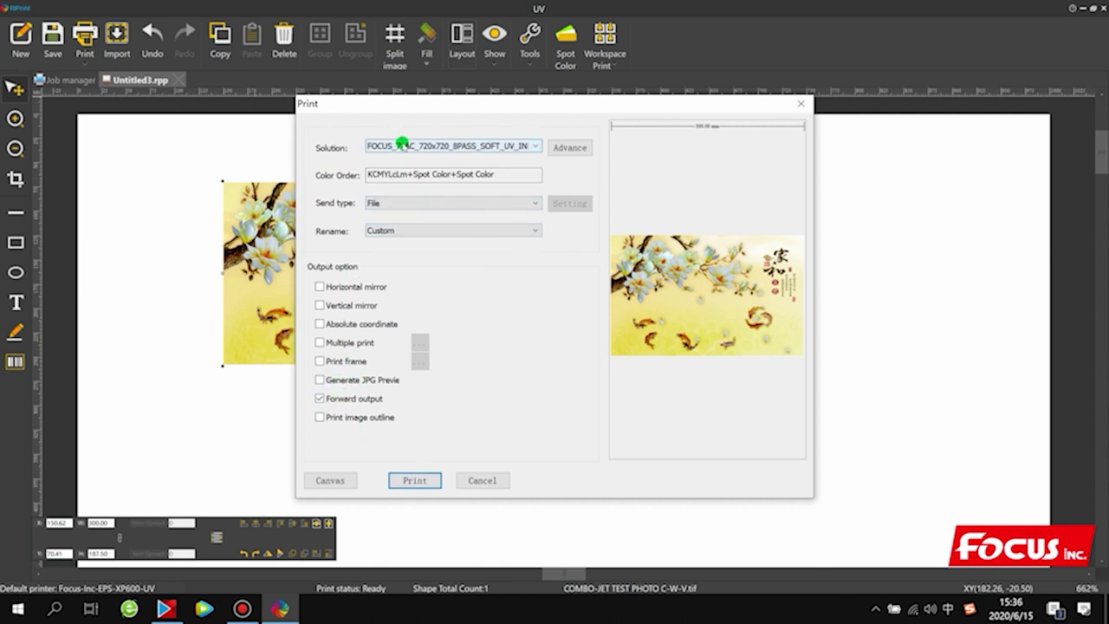
{"action": "left_click", "coordinate": [402, 144]}
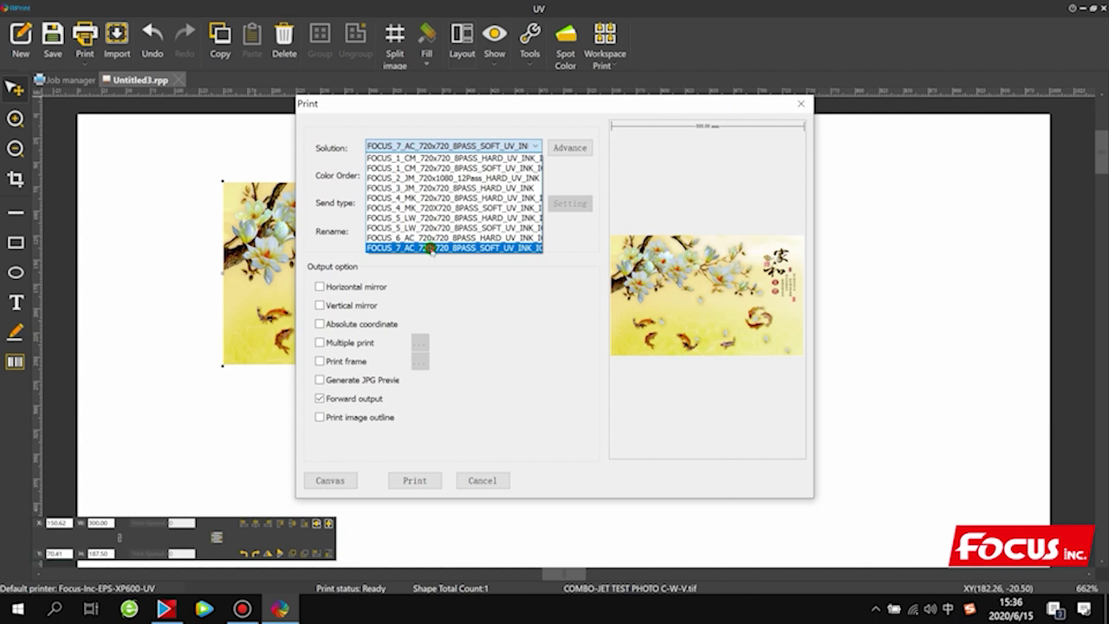
{"action": "left_click", "coordinate": [431, 248]}
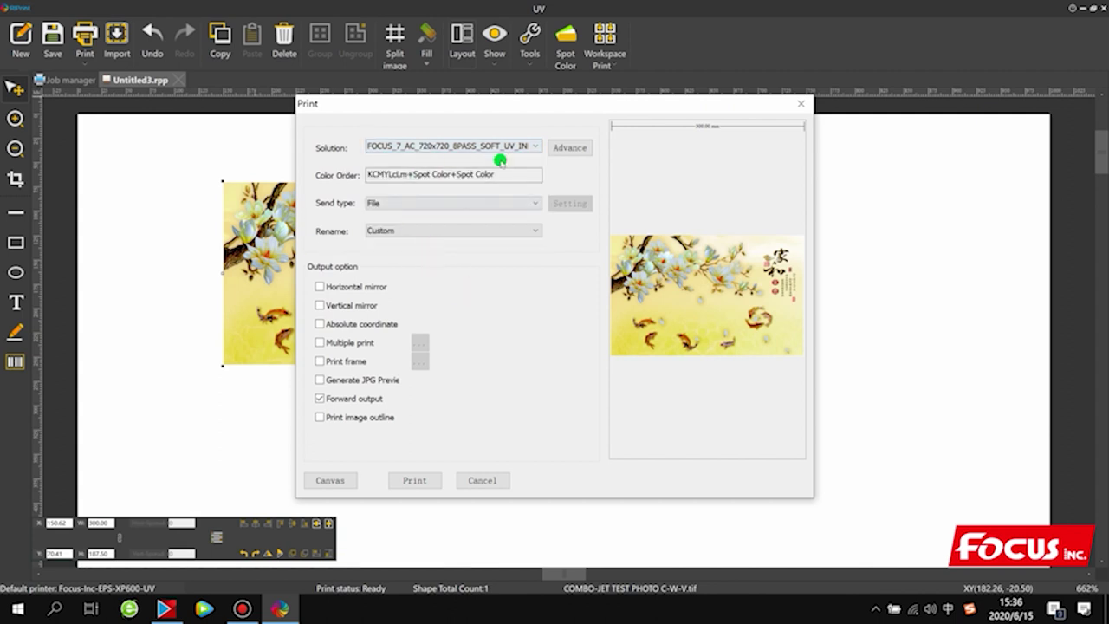
Output the print job as PRN file COMBO-JET TEST PHOTO C-W-V in the 4-Test prn file folder, and select it in the job manager
{"action": "left_click", "coordinate": [414, 483]}
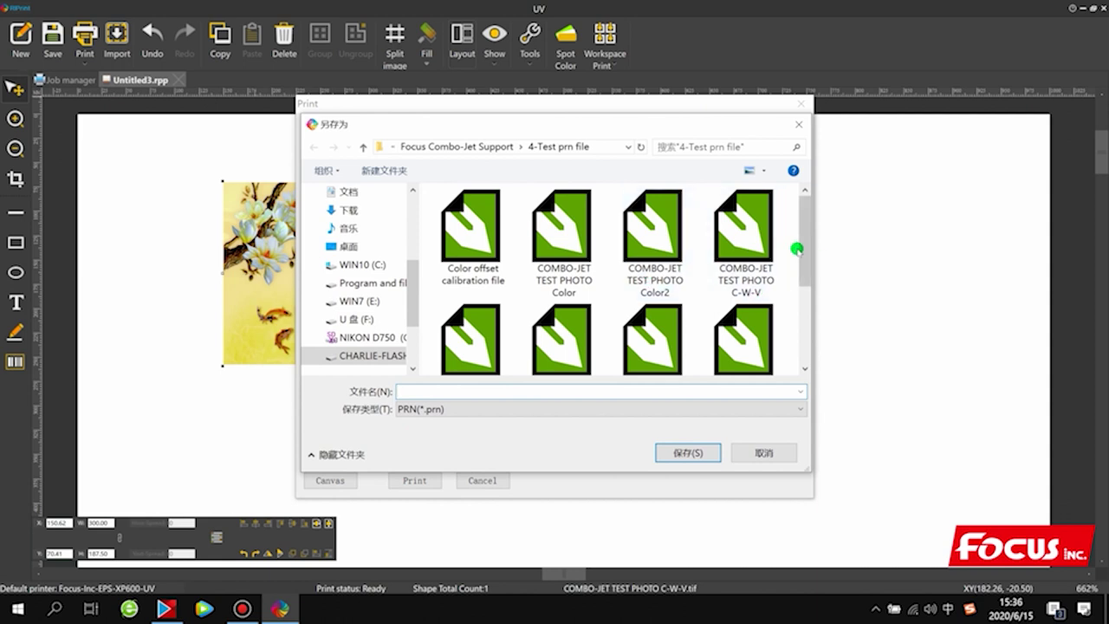
{"action": "left_click", "coordinate": [752, 248]}
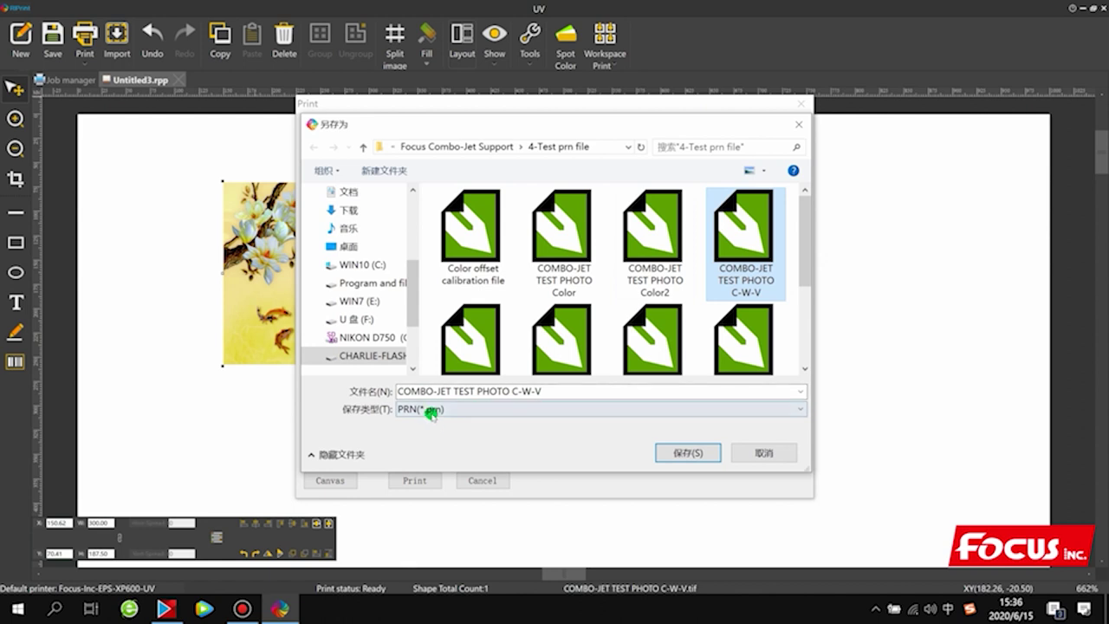
{"action": "left_click_drag", "start_coordinate": [803, 266], "coordinate": [799, 352]}
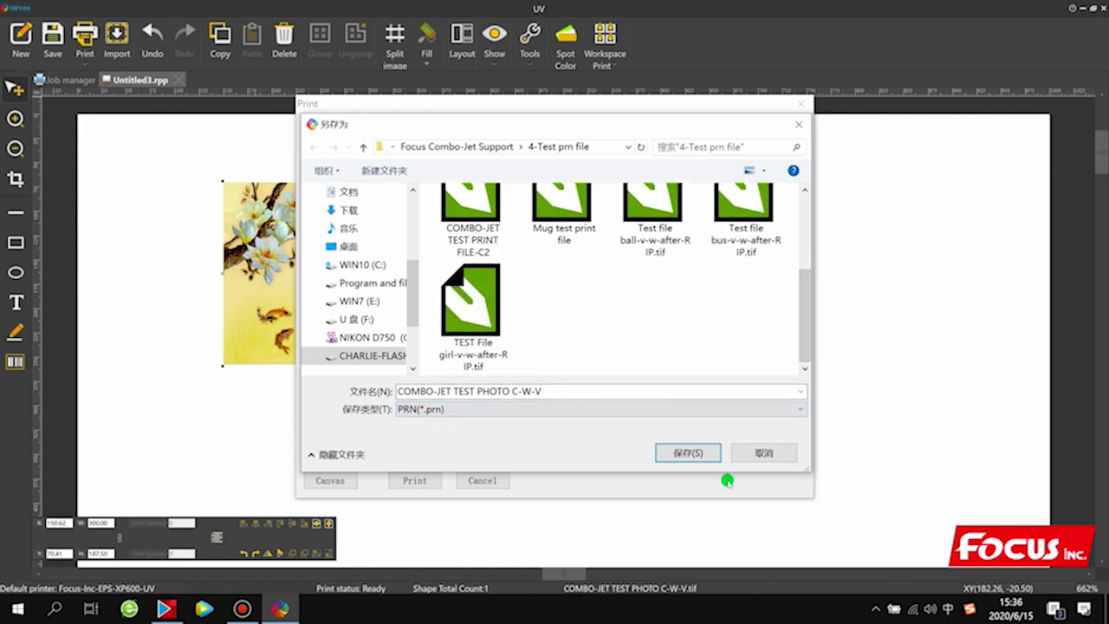
{"action": "left_click", "coordinate": [693, 451]}
{"action": "left_click", "coordinate": [600, 310]}
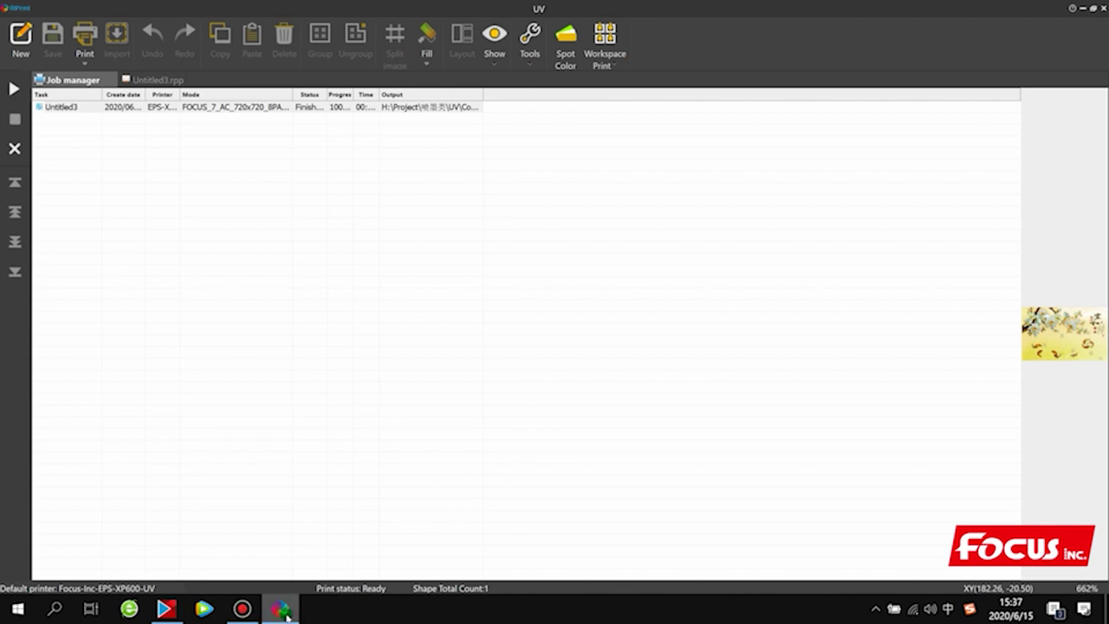
{"action": "left_click", "coordinate": [376, 272]}
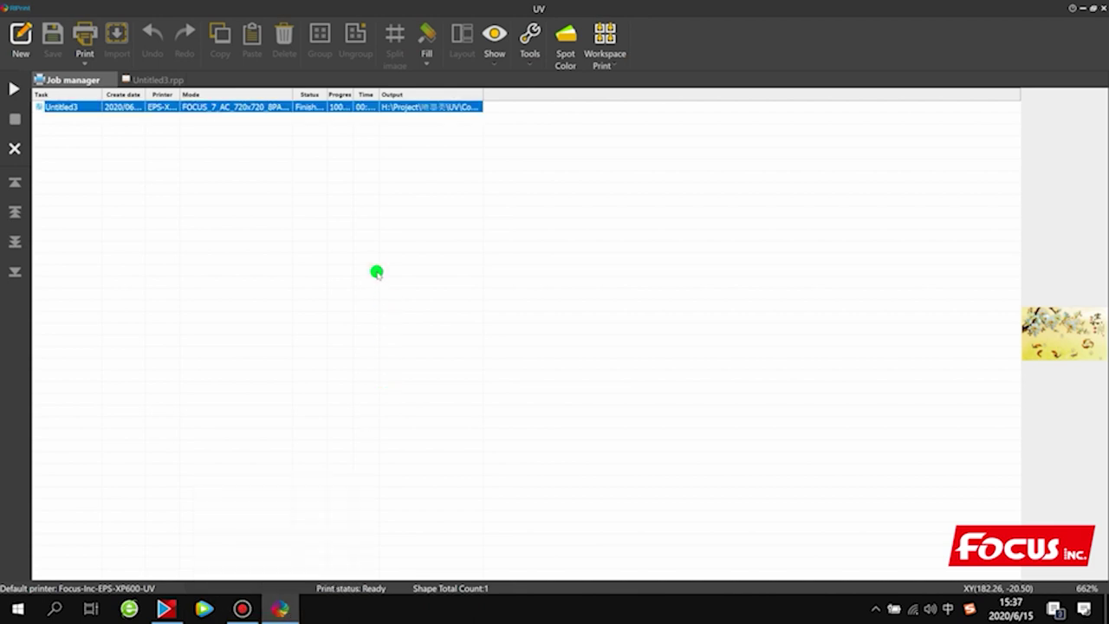
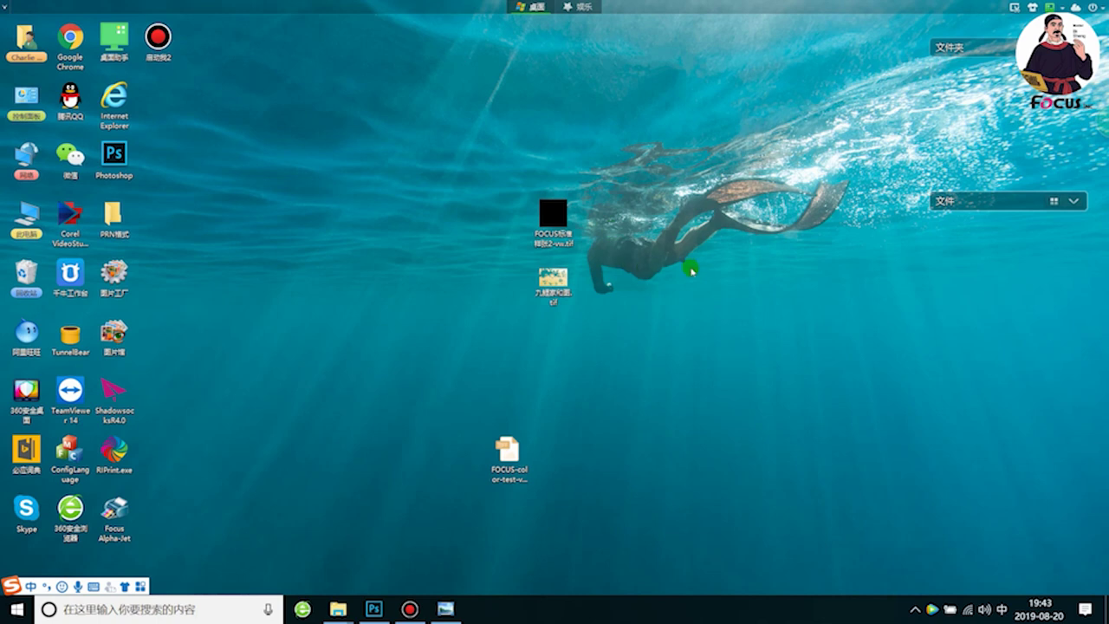
View the FOCUS-color-test-vw image in the photo viewer and close it
{"action": "left_click", "coordinate": [445, 608]}
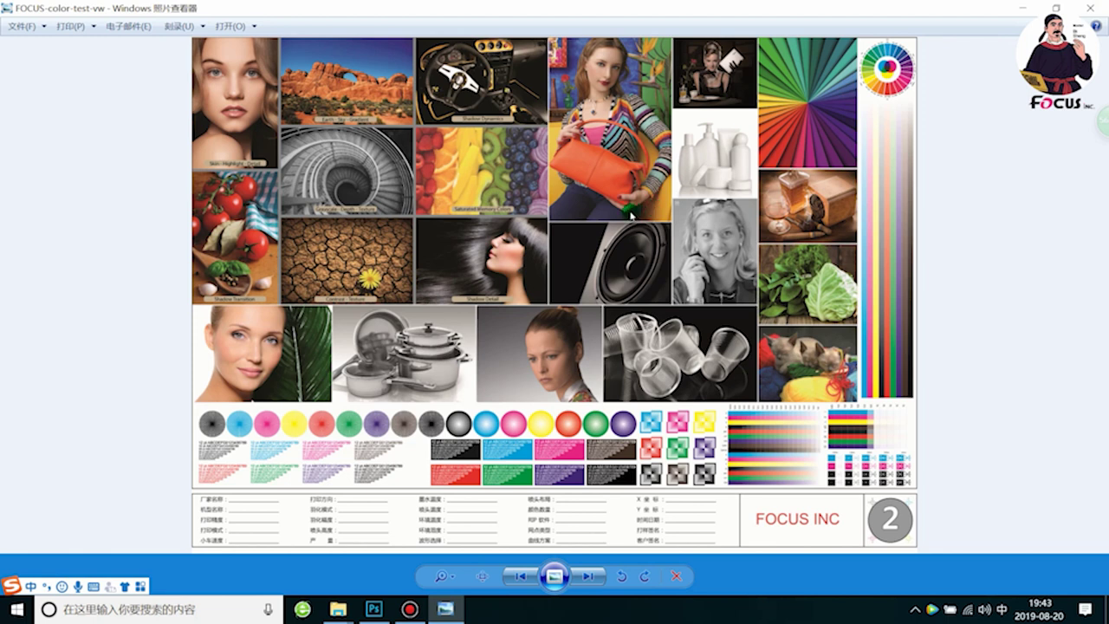
{"action": "left_click", "coordinate": [1090, 7]}
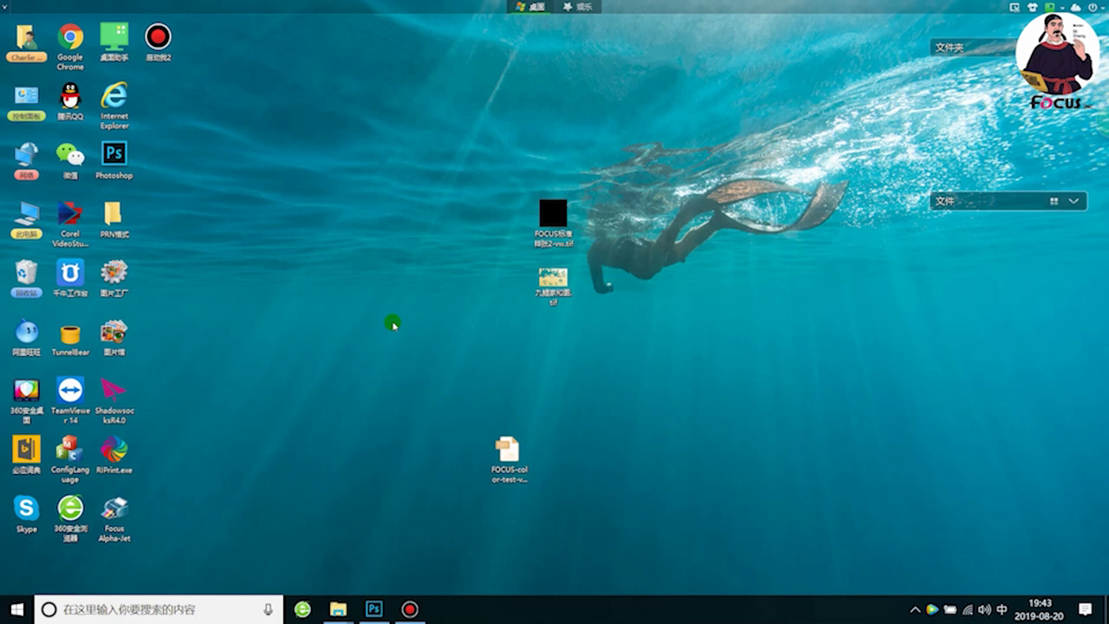
{"action": "mouse_move", "coordinate": [516, 456]}
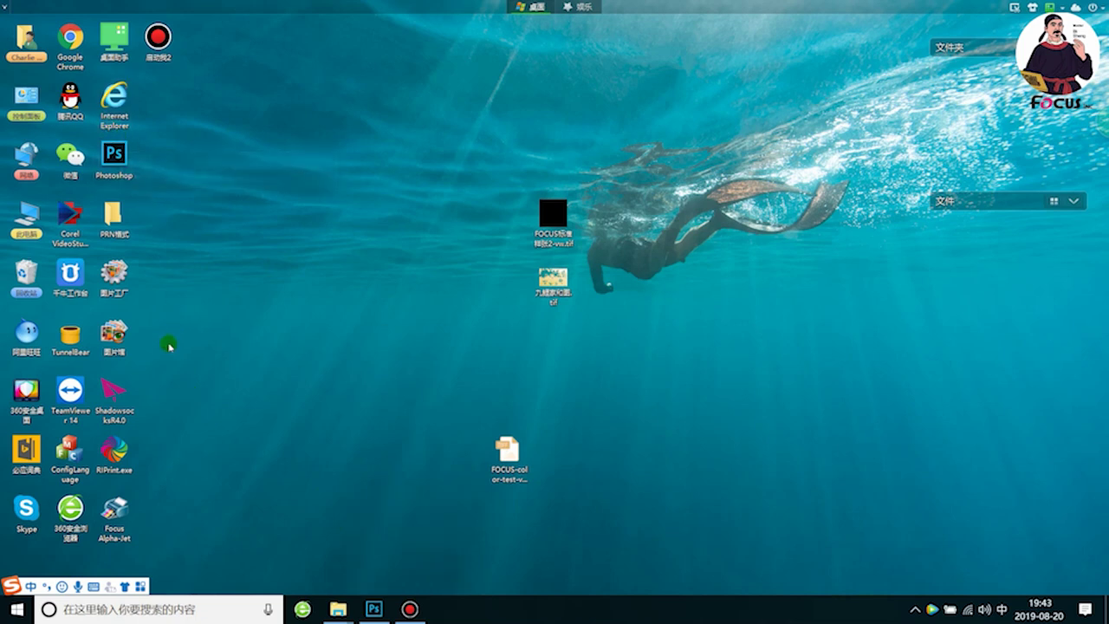
Launch RIPrint from the desktop and allow it to make changes to the device
{"action": "double_click", "coordinate": [113, 450]}
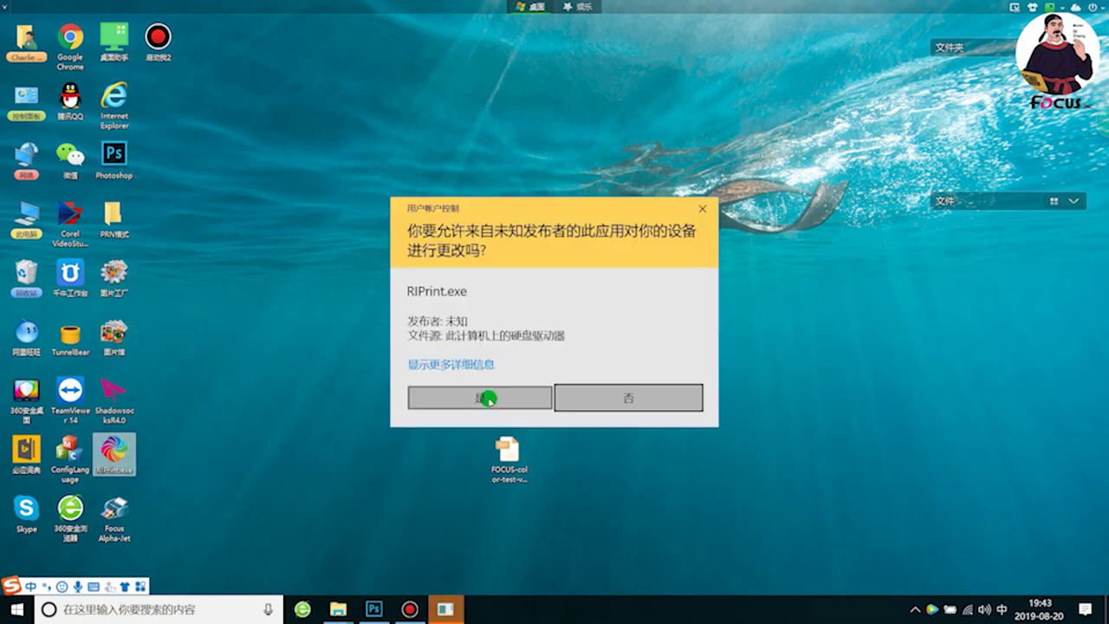
{"action": "left_click", "coordinate": [490, 396]}
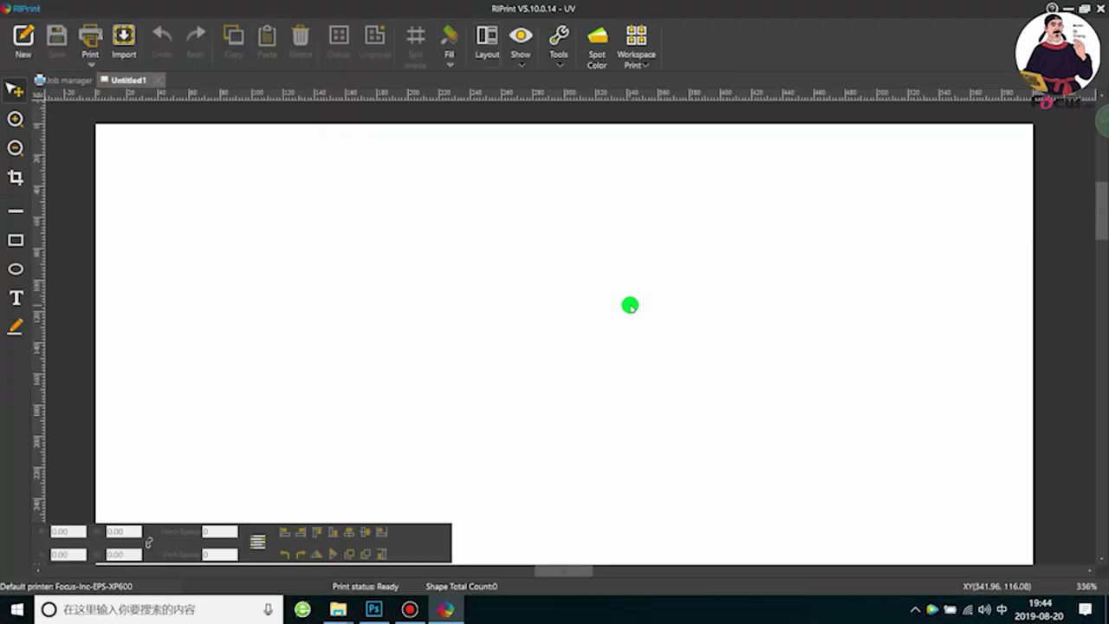
{"action": "left_click", "coordinate": [285, 209]}
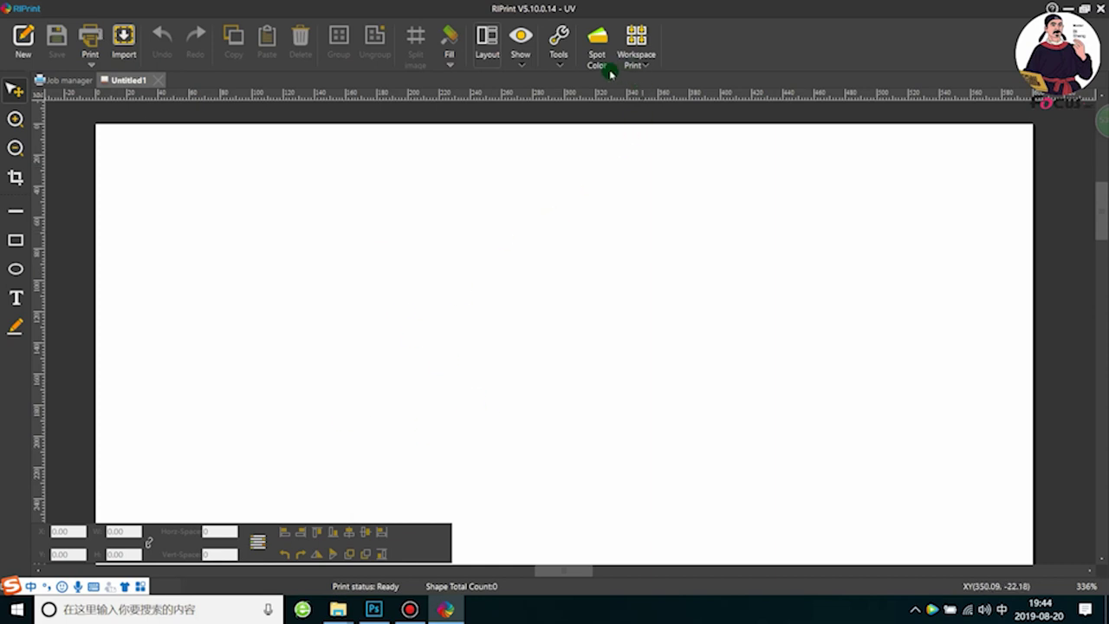
Import the FOCUS-color-test-vw image from the desktop at its original size
{"action": "left_click", "coordinate": [127, 45]}
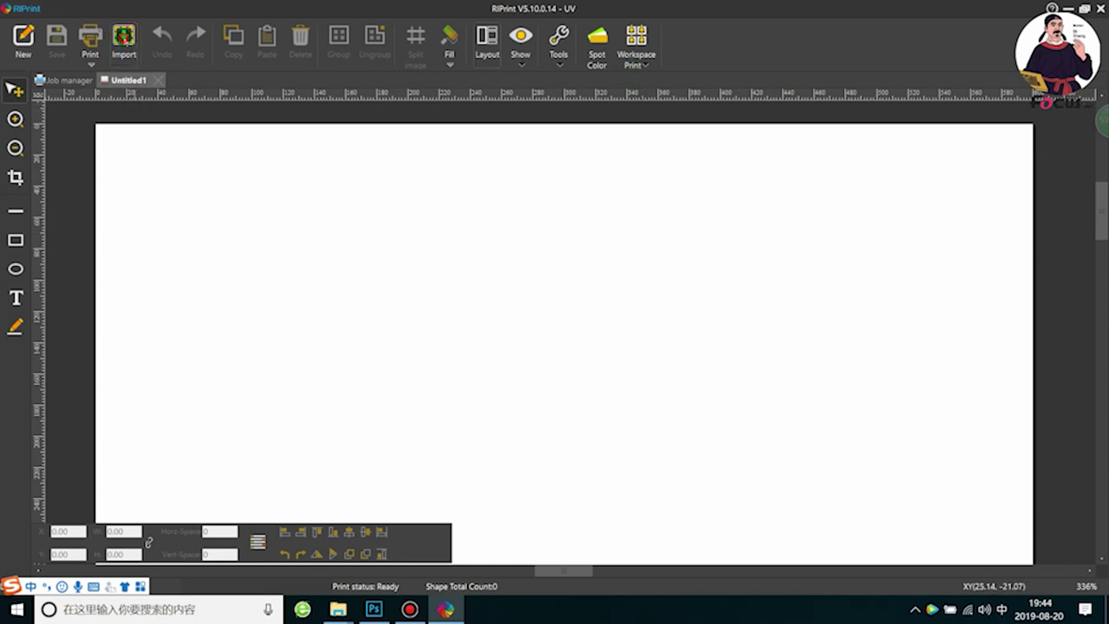
{"action": "scroll", "coordinate": [619, 288], "scroll_direction": "down", "scroll_amount": 1}
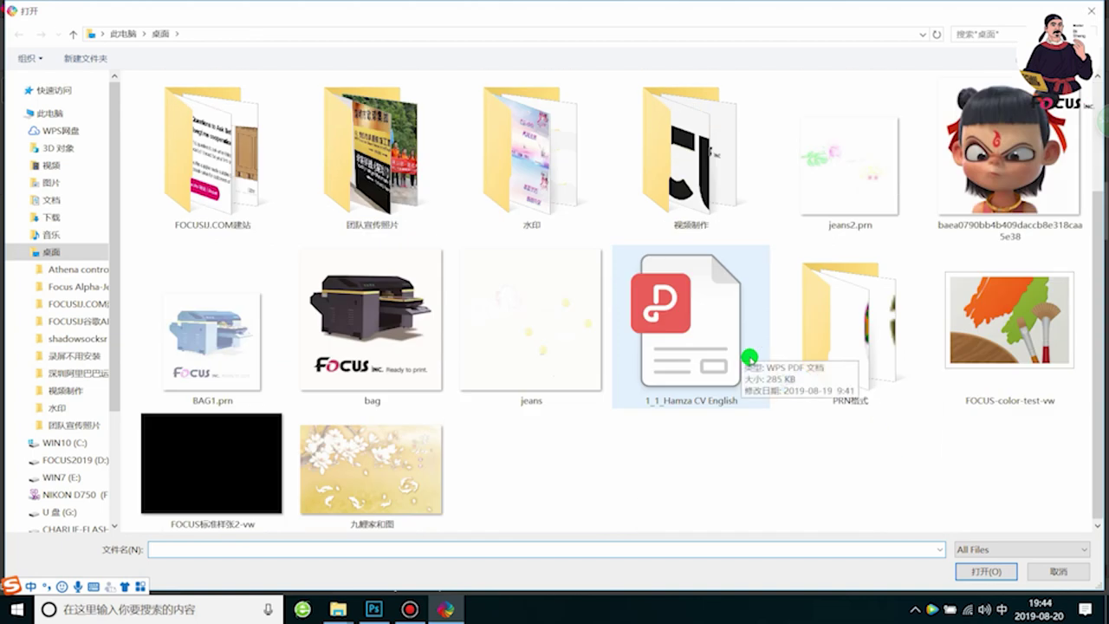
{"action": "scroll", "coordinate": [473, 405], "scroll_direction": "up", "scroll_amount": 1}
{"action": "scroll", "coordinate": [473, 405], "scroll_direction": "down", "scroll_amount": 1}
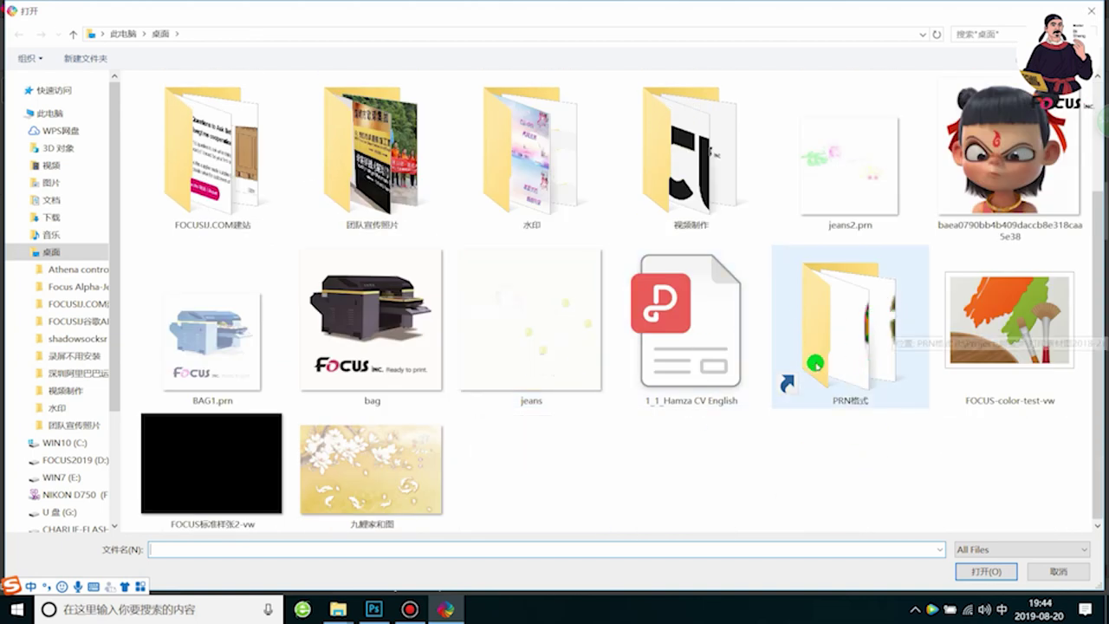
{"action": "scroll", "coordinate": [589, 424], "scroll_direction": "up", "scroll_amount": 1}
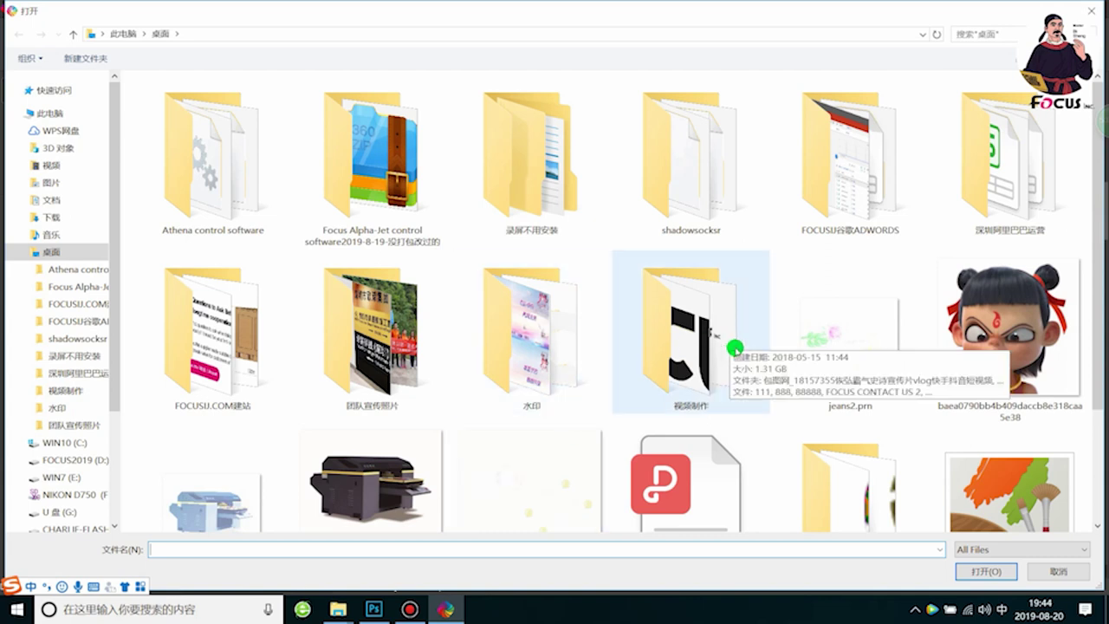
{"action": "scroll", "coordinate": [718, 346], "scroll_direction": "down", "scroll_amount": 1}
{"action": "scroll", "coordinate": [923, 479], "scroll_direction": "down", "scroll_amount": 1}
{"action": "left_click", "coordinate": [1005, 381]}
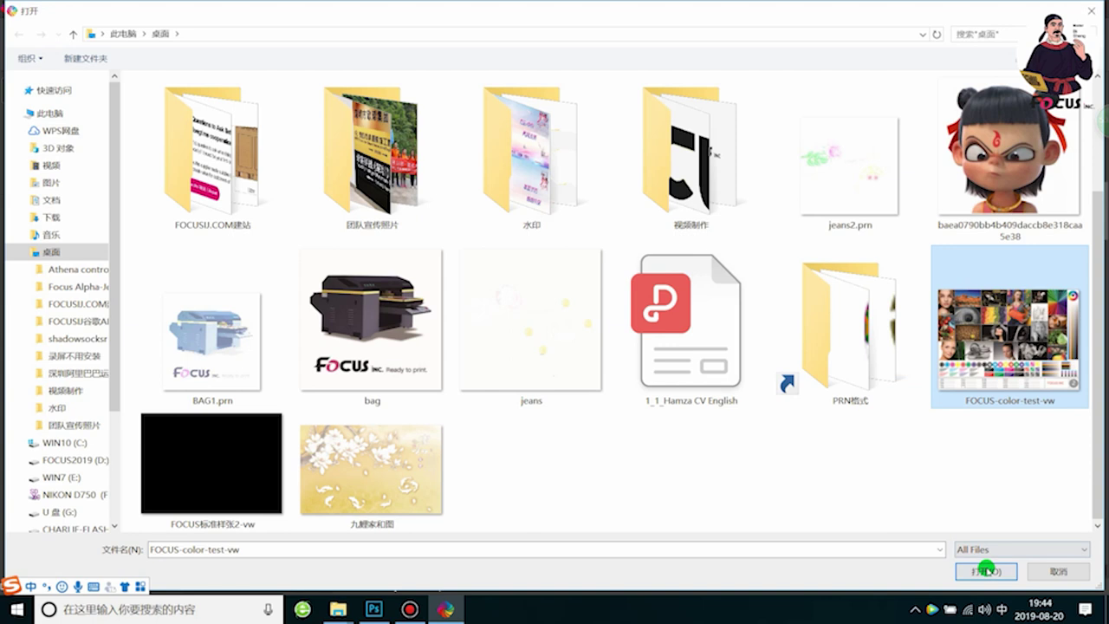
{"action": "left_click", "coordinate": [986, 571]}
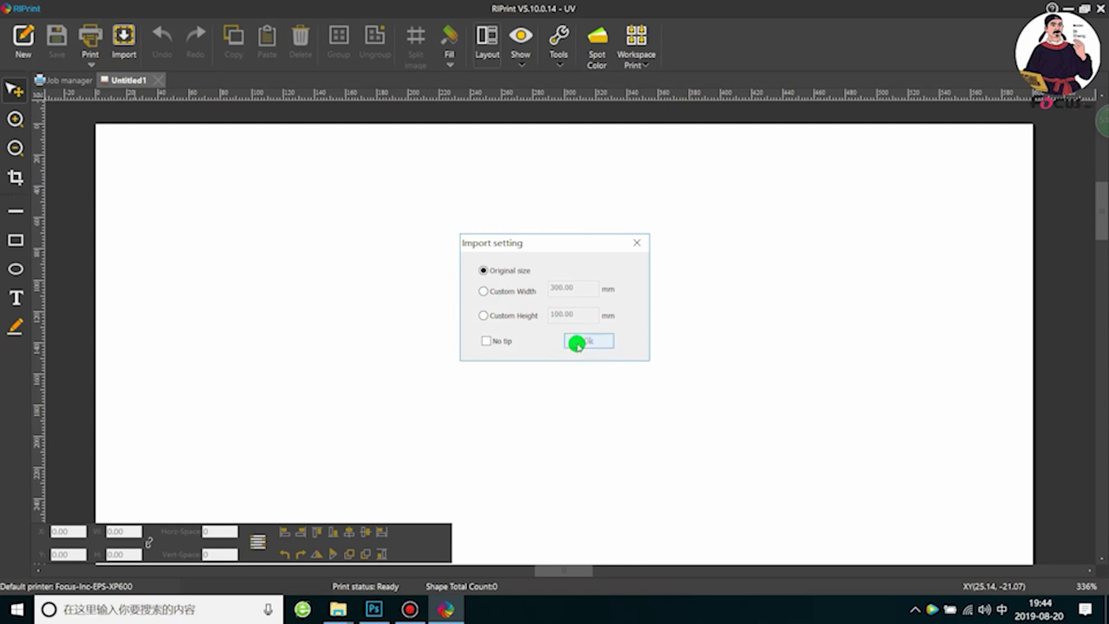
{"action": "left_click", "coordinate": [576, 342]}
Set the imported image's output width to 200 mm with the aspect ratio constrained
{"action": "scroll", "coordinate": [628, 254], "scroll_direction": "down", "scroll_amount": 5}
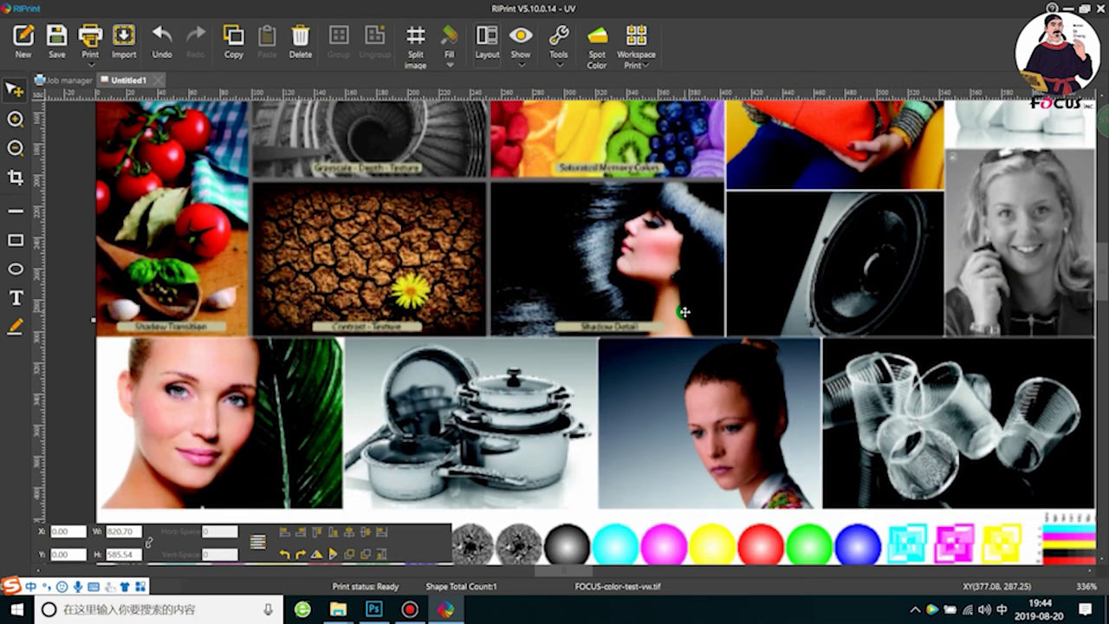
{"action": "right_click", "coordinate": [640, 262]}
{"action": "left_click", "coordinate": [693, 412]}
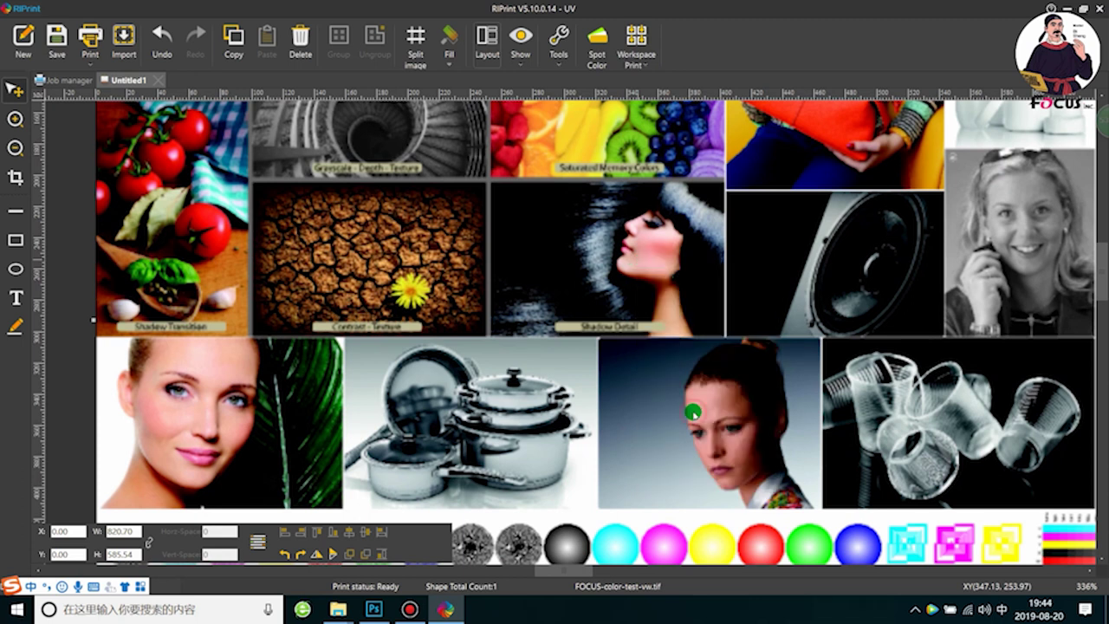
{"action": "double_click", "coordinate": [534, 271]}
{"action": "type", "text": "200"}
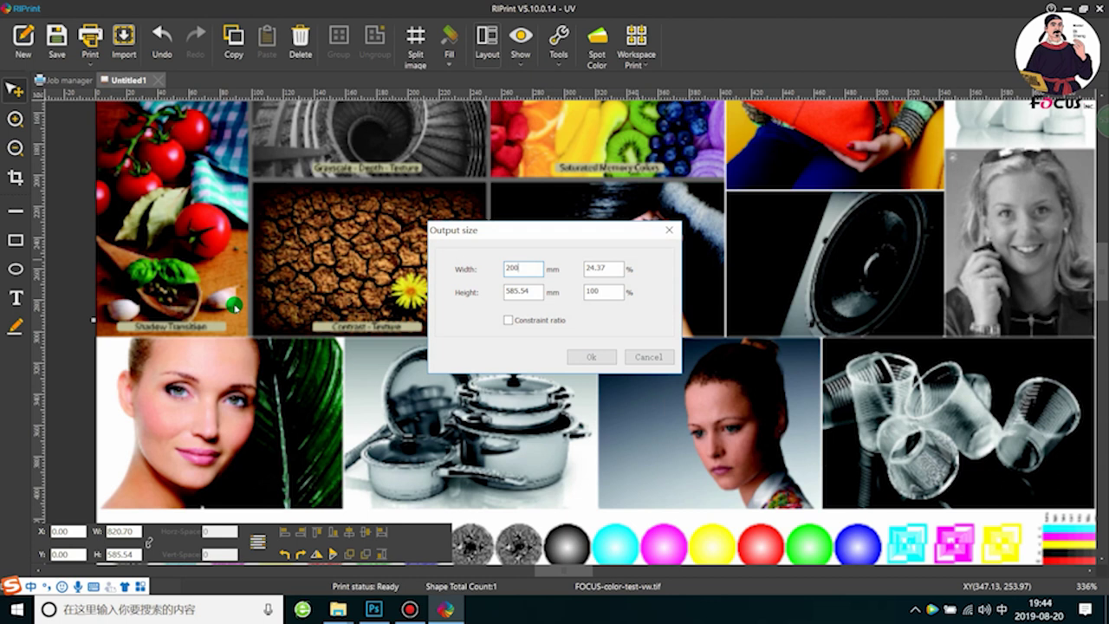
{"action": "left_click", "coordinate": [510, 322]}
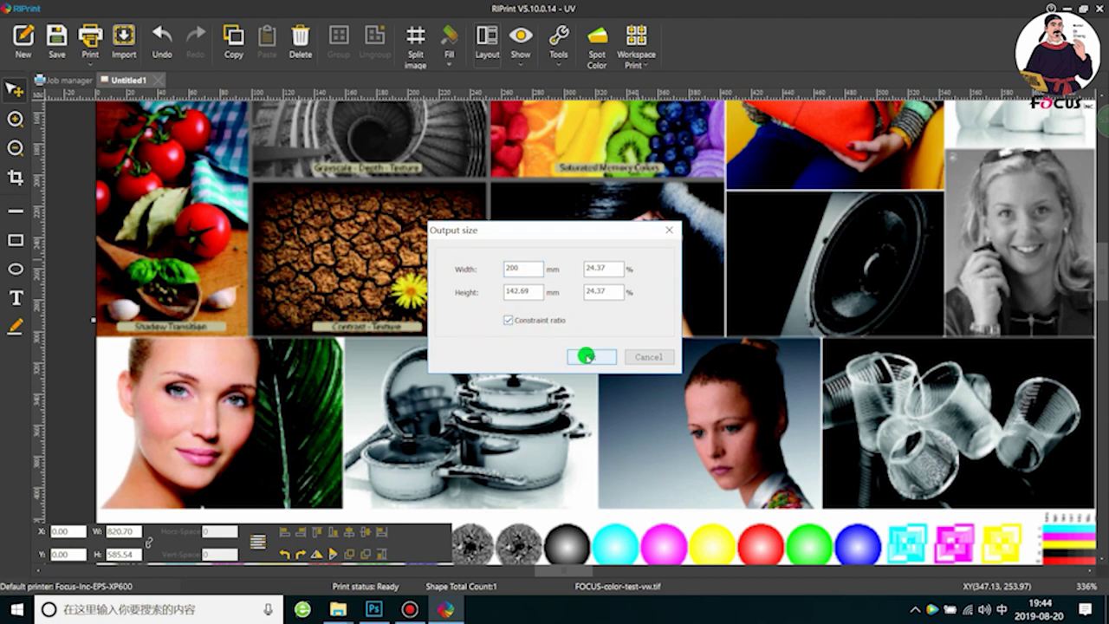
{"action": "left_click", "coordinate": [586, 356]}
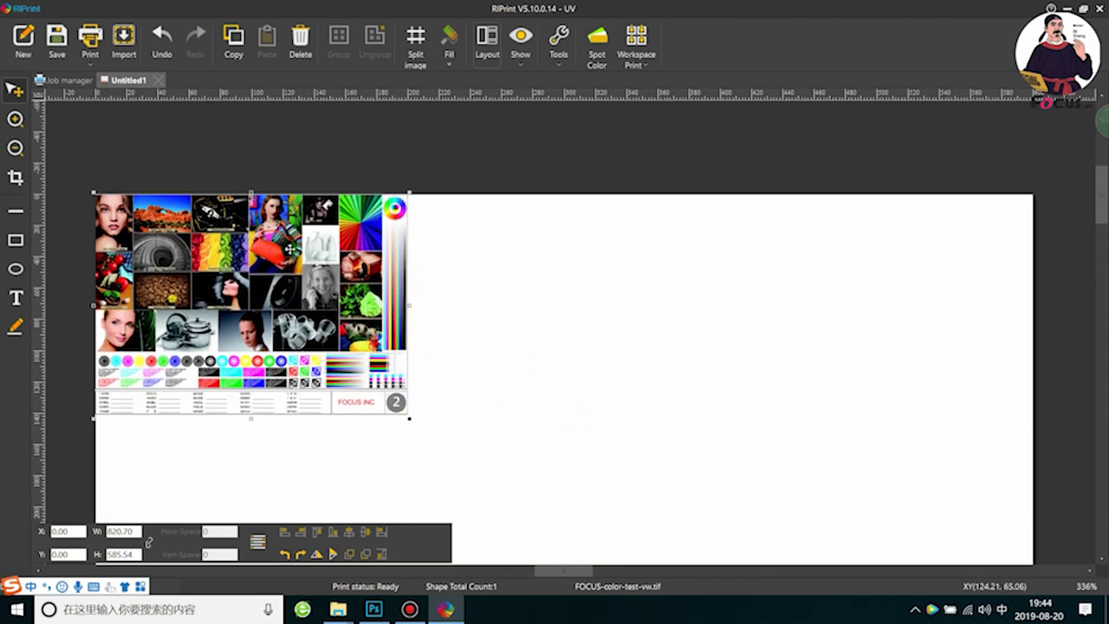
Move the test image fully onto the canvas, to about X 47 mm and Y 20 mm
{"action": "left_click_drag", "start_coordinate": [284, 267], "coordinate": [266, 243]}
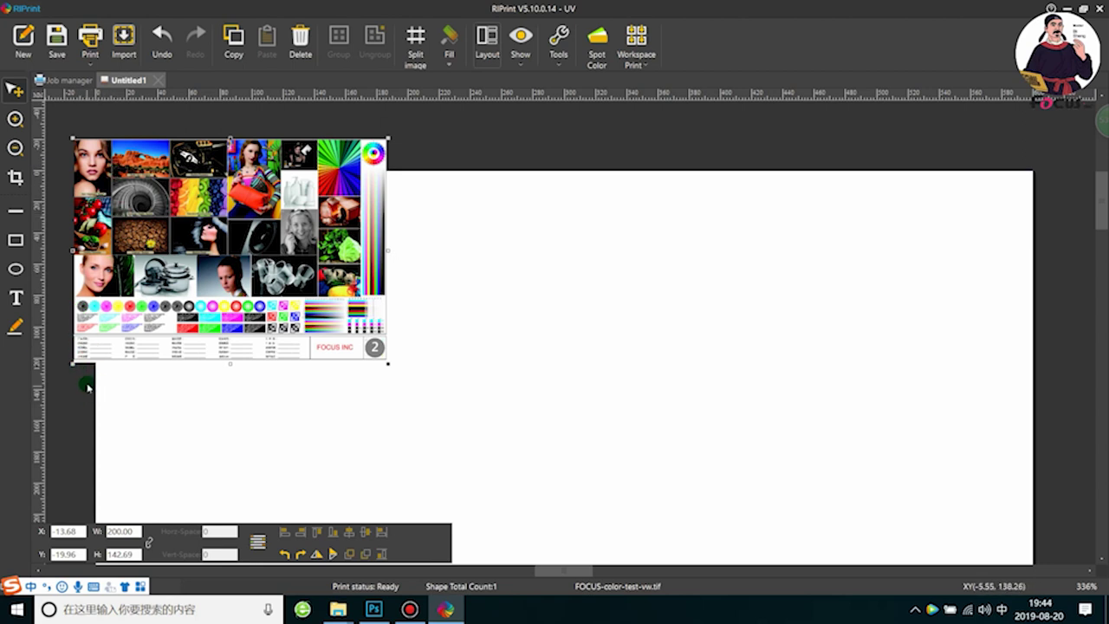
{"action": "left_click_drag", "start_coordinate": [235, 193], "coordinate": [317, 321]}
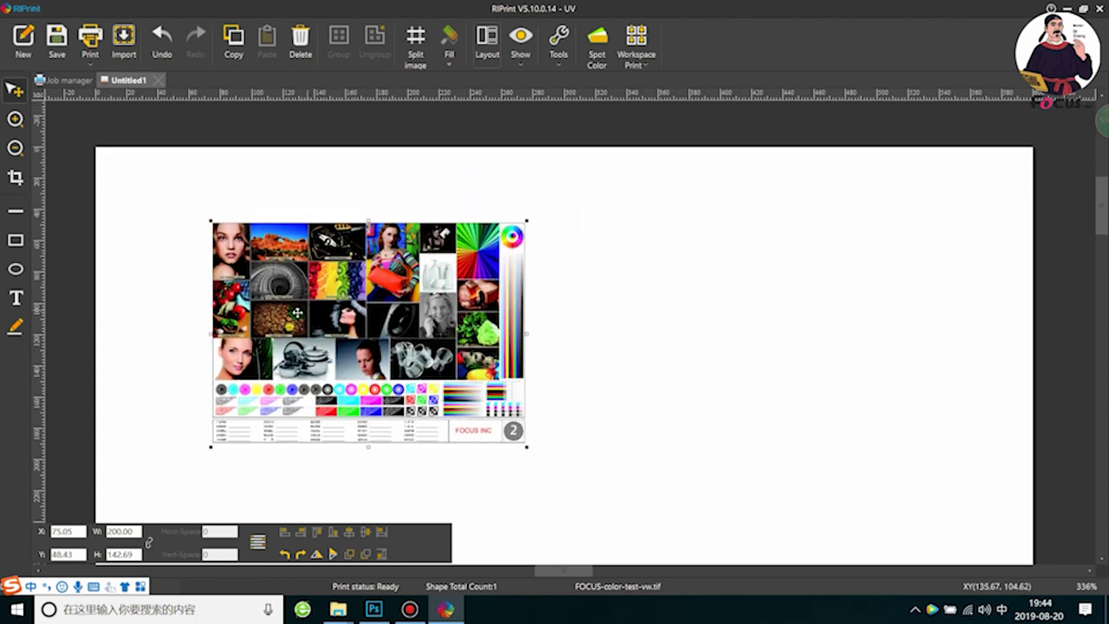
{"action": "left_click_drag", "start_coordinate": [363, 323], "coordinate": [299, 253]}
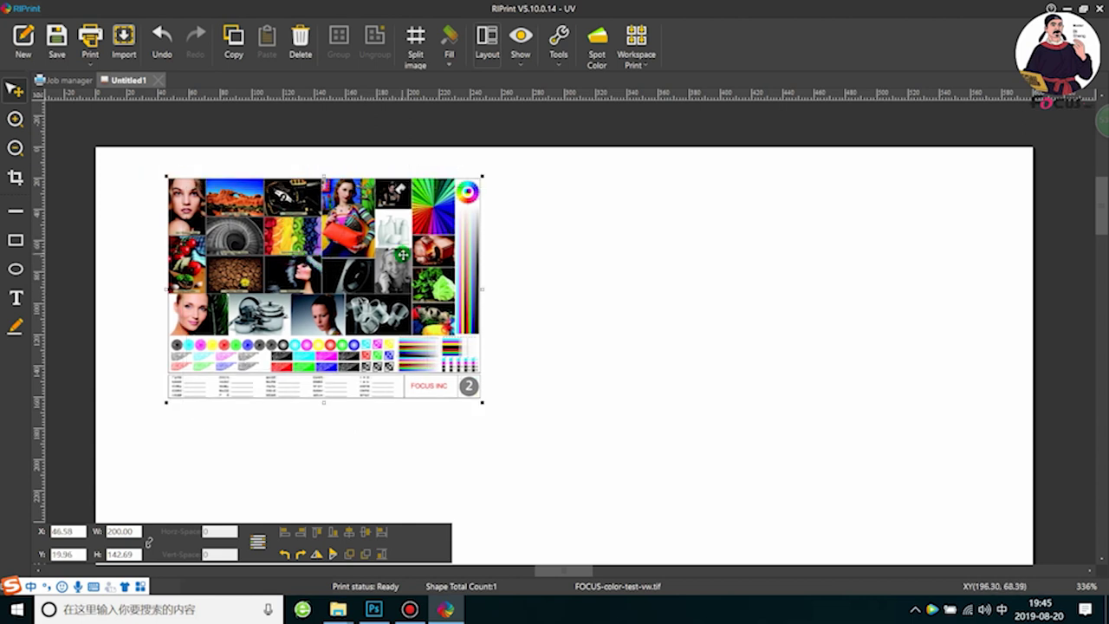
Open the spot color settings and set the data source of the first and second spot colors to Spot
{"action": "left_click", "coordinate": [599, 59]}
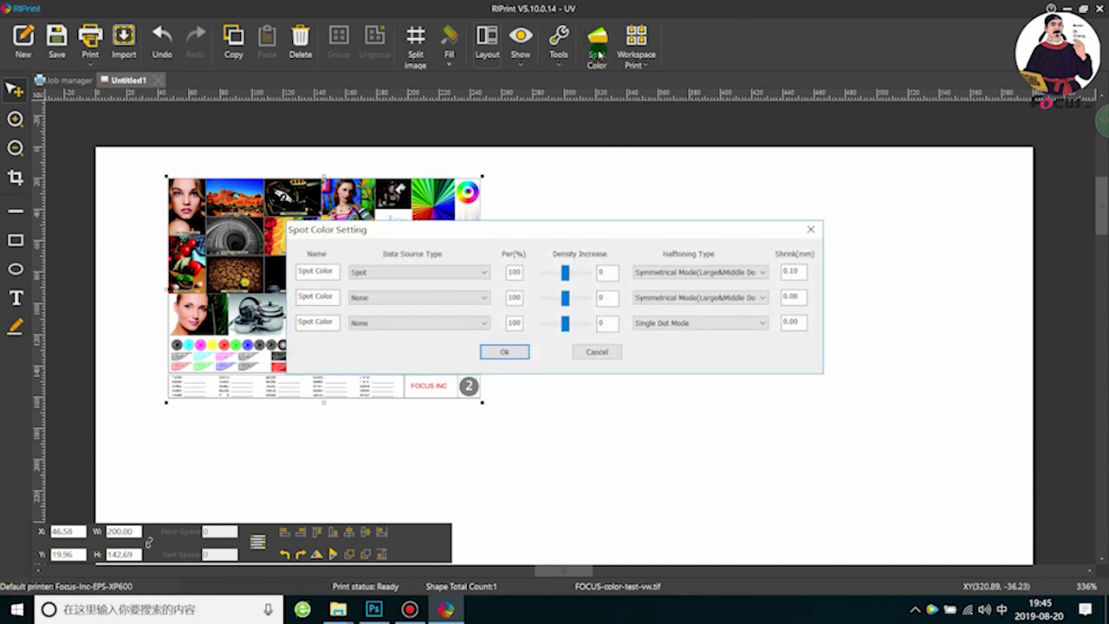
{"action": "left_click_drag", "start_coordinate": [629, 225], "coordinate": [779, 160]}
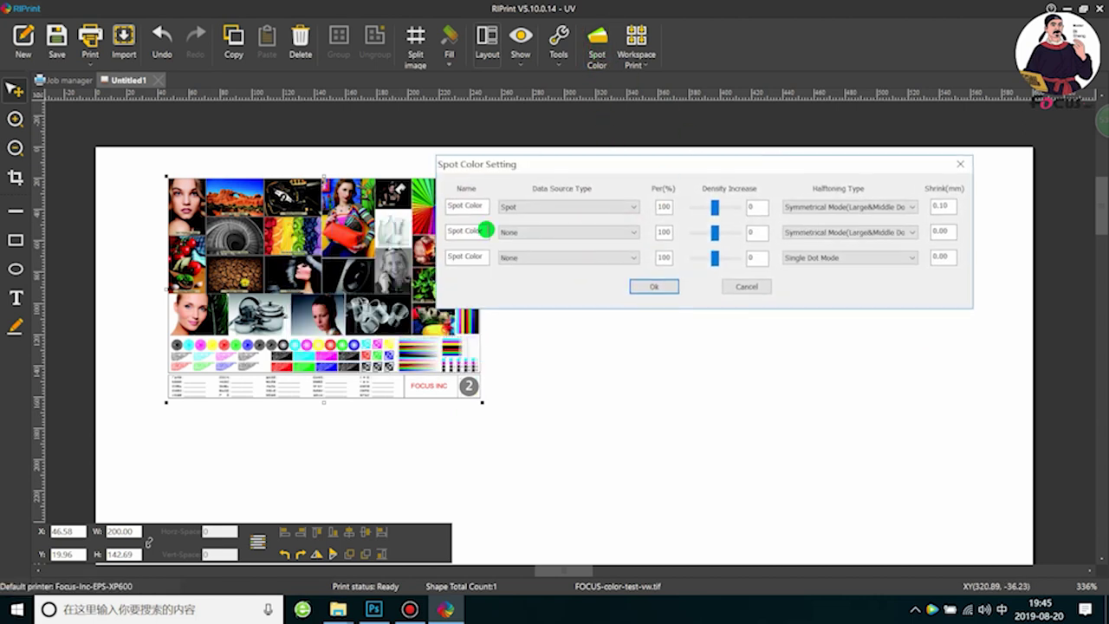
{"action": "left_click", "coordinate": [525, 206]}
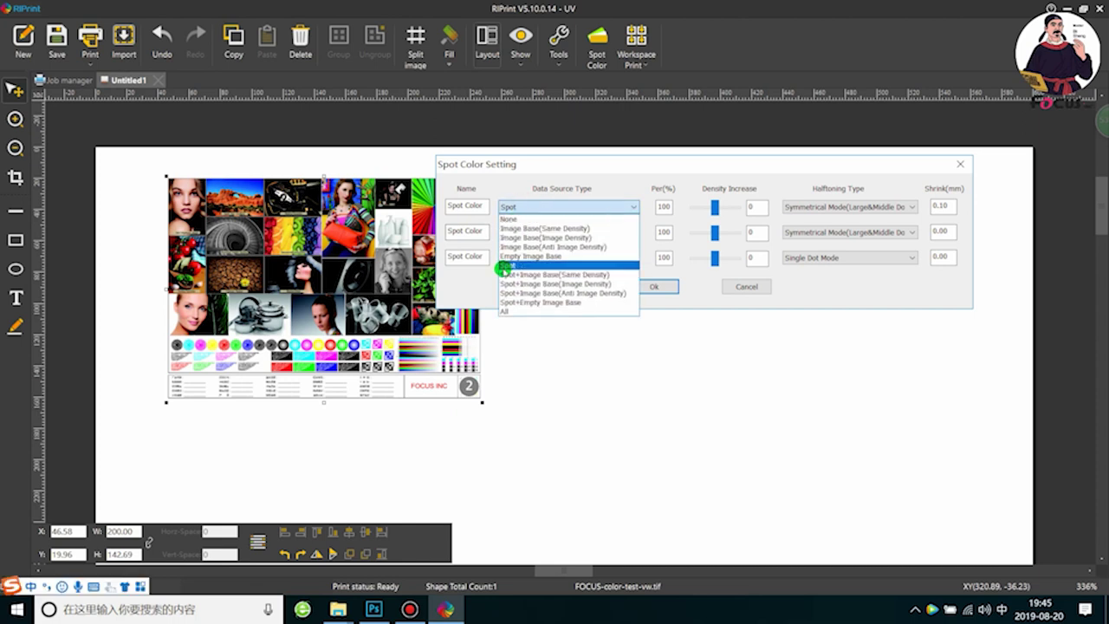
{"action": "left_click", "coordinate": [502, 266]}
{"action": "left_click", "coordinate": [525, 232]}
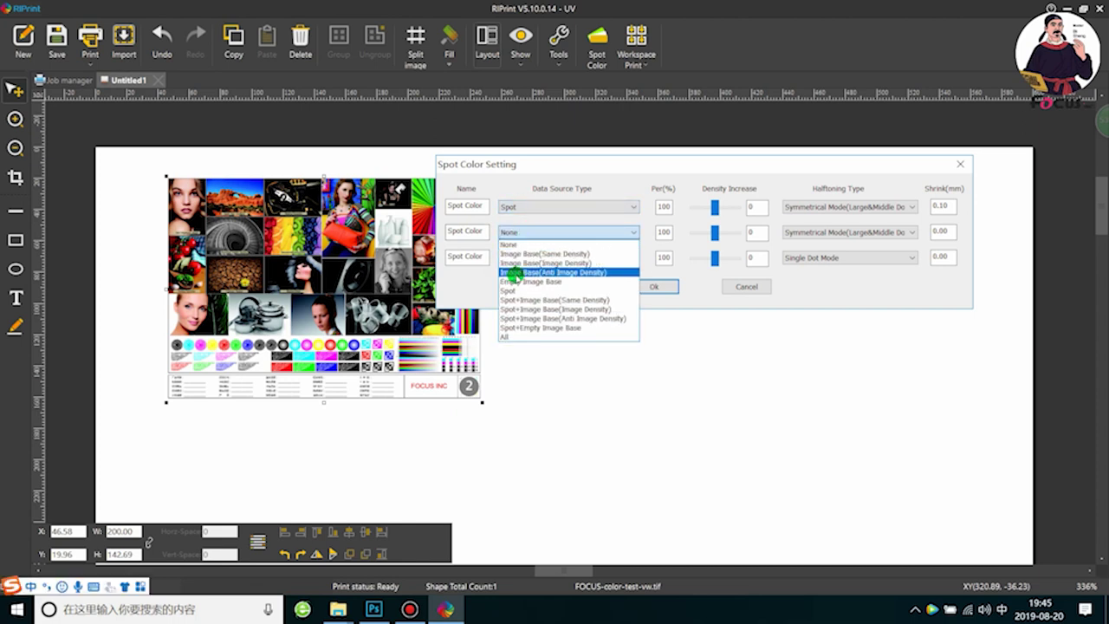
{"action": "left_click", "coordinate": [510, 290]}
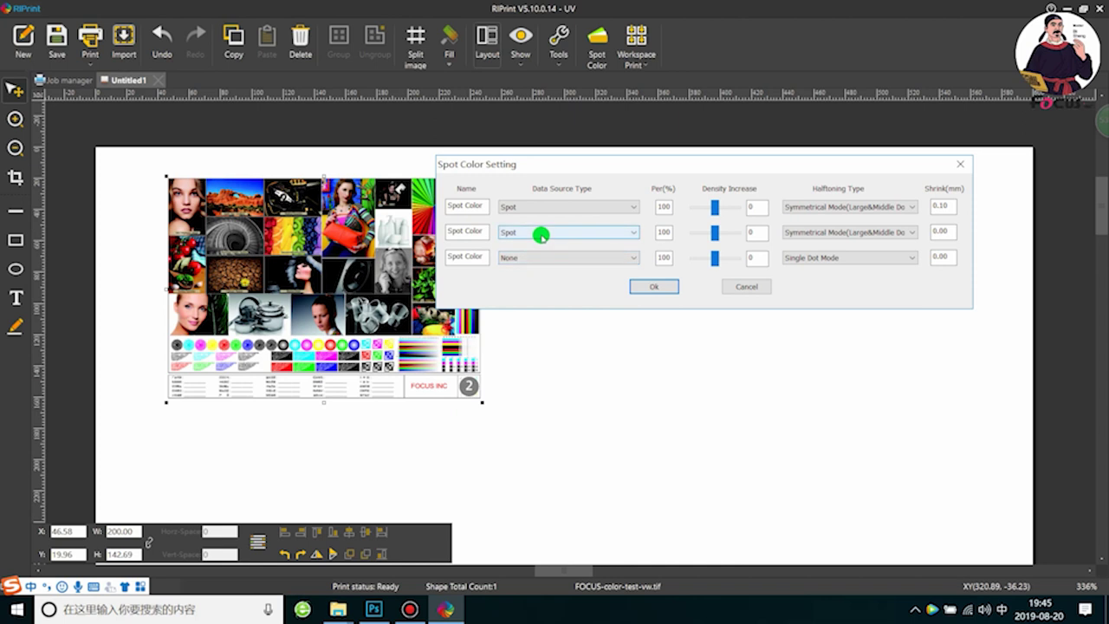
Set the data source of the first and second spot colors to None and apply the spot color settings
{"action": "left_click", "coordinate": [538, 233]}
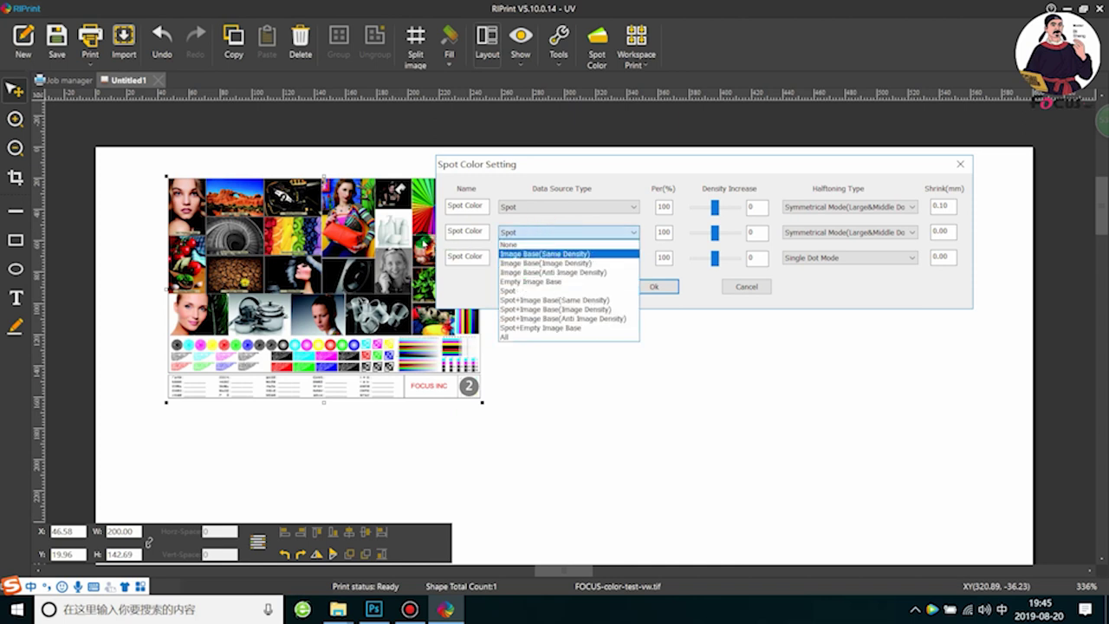
{"action": "left_click", "coordinate": [525, 245]}
{"action": "left_click", "coordinate": [522, 208]}
{"action": "left_click", "coordinate": [518, 217]}
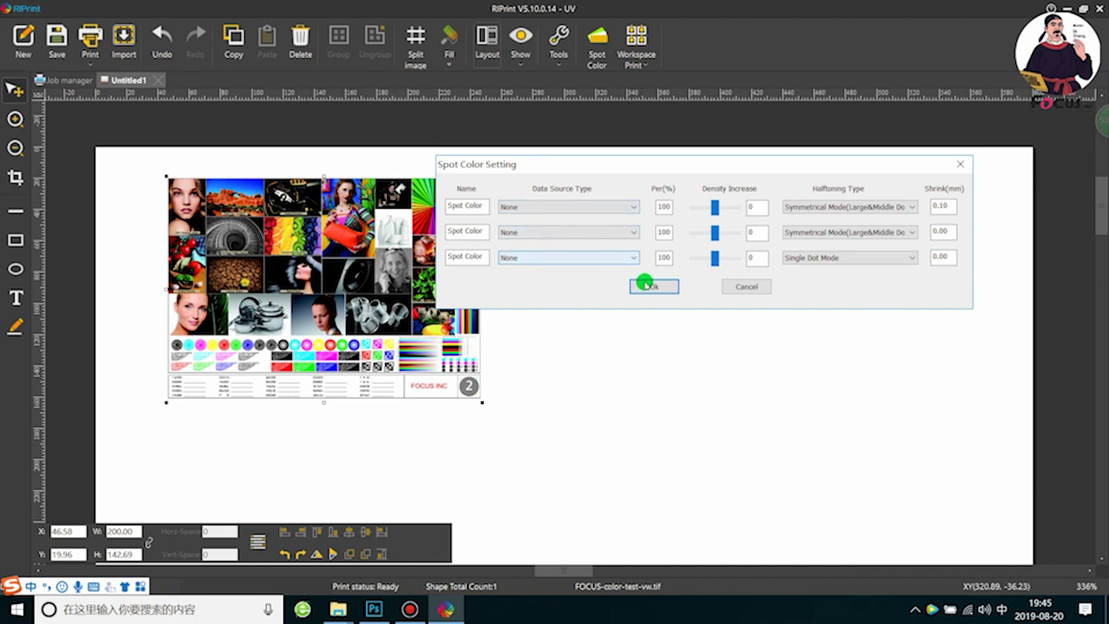
{"action": "left_click", "coordinate": [660, 289]}
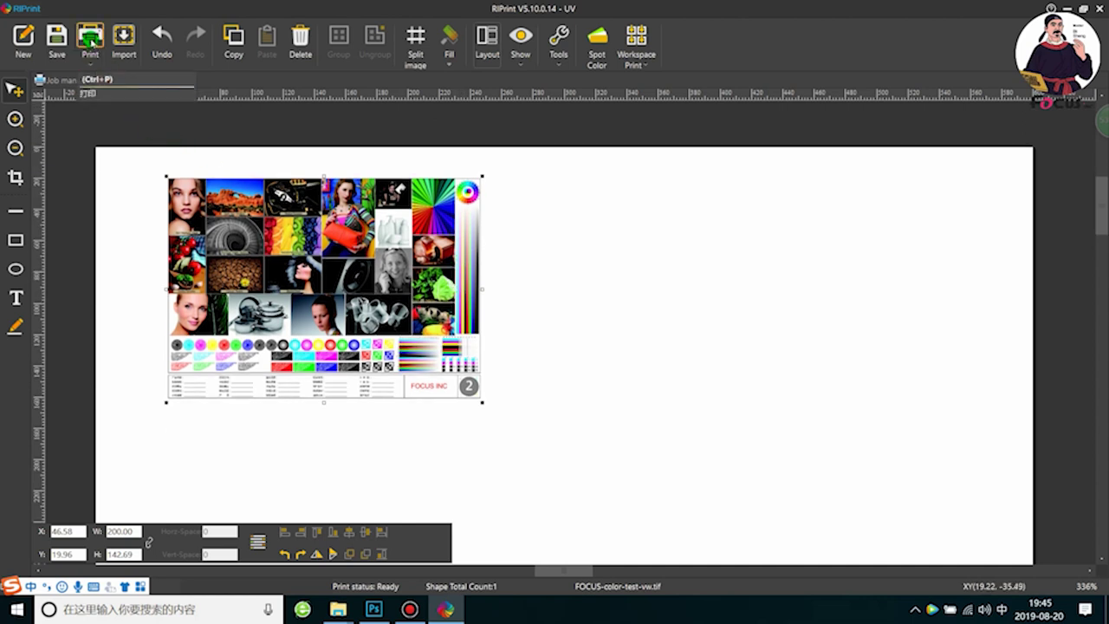
Open the print settings and choose the FOCUS_4_MK_720x720_8PASS_HARD_UV solution
{"action": "left_click", "coordinate": [87, 39]}
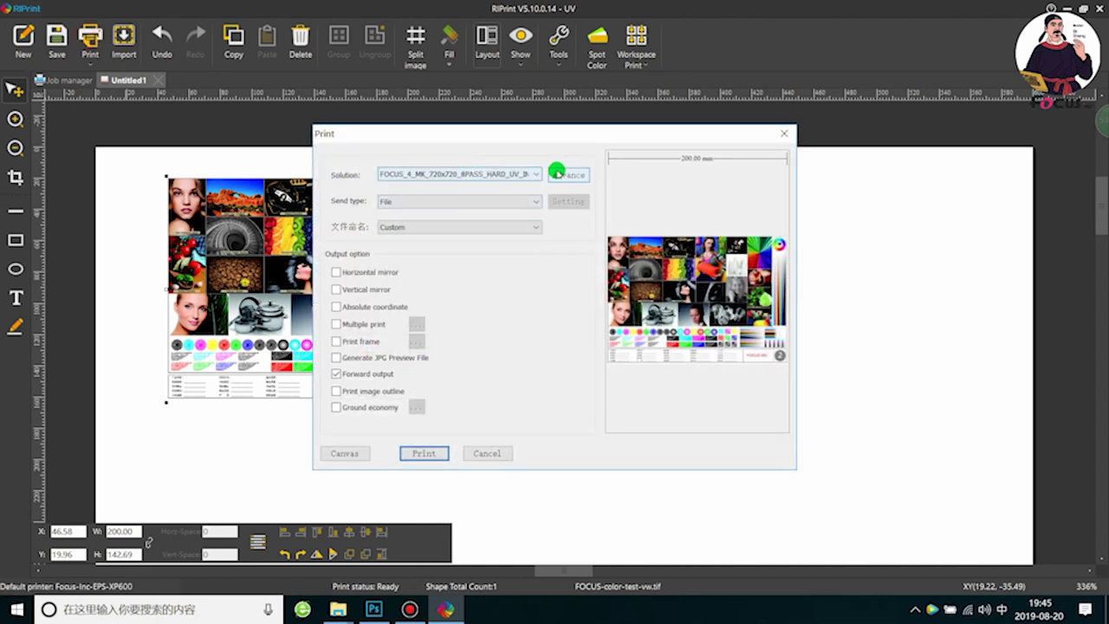
{"action": "left_click", "coordinate": [470, 167]}
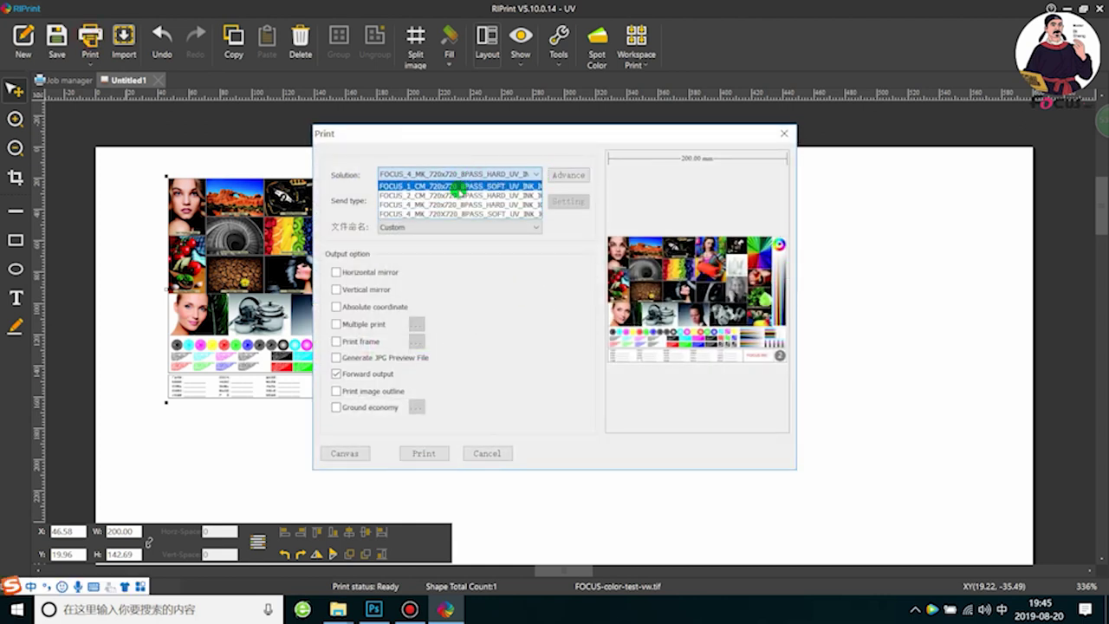
{"action": "left_click", "coordinate": [457, 202]}
{"action": "left_click", "coordinate": [465, 173]}
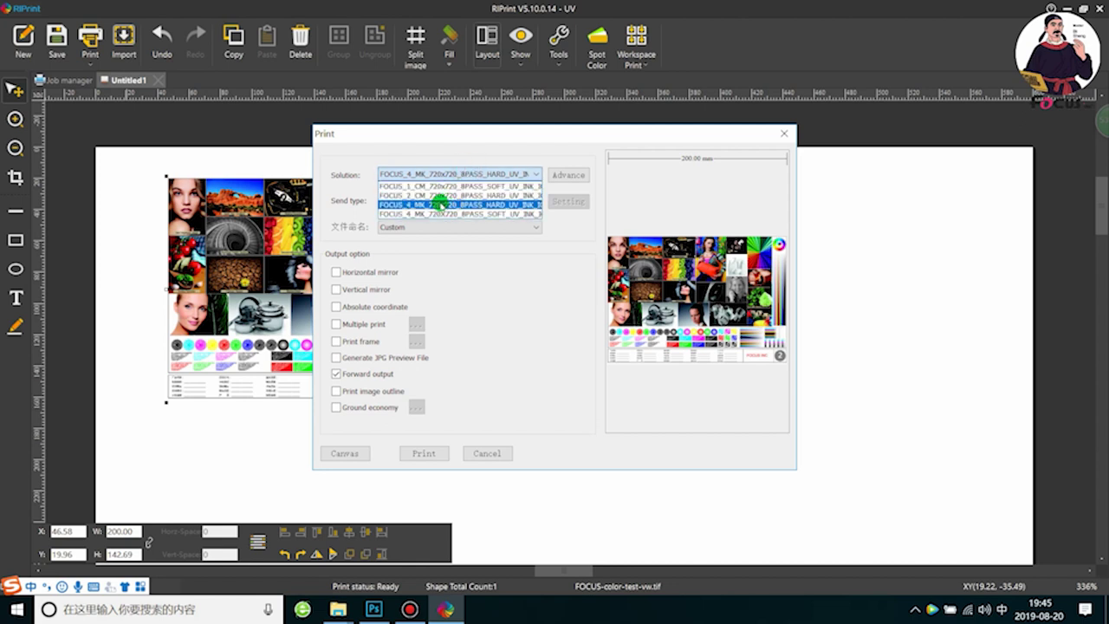
{"action": "left_click", "coordinate": [437, 204]}
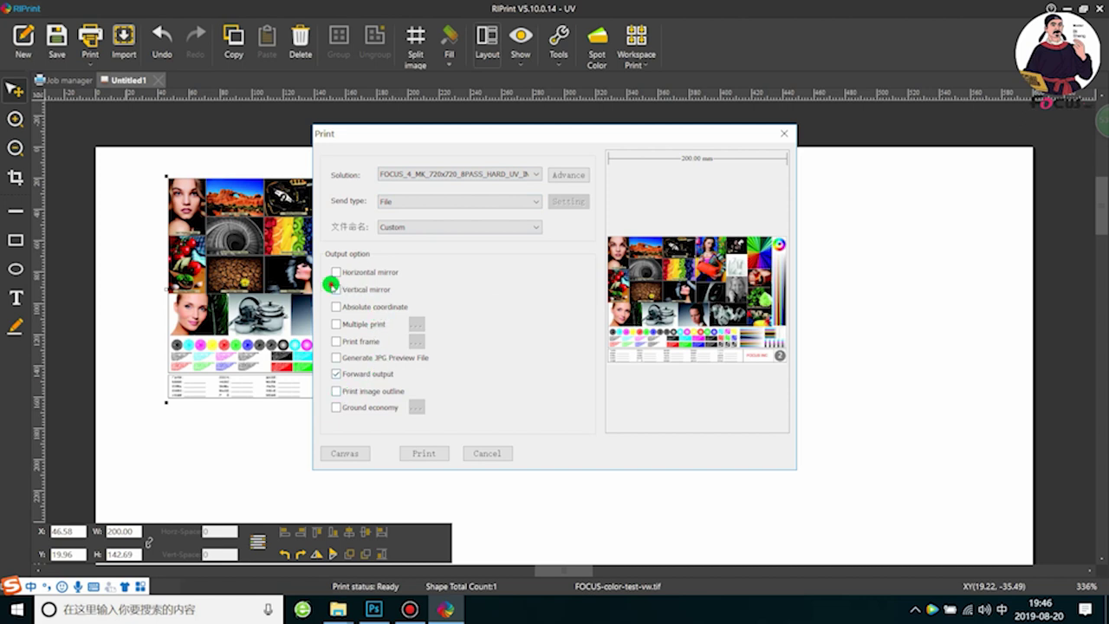
Try the mirror output options and leave both horizontal and vertical mirroring off
{"action": "left_click", "coordinate": [335, 288]}
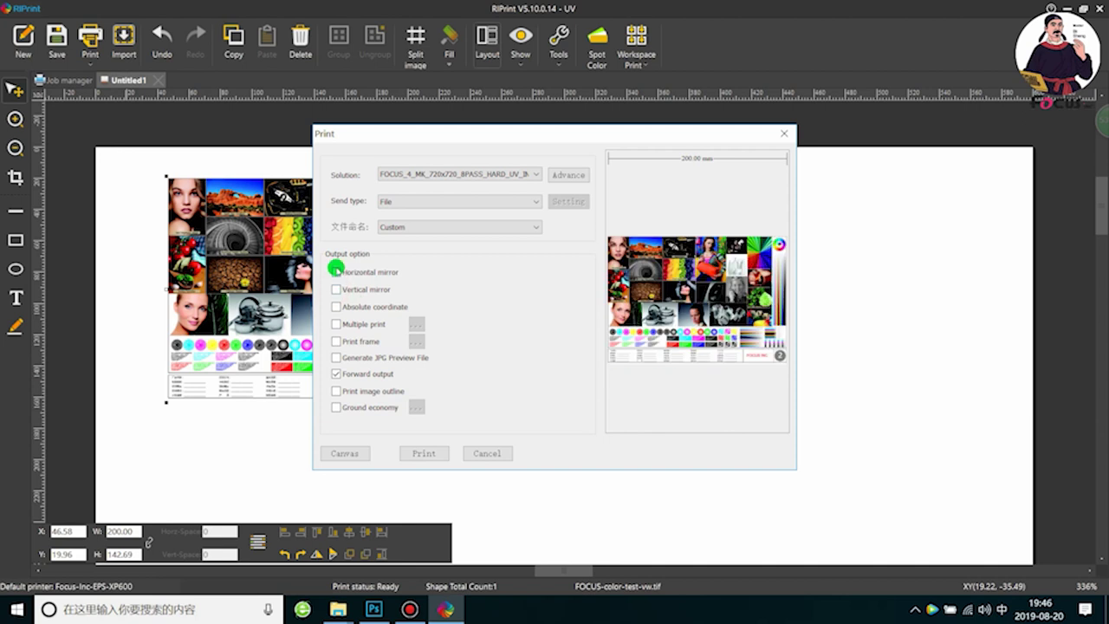
{"action": "left_click", "coordinate": [335, 271]}
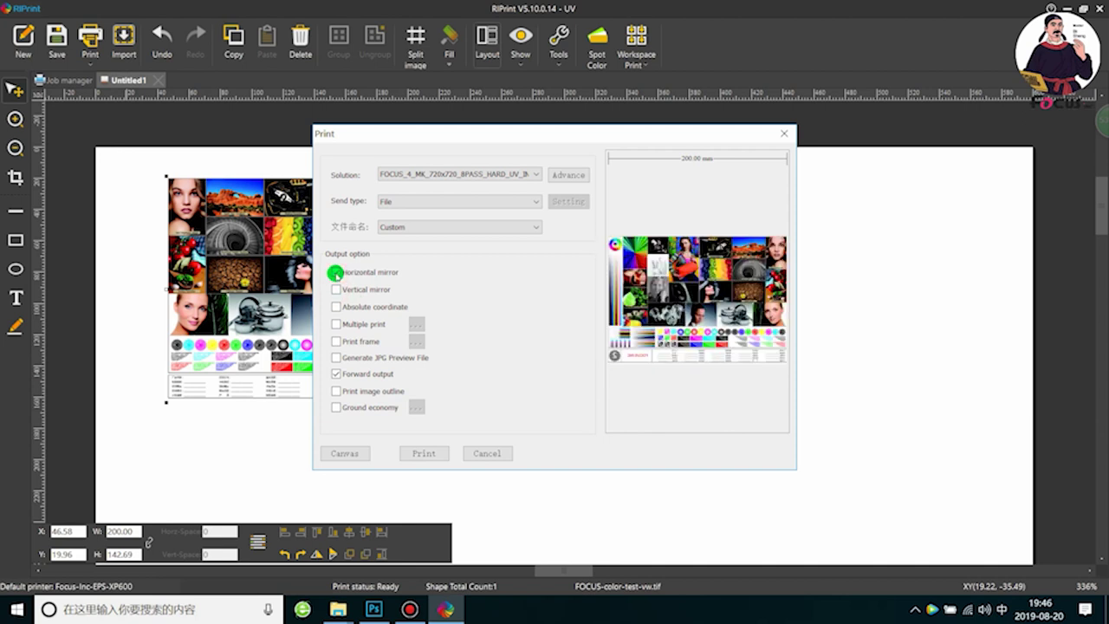
{"action": "left_click", "coordinate": [336, 272]}
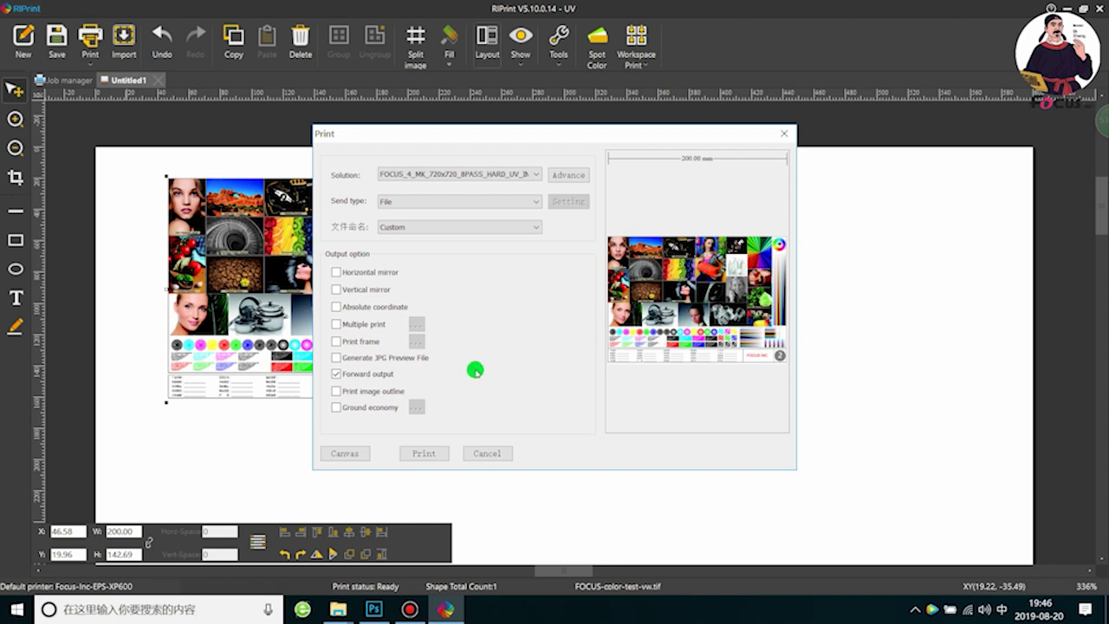
Print the image to a PRN file named Focus-cmyk-test on the desktop
{"action": "left_click", "coordinate": [437, 453]}
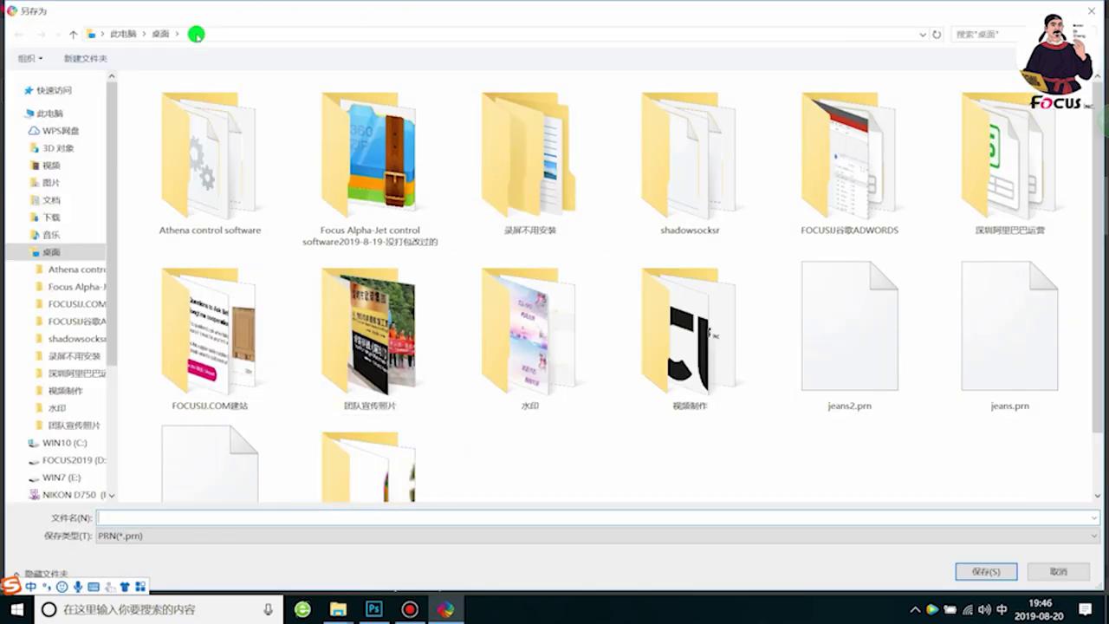
{"action": "left_click_drag", "start_coordinate": [108, 299], "coordinate": [112, 425]}
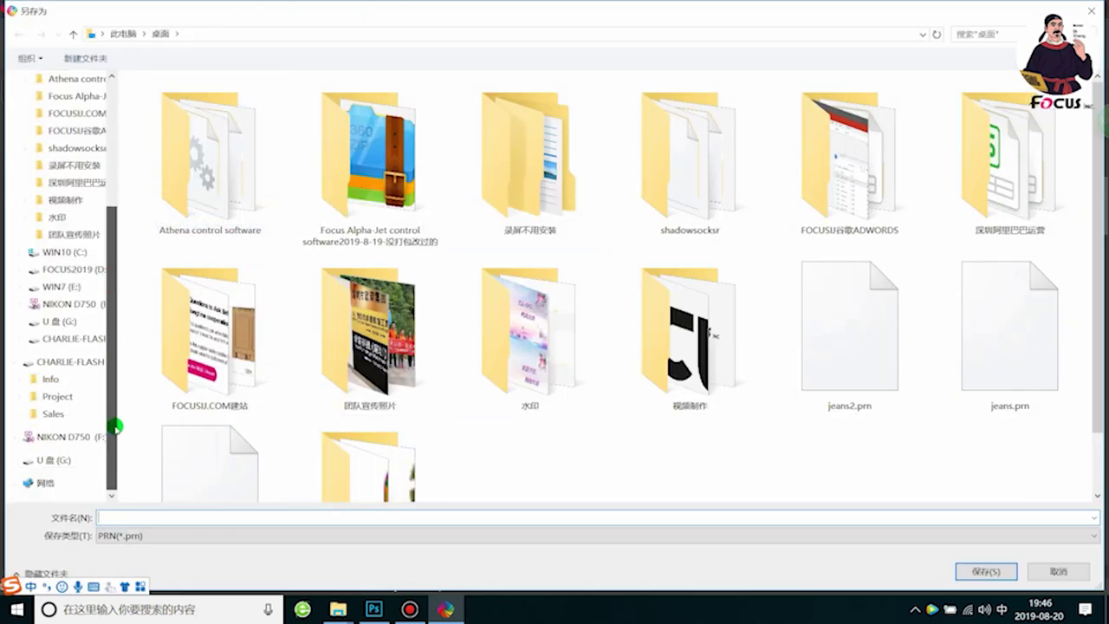
{"action": "left_click", "coordinate": [126, 520]}
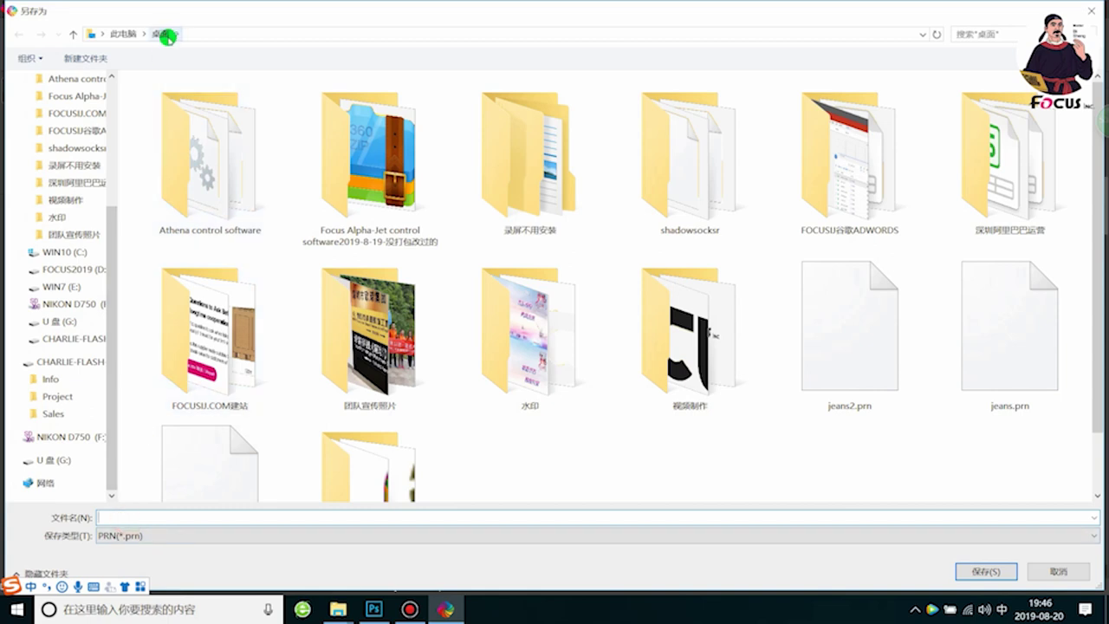
{"action": "left_click_drag", "start_coordinate": [111, 248], "coordinate": [113, 116]}
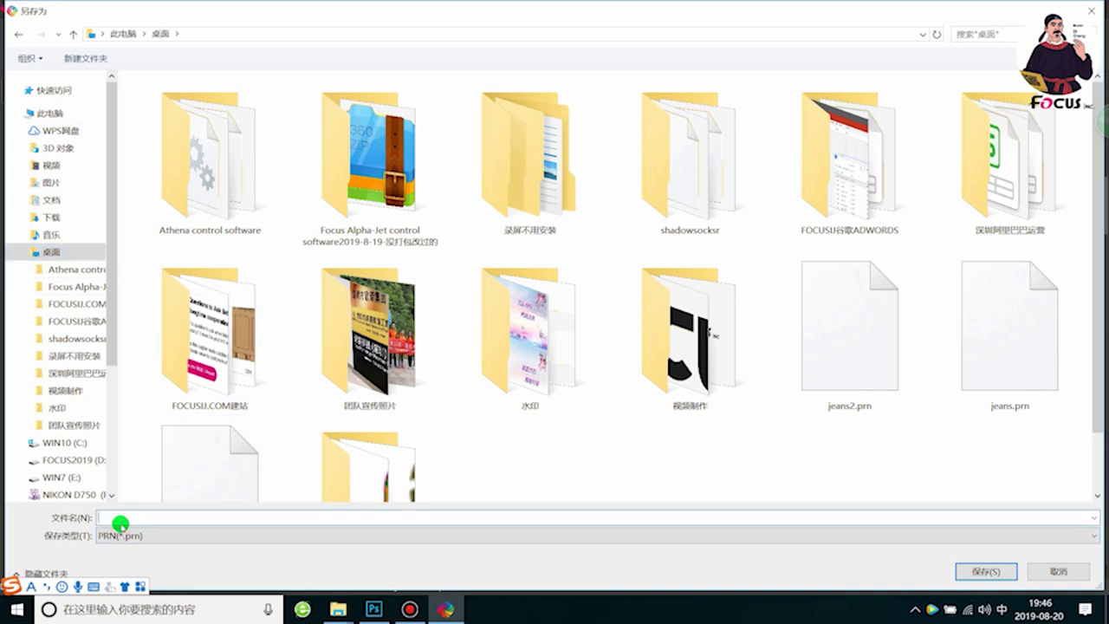
{"action": "type", "text": "Foc"}
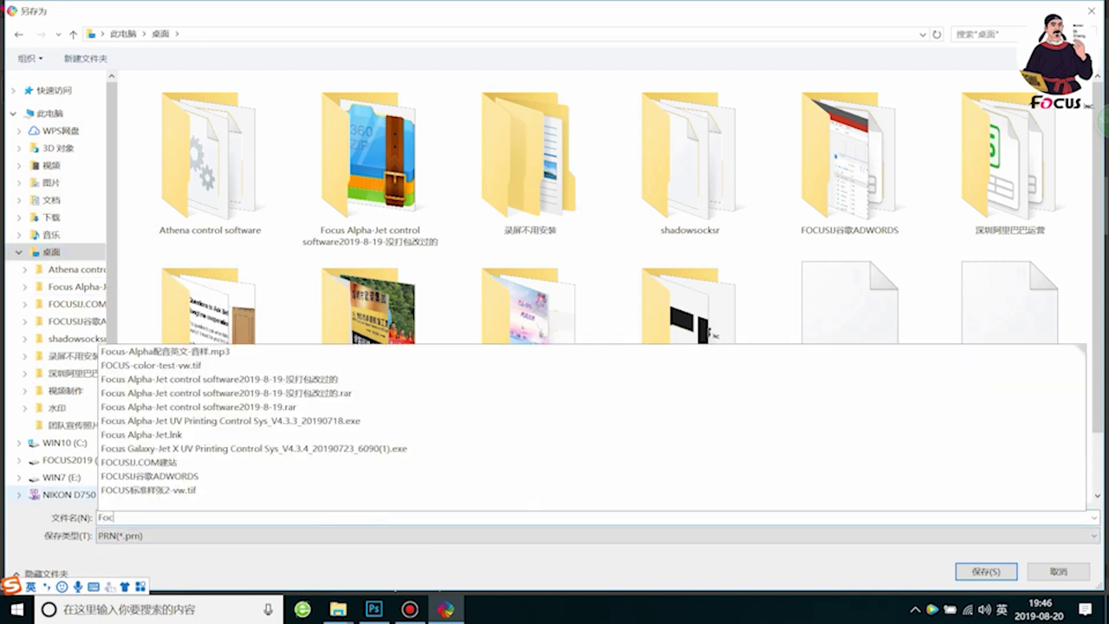
{"action": "type", "text": "us-"}
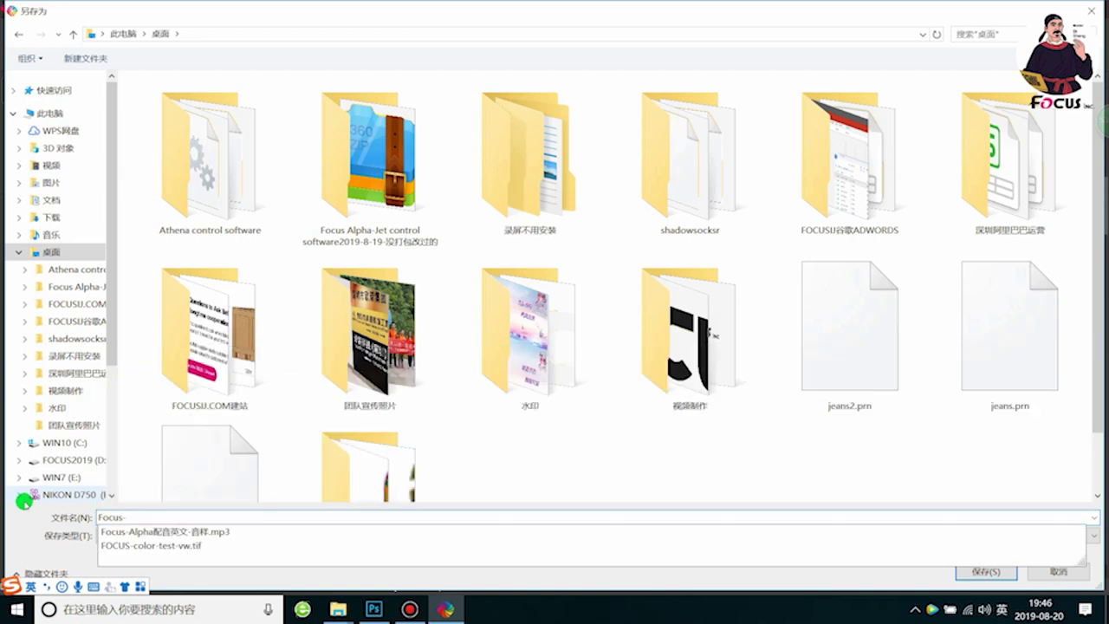
{"action": "type", "text": "cmyk-test"}
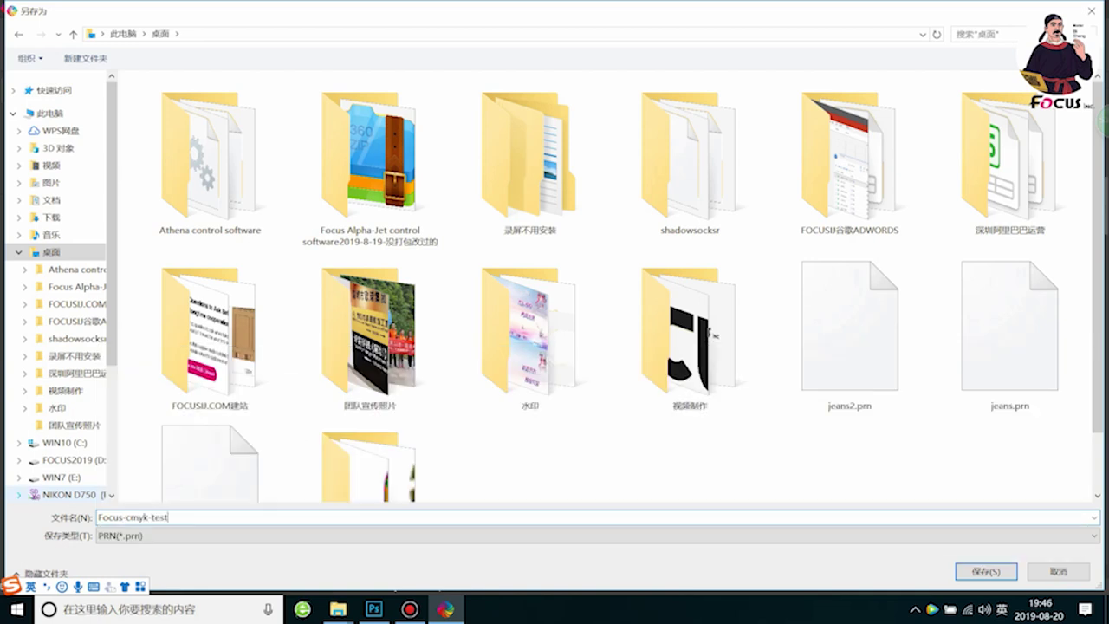
{"action": "key", "text": "Return"}
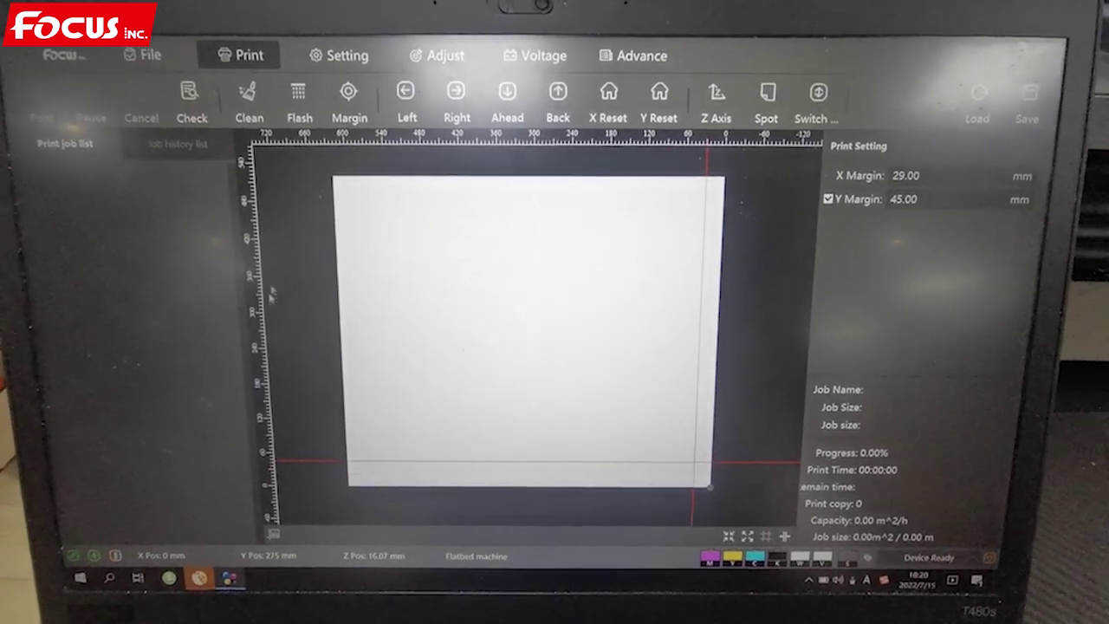
In the printer control software, load the FOCUS-CMYK-TEST file from the Desktop folder into the print job list
{"action": "left_click", "coordinate": [149, 56]}
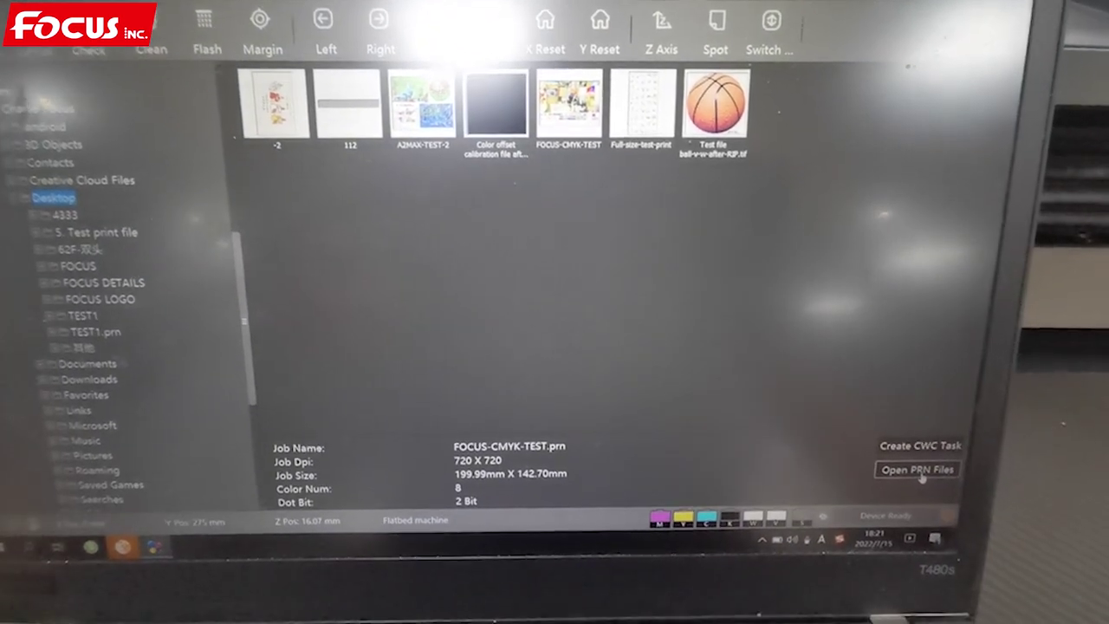
{"action": "left_click", "coordinate": [916, 468]}
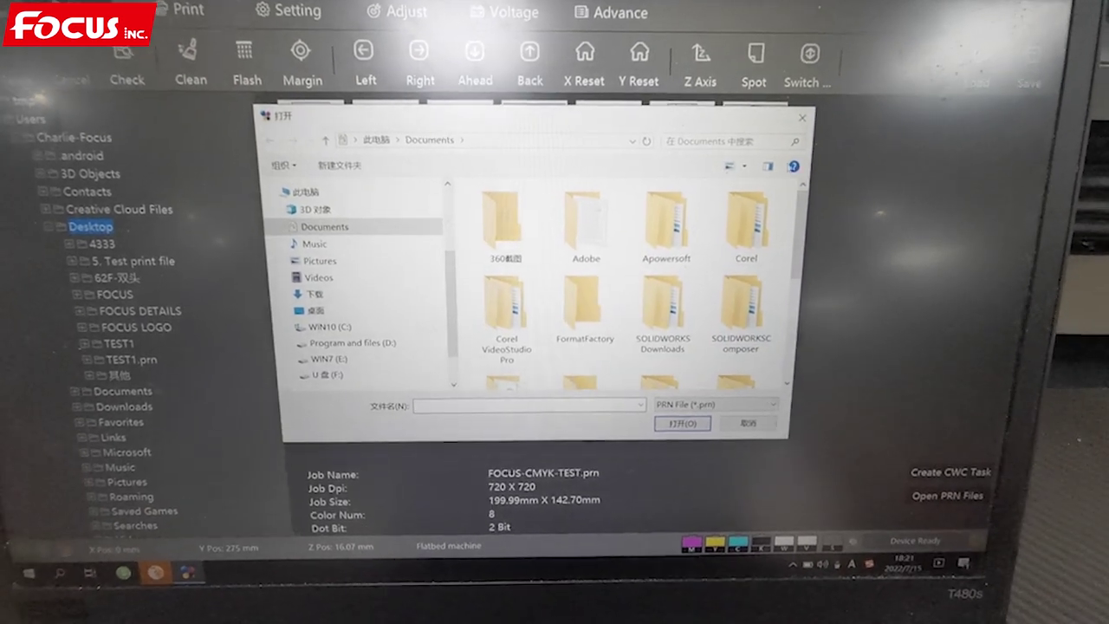
{"action": "left_click", "coordinate": [745, 430]}
{"action": "double_click", "coordinate": [646, 156]}
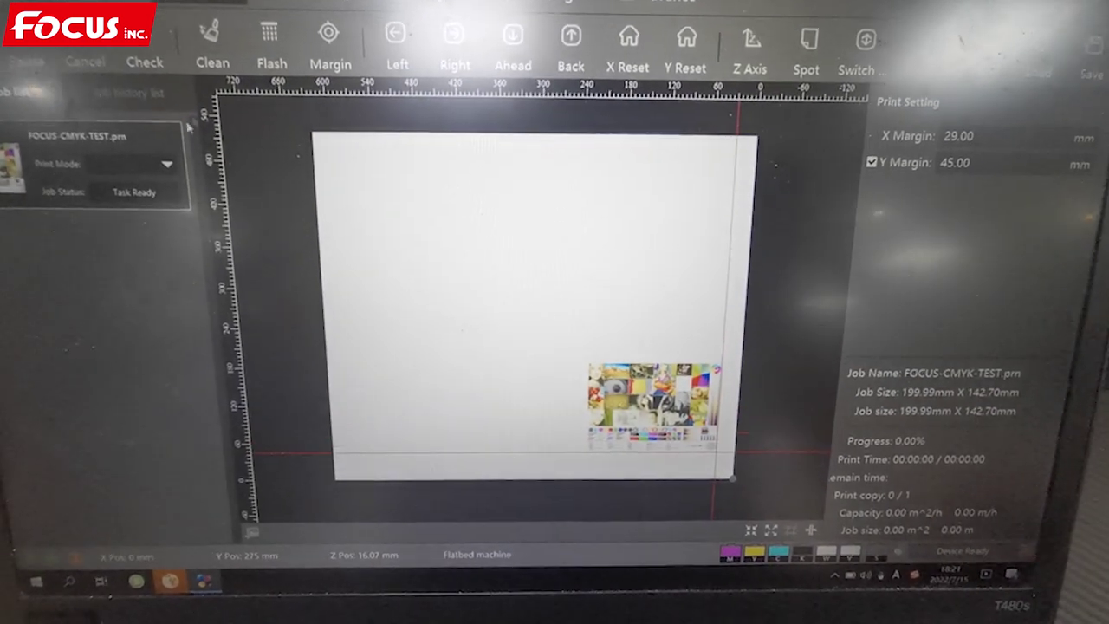
Open the task settings of the FOCUS-CMYK-TEST job and try the Region option on the preview
{"action": "right_click", "coordinate": [86, 181]}
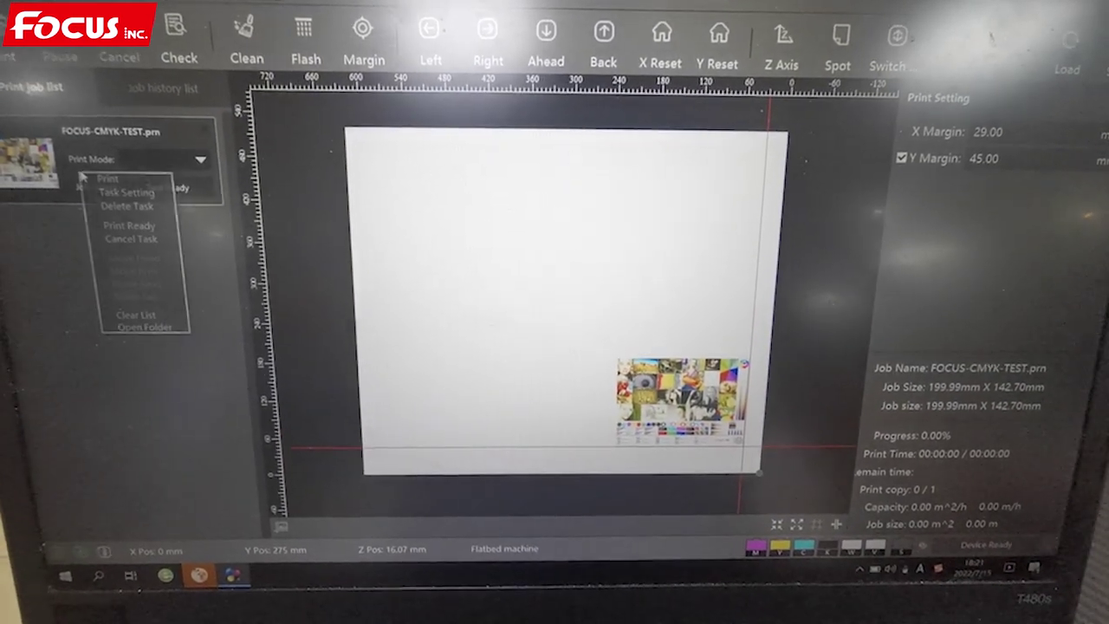
{"action": "left_click", "coordinate": [123, 190]}
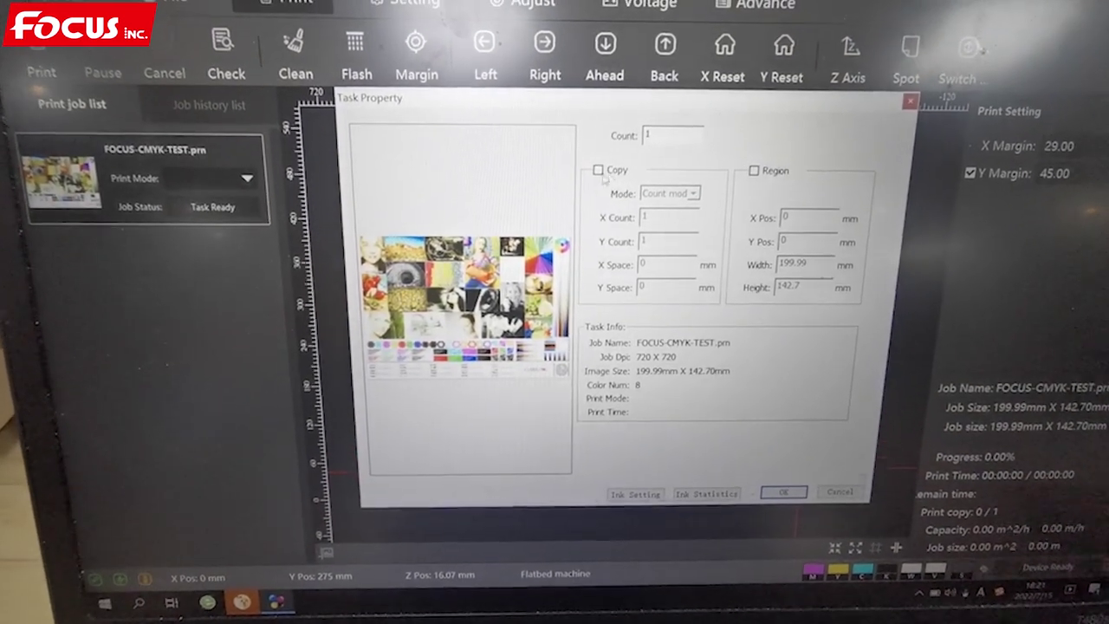
{"action": "left_click", "coordinate": [746, 162]}
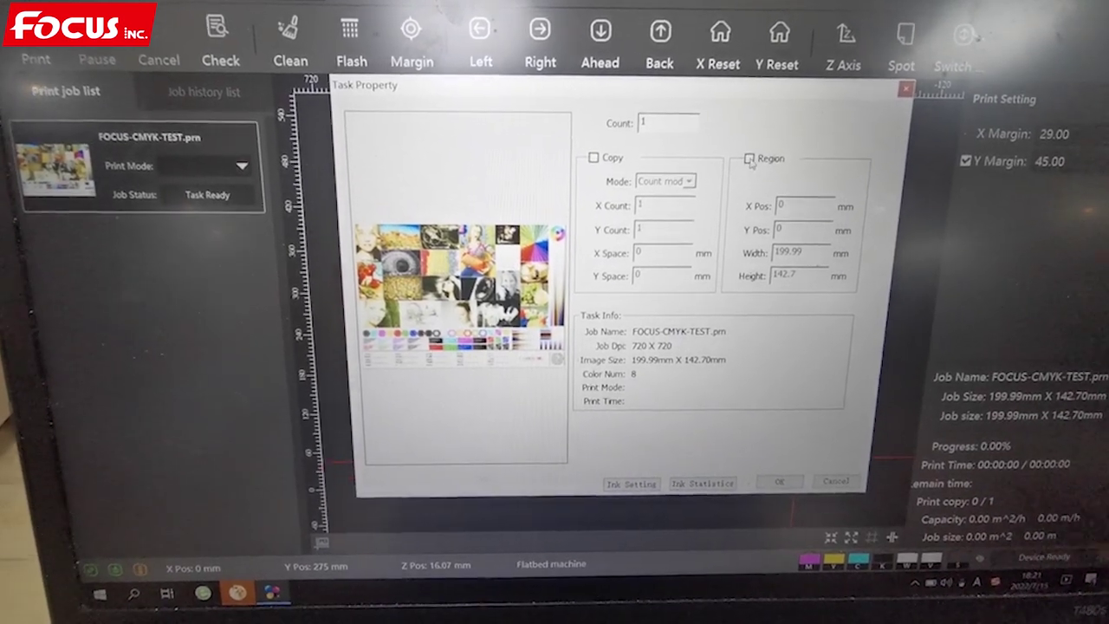
{"action": "left_click_drag", "start_coordinate": [523, 293], "coordinate": [554, 295]}
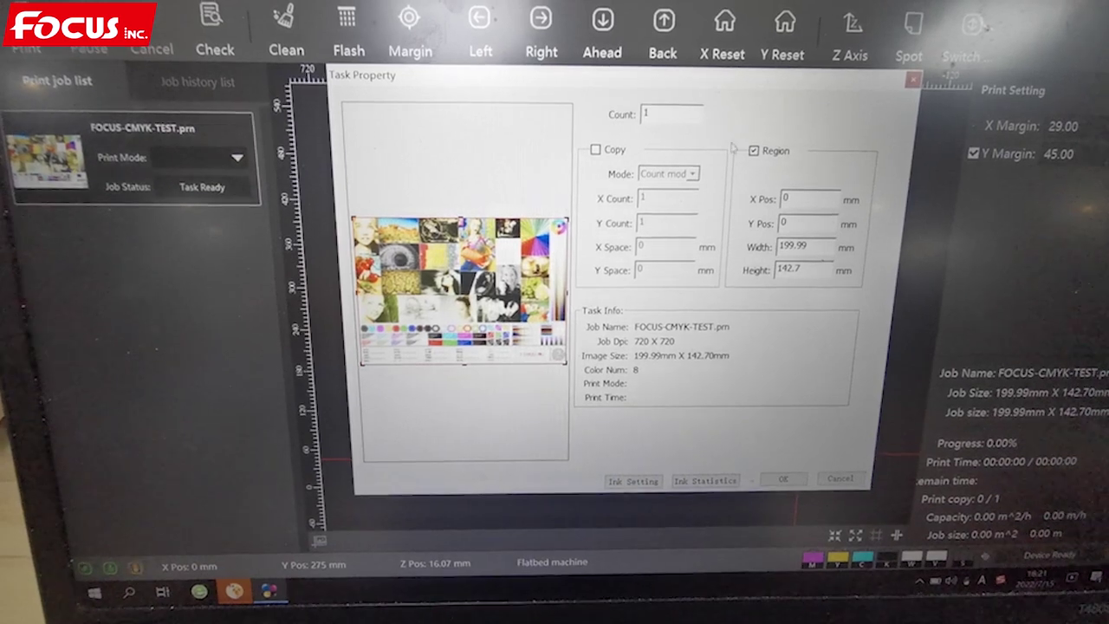
{"action": "left_click", "coordinate": [754, 145]}
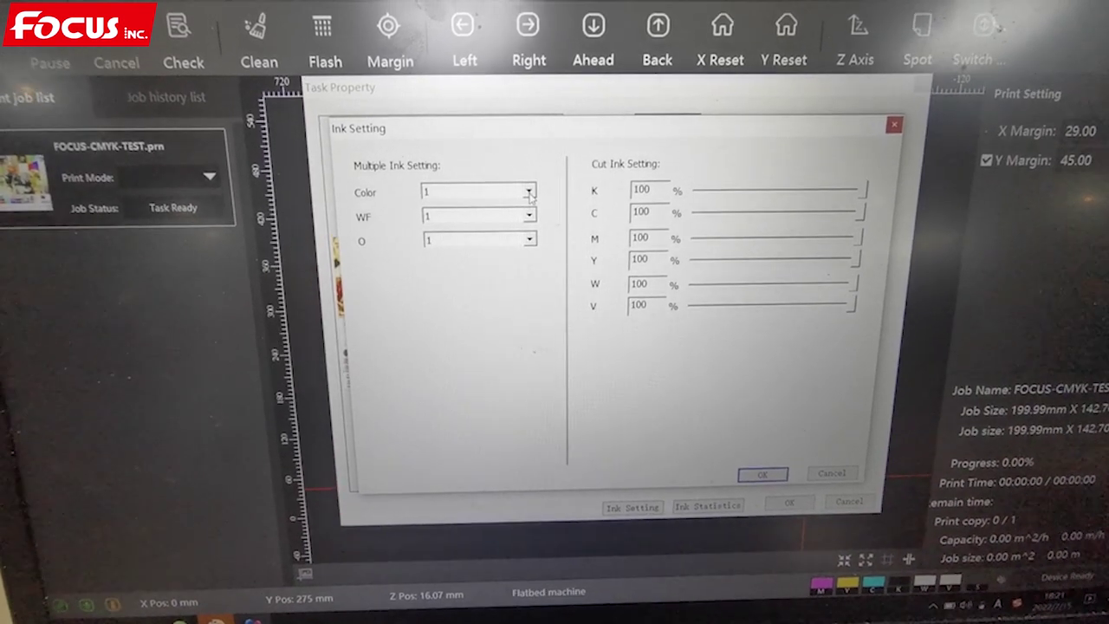
In the job's ink settings, keep the Color multiple ink value at 1 and open the choices for WF
{"action": "left_click", "coordinate": [528, 180]}
{"action": "left_click", "coordinate": [524, 198]}
{"action": "left_click", "coordinate": [525, 183]}
{"action": "left_click", "coordinate": [546, 183]}
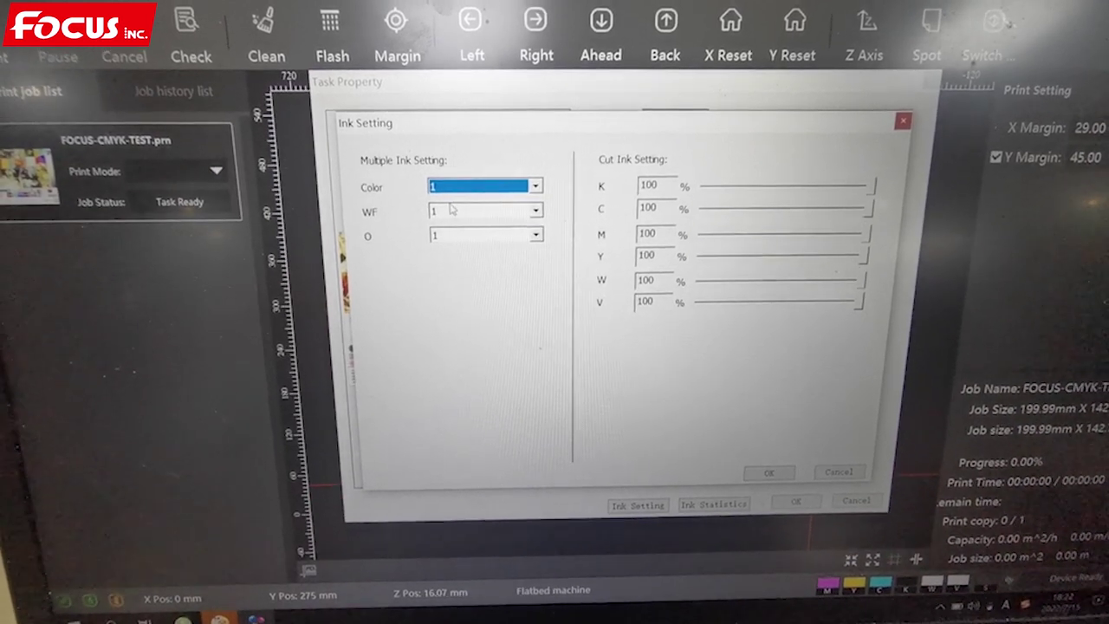
{"action": "left_click", "coordinate": [538, 209]}
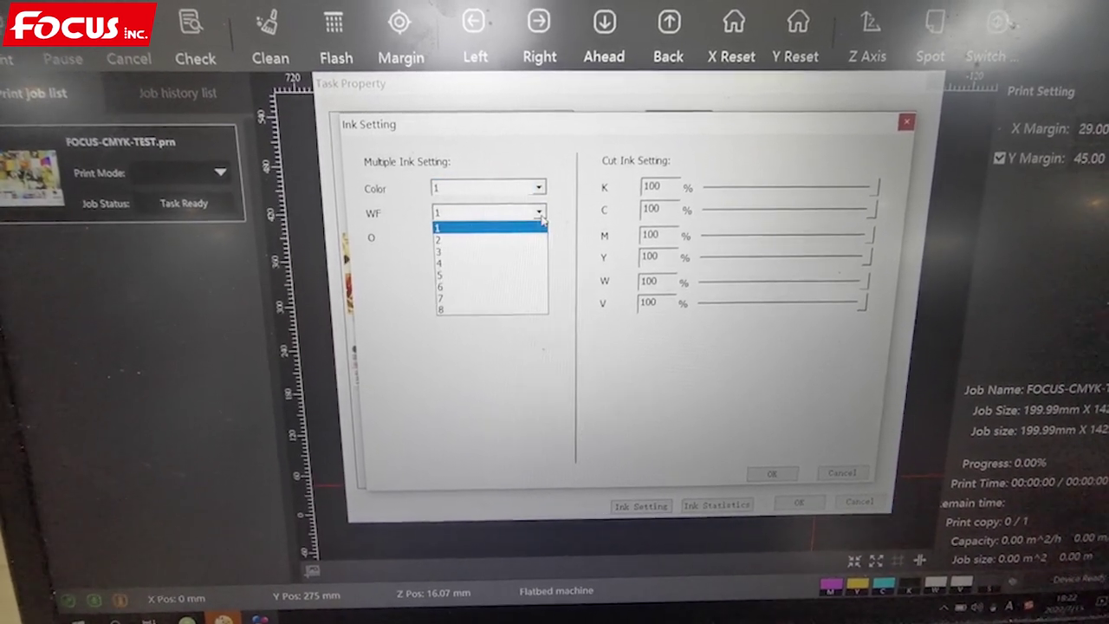